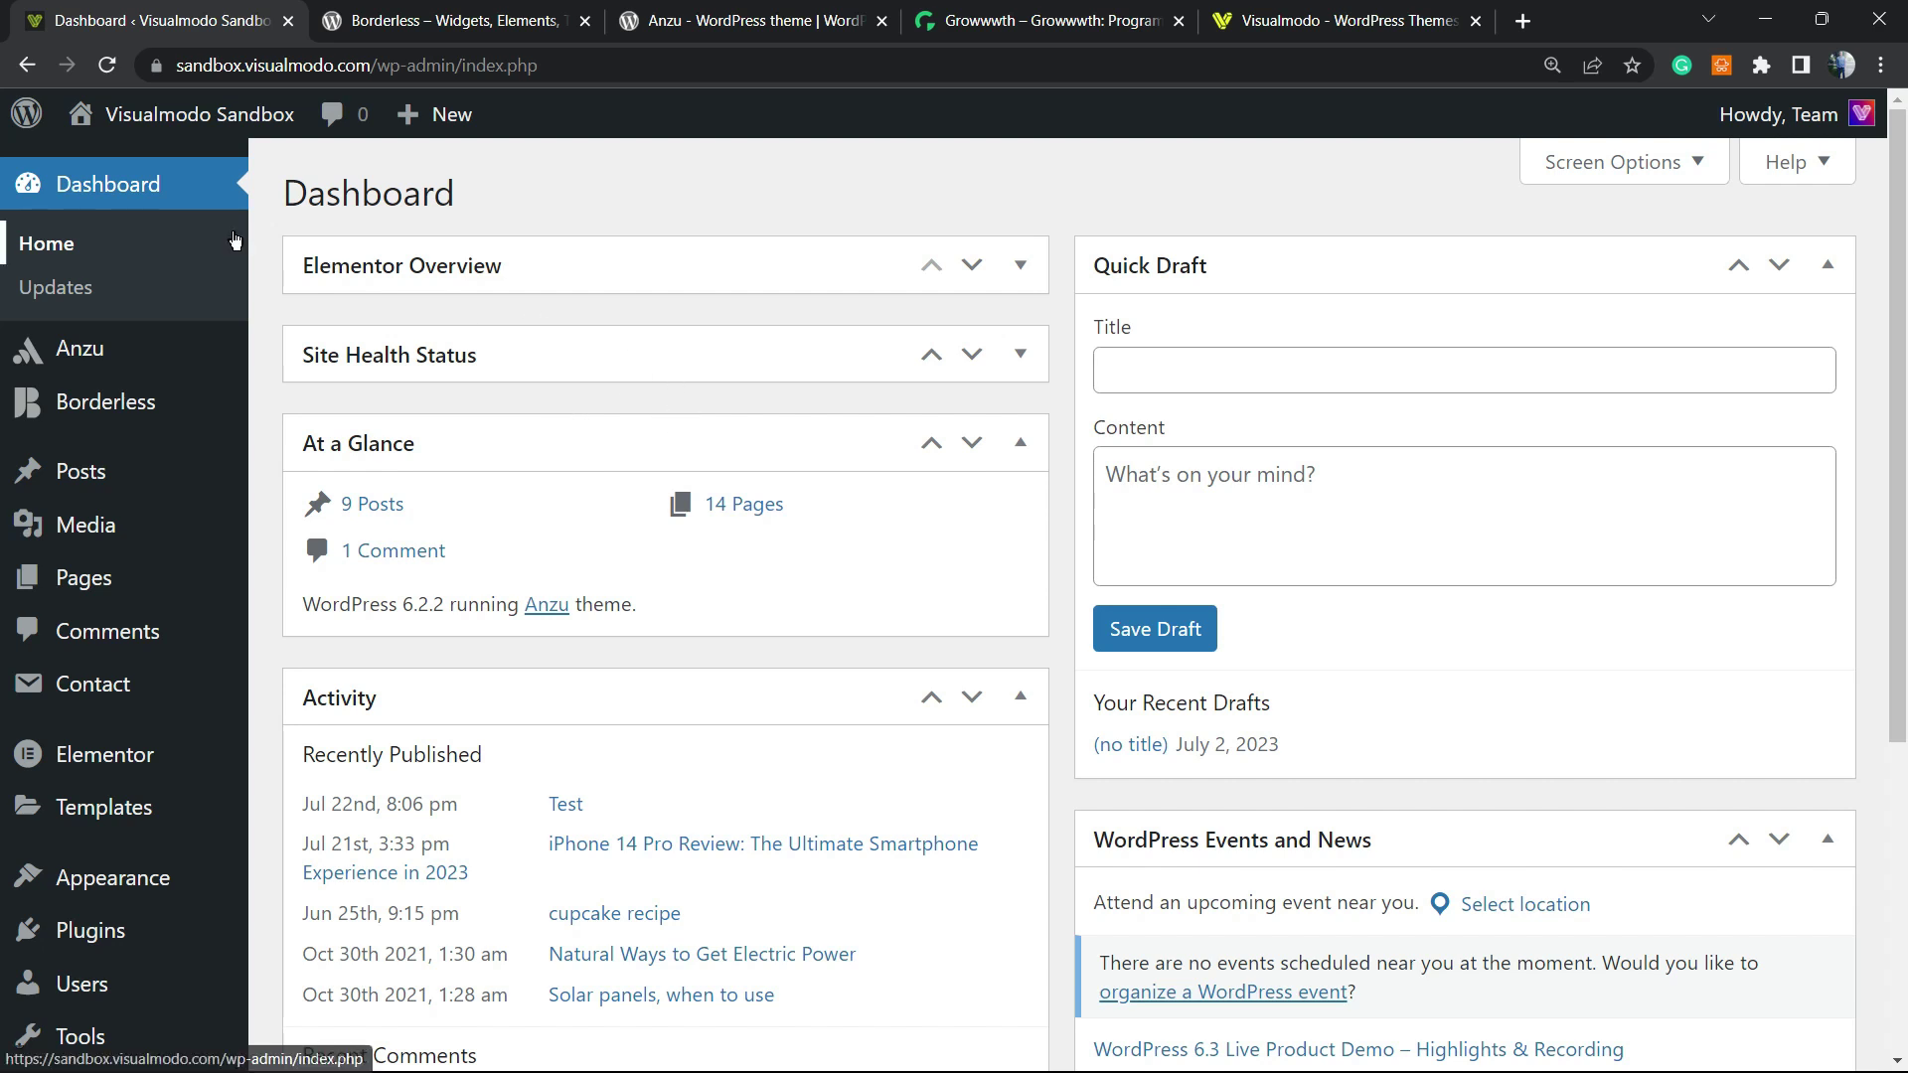
Step: Go to the Plugins > Add New page
{"action": "scroll", "coordinate": [283, 517], "scroll_direction": "down", "scroll_amount": 2}
{"action": "mouse_move", "coordinate": [131, 751]}
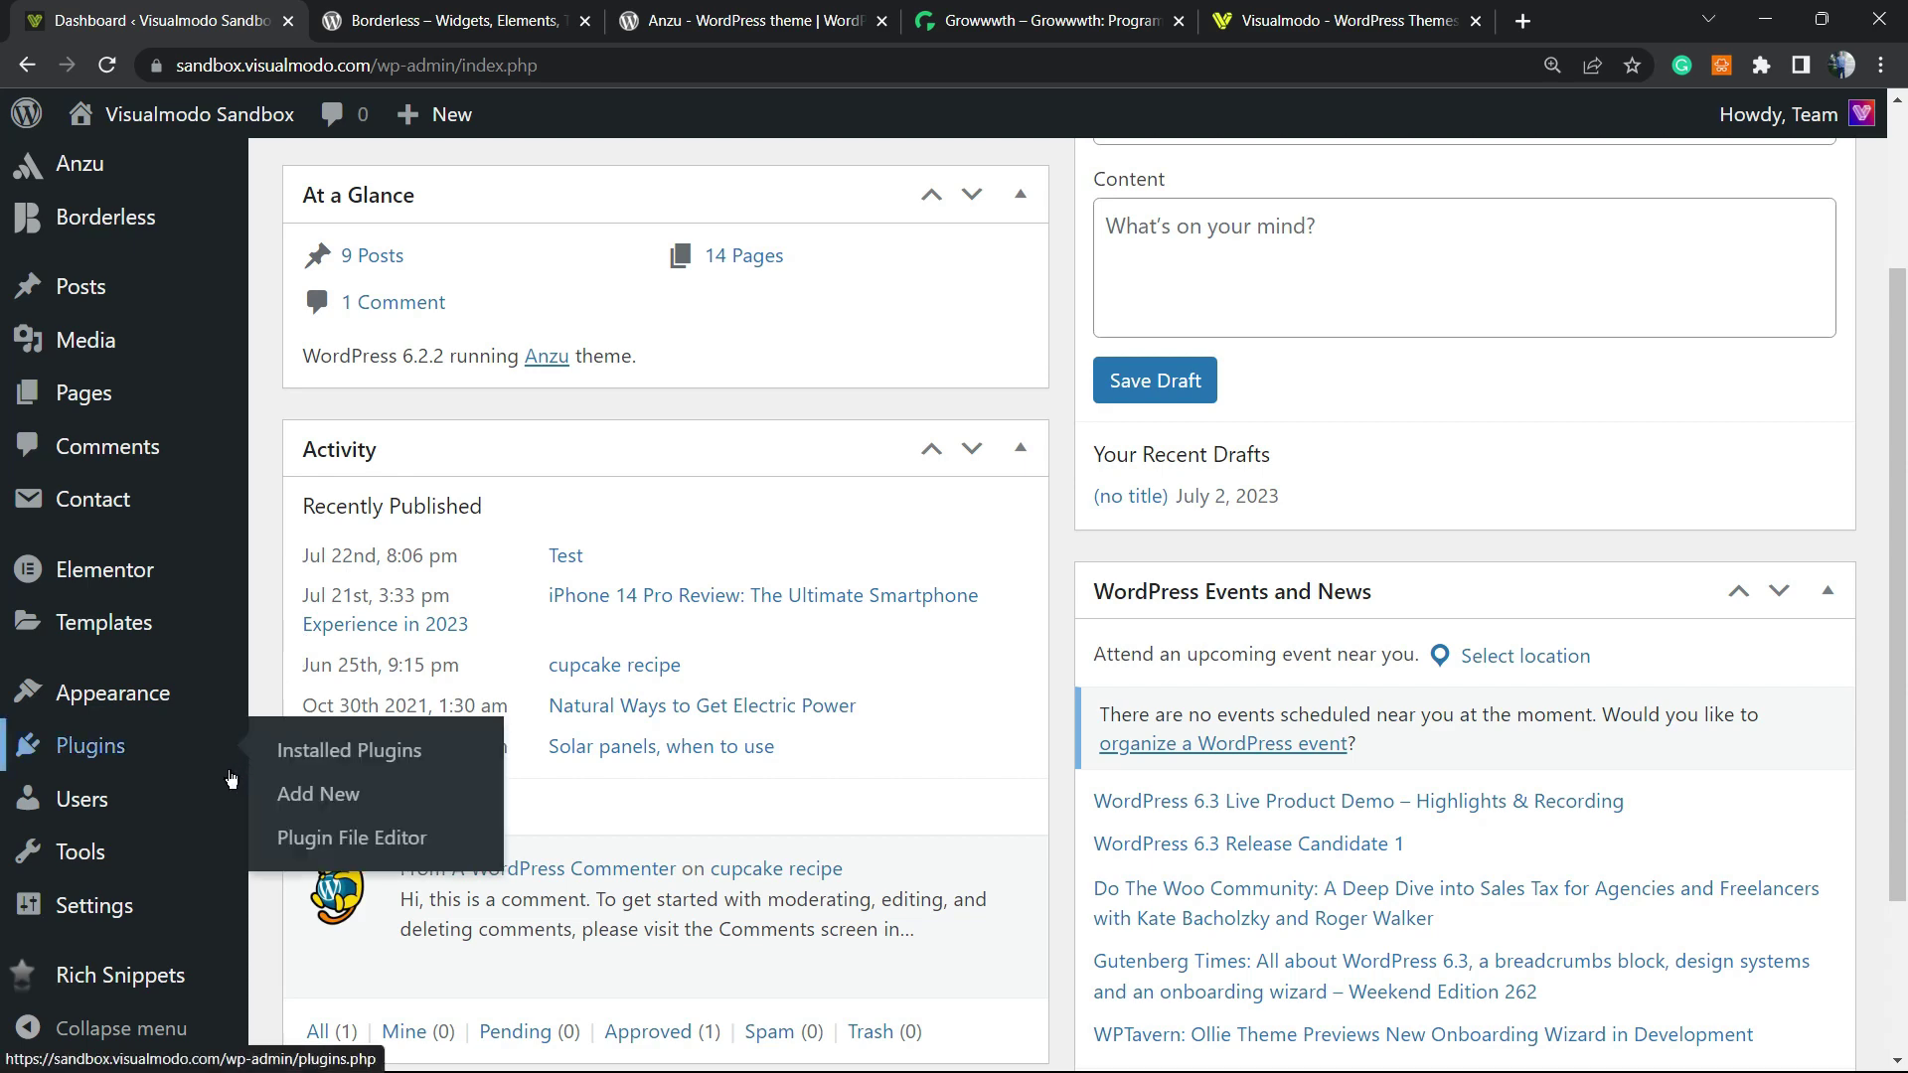
{"action": "left_click", "coordinate": [312, 791]}
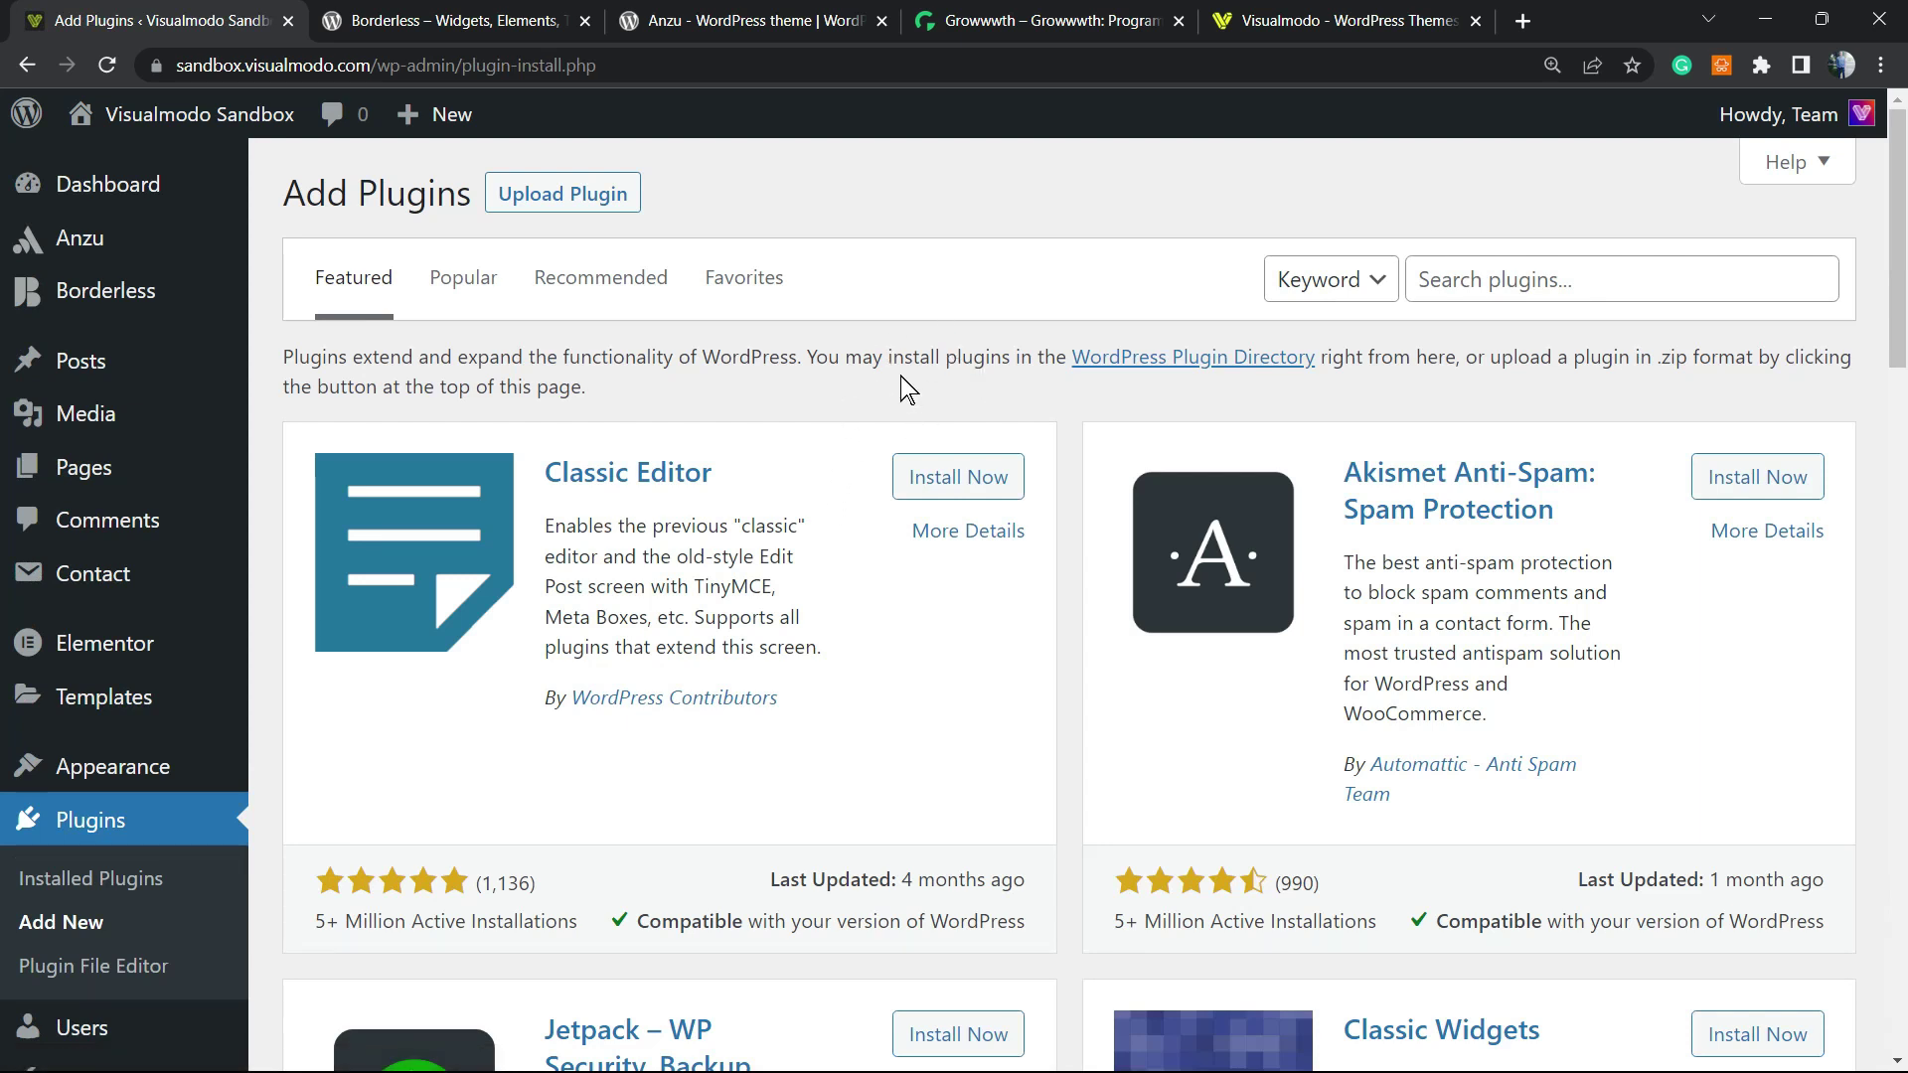
Step: Search the plugin directory for 'loco translate' and install Loco Translate
{"action": "left_click", "coordinate": [1334, 288]}
{"action": "left_click", "coordinate": [1500, 288]}
{"action": "type", "text": "loco translate"}
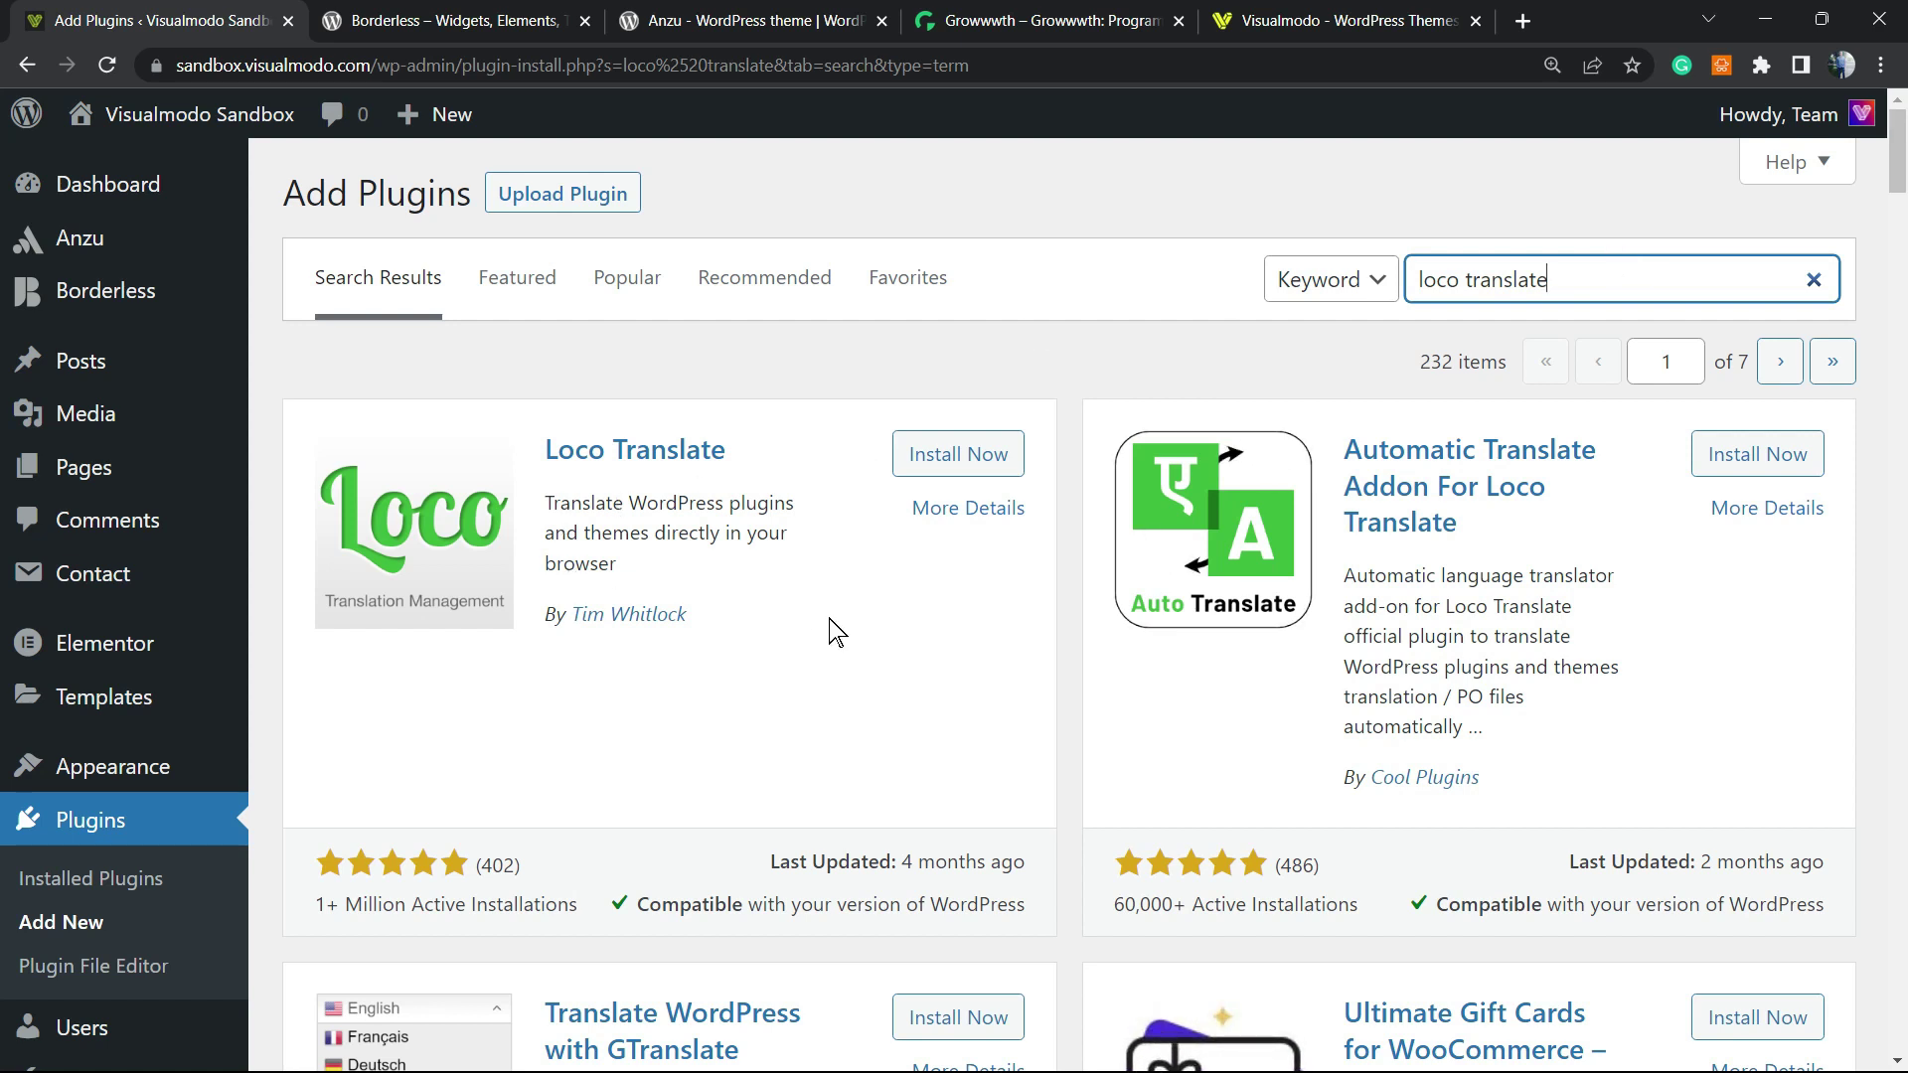
{"action": "left_click", "coordinate": [952, 444]}
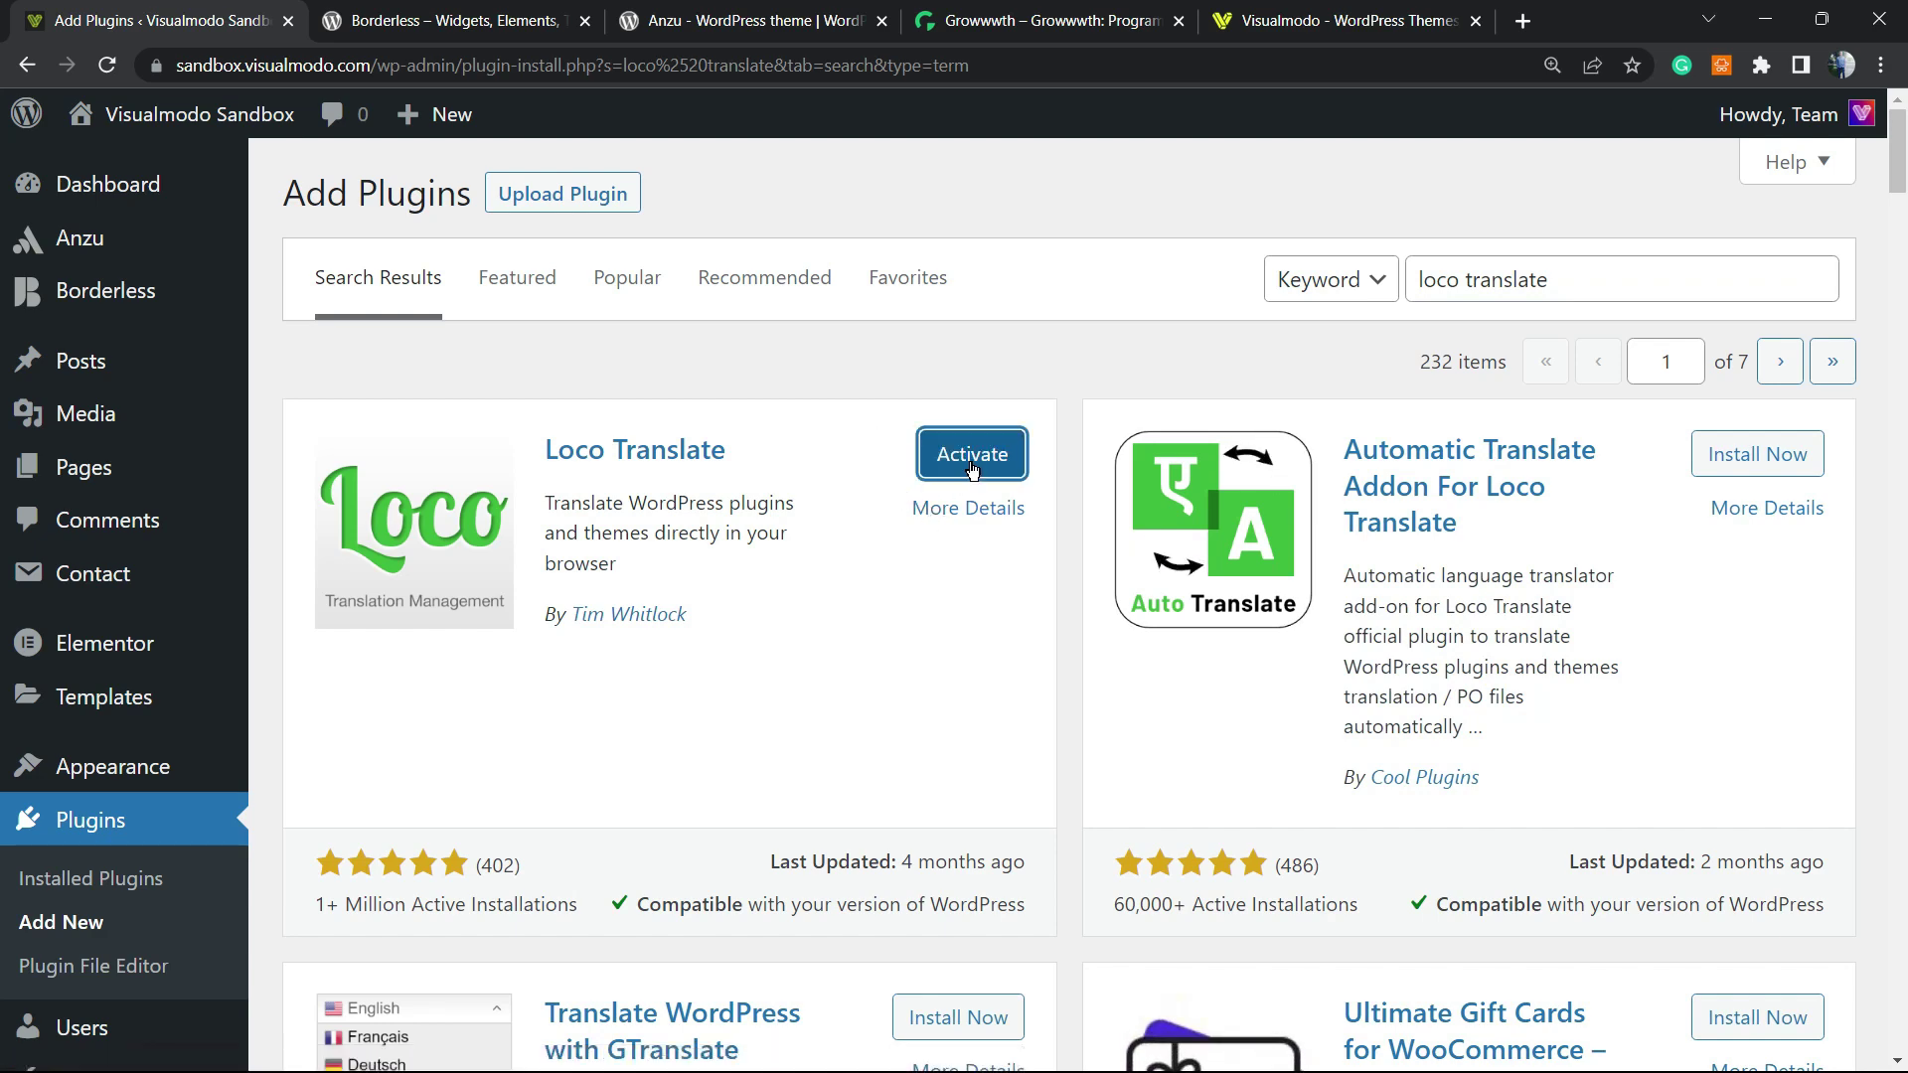
Step: Activate Loco Translate and locate its new entry in the admin sidebar
{"action": "left_click", "coordinate": [971, 463]}
{"action": "scroll", "coordinate": [937, 494], "scroll_direction": "down", "scroll_amount": 2}
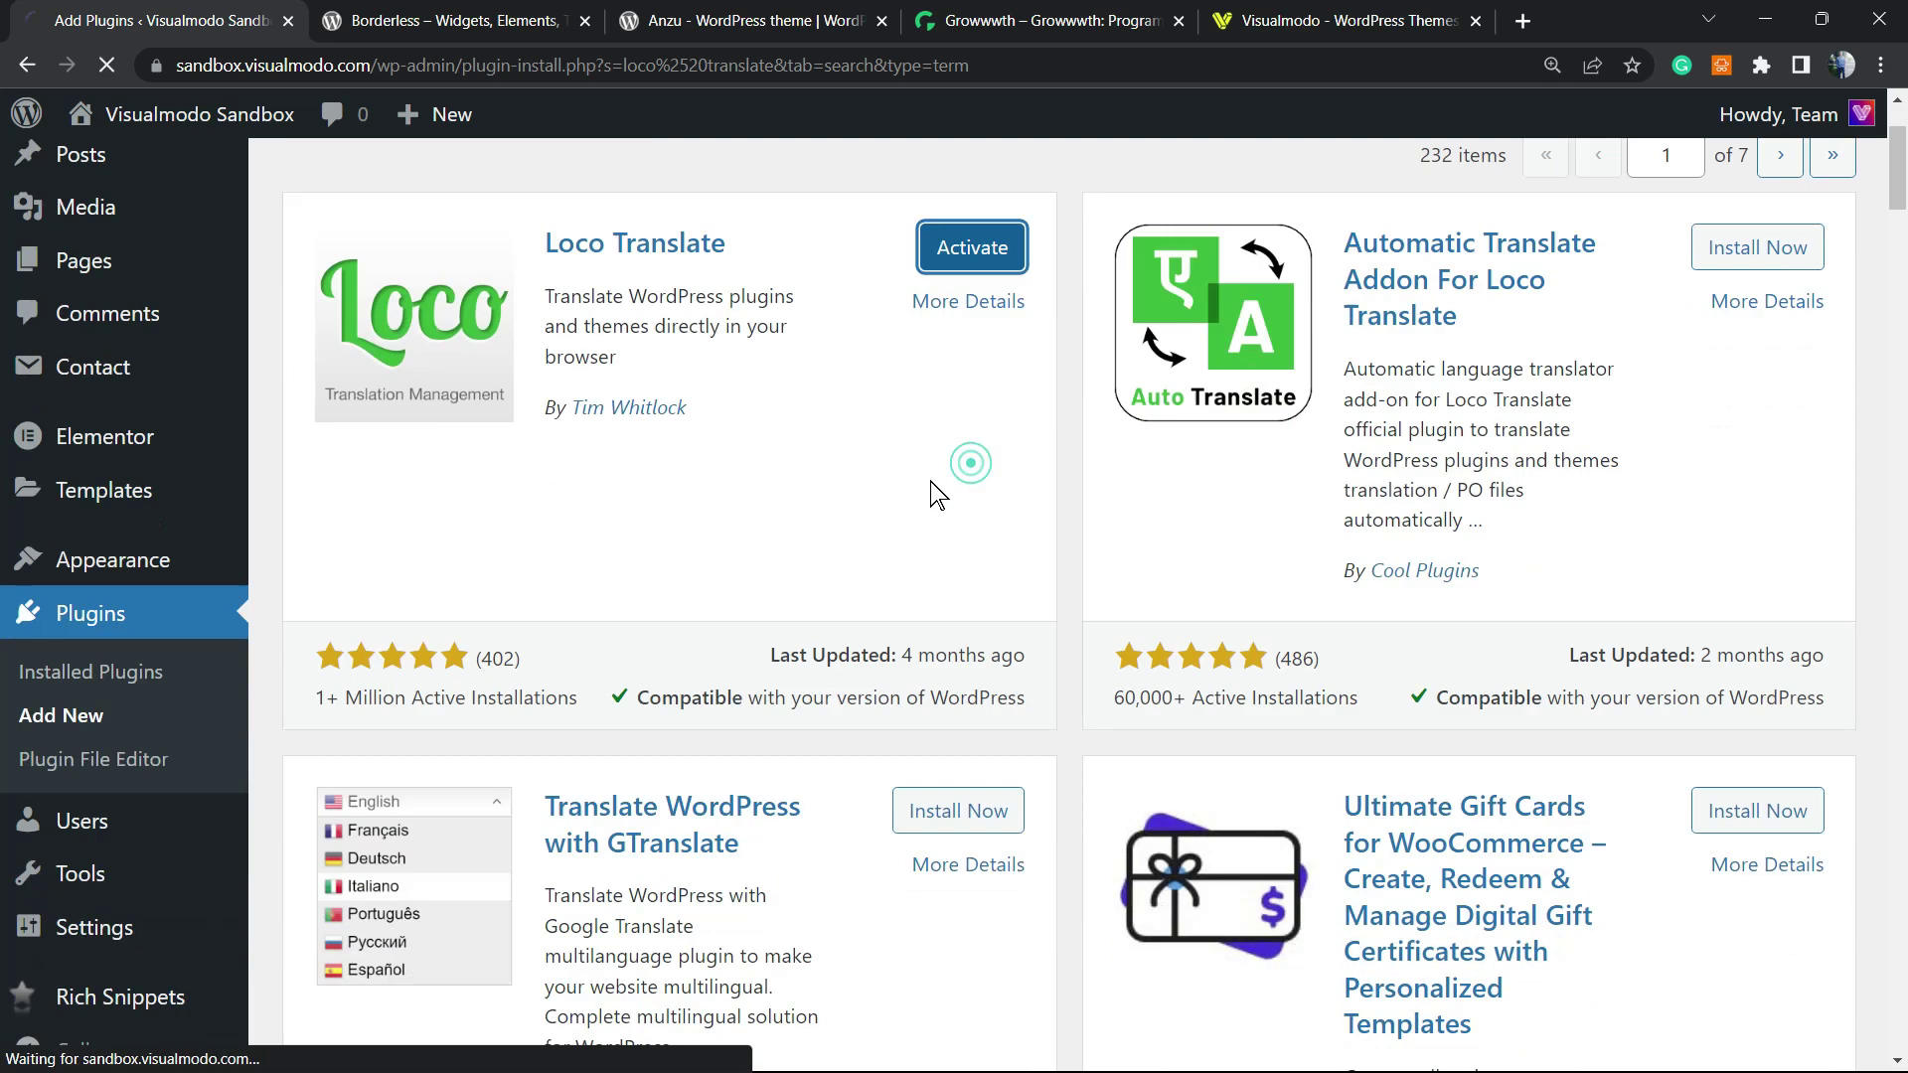
{"action": "scroll", "coordinate": [916, 482], "scroll_direction": "up", "scroll_amount": 3}
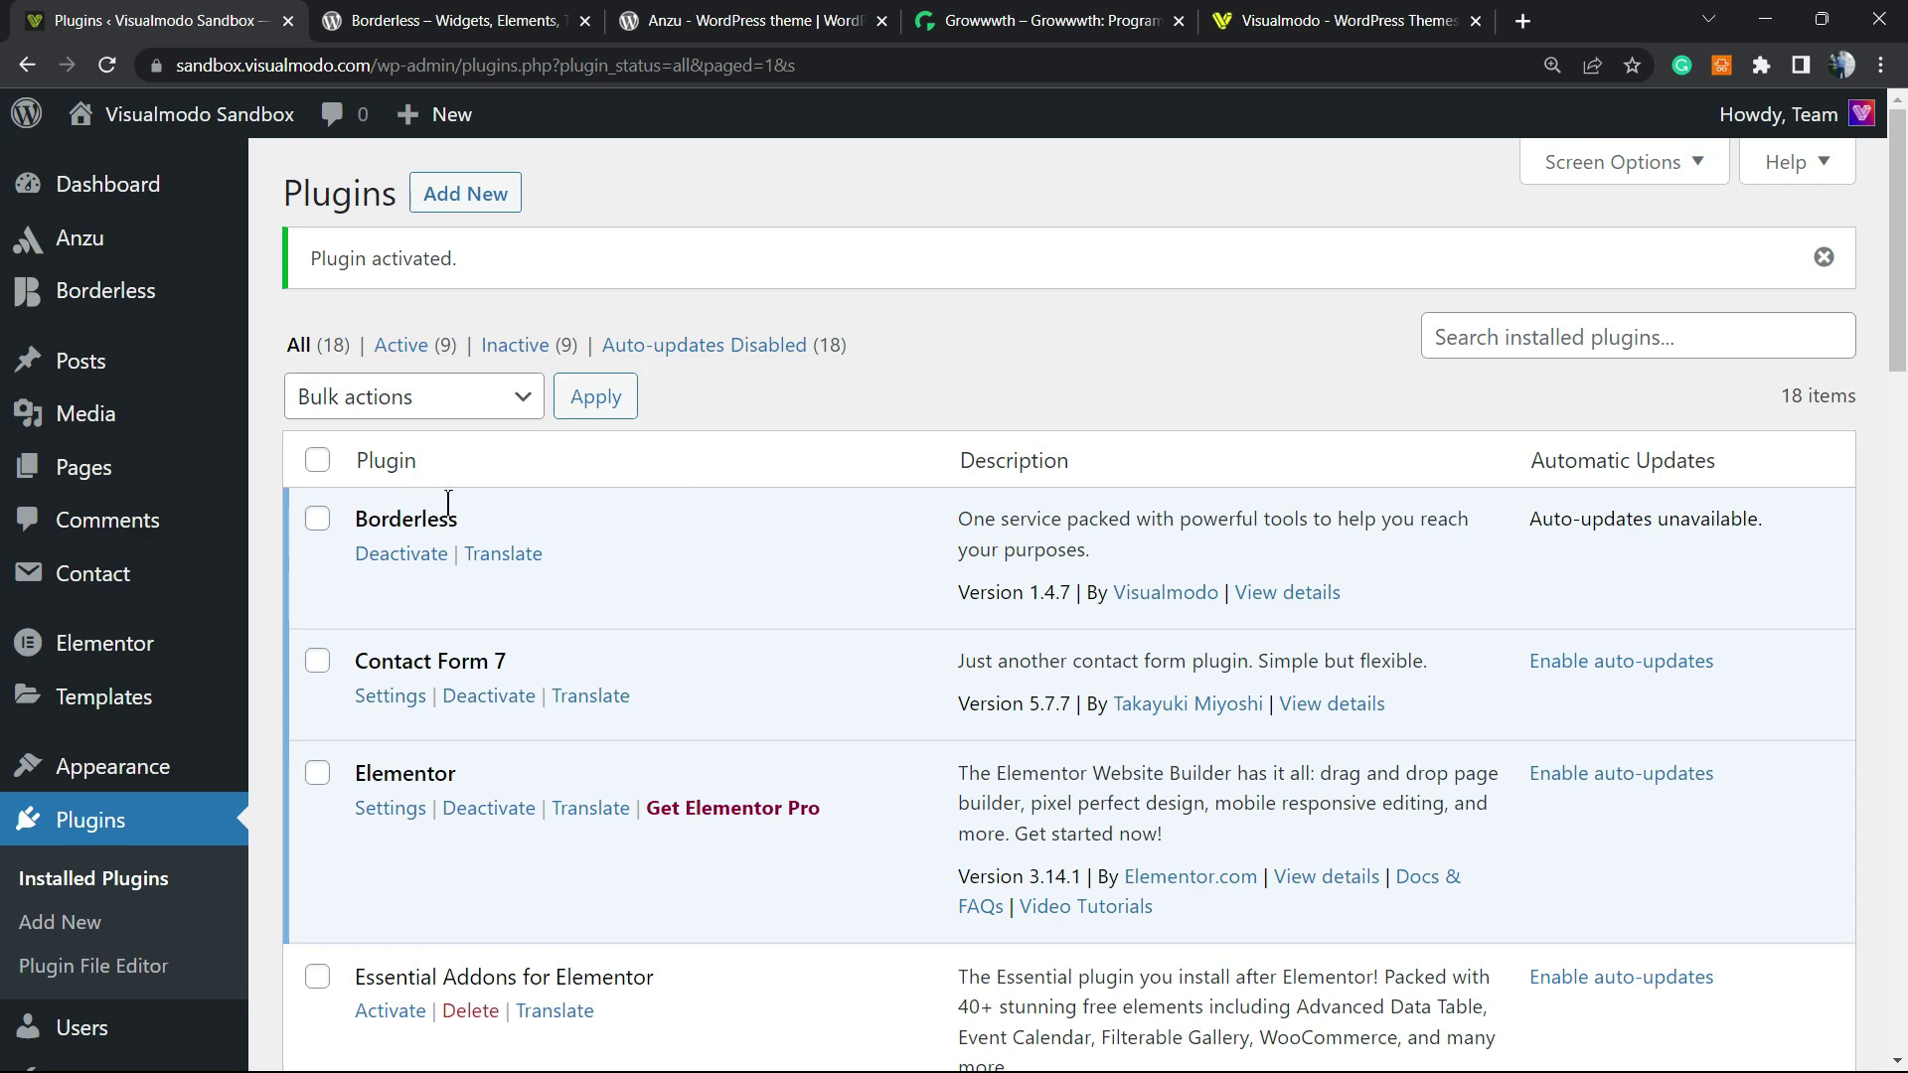
{"action": "scroll", "coordinate": [307, 583], "scroll_direction": "down", "scroll_amount": 5}
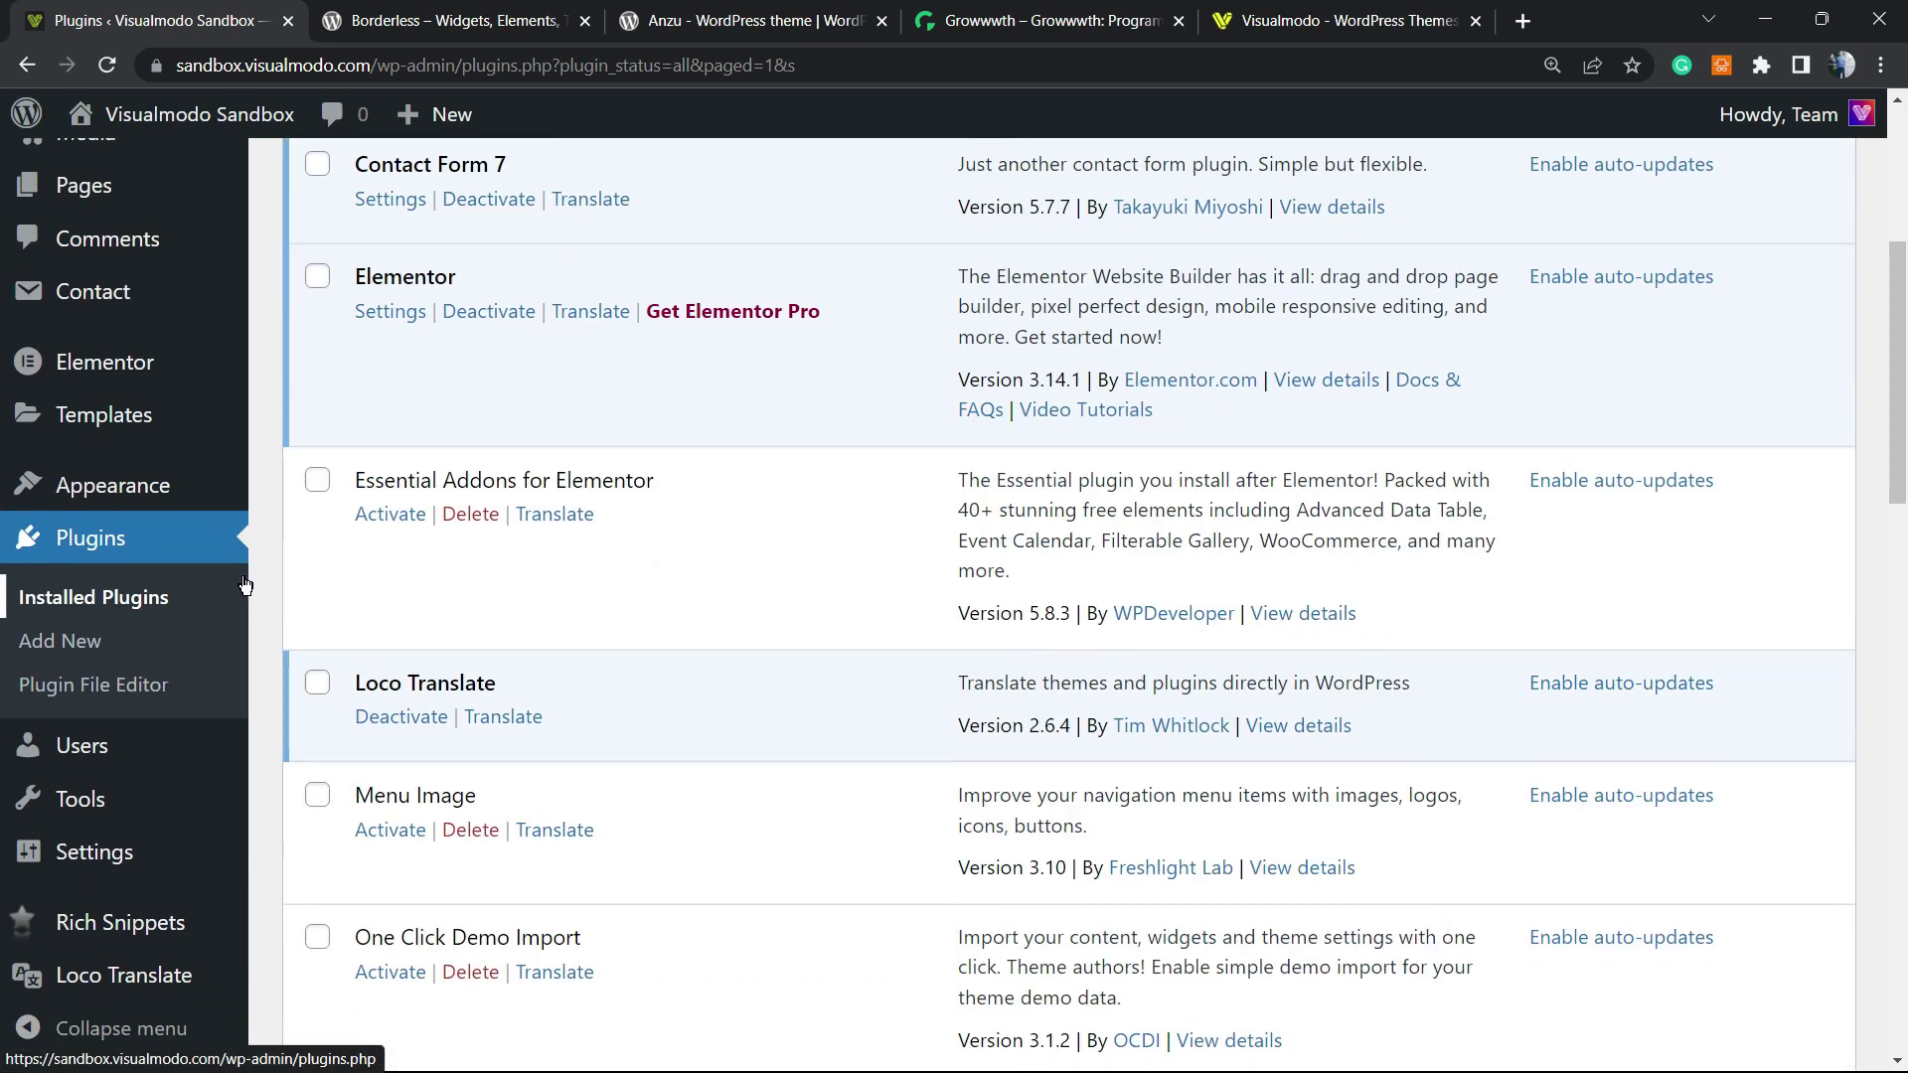
{"action": "scroll", "coordinate": [245, 584], "scroll_direction": "up", "scroll_amount": 5}
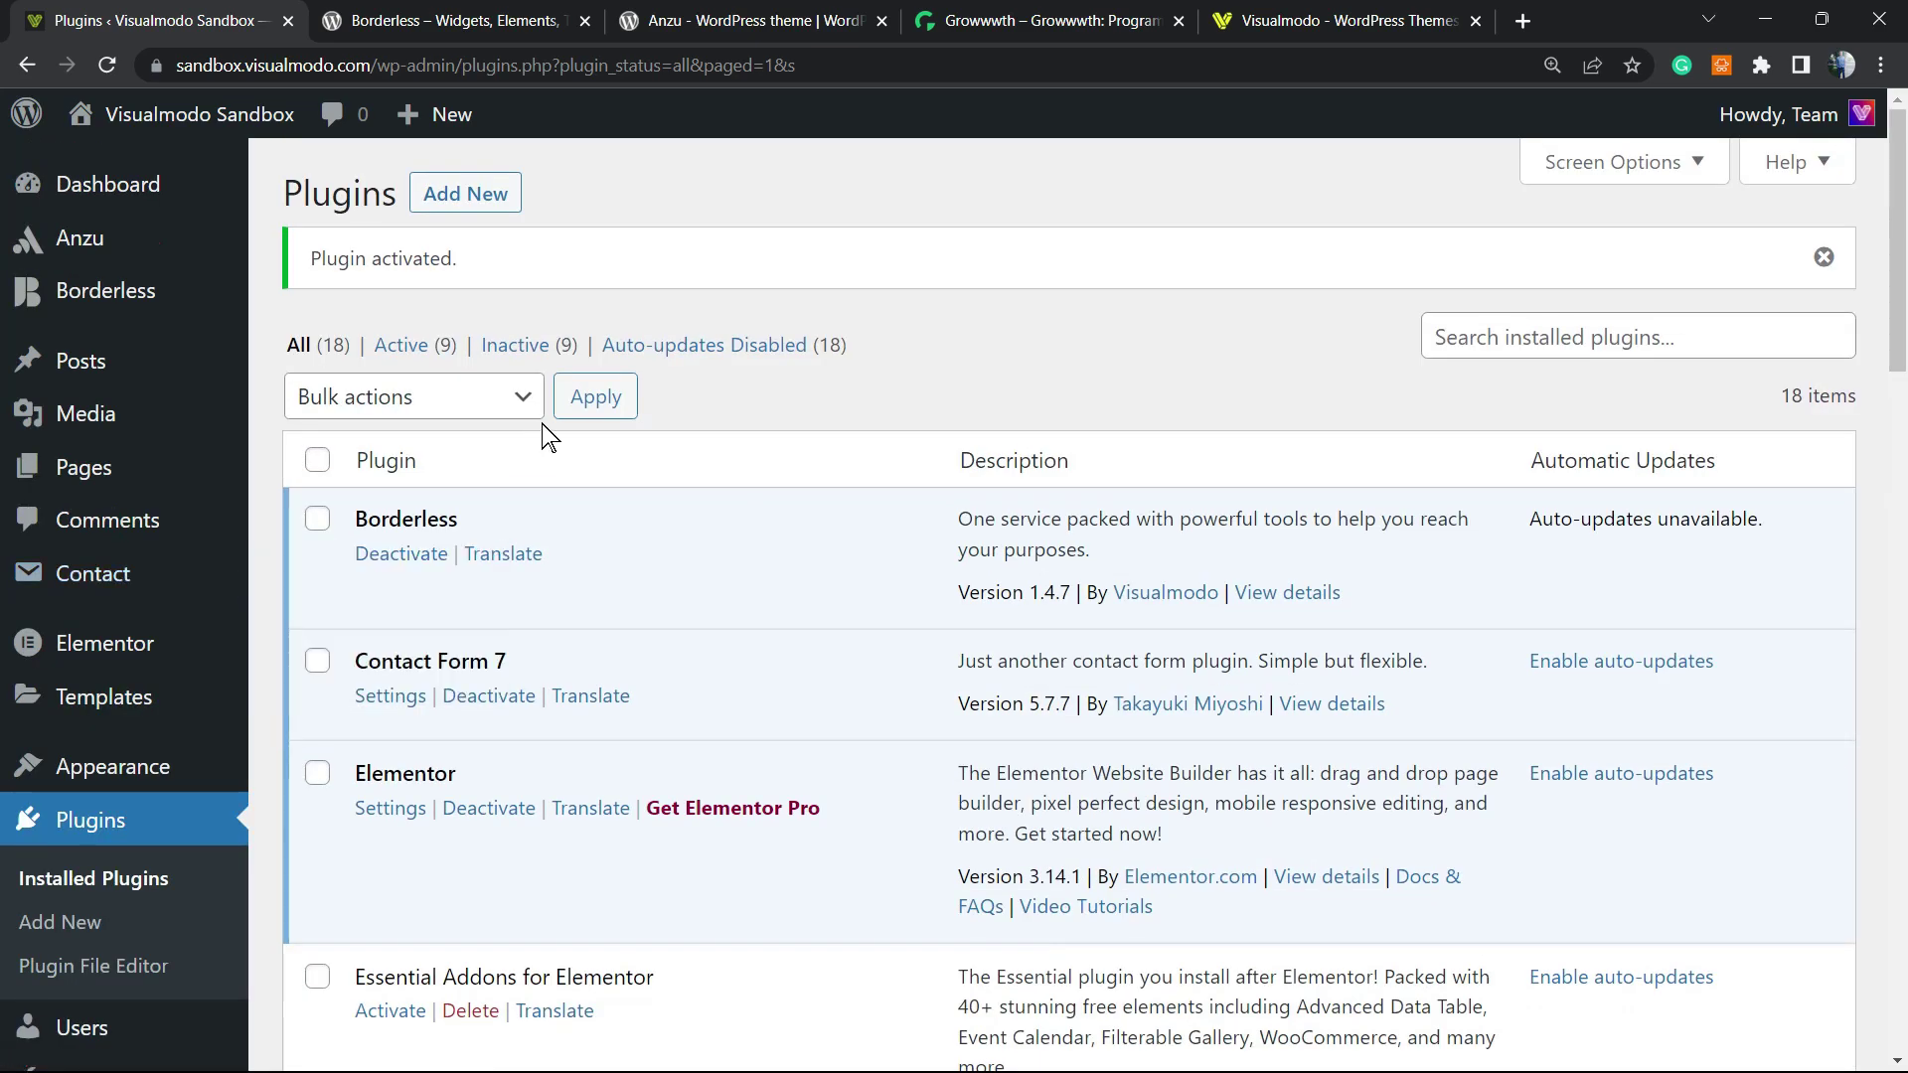
{"action": "scroll", "coordinate": [121, 537], "scroll_direction": "down", "scroll_amount": 7}
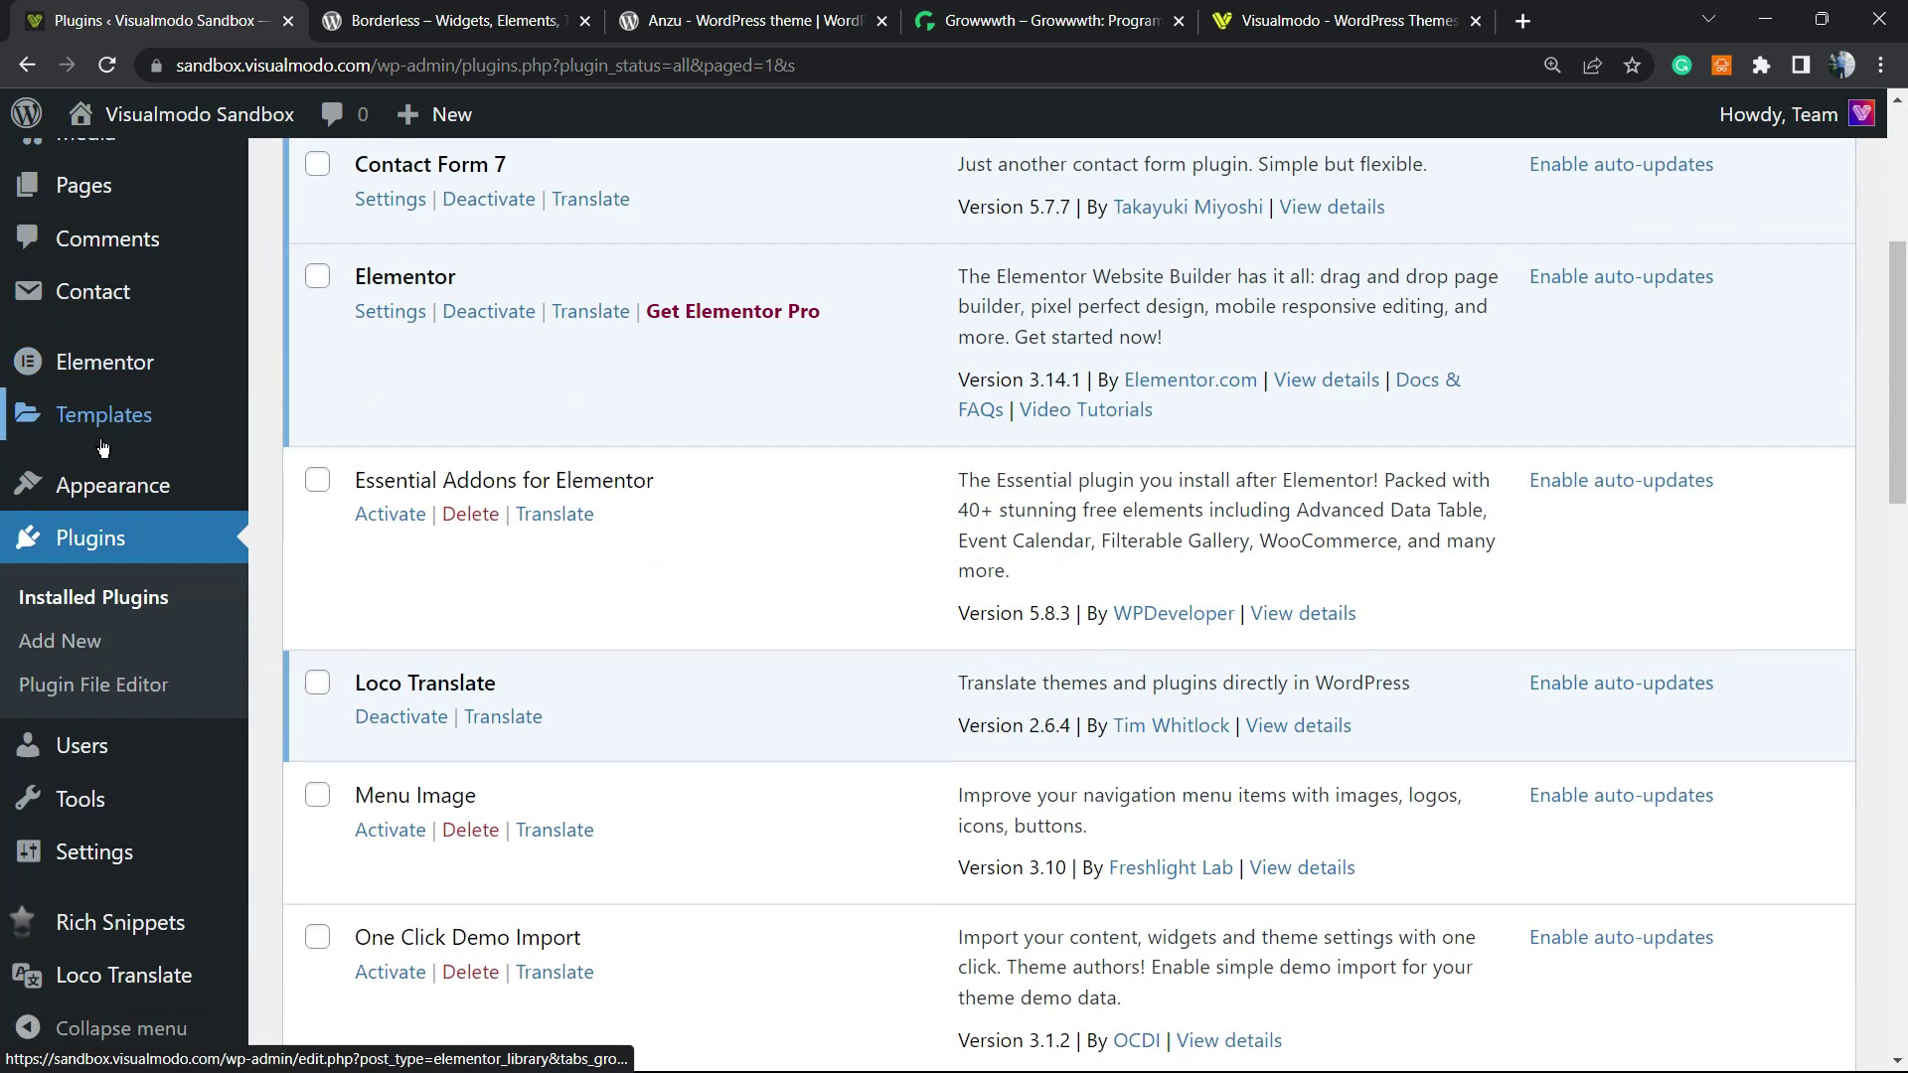
{"action": "mouse_move", "coordinate": [120, 854]}
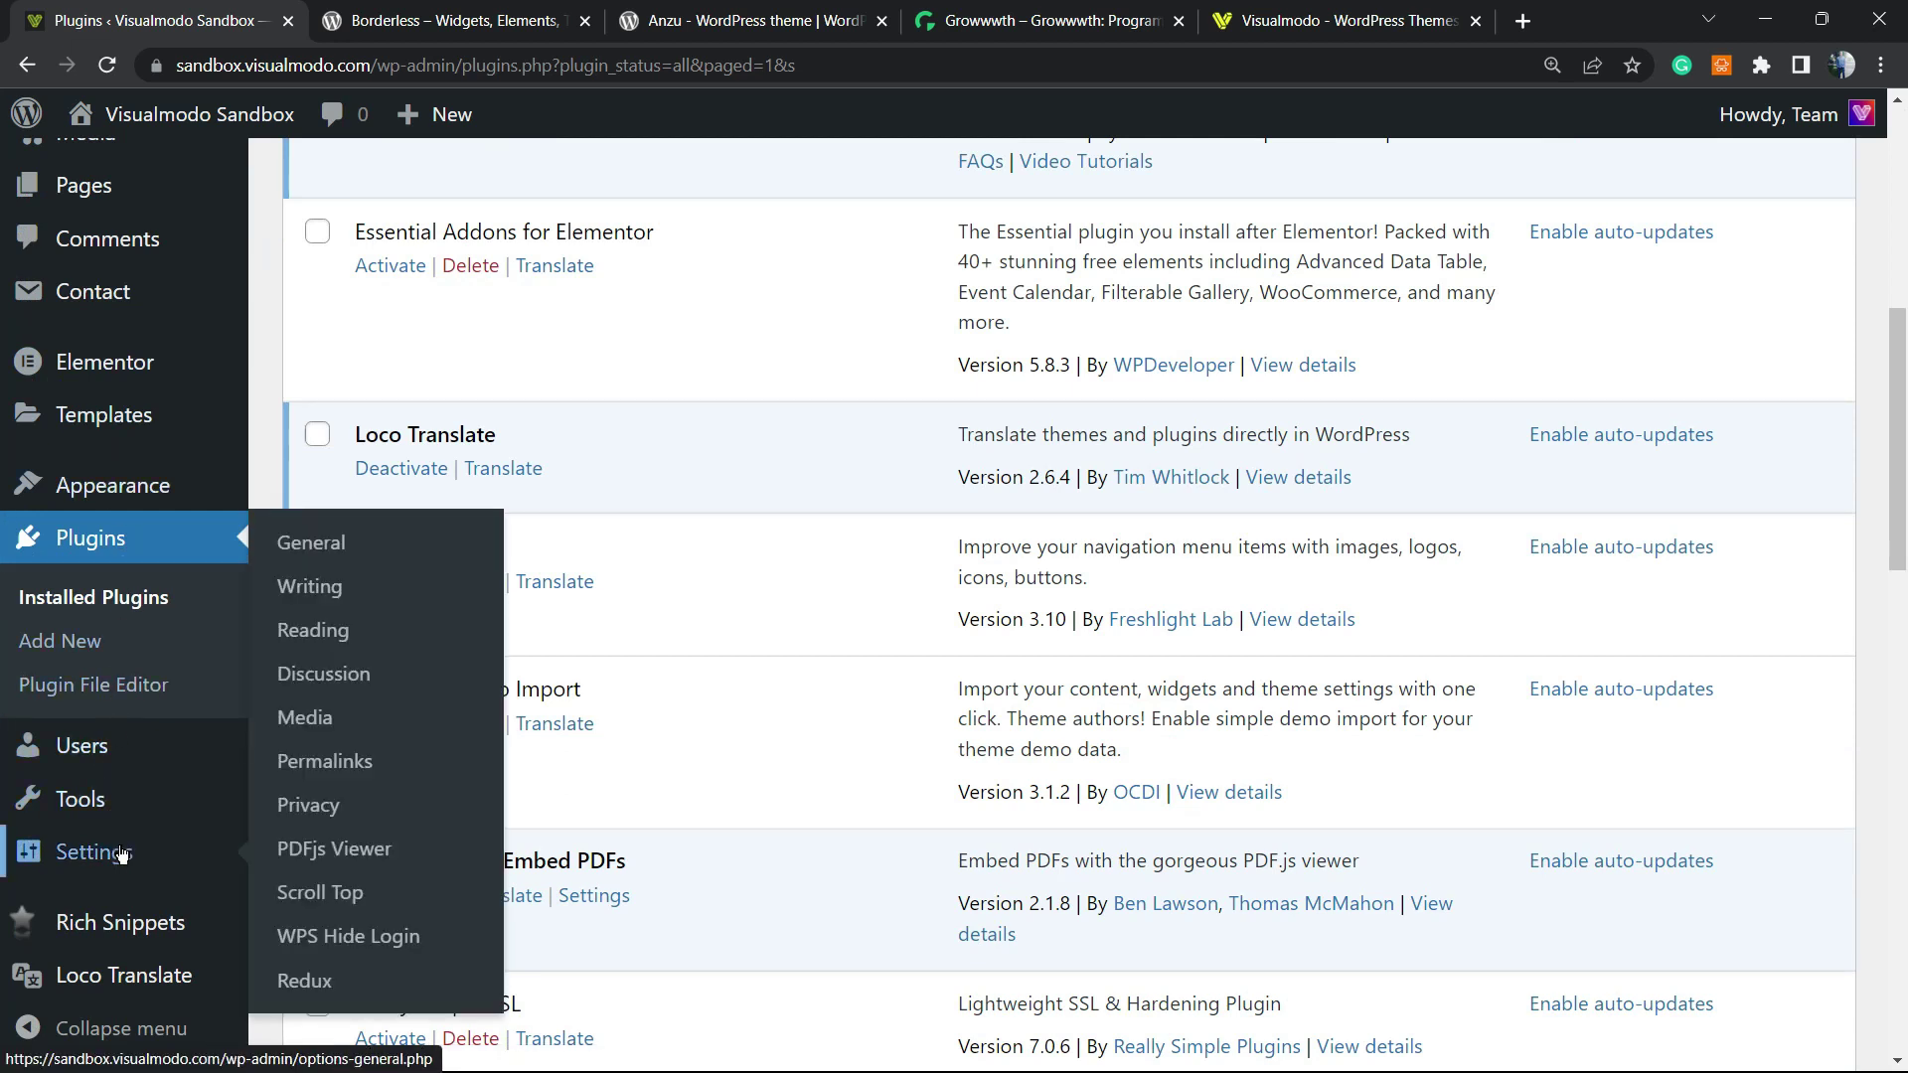
{"action": "mouse_move", "coordinate": [100, 979]}
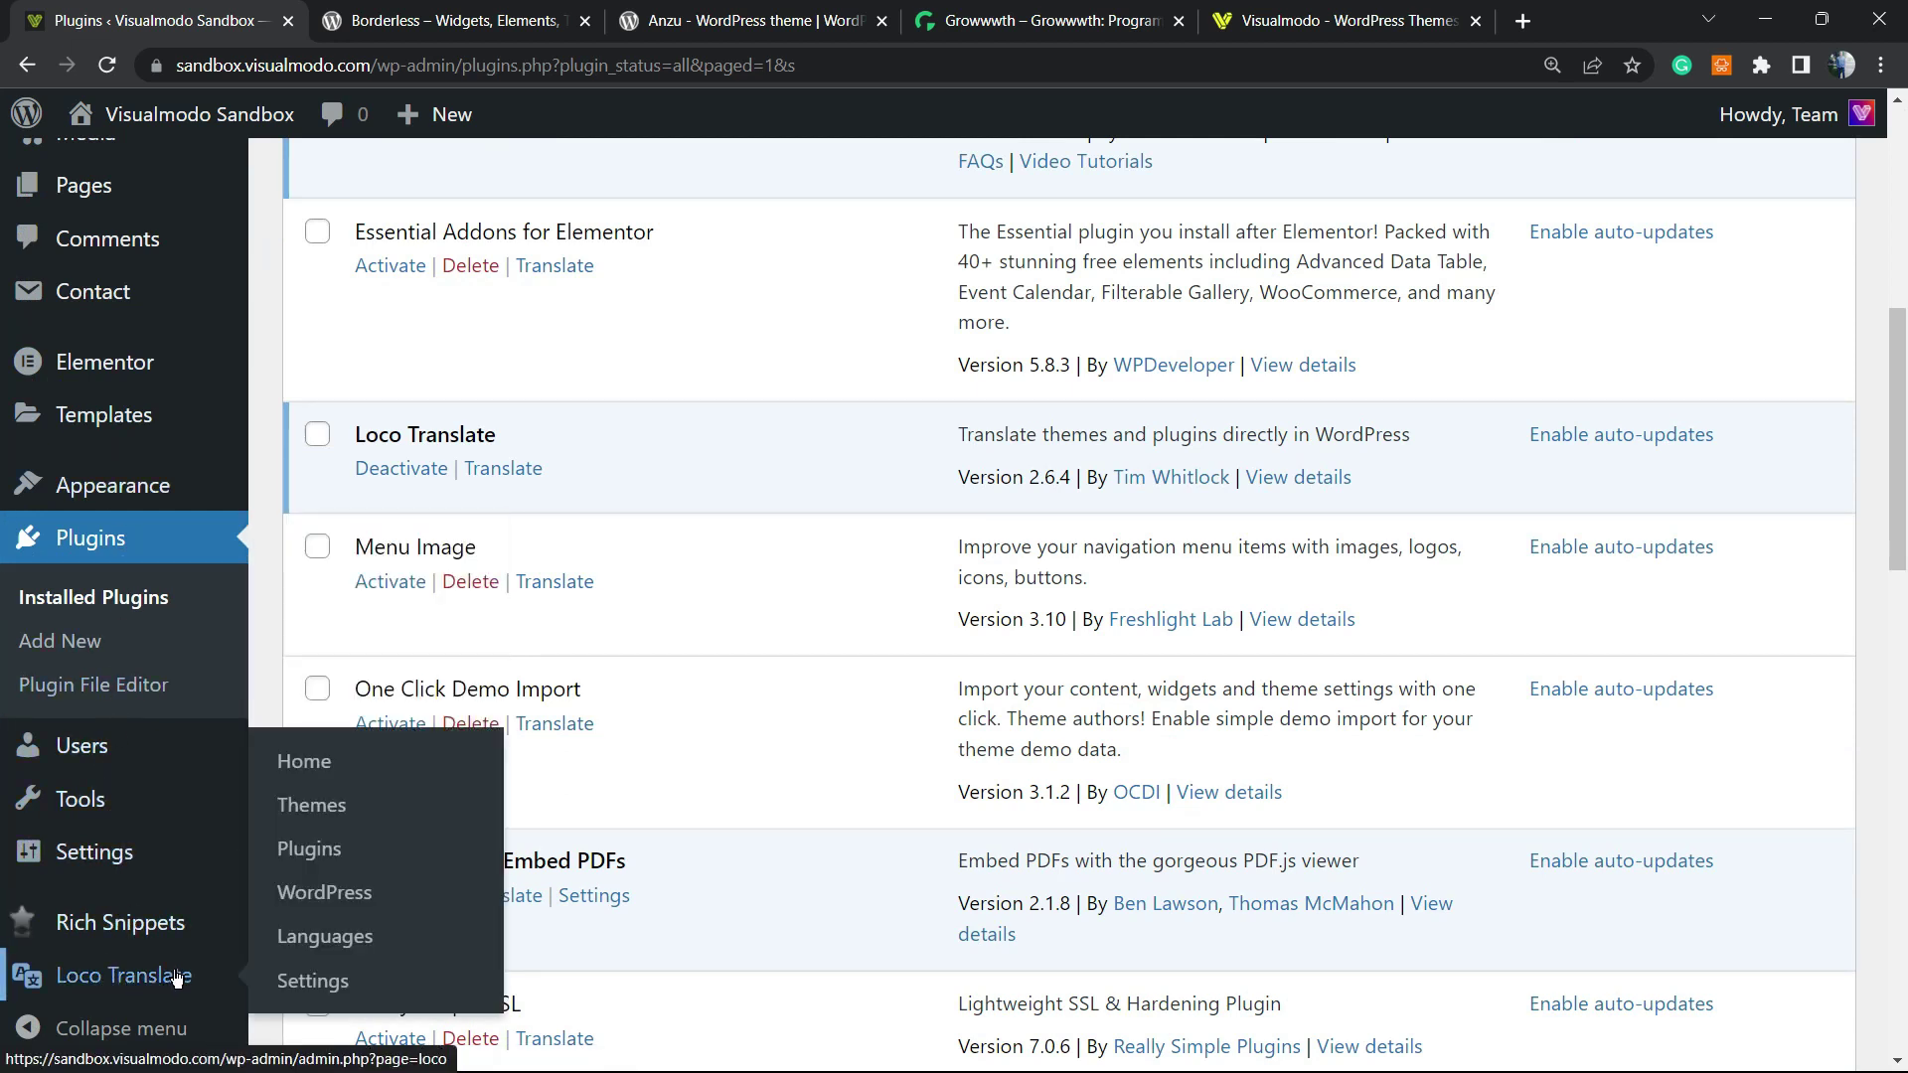
Step: Review Loco Translate's Home page of theme and plugin bundles, then list the translatable plugins
{"action": "left_click", "coordinate": [109, 979]}
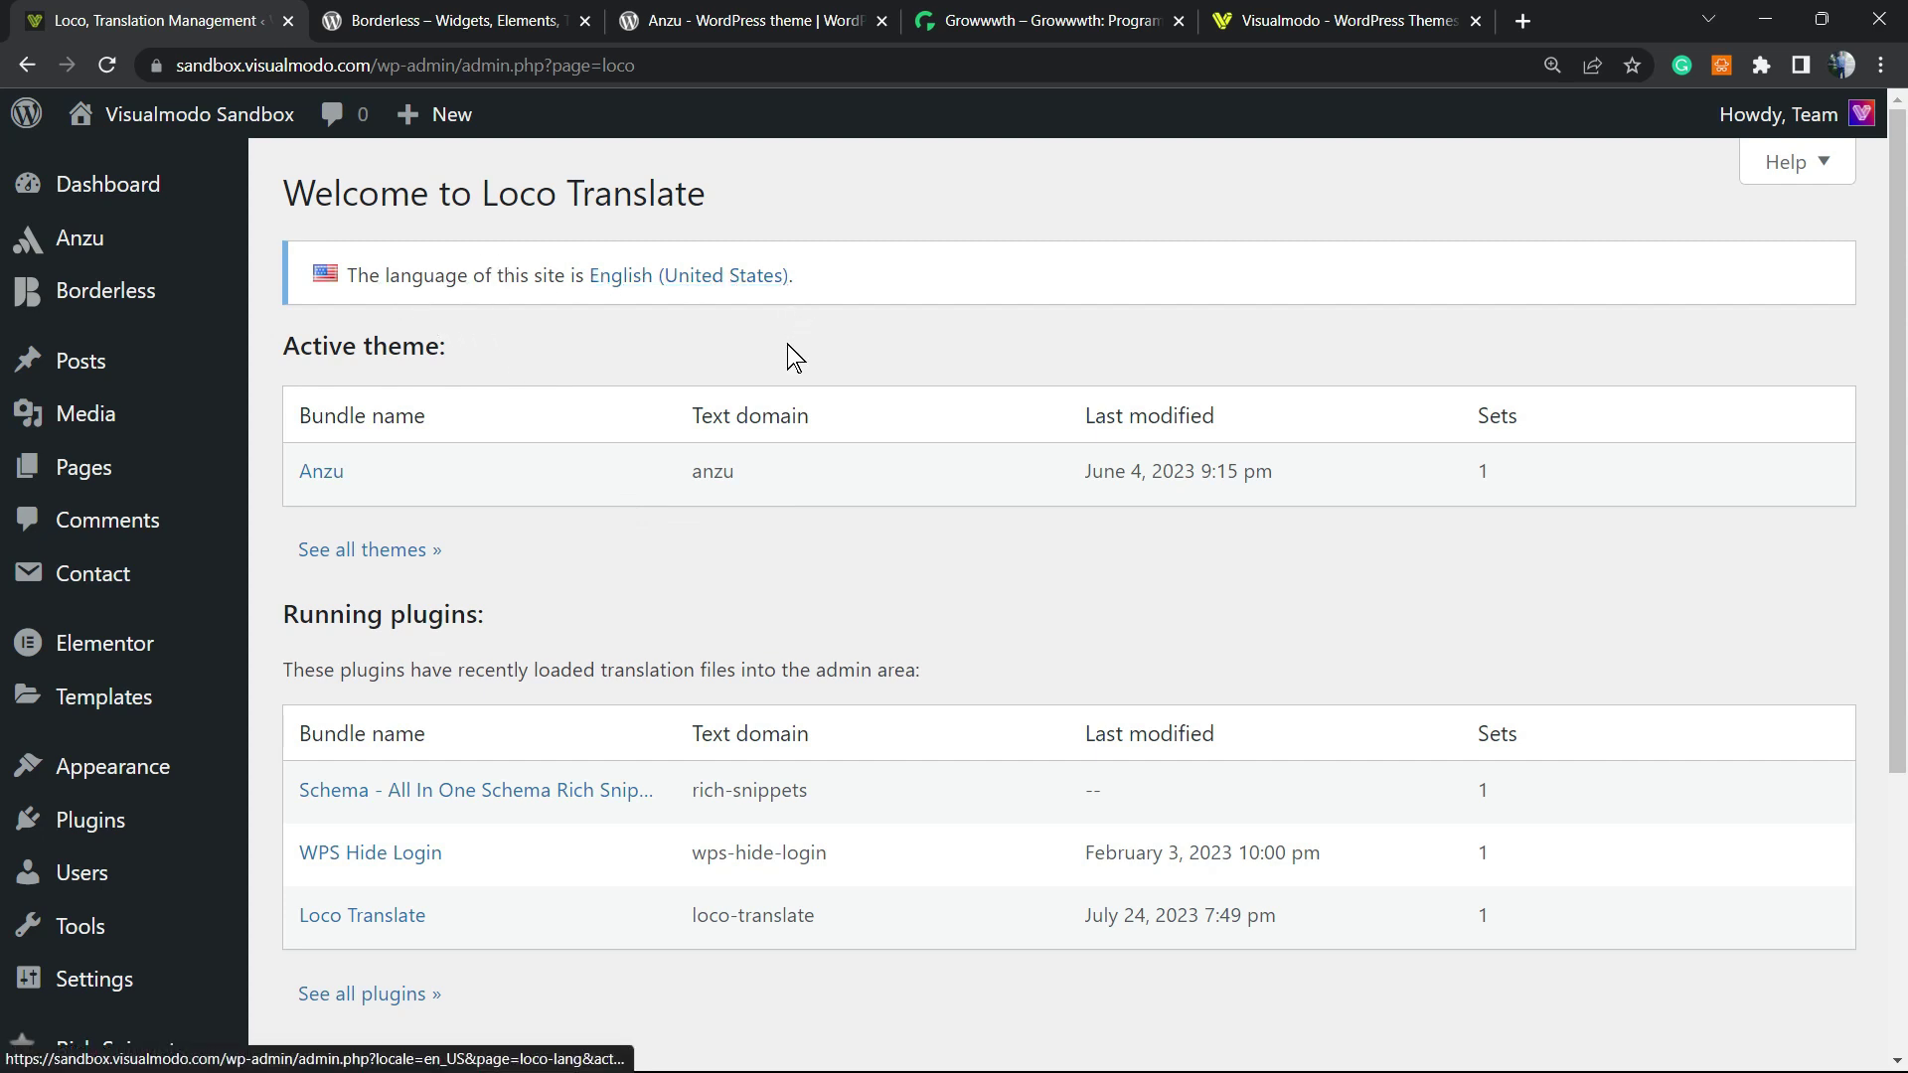
{"action": "scroll", "coordinate": [786, 344], "scroll_direction": "down", "scroll_amount": 4}
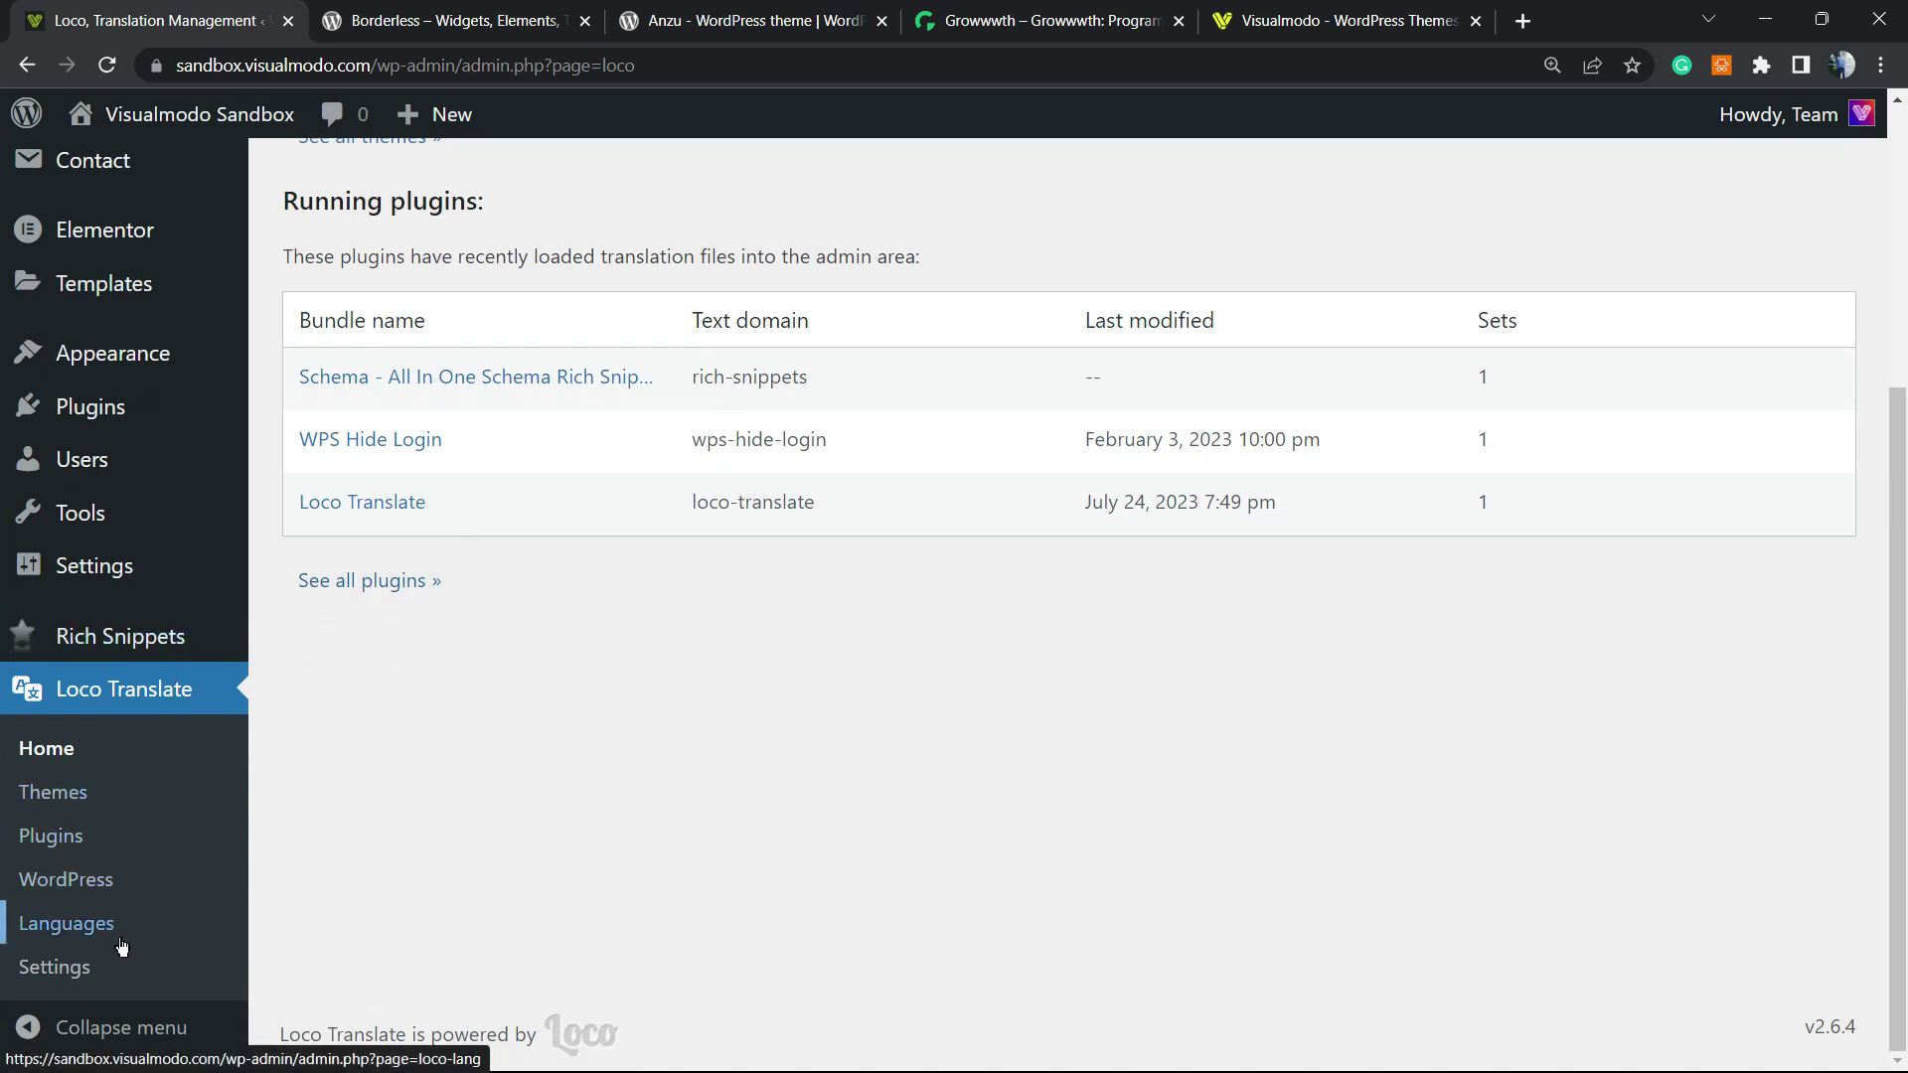
{"action": "left_click", "coordinate": [83, 855]}
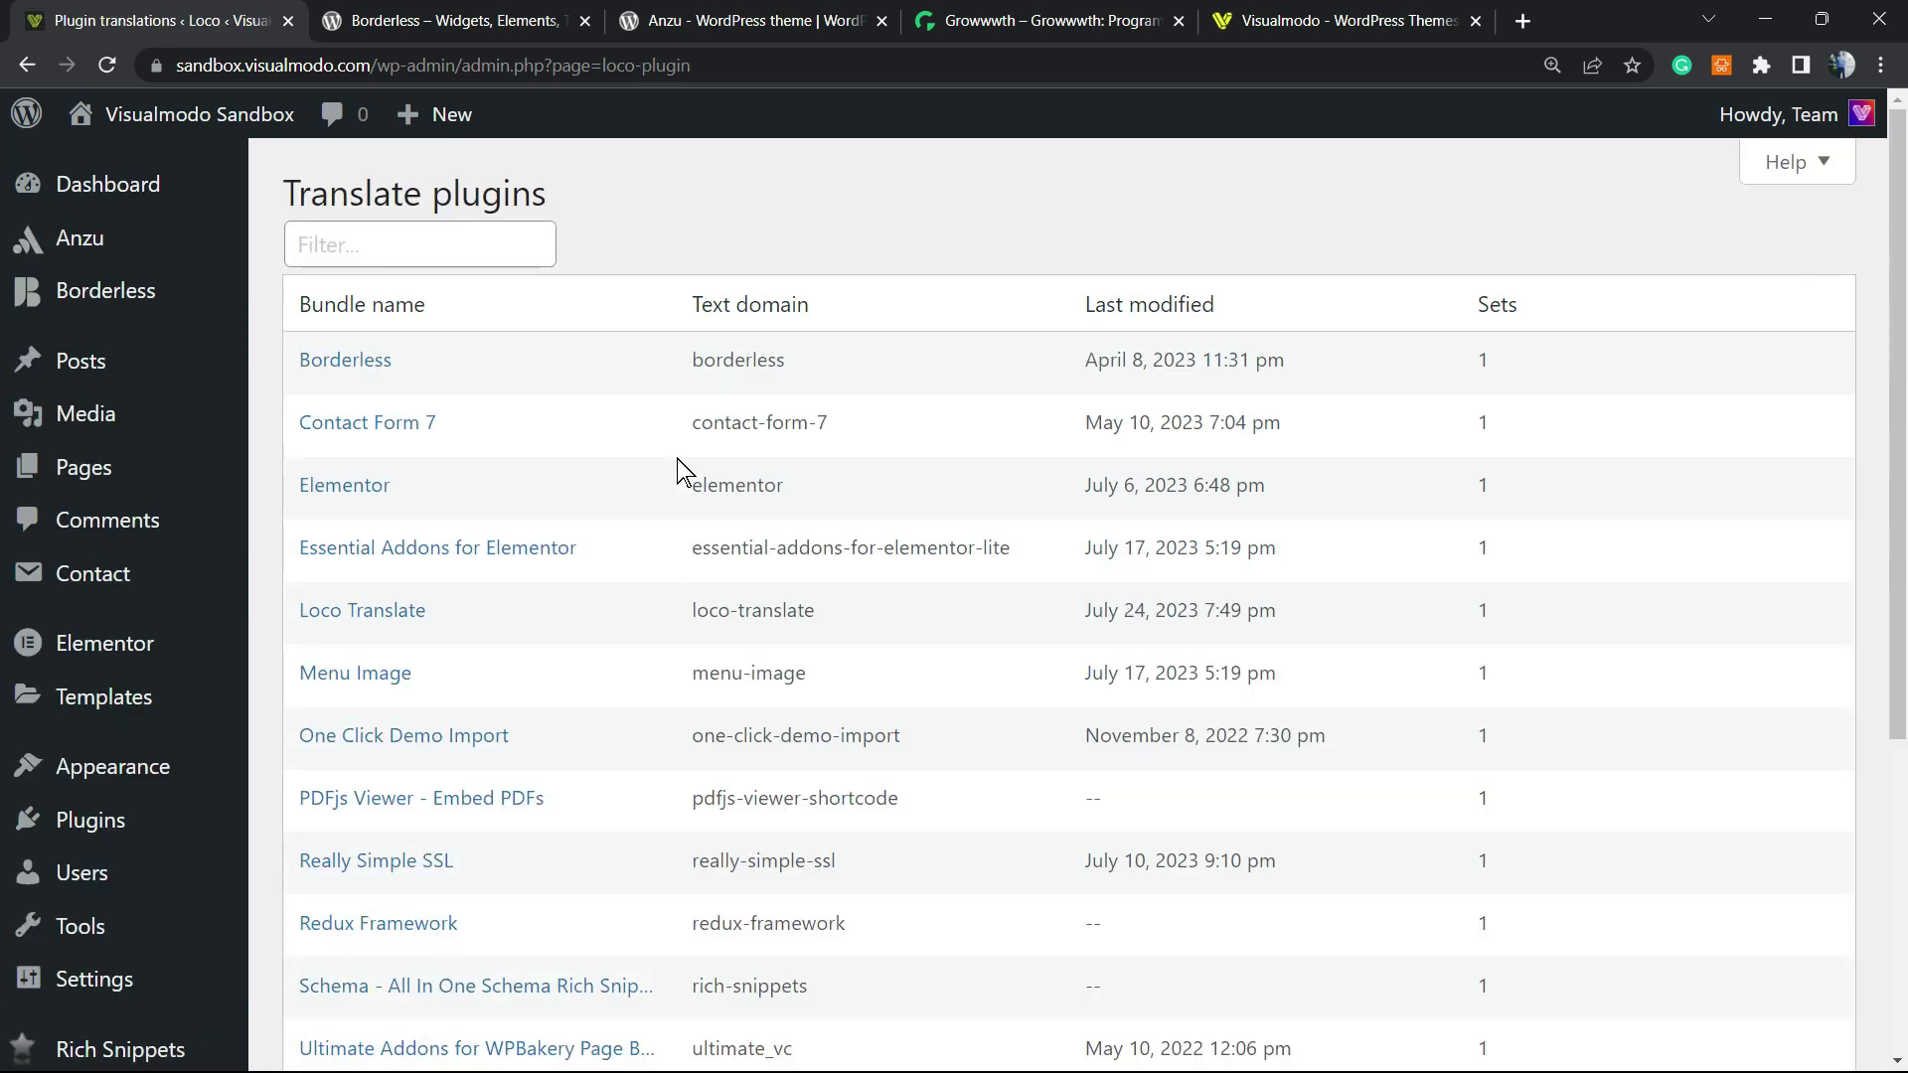
Step: Open the Contact Form 7 bundle overview and start adding a new language
{"action": "left_click", "coordinate": [393, 423]}
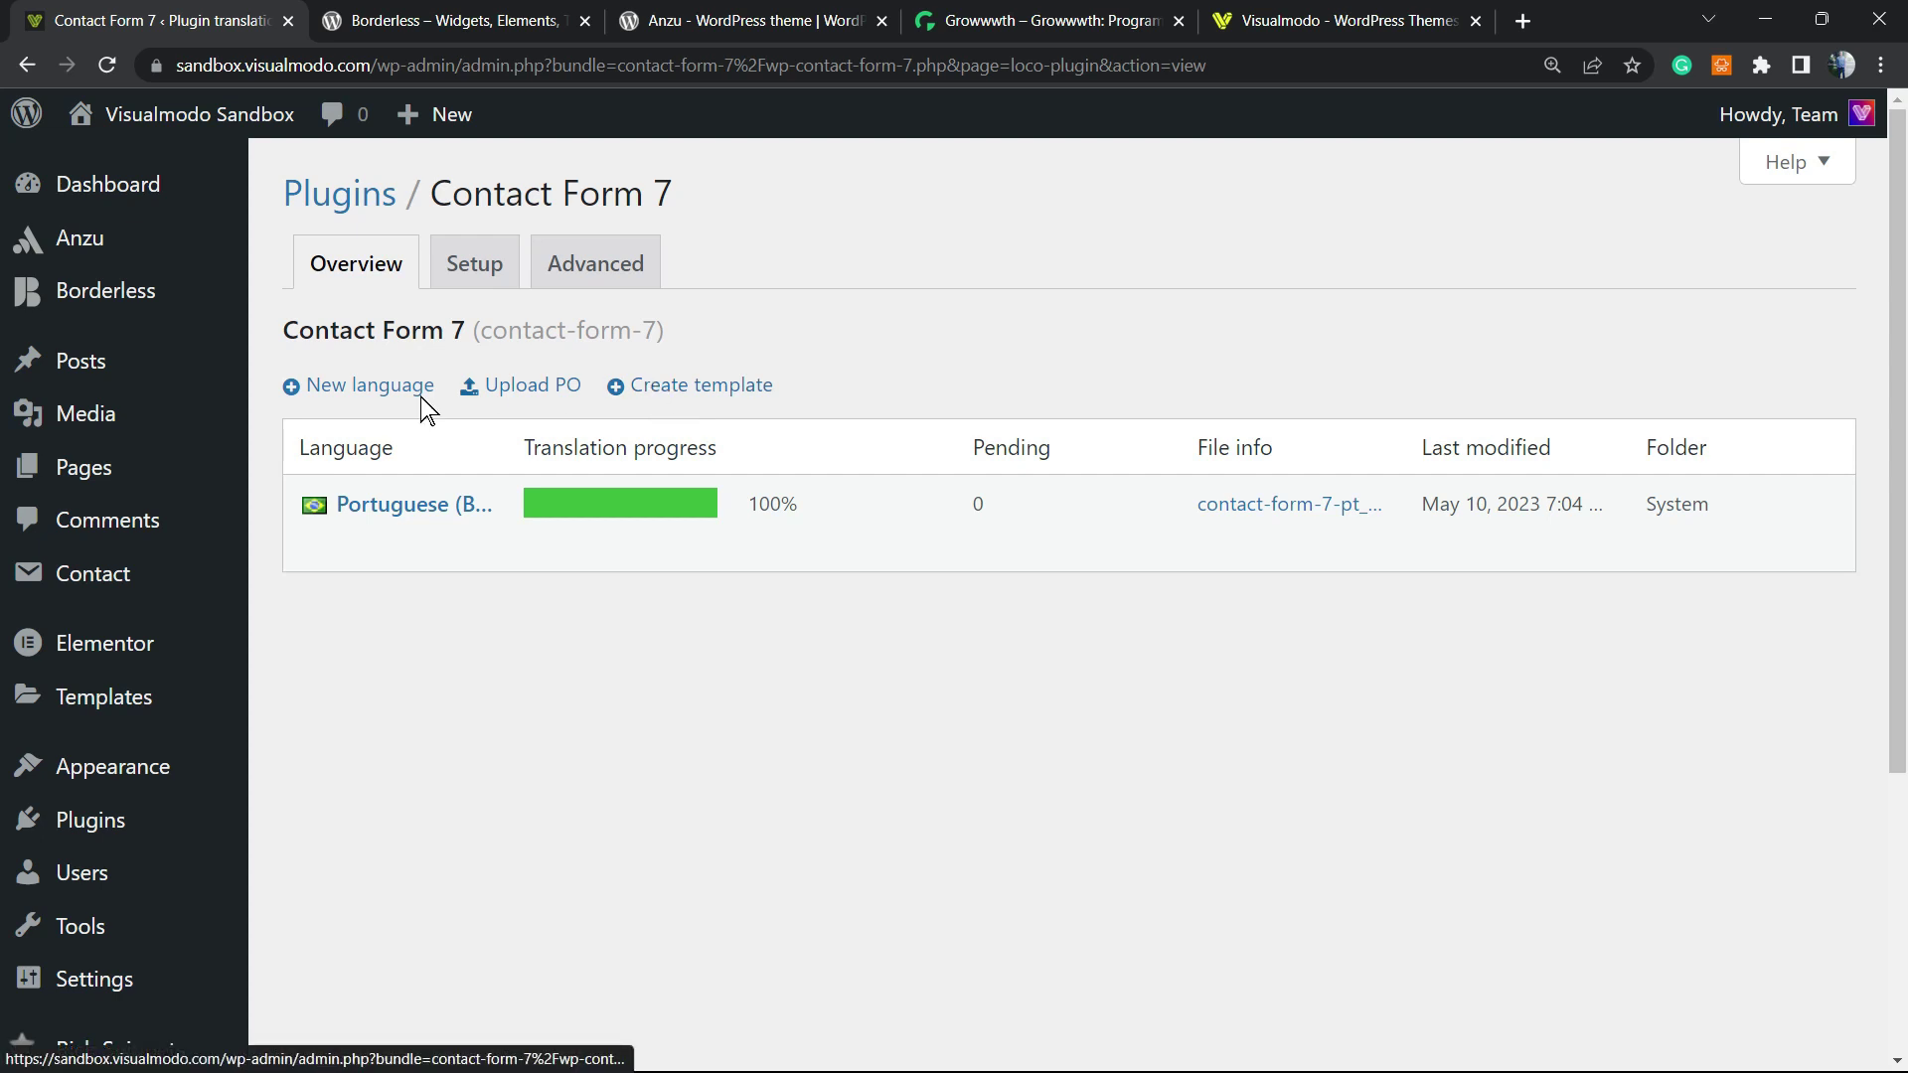
{"action": "left_click", "coordinate": [333, 395]}
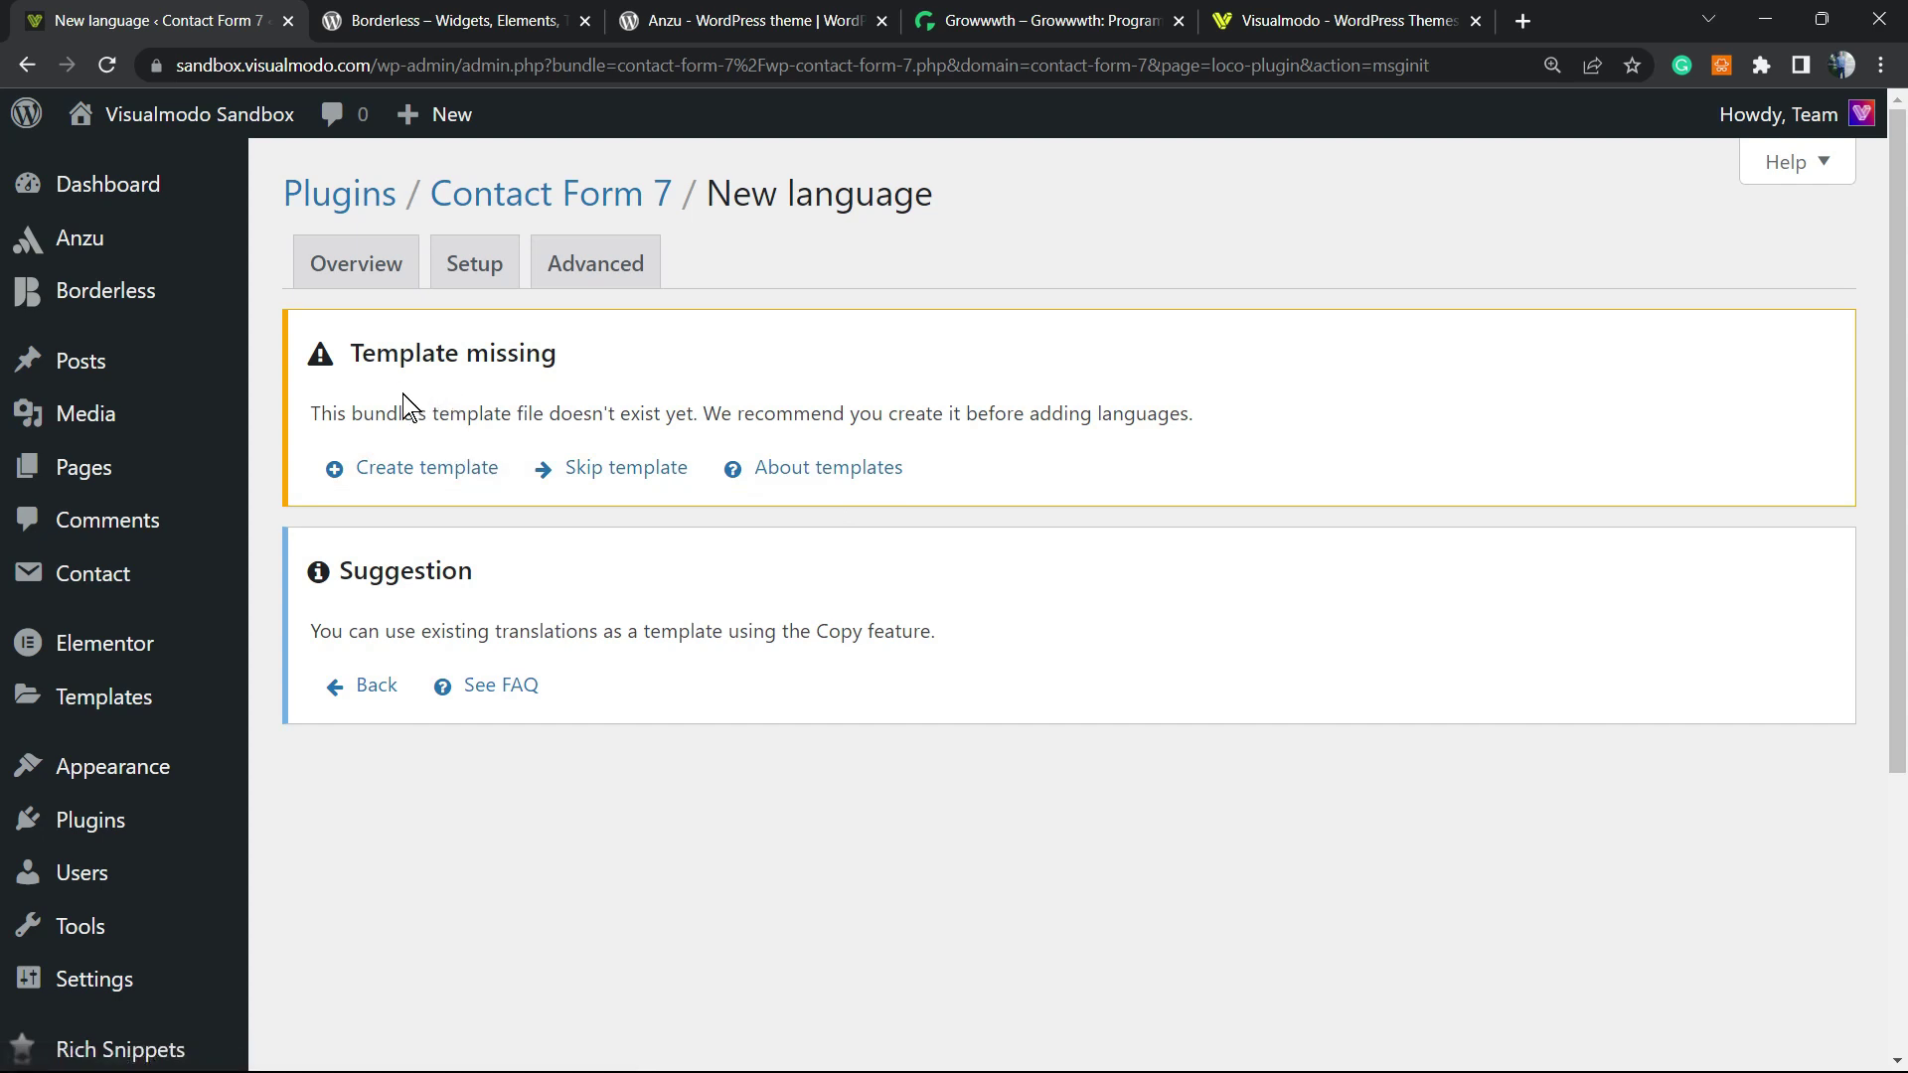
Step: Generate the missing contact-form-7.pot template, then return to adding a new language
{"action": "left_click", "coordinate": [477, 478]}
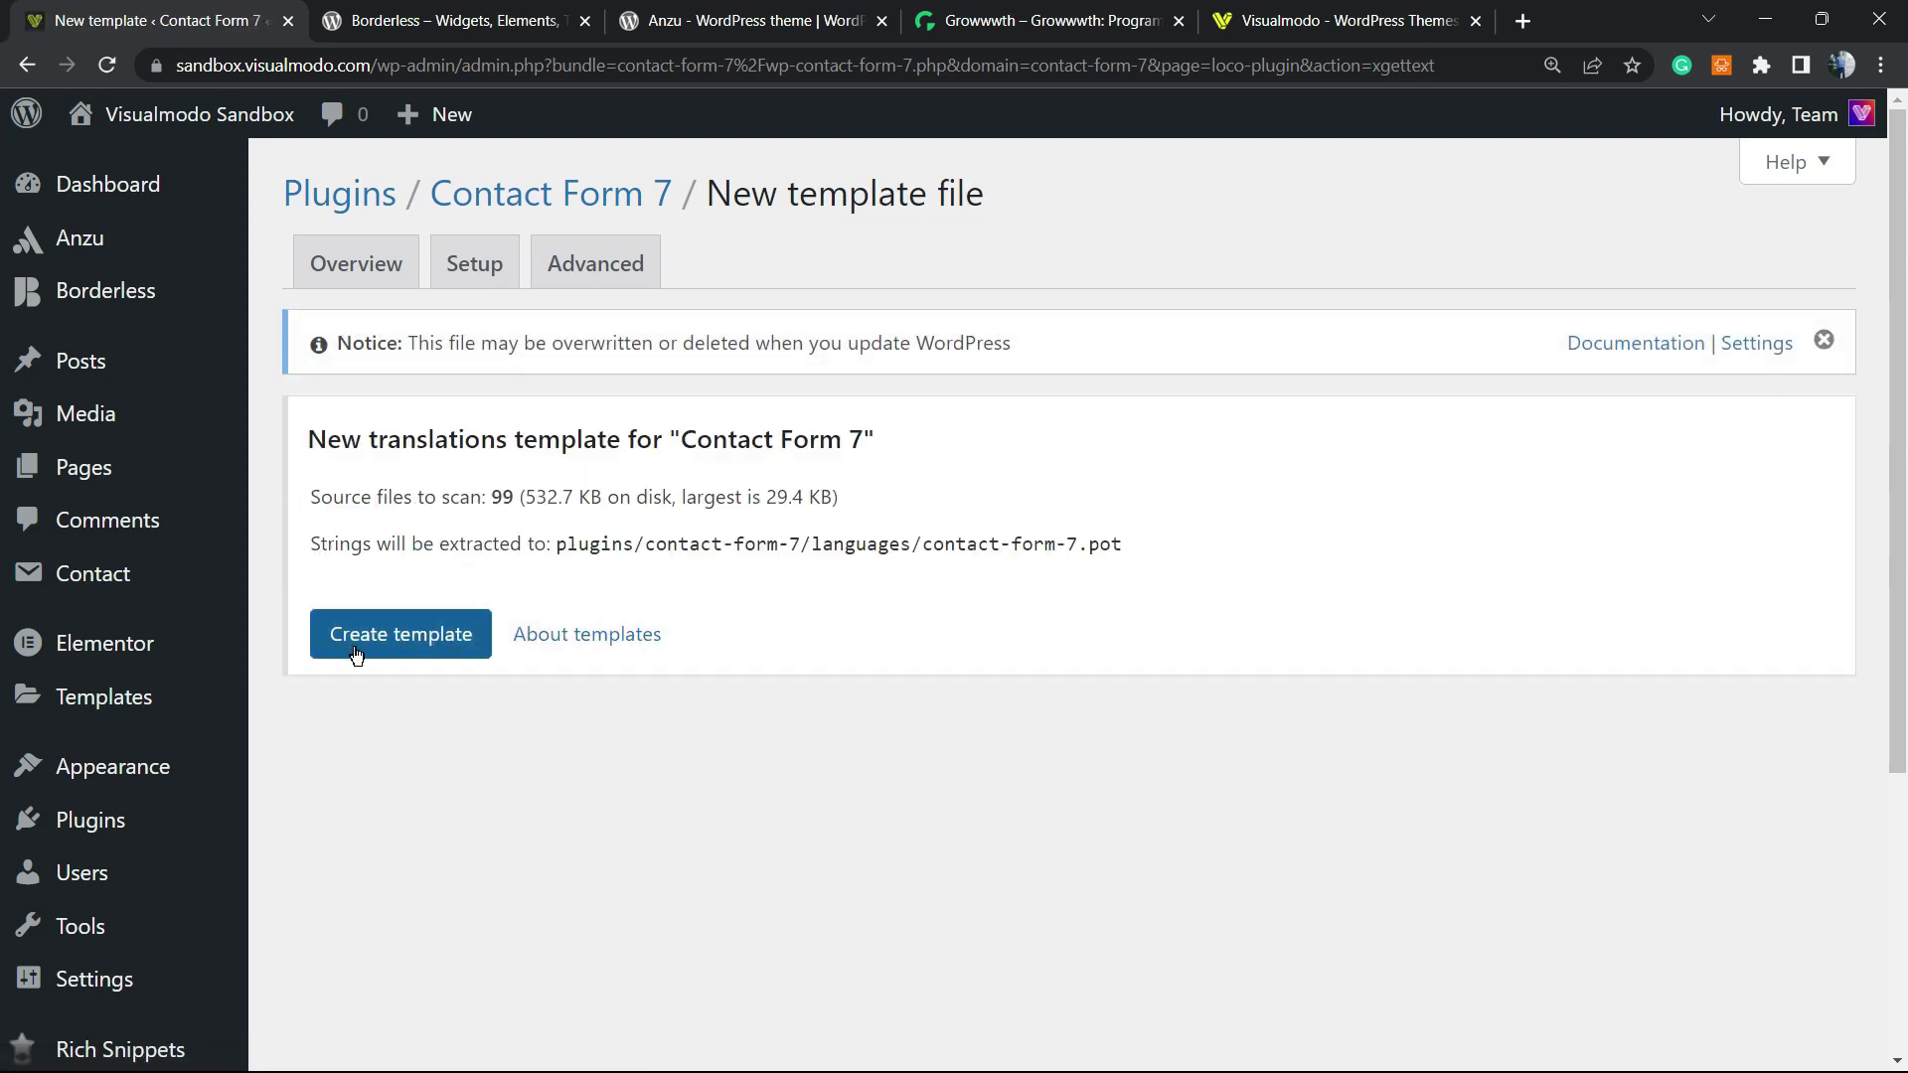
{"action": "left_click", "coordinate": [359, 648]}
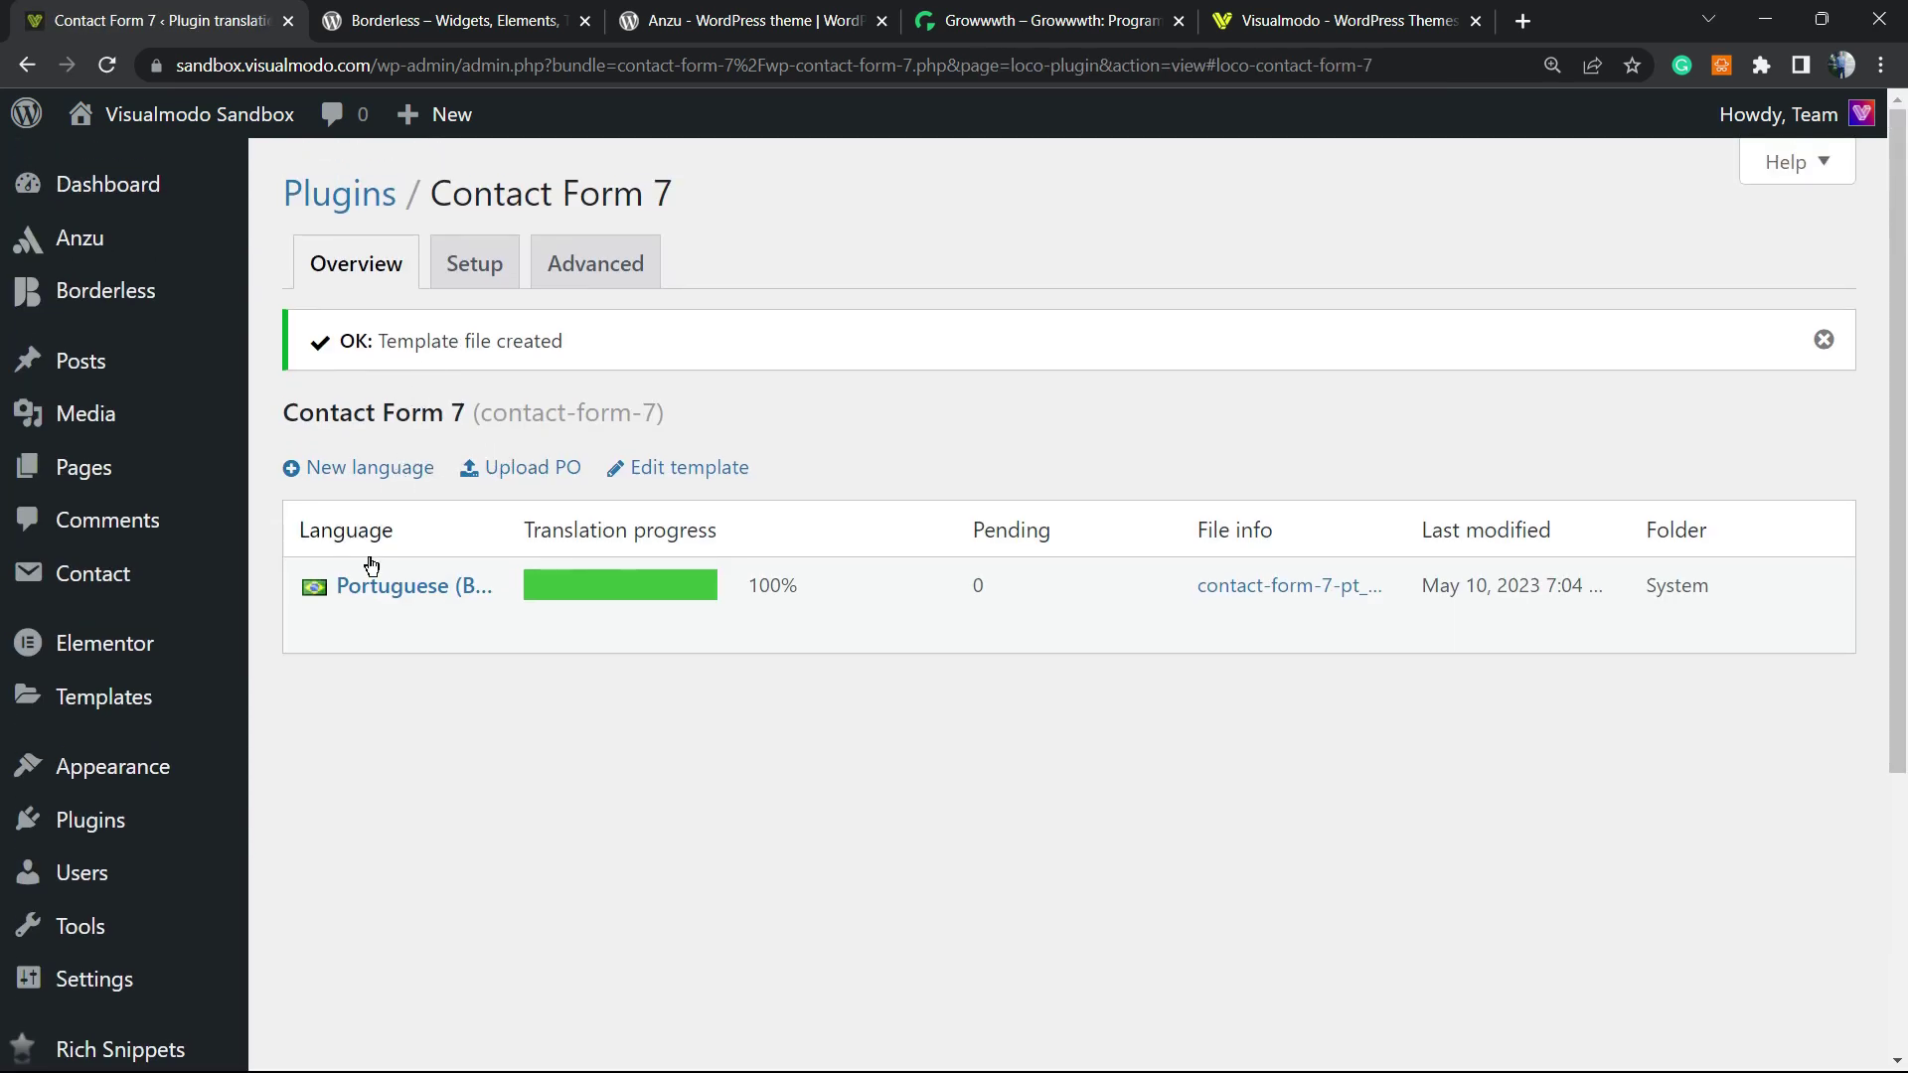
{"action": "left_click", "coordinate": [361, 482]}
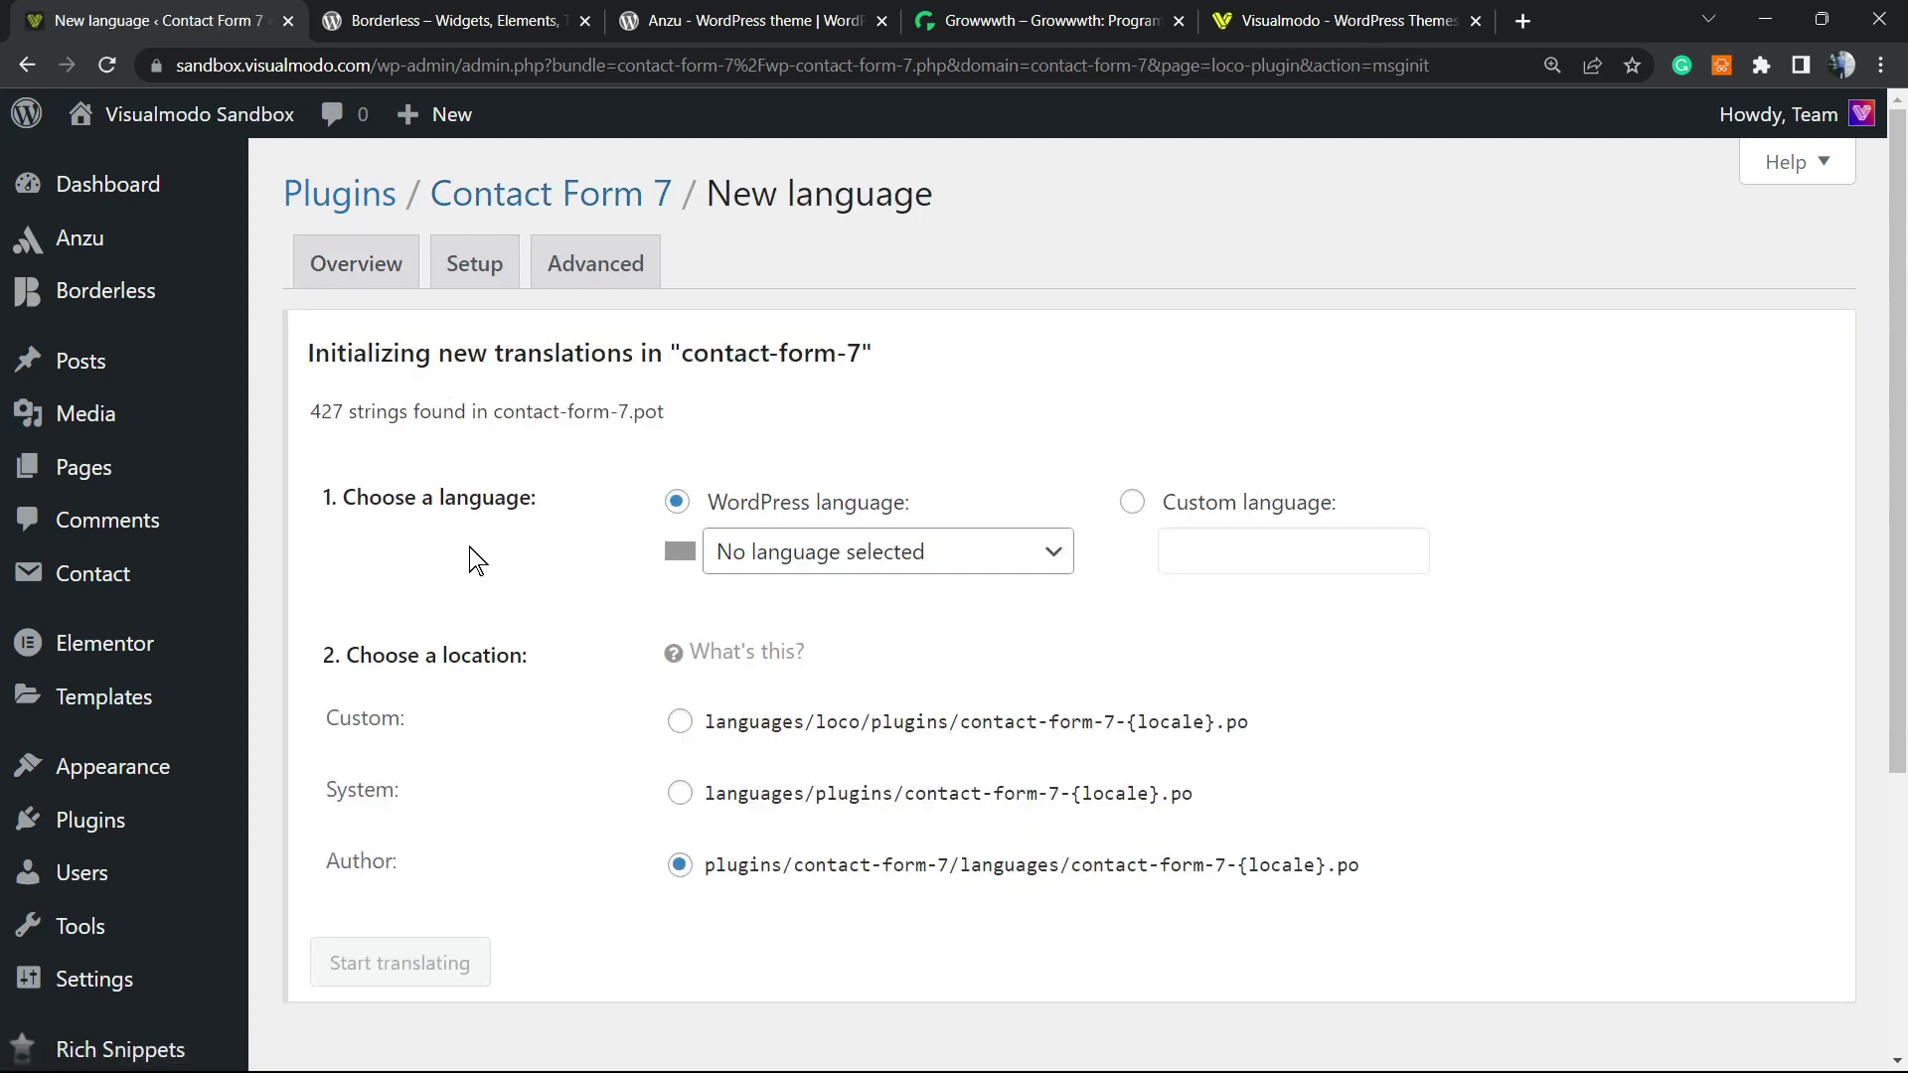
Step: Pick Spanish (Spain) in the Author location and create the contact-form-7-es_ES.po file
{"action": "left_click", "coordinate": [860, 574]}
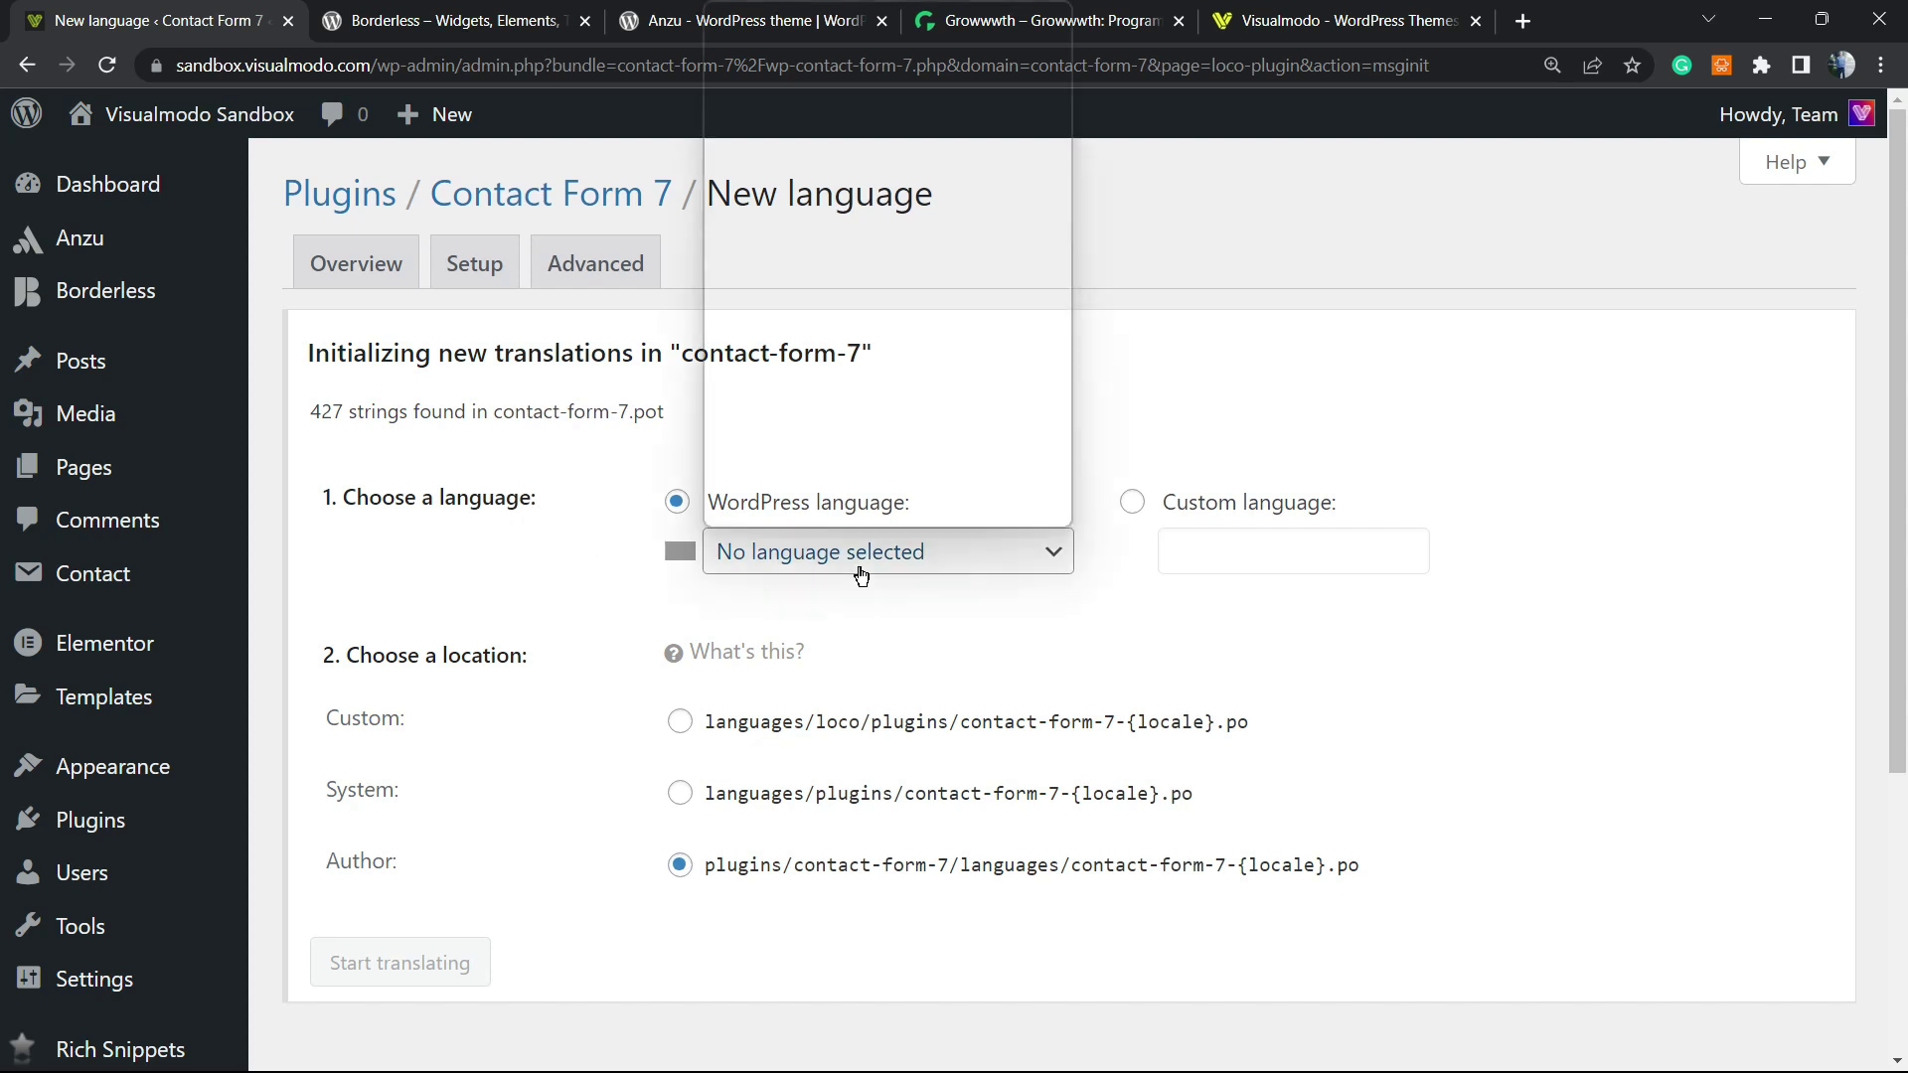
{"action": "scroll", "coordinate": [921, 368], "scroll_direction": "down", "scroll_amount": 20}
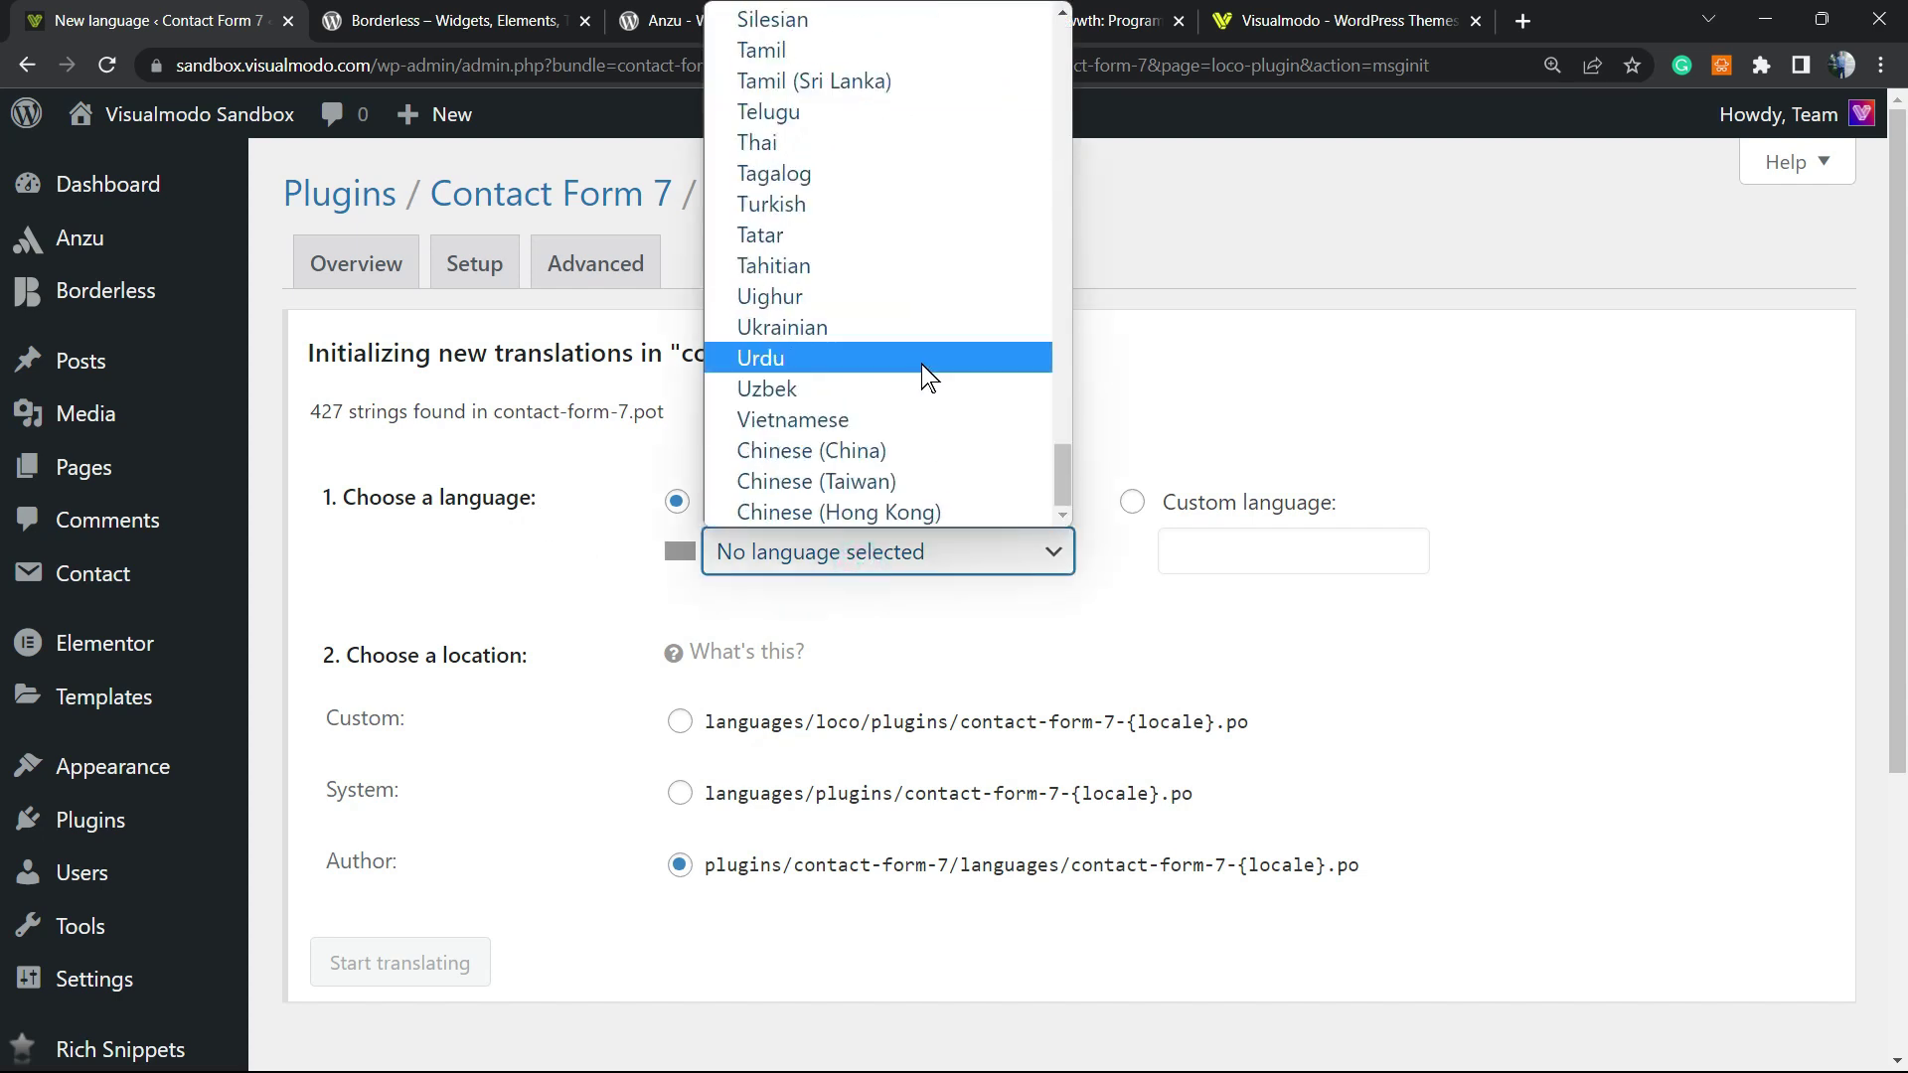
{"action": "scroll", "coordinate": [921, 364], "scroll_direction": "up", "scroll_amount": 20}
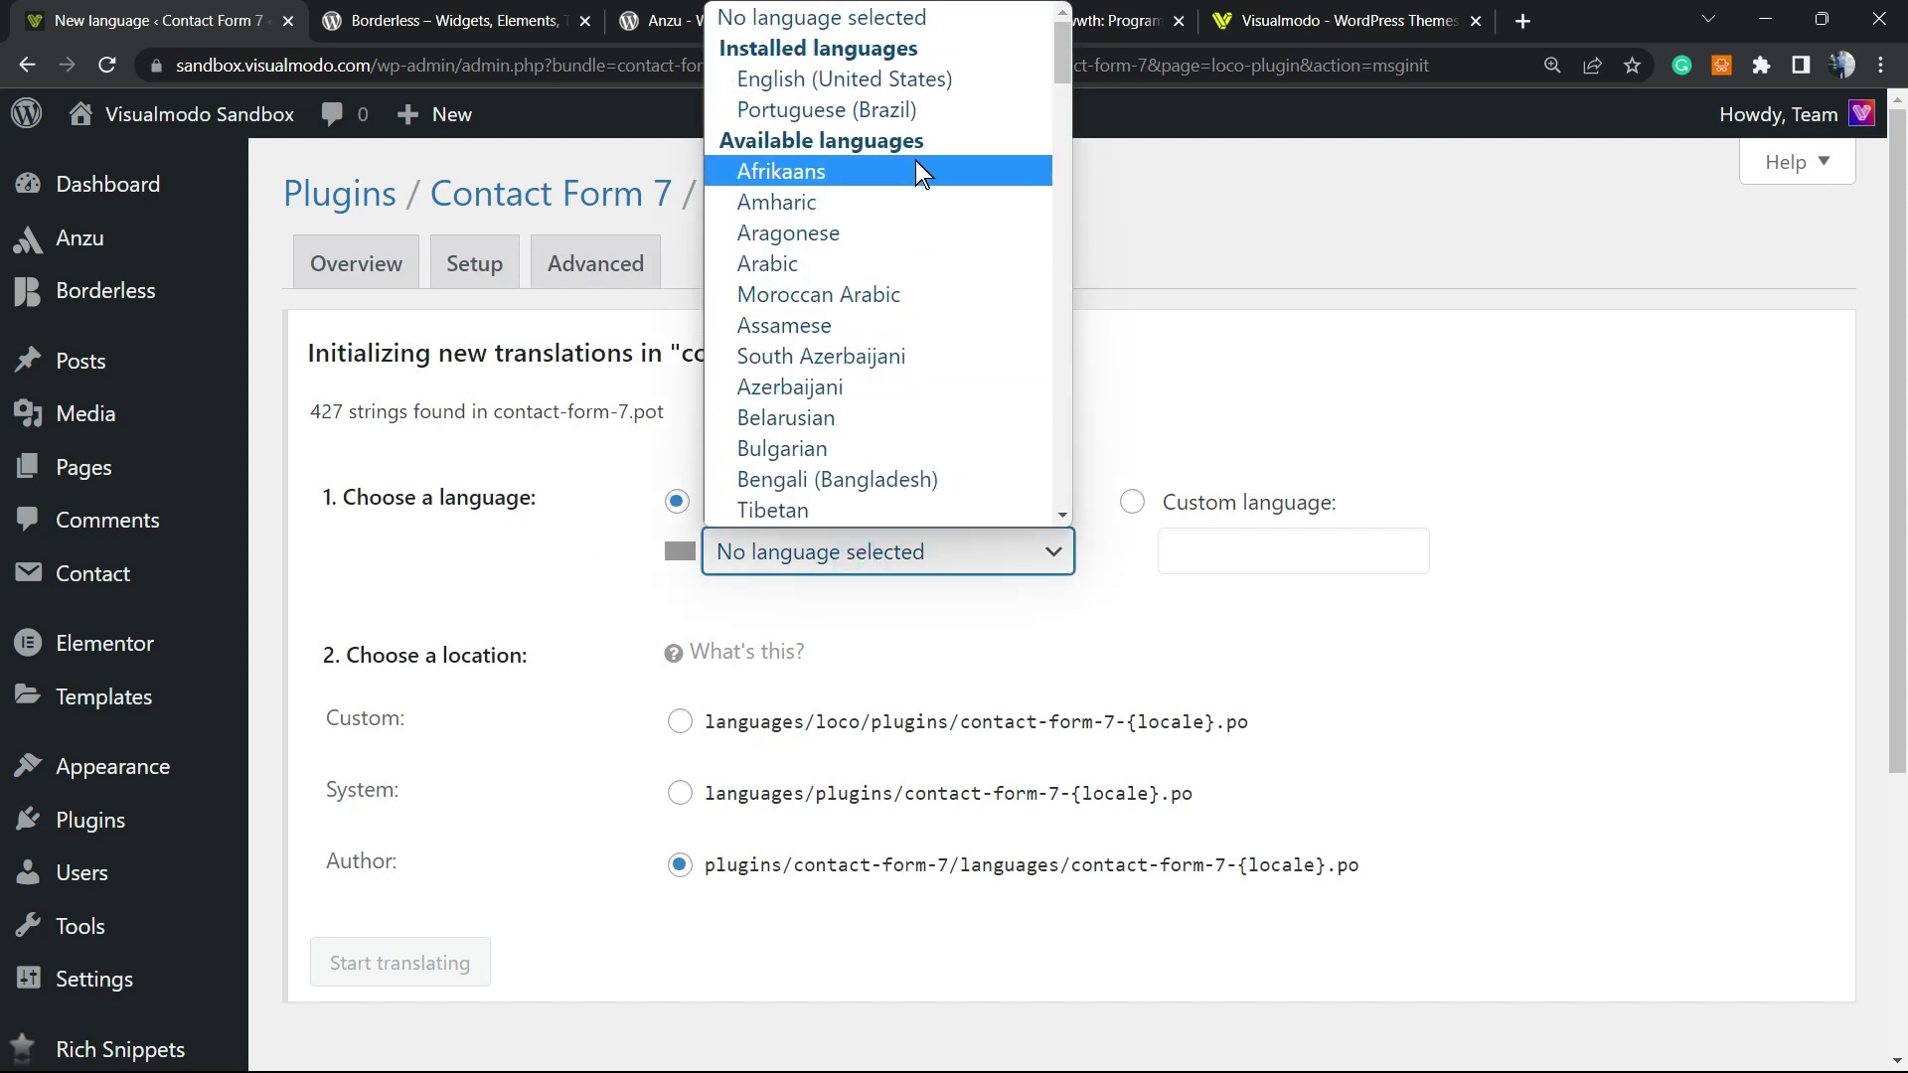
{"action": "scroll", "coordinate": [924, 279], "scroll_direction": "down", "scroll_amount": 10}
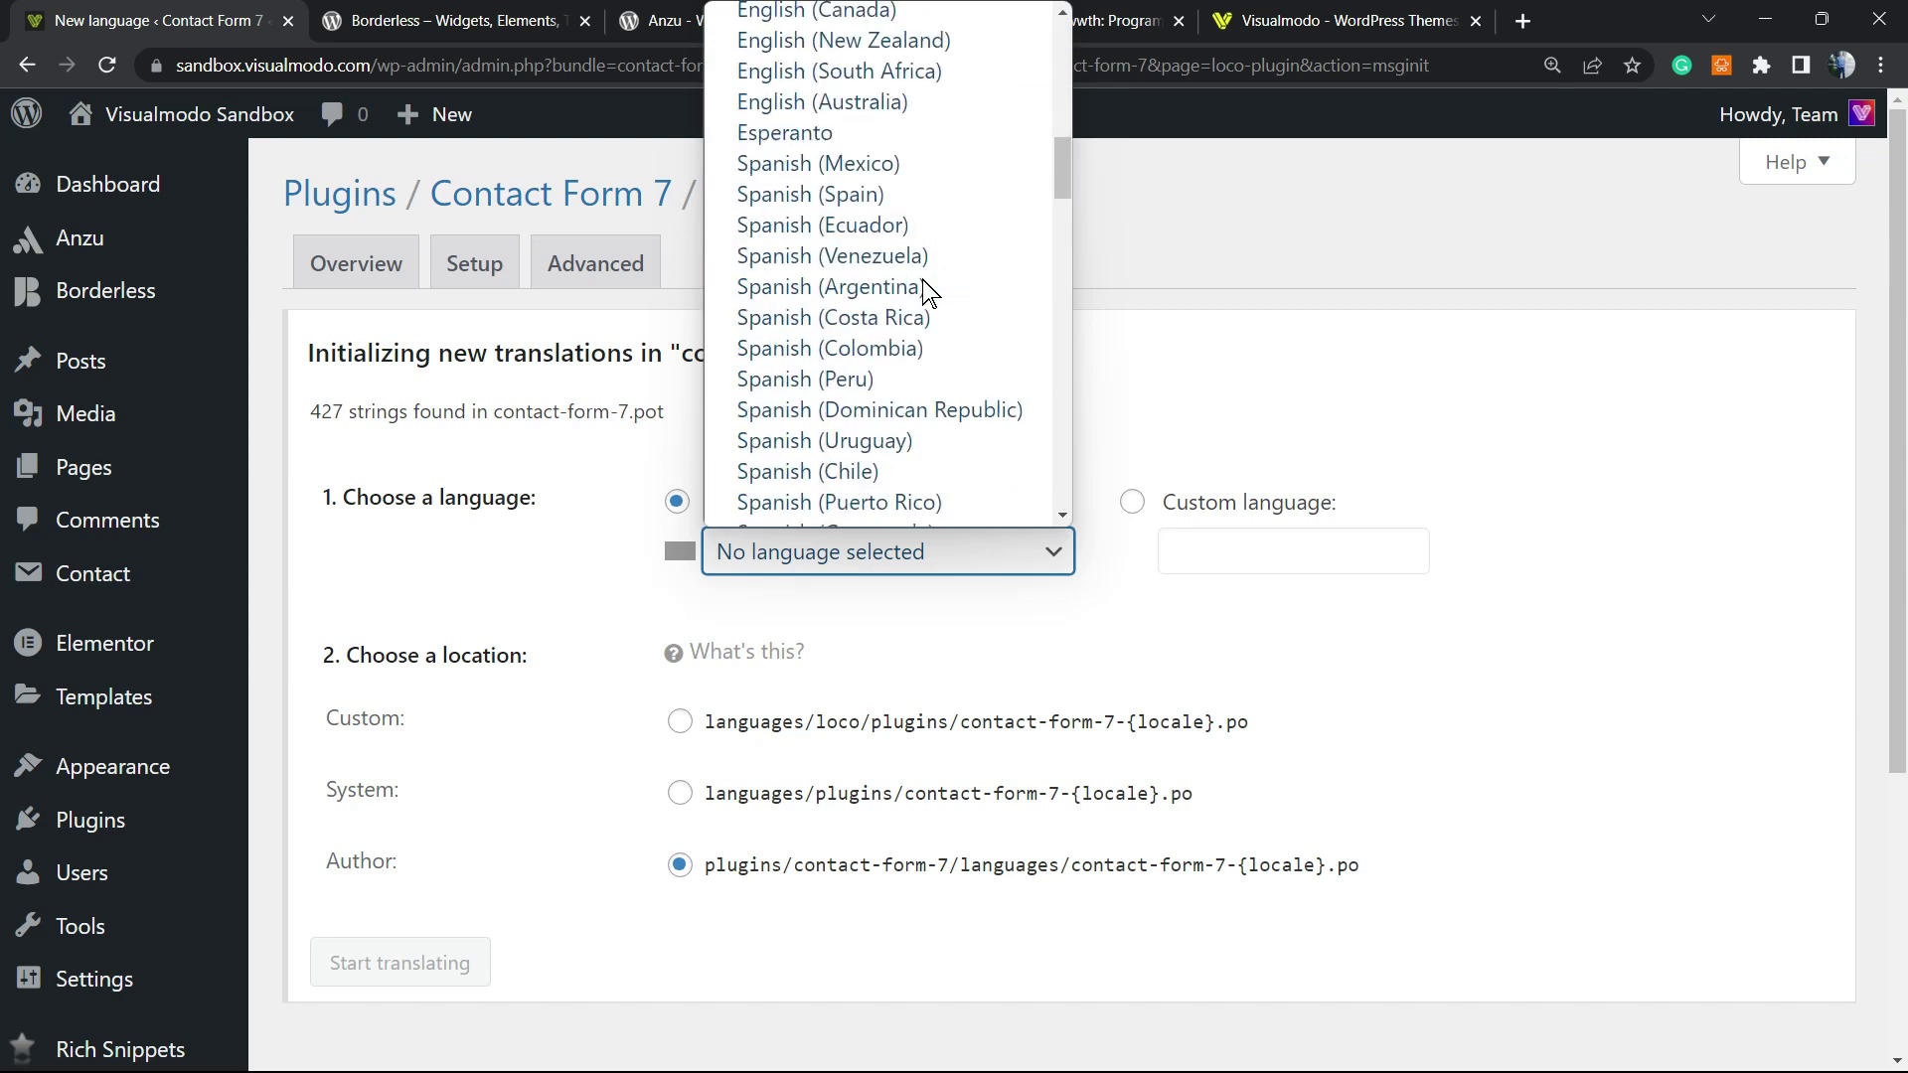
{"action": "left_click", "coordinate": [900, 203]}
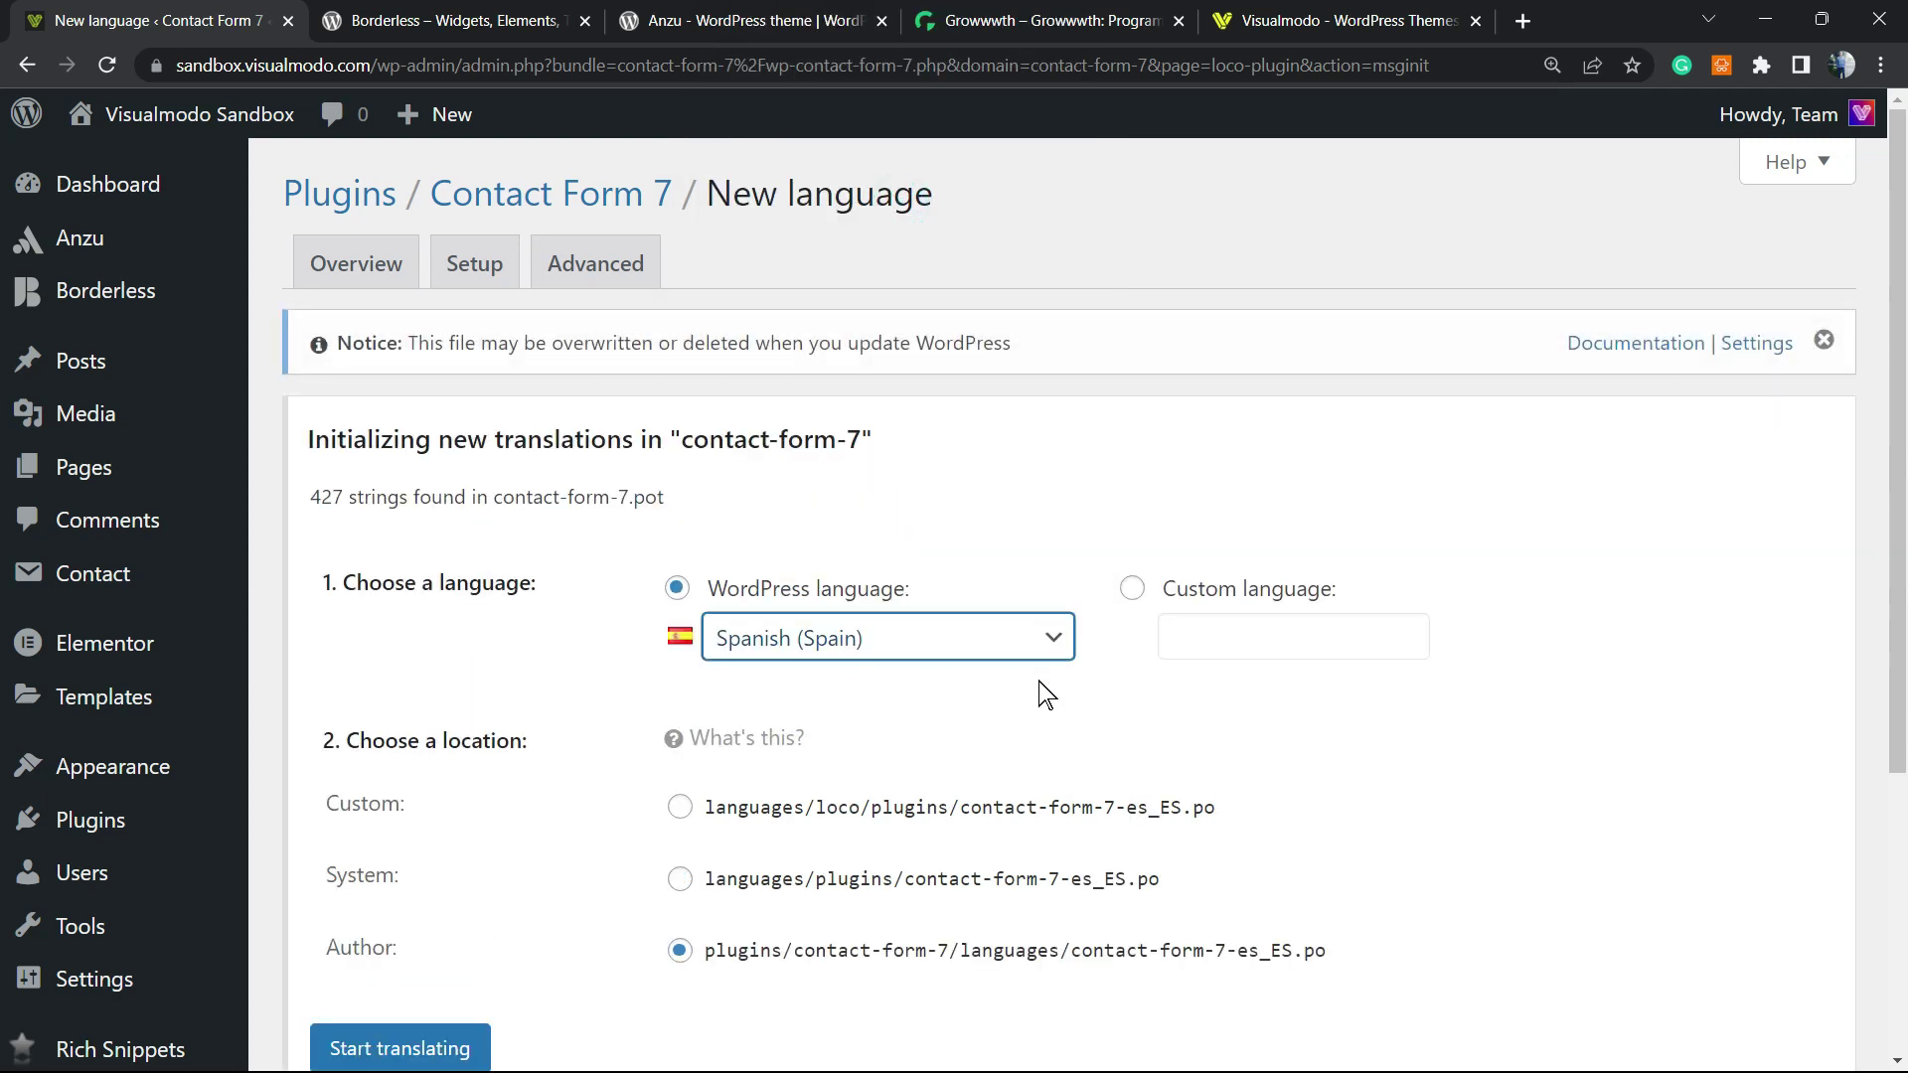
{"action": "scroll", "coordinate": [1043, 692], "scroll_direction": "down", "scroll_amount": 3}
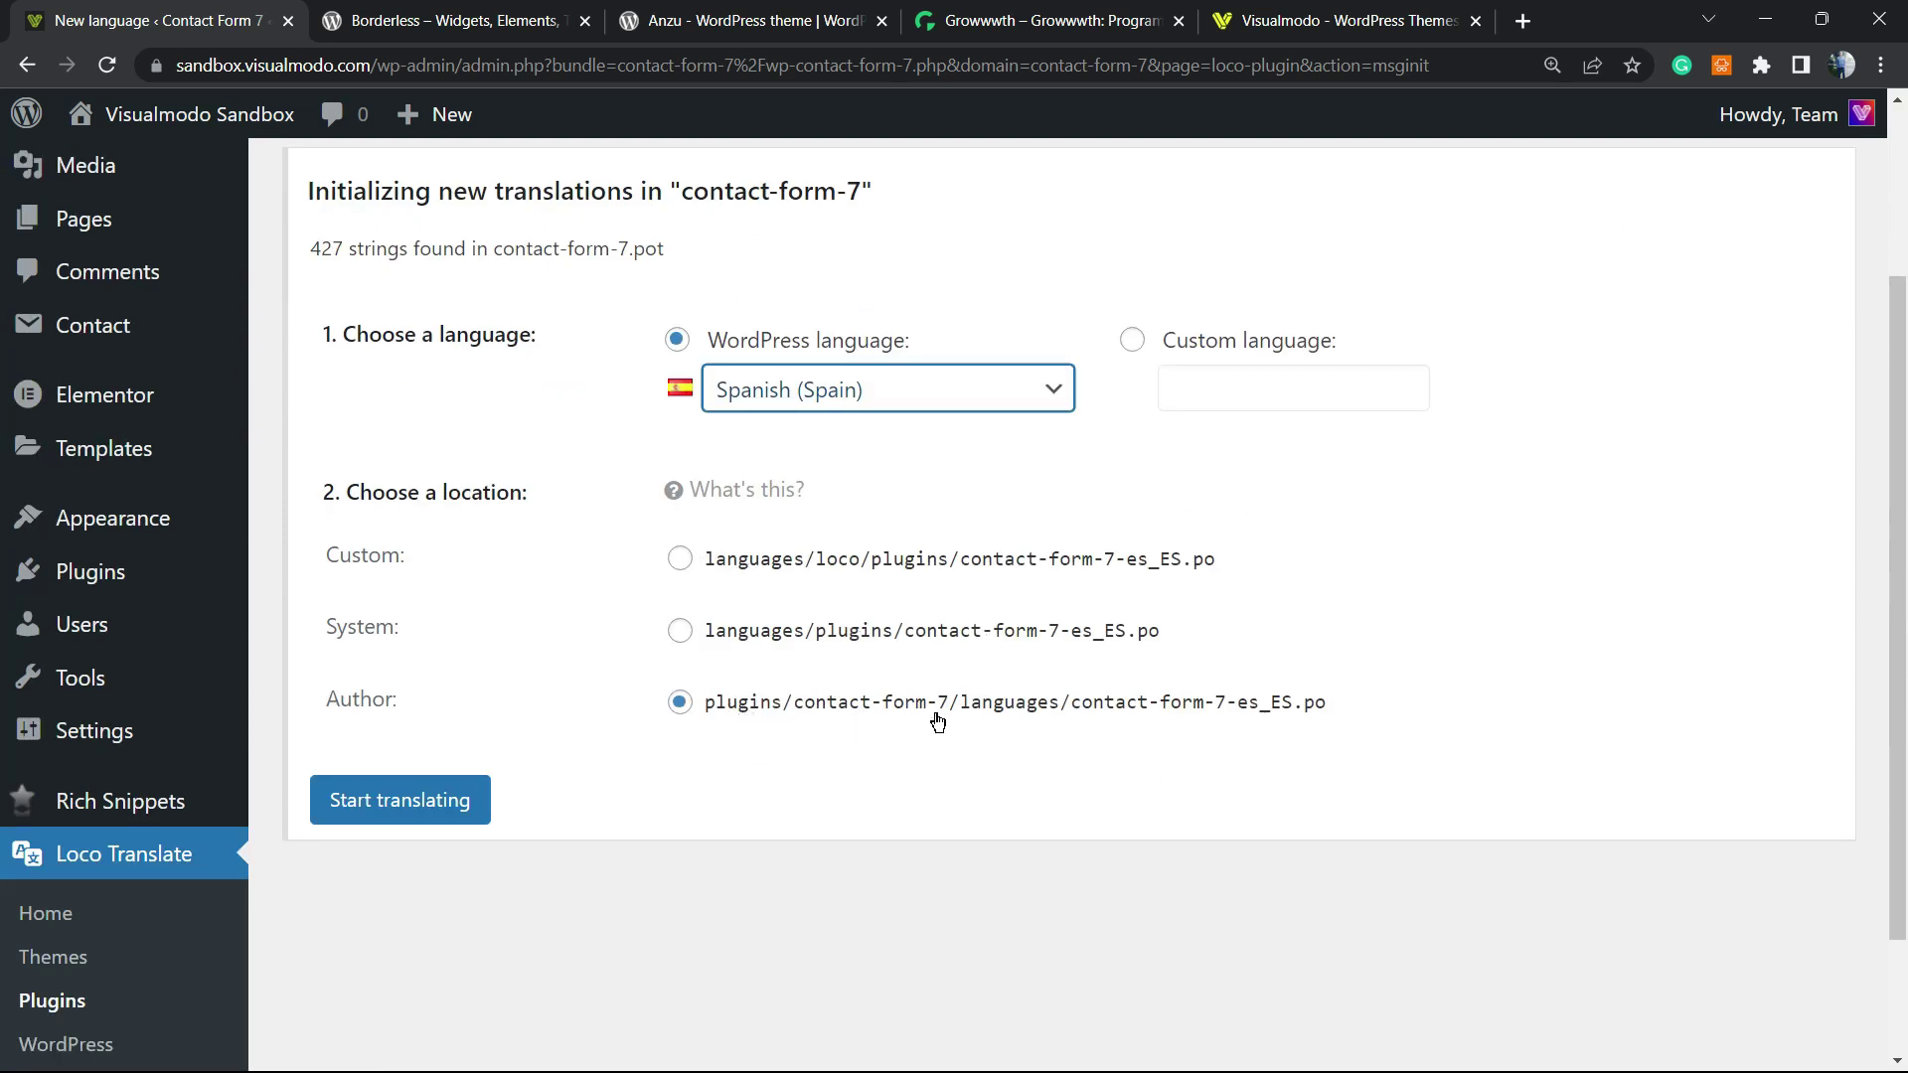
{"action": "left_click_drag", "start_coordinate": [1329, 703], "coordinate": [1372, 711]}
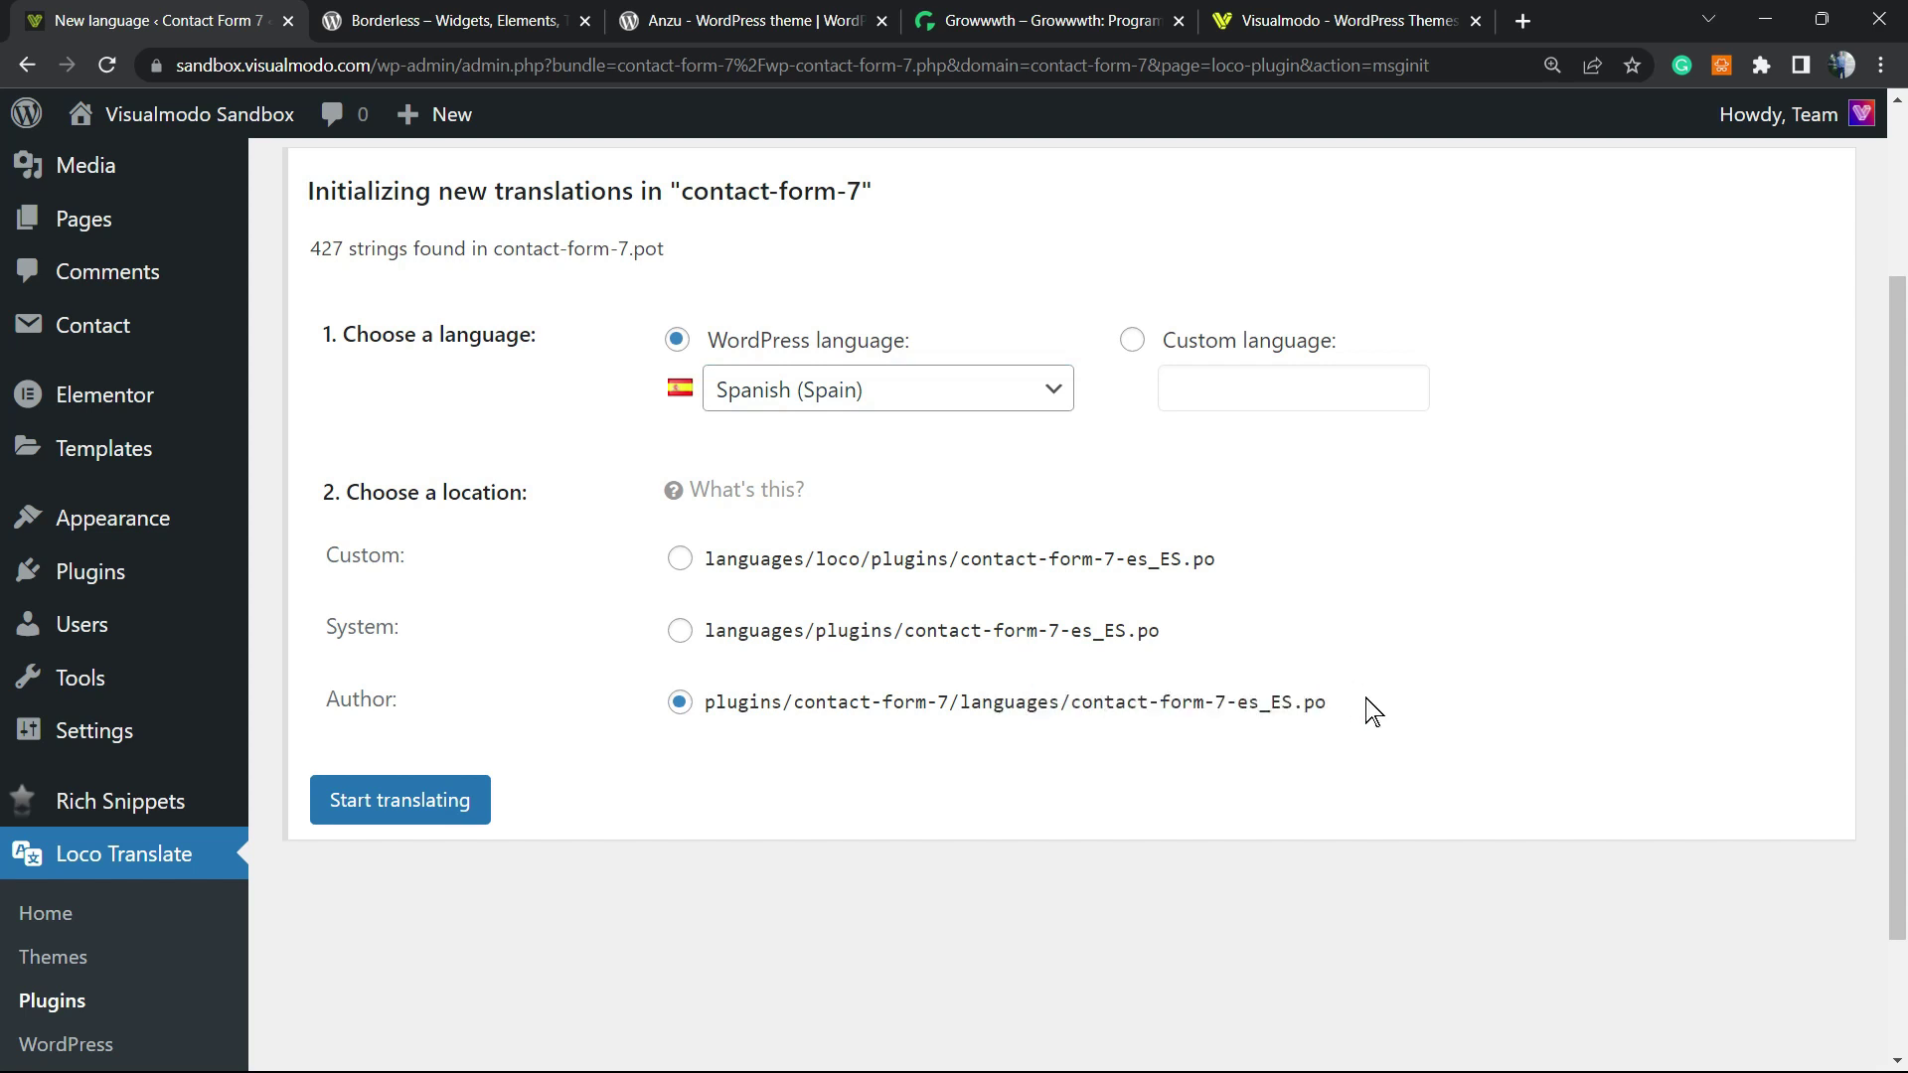
{"action": "left_click", "coordinate": [390, 801]}
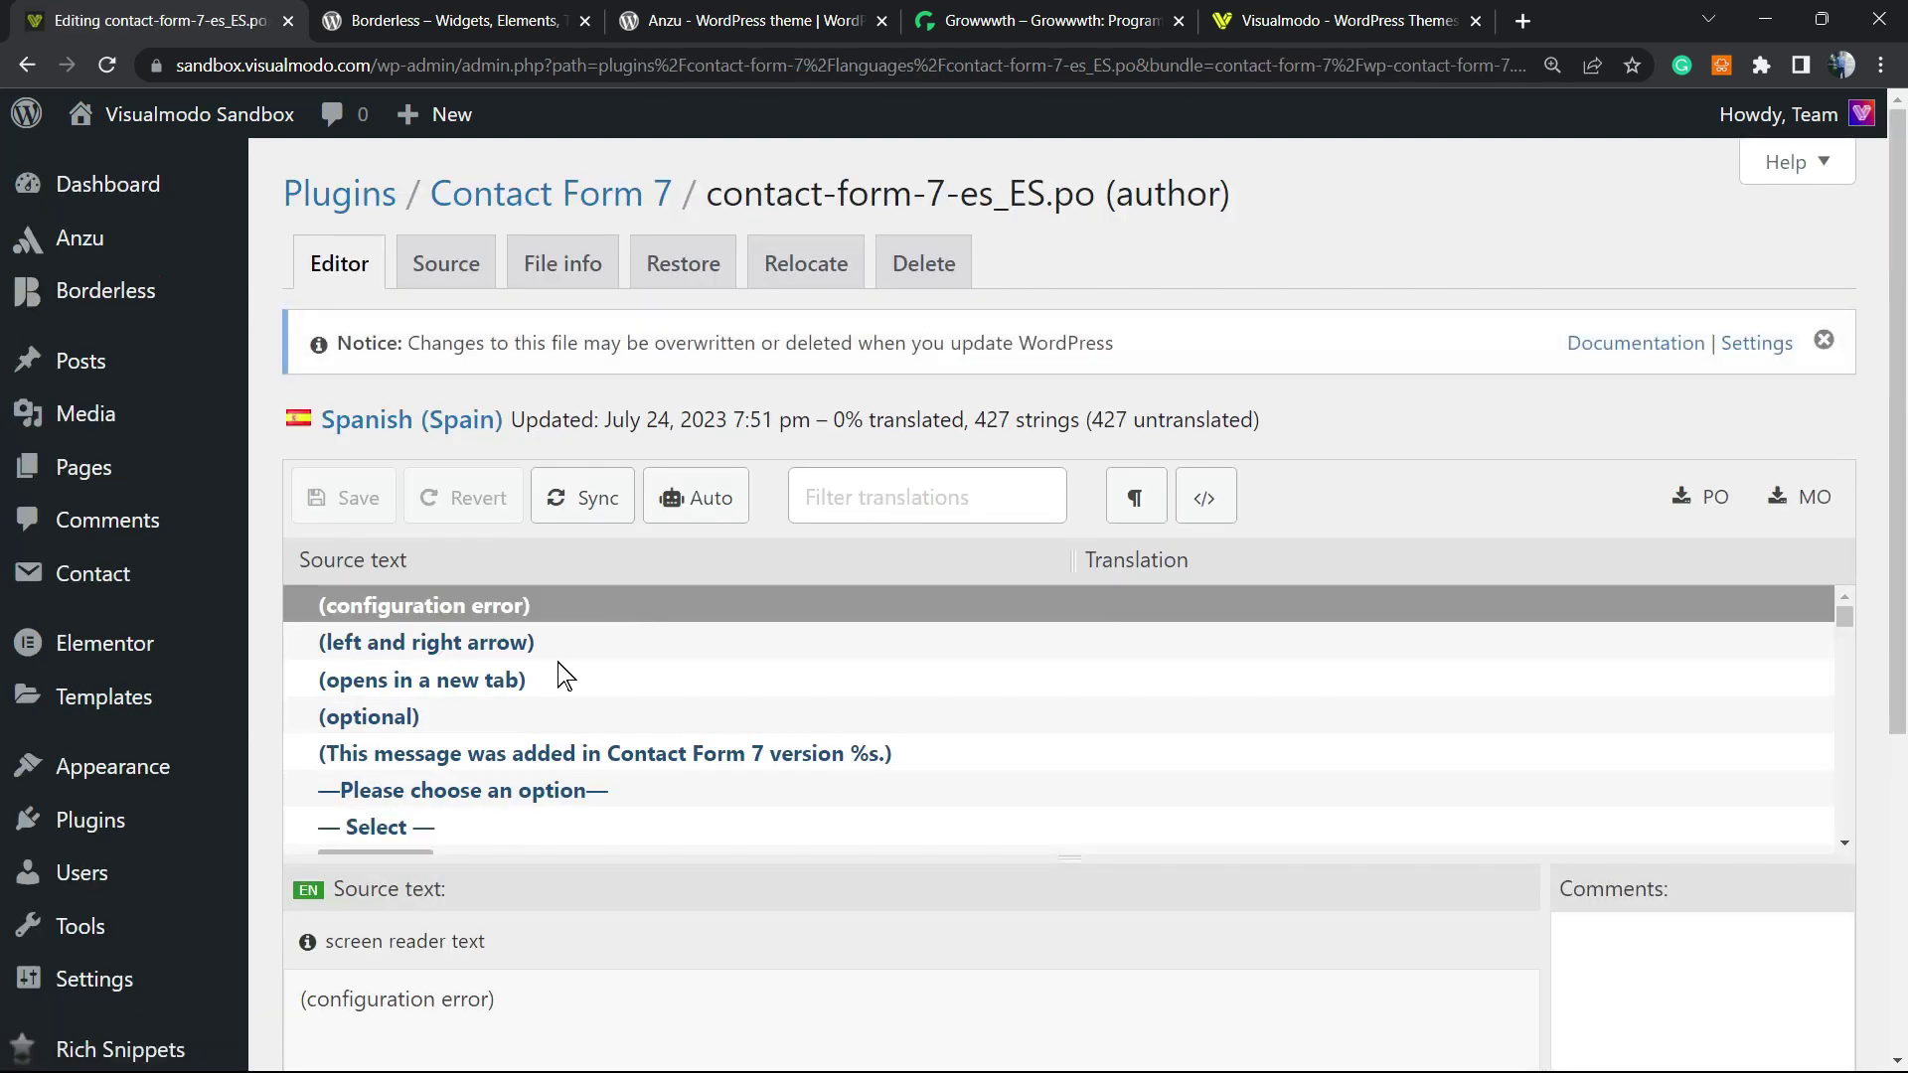
Step: Browse the 427 source strings and select the numeric value input string's translation box
{"action": "scroll", "coordinate": [561, 668], "scroll_direction": "down", "scroll_amount": 12}
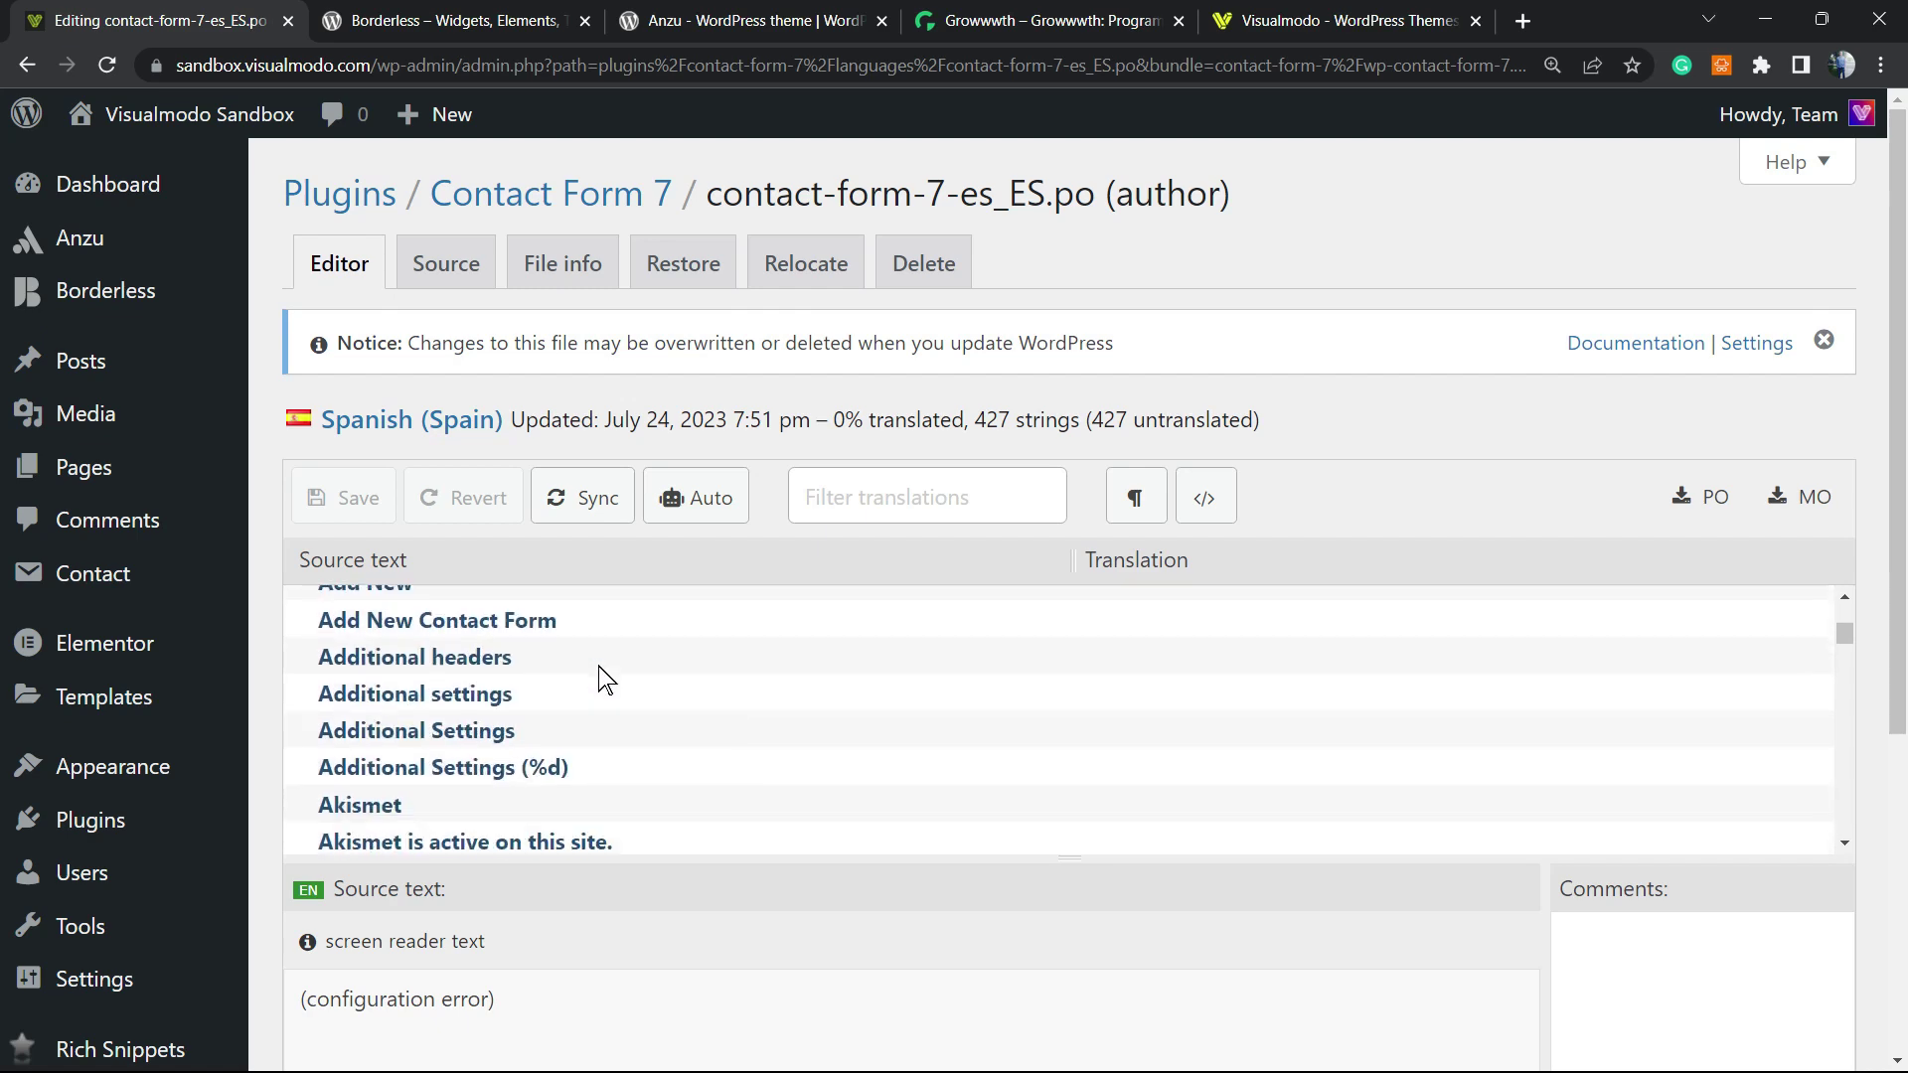
{"action": "scroll", "coordinate": [603, 681], "scroll_direction": "down", "scroll_amount": 12}
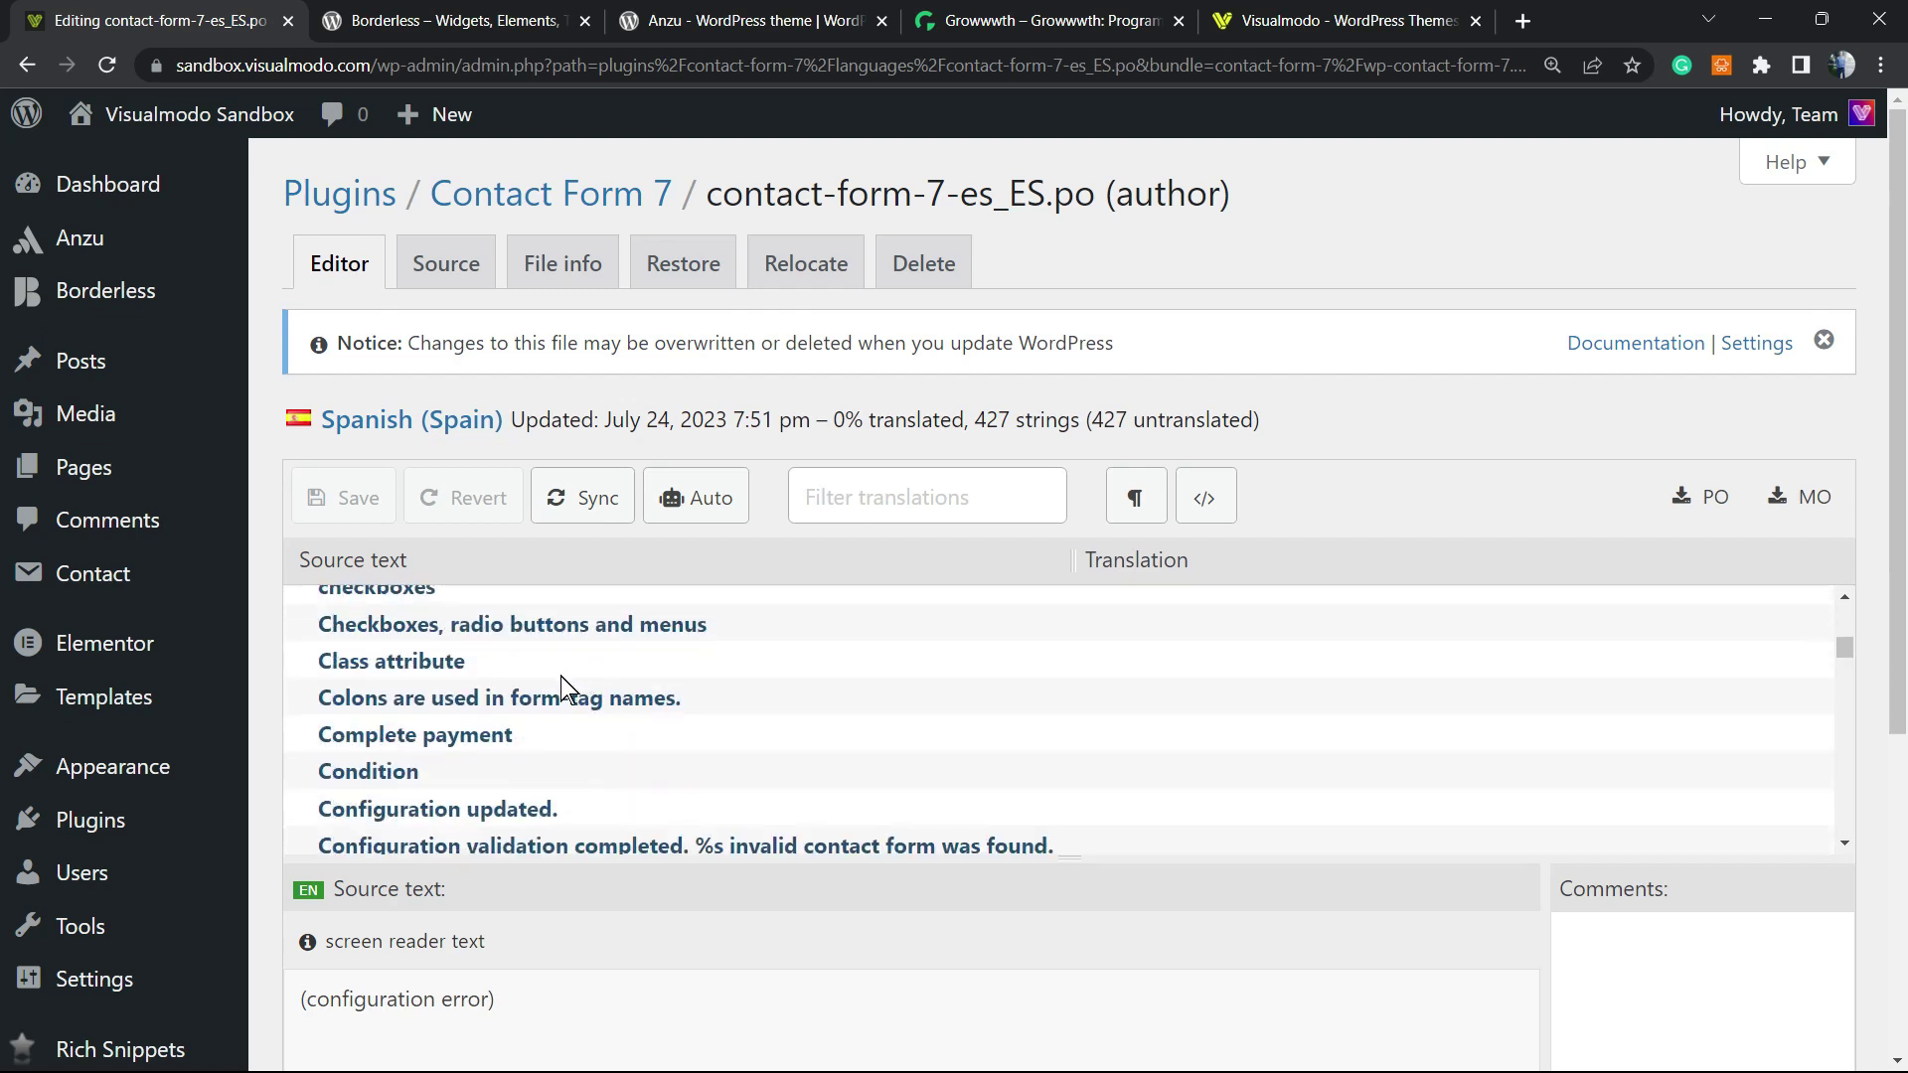
{"action": "scroll", "coordinate": [567, 680], "scroll_direction": "down", "scroll_amount": 10}
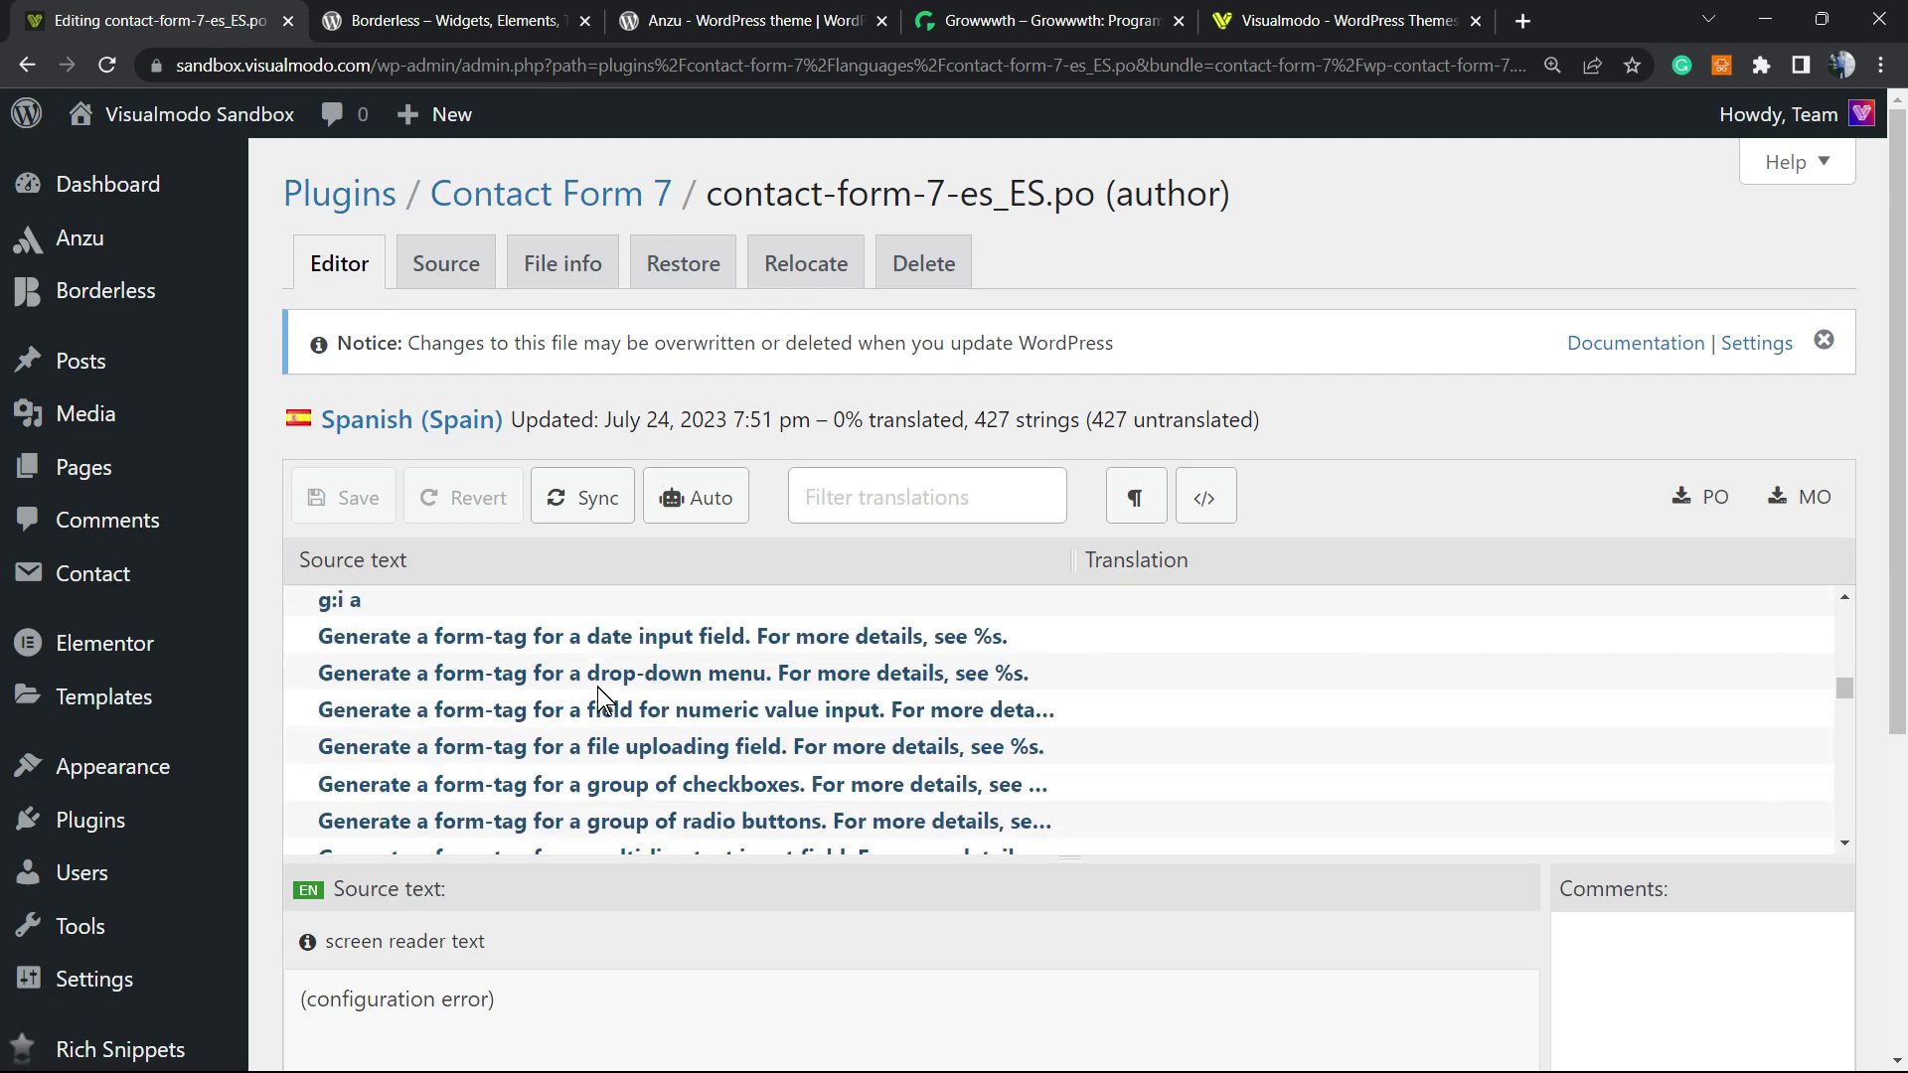
{"action": "left_click", "coordinate": [523, 707]}
{"action": "scroll", "coordinate": [554, 715], "scroll_direction": "down", "scroll_amount": 3}
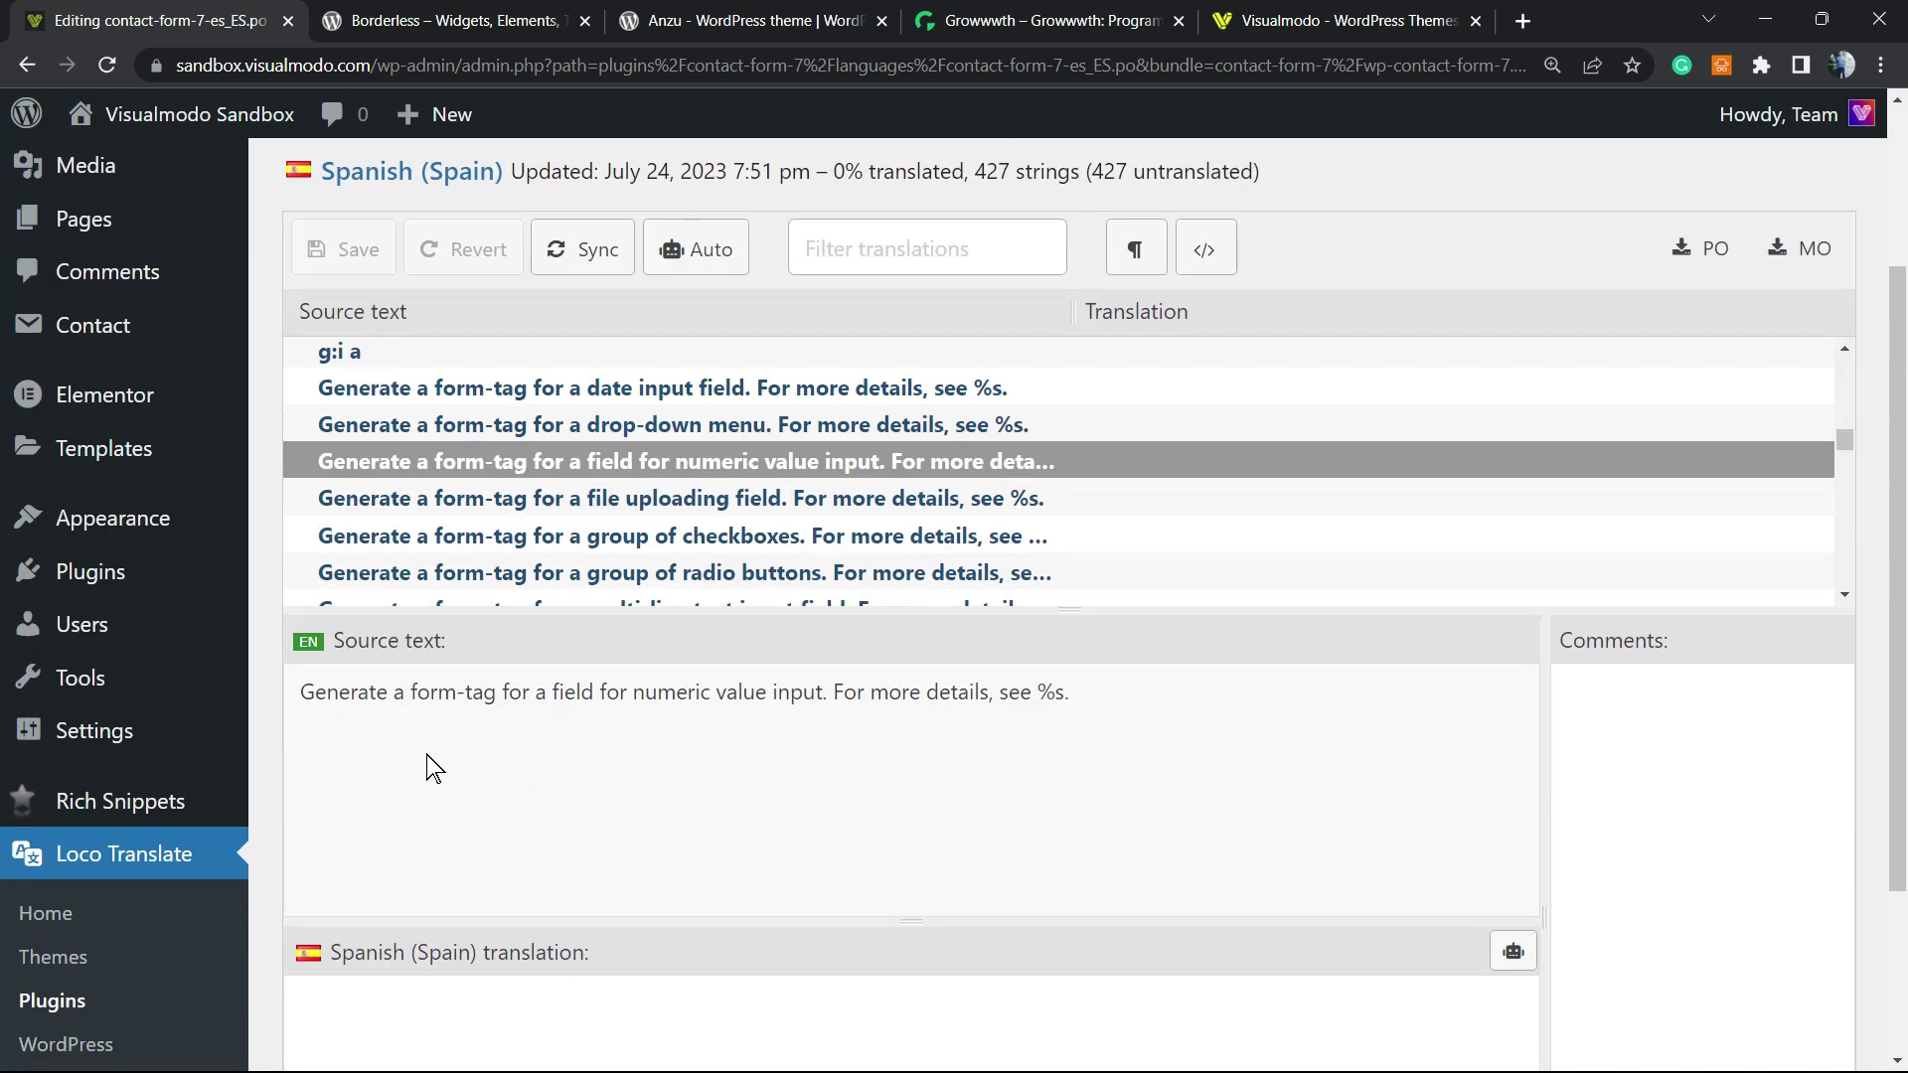
{"action": "scroll", "coordinate": [437, 765], "scroll_direction": "down", "scroll_amount": 3}
{"action": "left_click", "coordinate": [460, 750]}
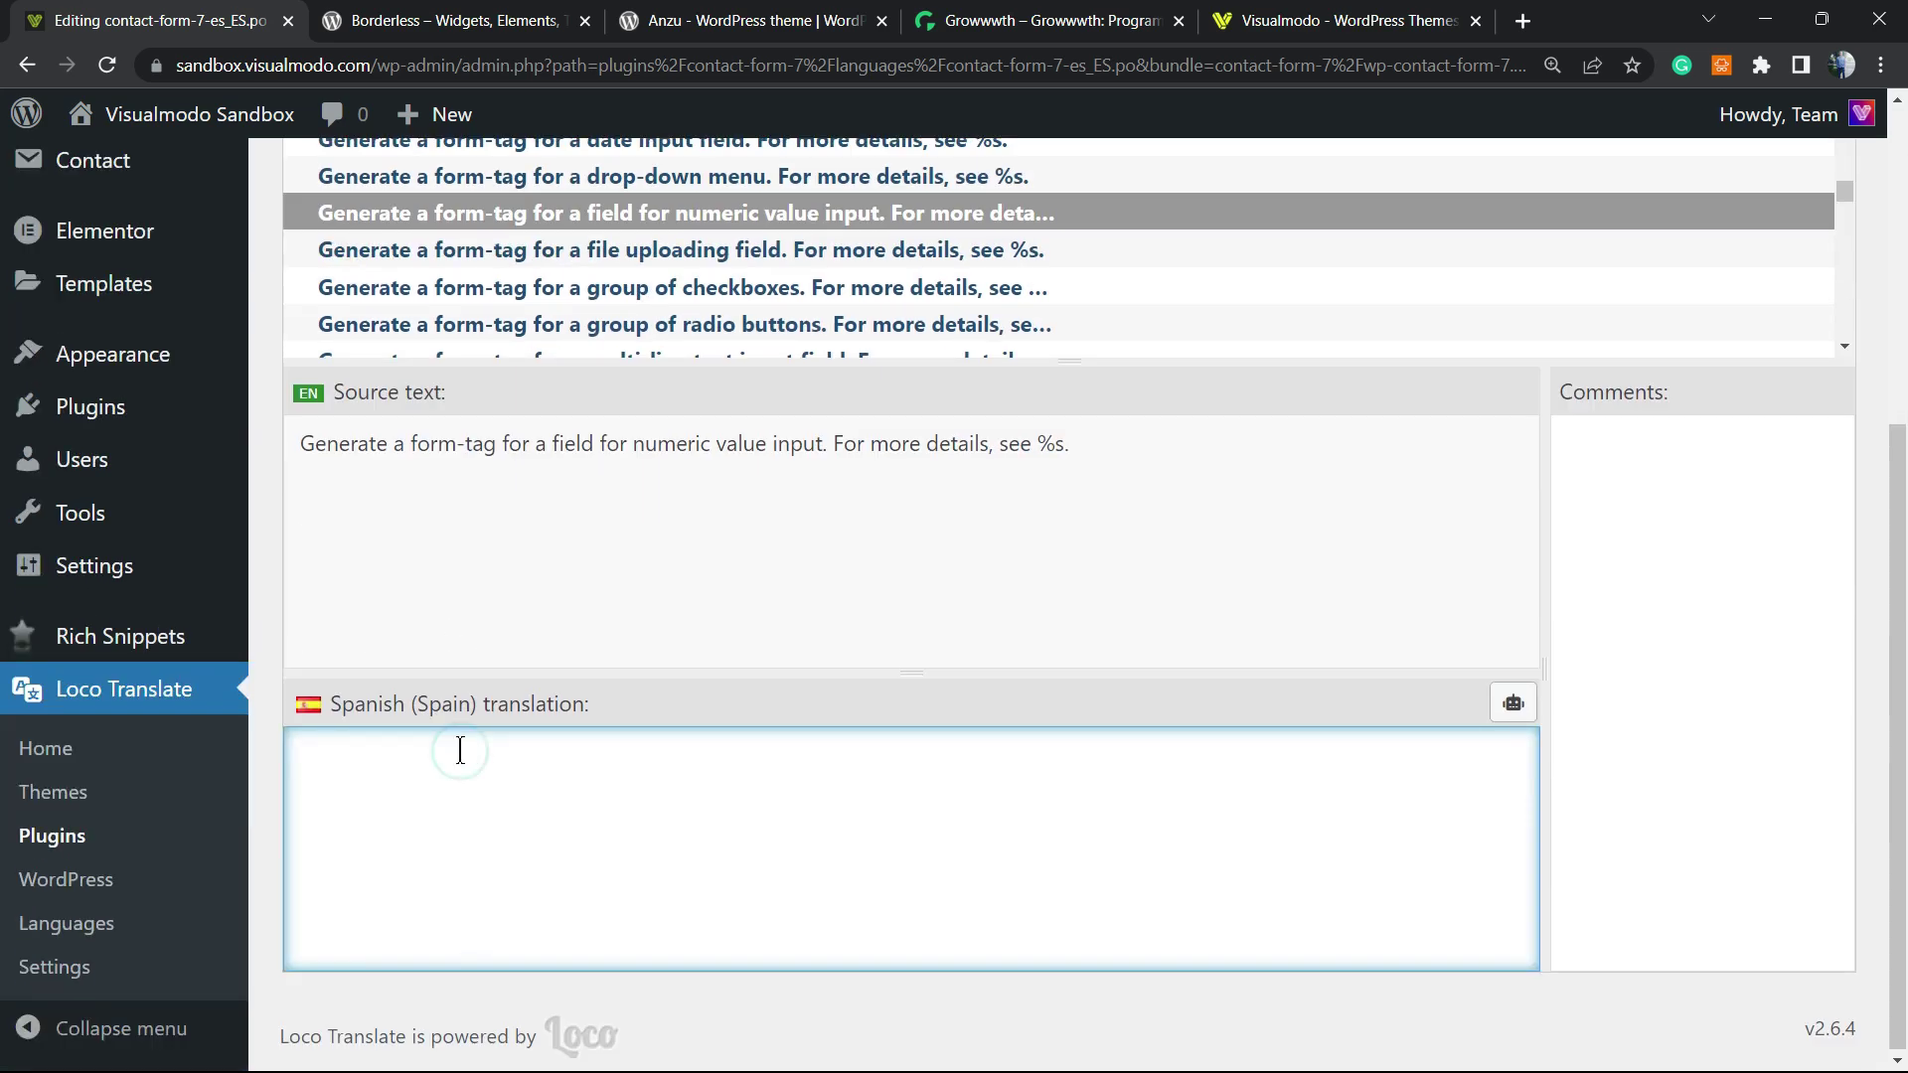
Step: Inspect the checkboxes documentation, configuration validator FAQ and Constant Contact link strings
{"action": "scroll", "coordinate": [563, 740], "scroll_direction": "up", "scroll_amount": 3}
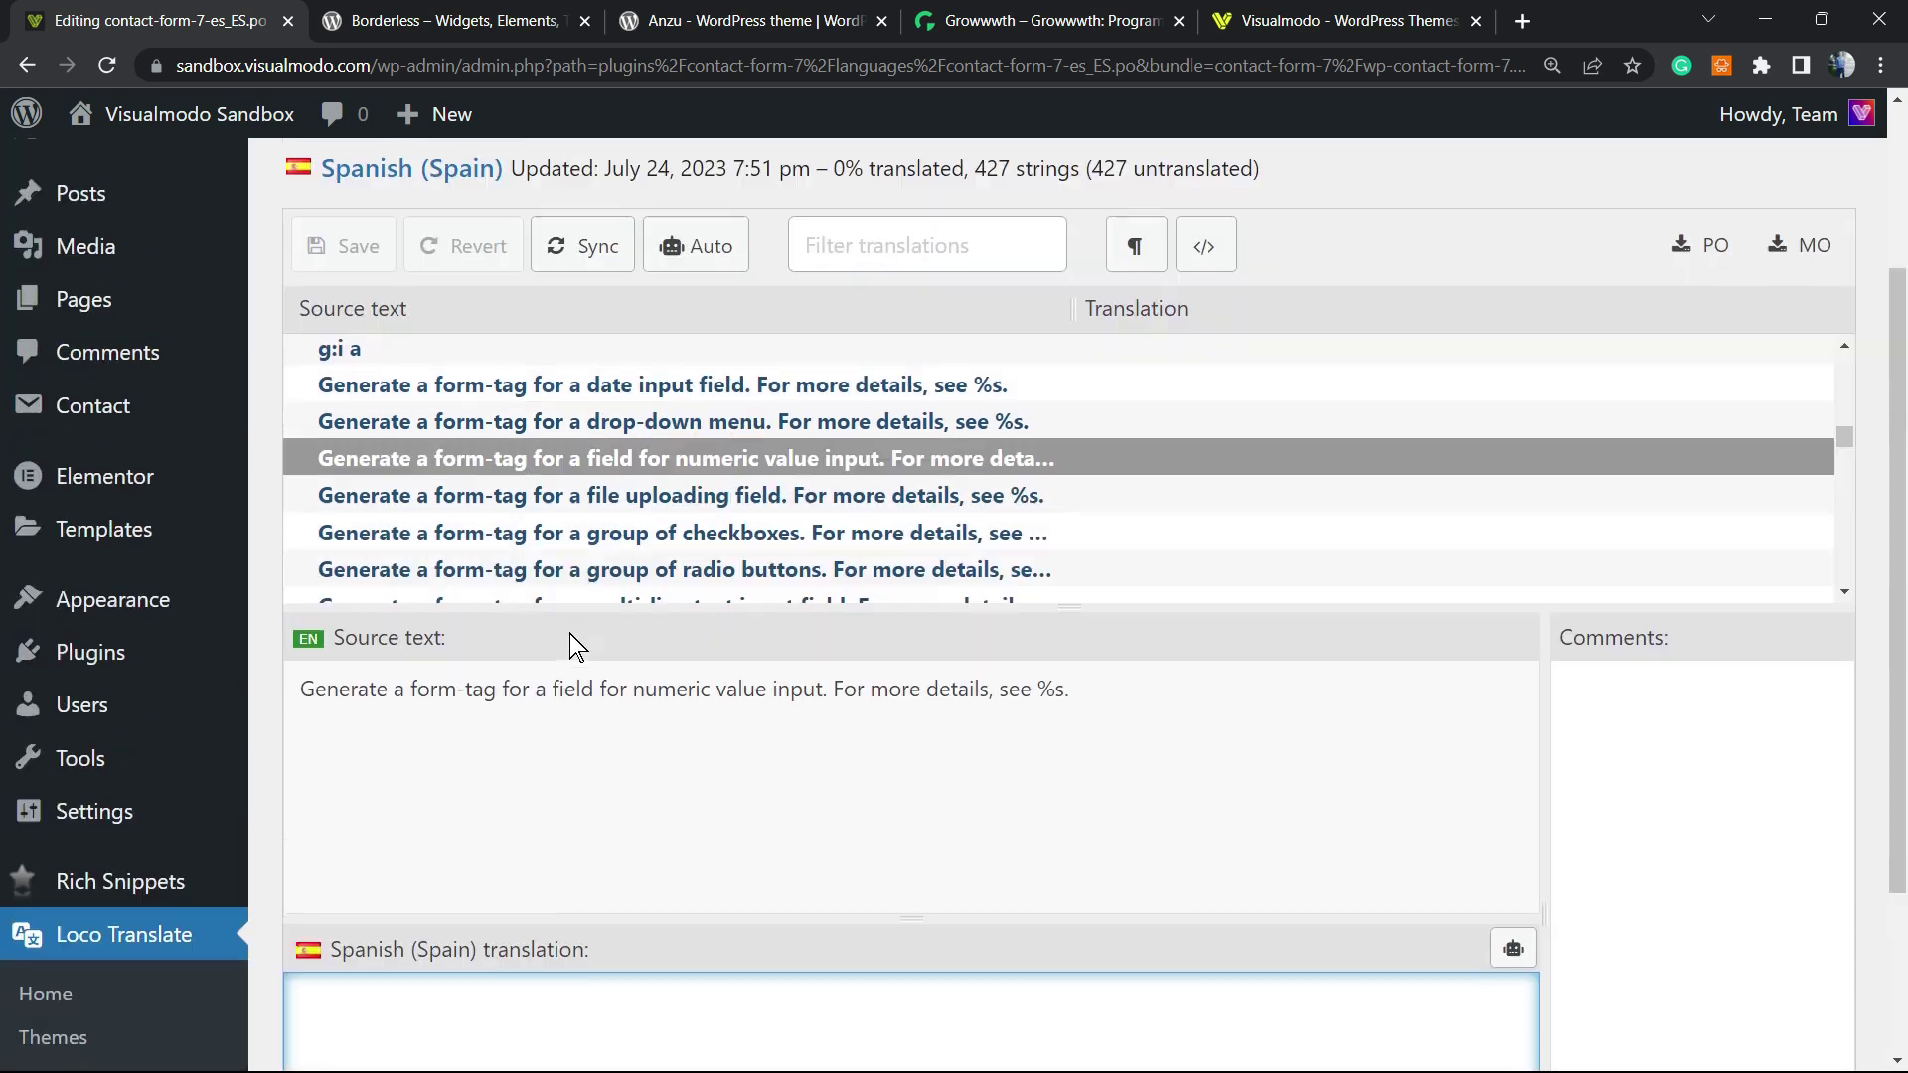
{"action": "scroll", "coordinate": [625, 641], "scroll_direction": "up", "scroll_amount": 3}
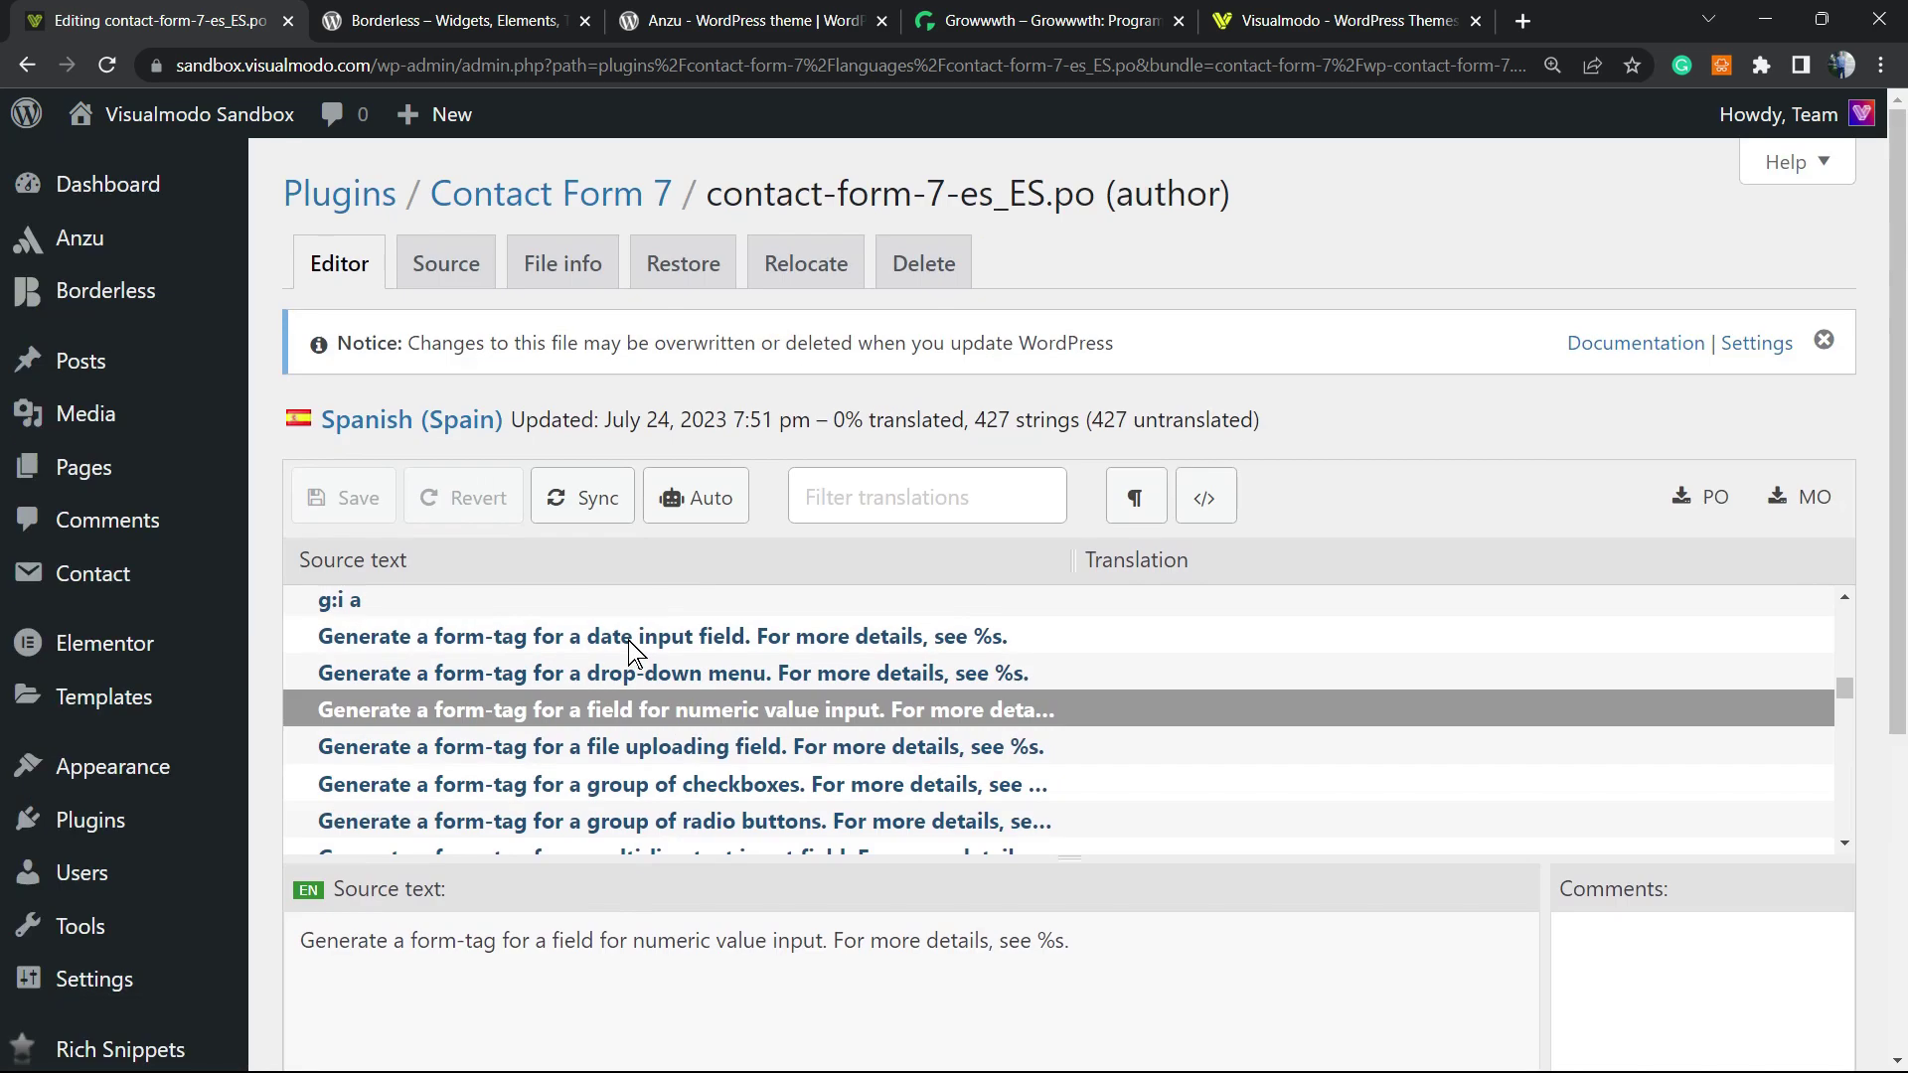
{"action": "scroll", "coordinate": [628, 685], "scroll_direction": "down", "scroll_amount": 10}
{"action": "left_click", "coordinate": [588, 677]}
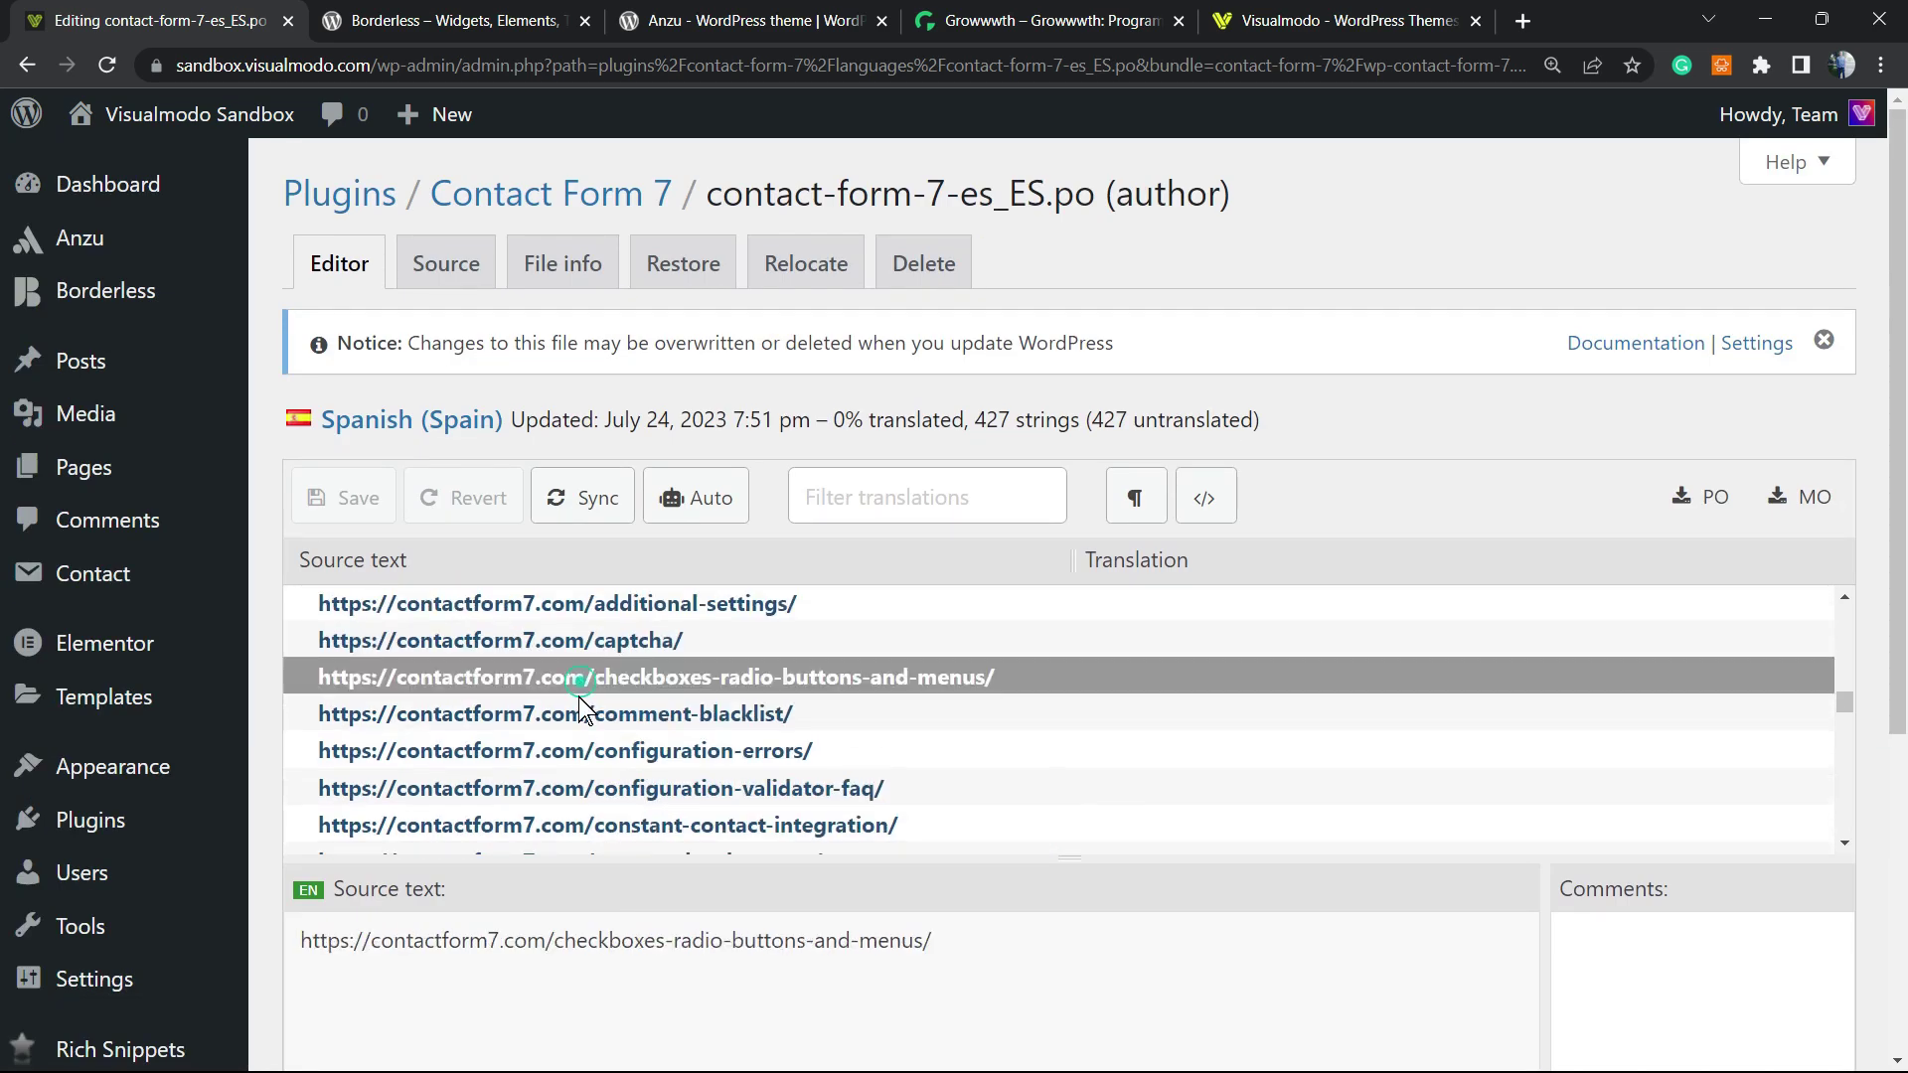
{"action": "left_click", "coordinate": [572, 781]}
{"action": "left_click", "coordinate": [572, 816]}
{"action": "scroll", "coordinate": [582, 706], "scroll_direction": "down", "scroll_amount": 3}
{"action": "scroll", "coordinate": [583, 705], "scroll_direction": "down", "scroll_amount": 15}
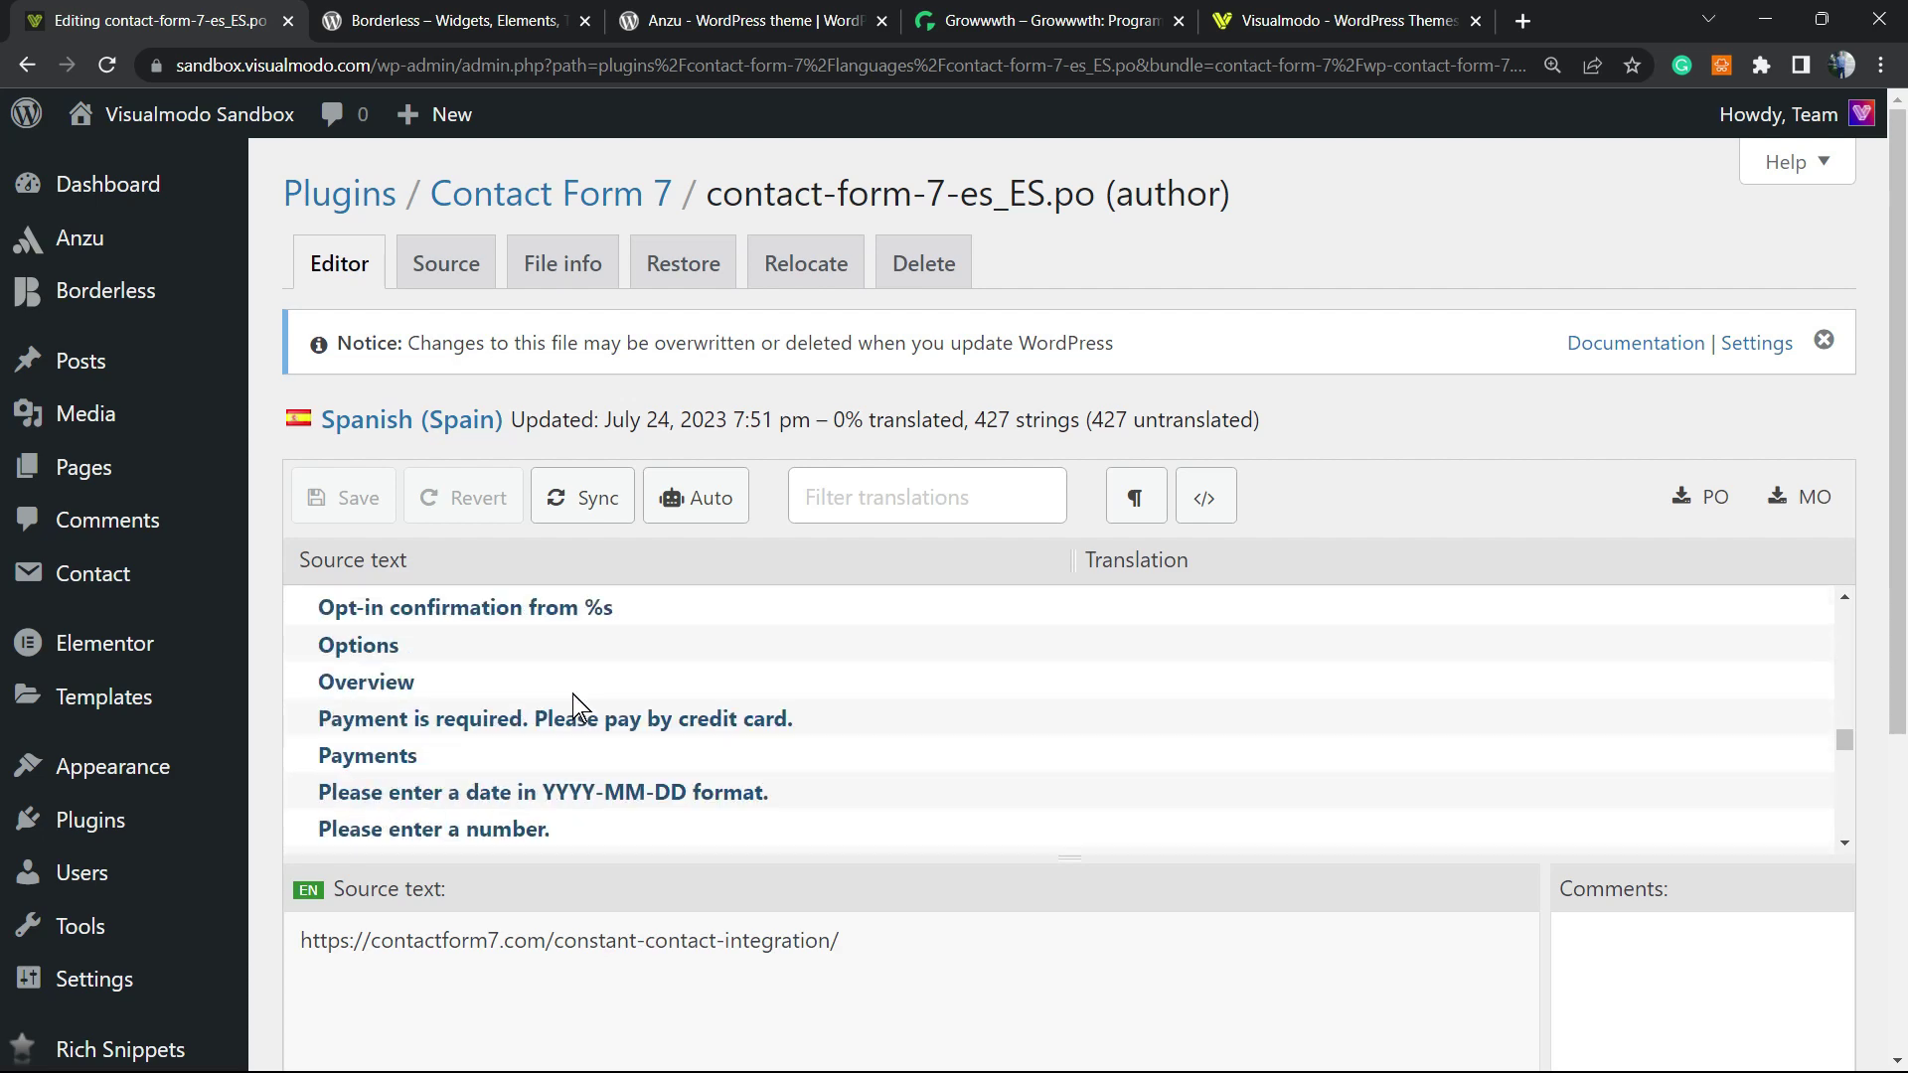
{"action": "left_click", "coordinate": [683, 509]}
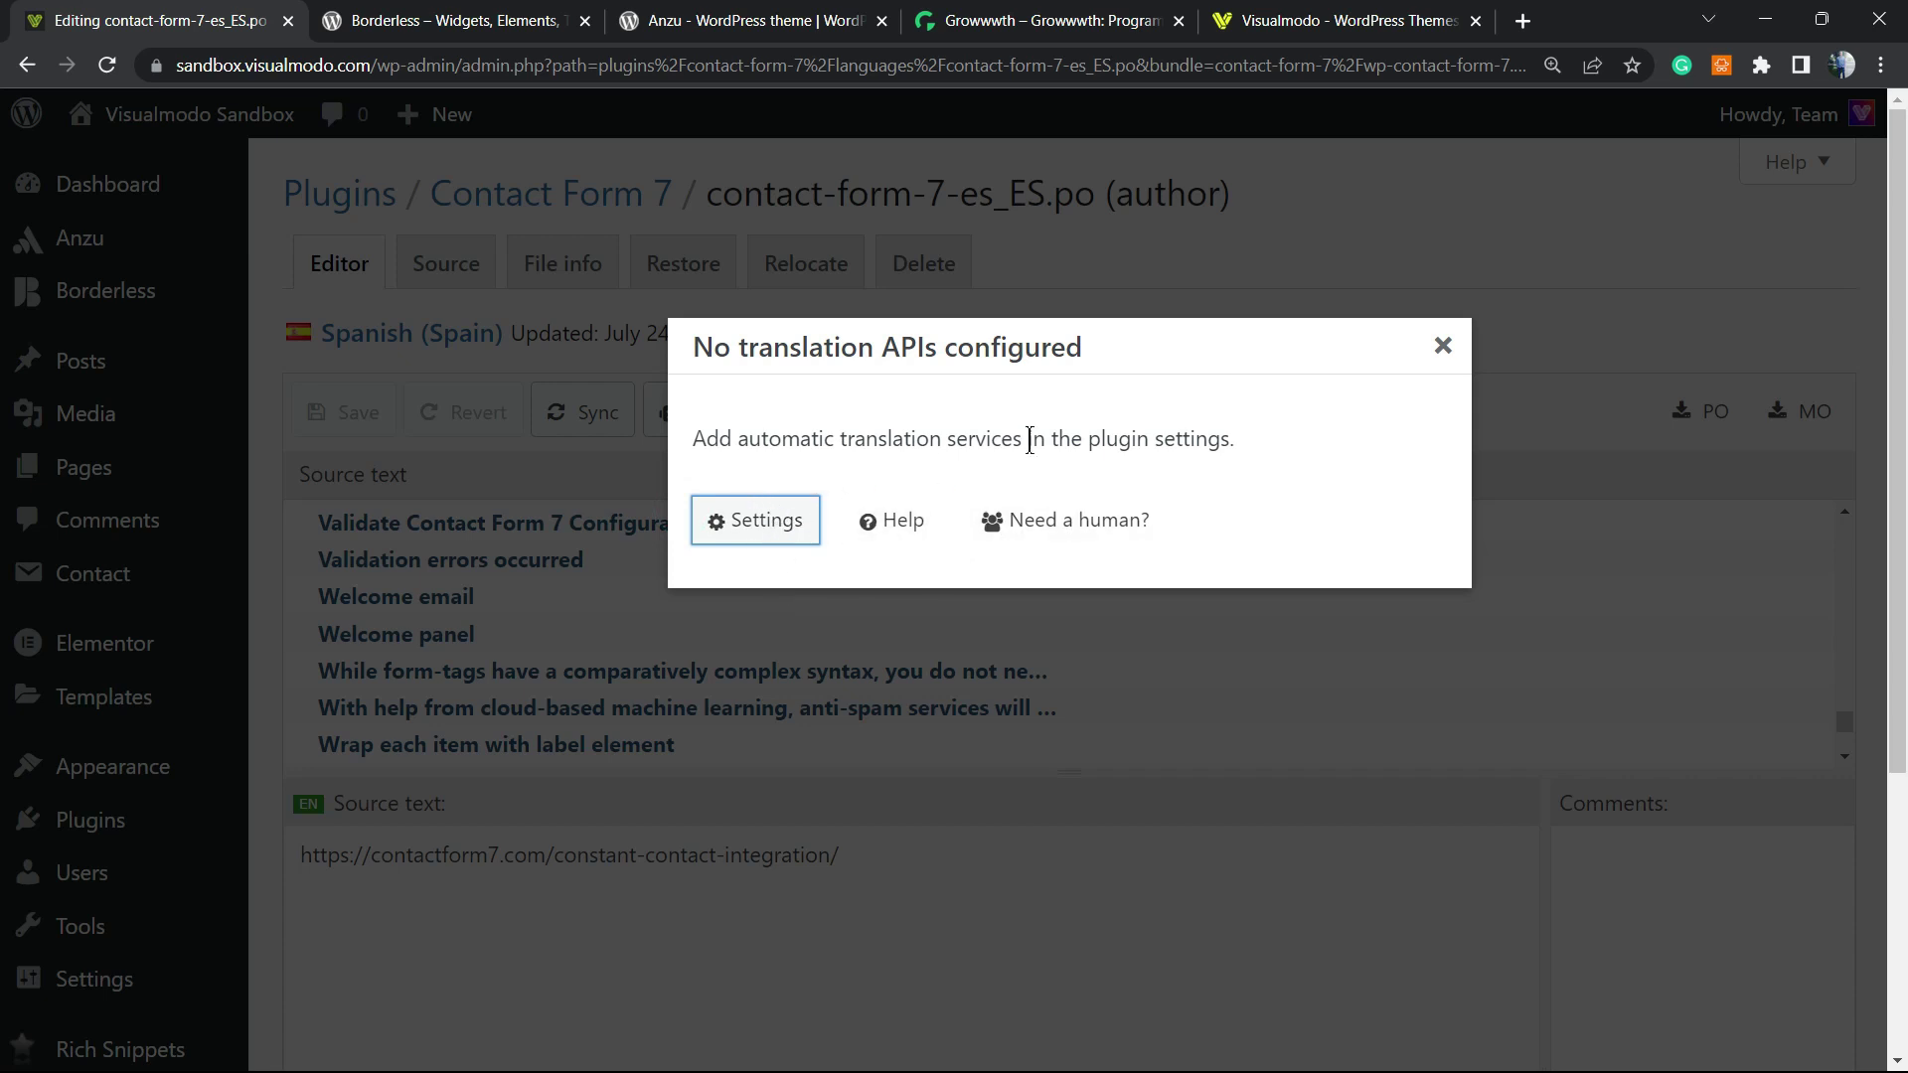
{"action": "left_click", "coordinate": [1424, 355]}
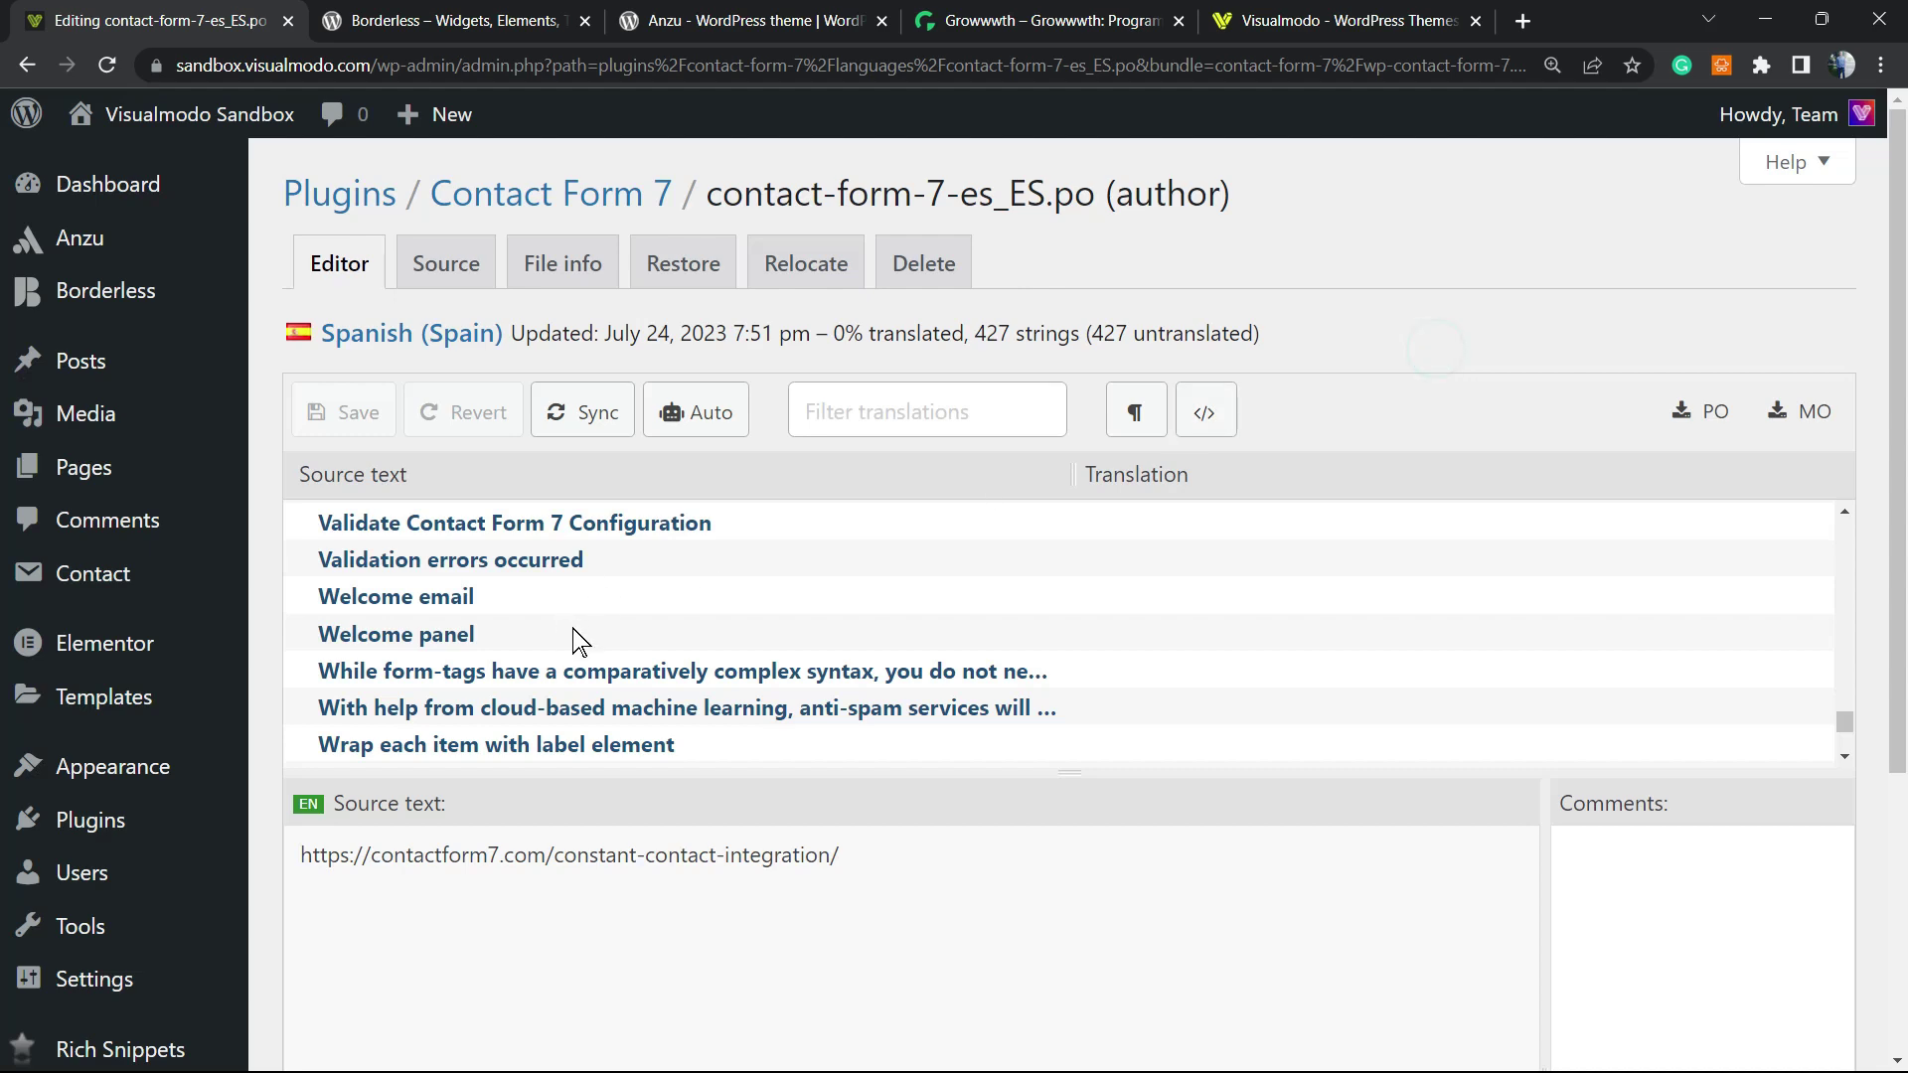
{"action": "scroll", "coordinate": [586, 656], "scroll_direction": "up", "scroll_amount": 3}
{"action": "scroll", "coordinate": [600, 668], "scroll_direction": "up", "scroll_amount": 15}
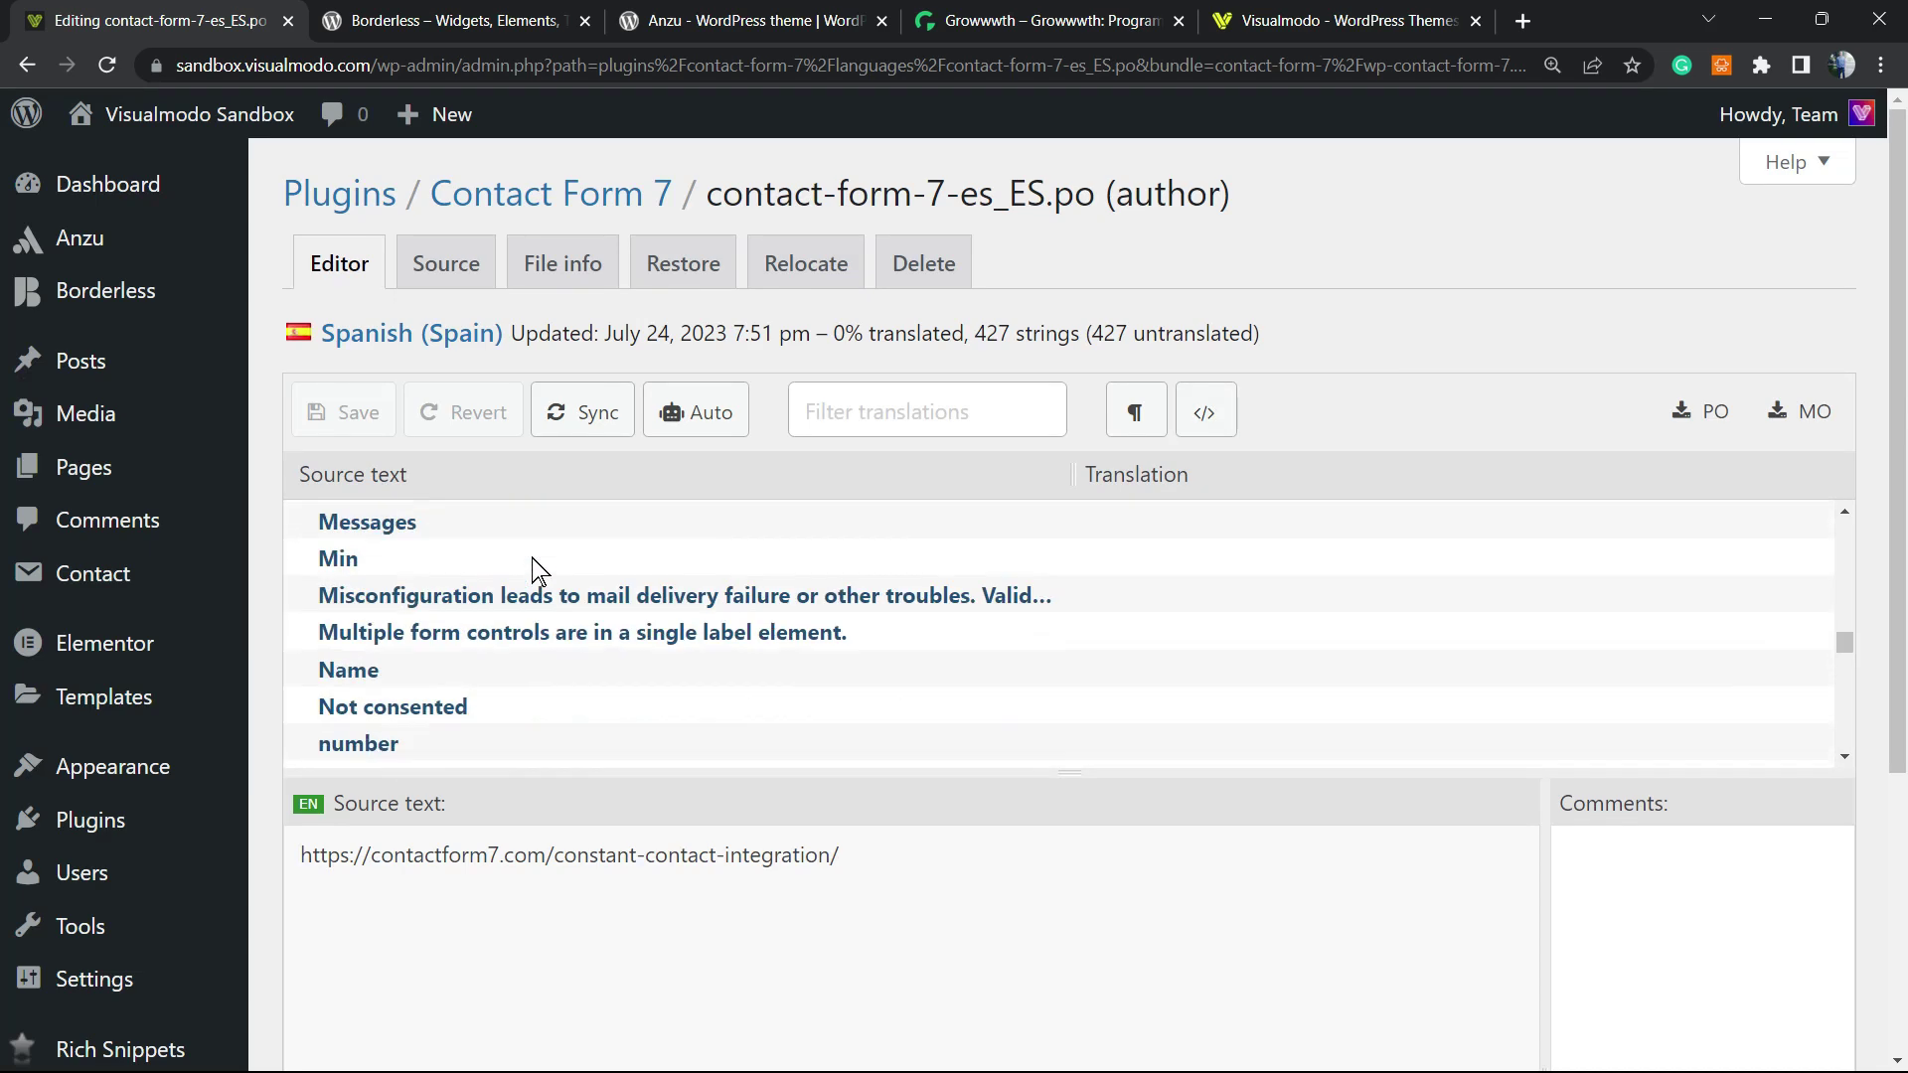
{"action": "scroll", "coordinate": [616, 546], "scroll_direction": "up", "scroll_amount": 10}
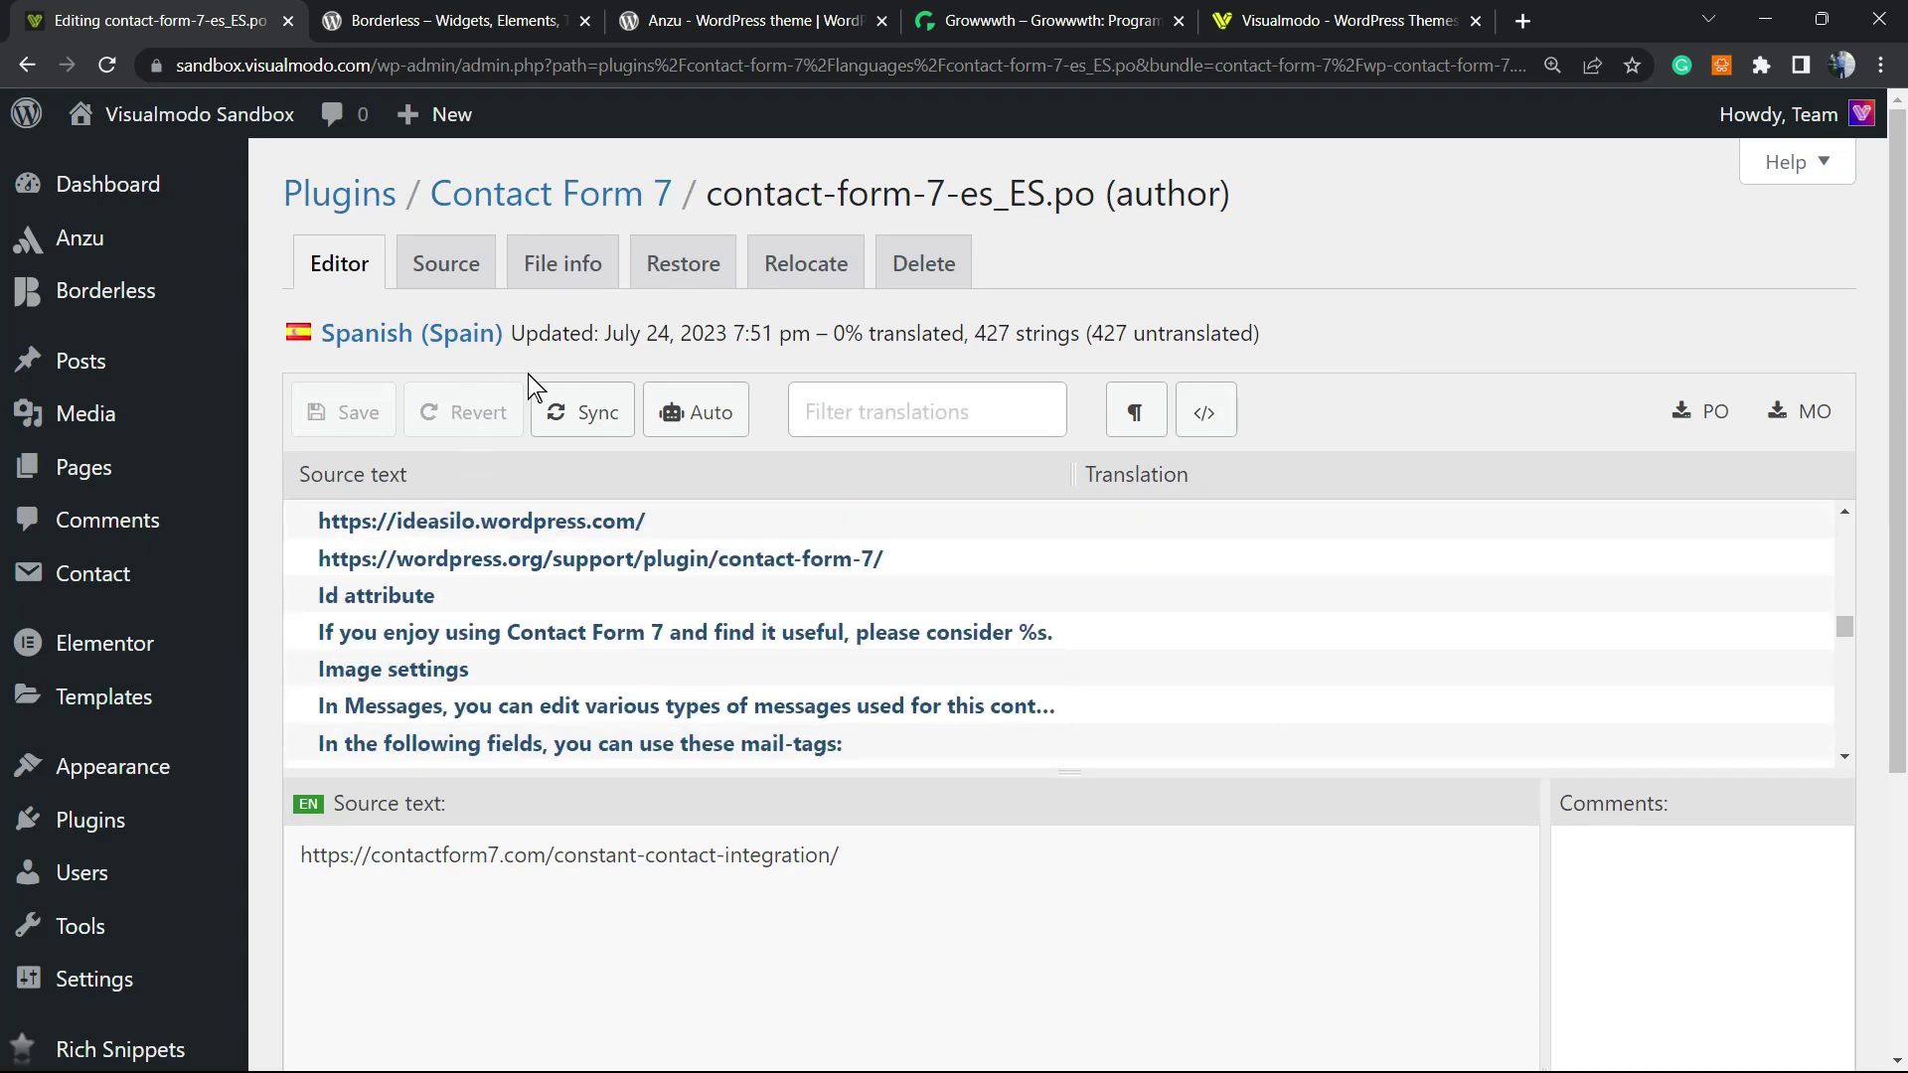
{"action": "left_click", "coordinate": [449, 270]}
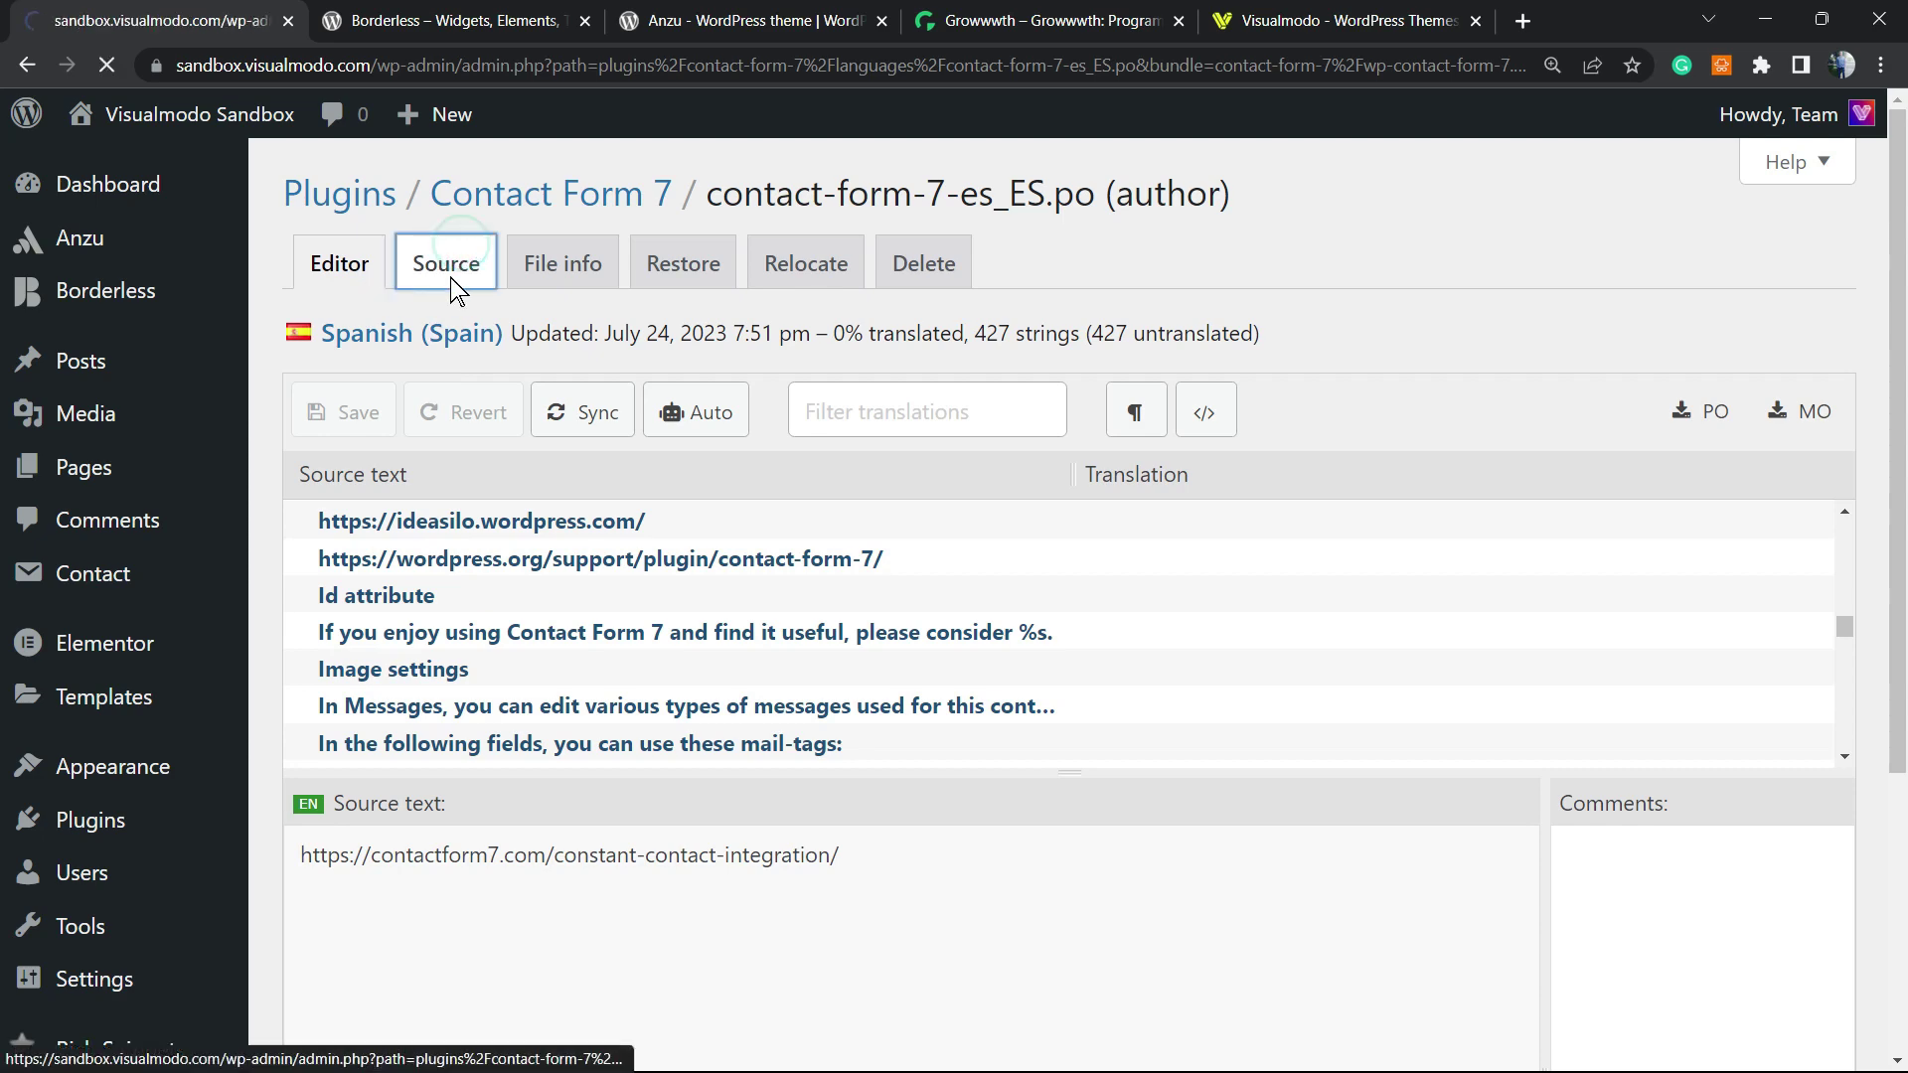
{"action": "scroll", "coordinate": [642, 566], "scroll_direction": "down", "scroll_amount": 5}
{"action": "scroll", "coordinate": [643, 566], "scroll_direction": "up", "scroll_amount": 6}
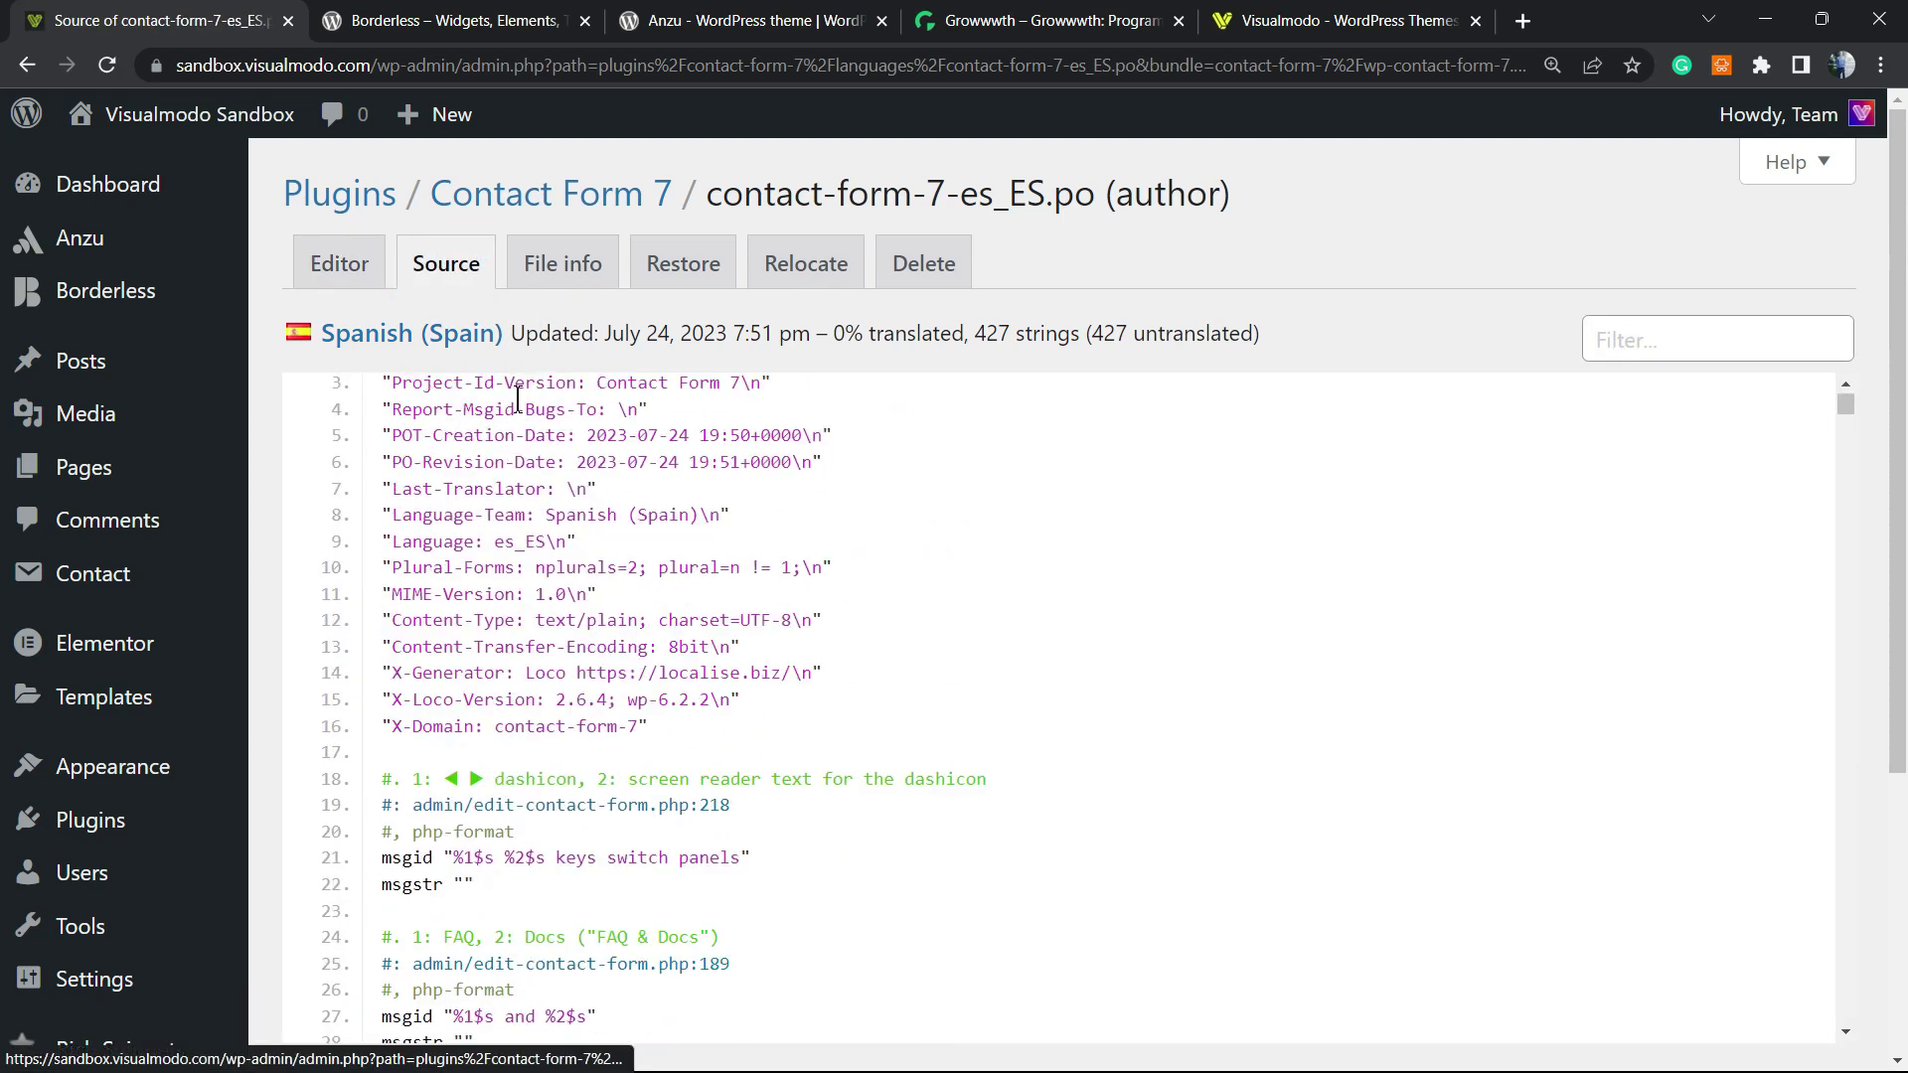
{"action": "scroll", "coordinate": [621, 594], "scroll_direction": "down", "scroll_amount": 5}
{"action": "scroll", "coordinate": [601, 639], "scroll_direction": "up", "scroll_amount": 3}
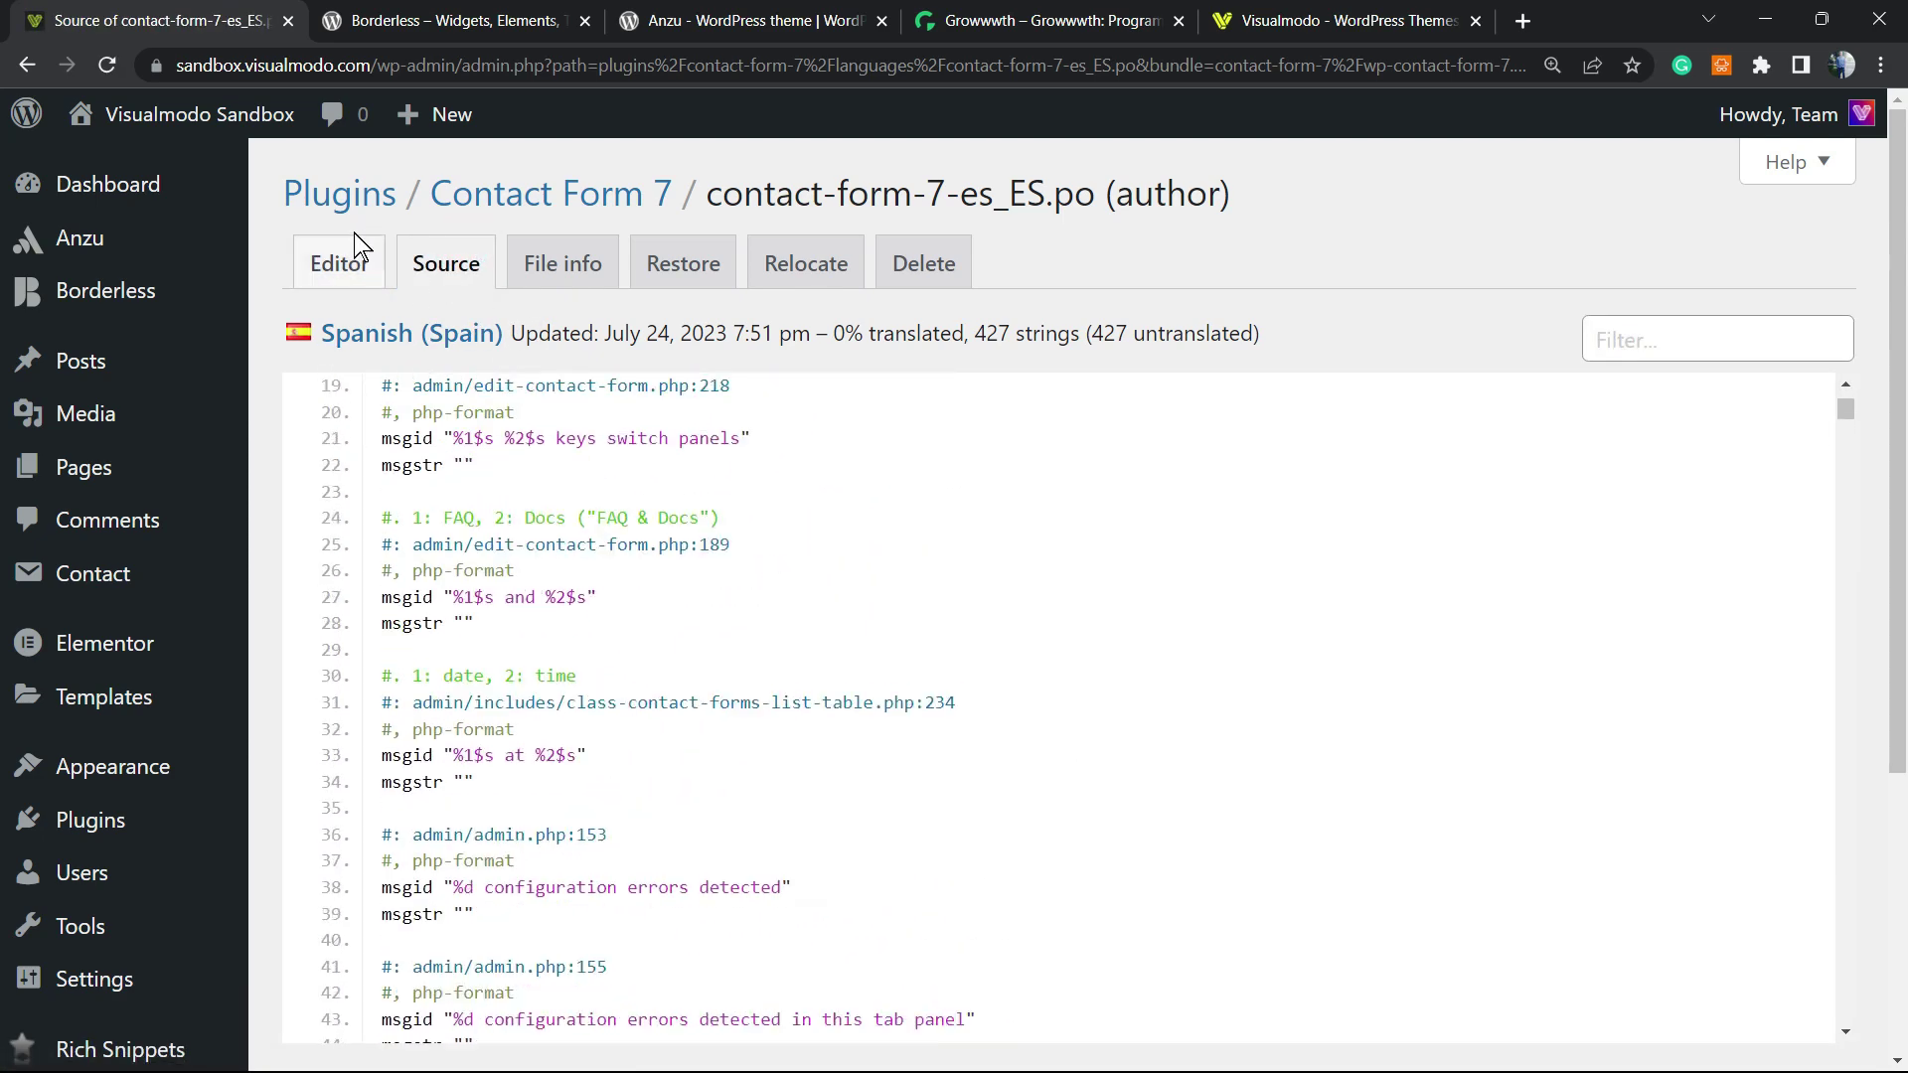
{"action": "left_click", "coordinate": [343, 265]}
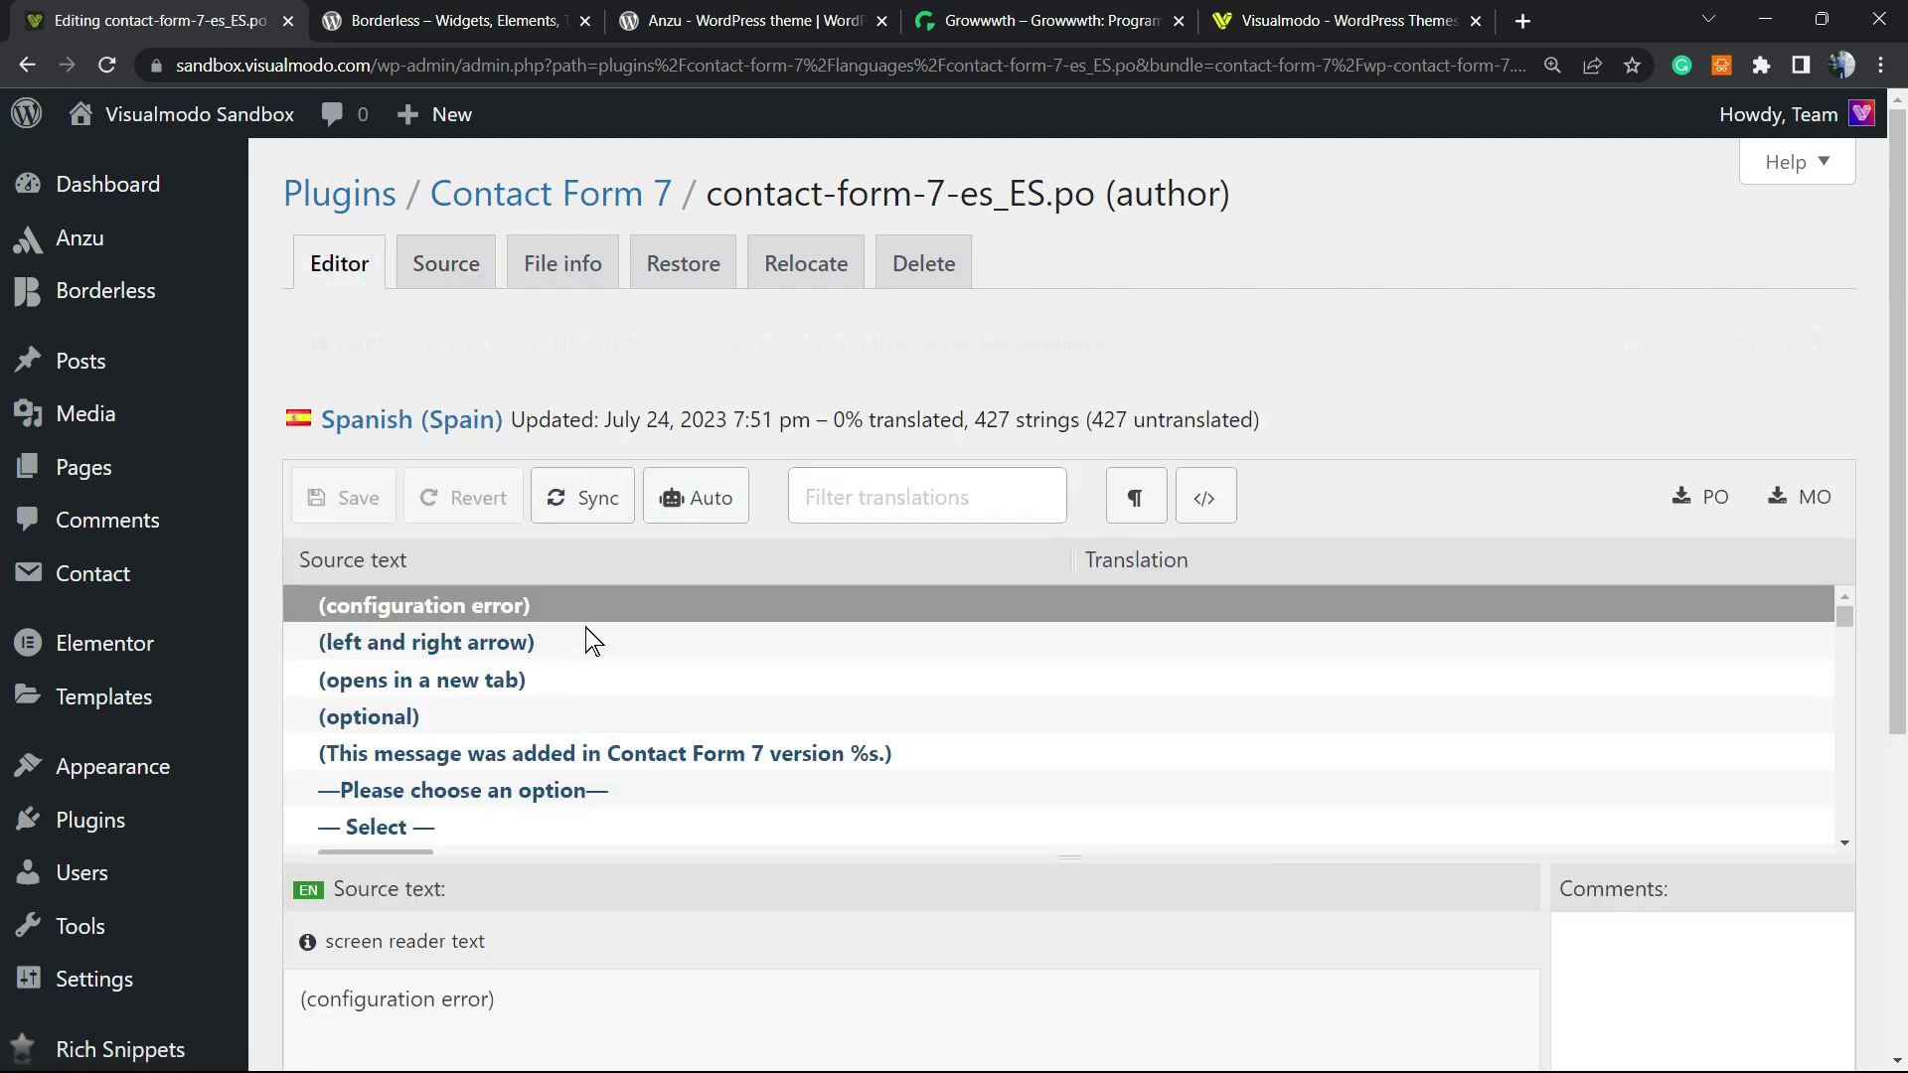
{"action": "scroll", "coordinate": [584, 636], "scroll_direction": "down", "scroll_amount": 3}
{"action": "scroll", "coordinate": [585, 635], "scroll_direction": "down", "scroll_amount": 3}
{"action": "left_click", "coordinate": [555, 684]}
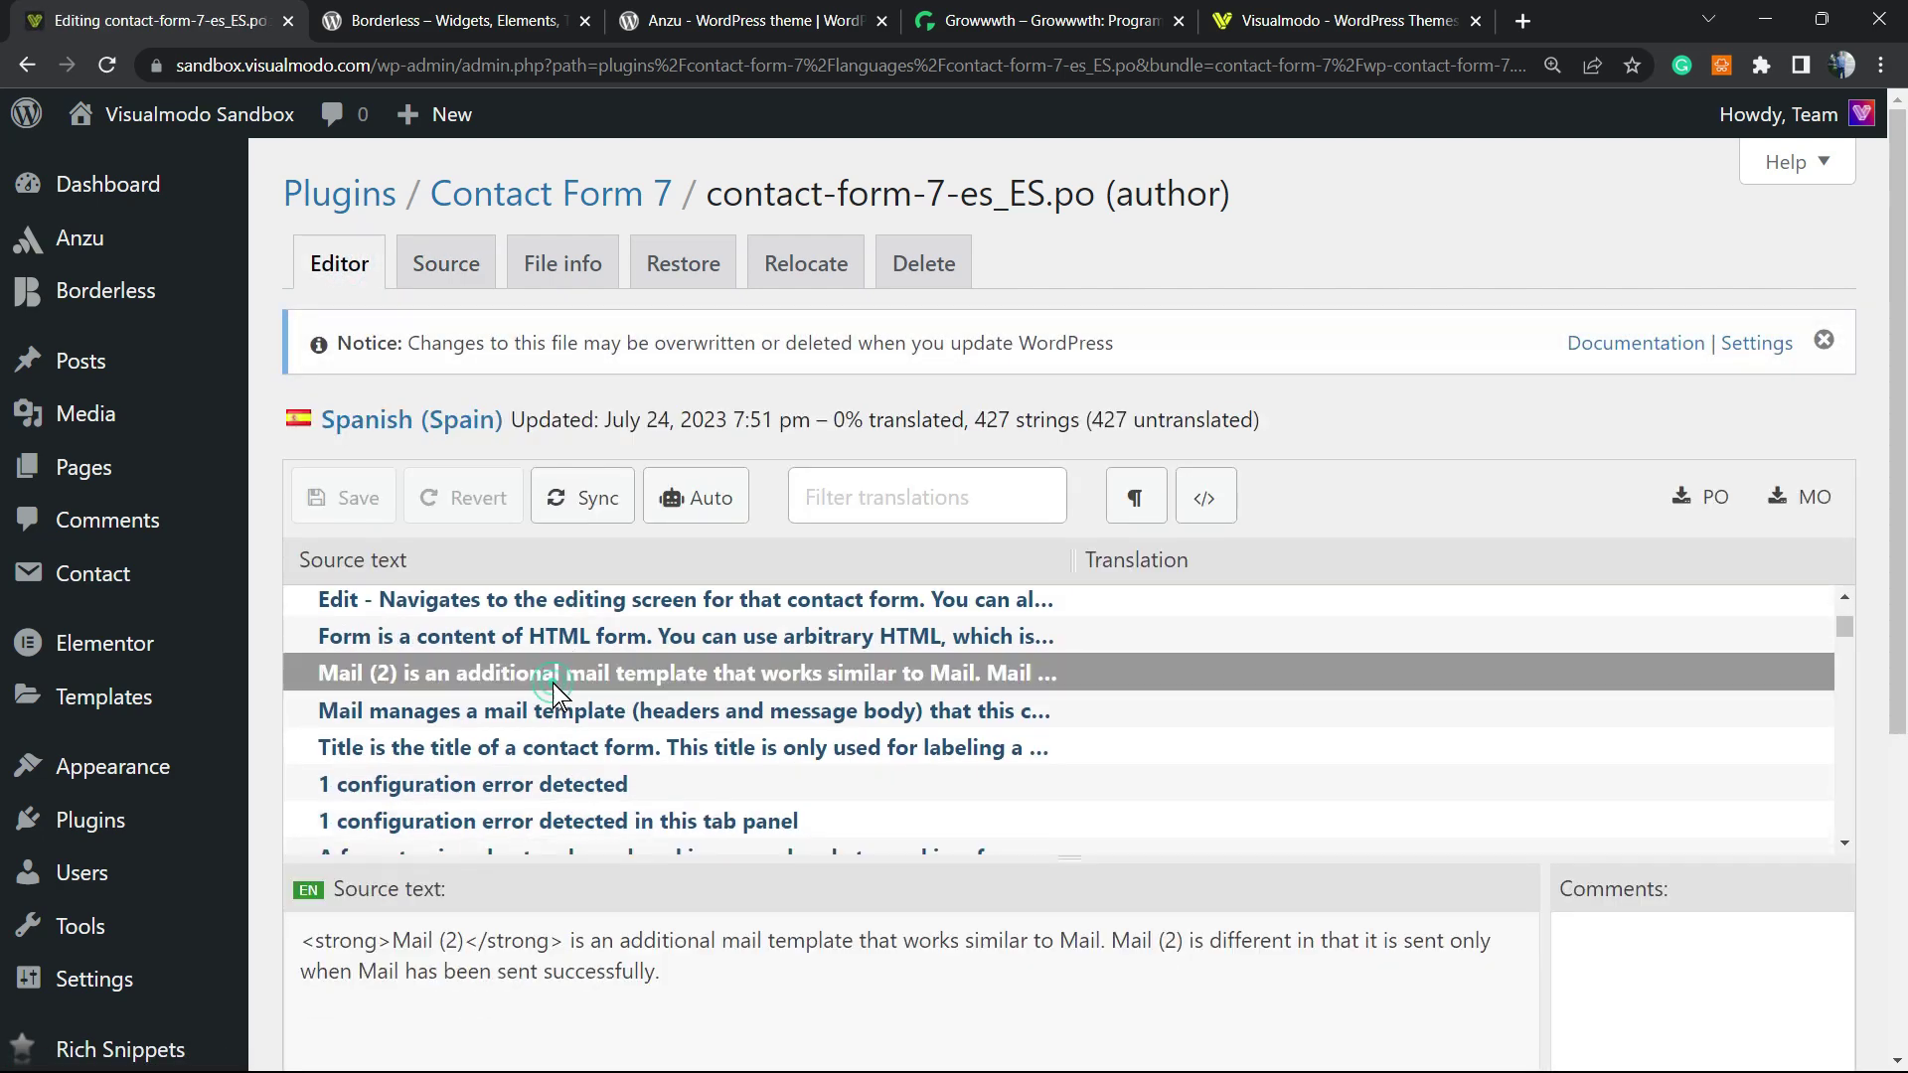
{"action": "scroll", "coordinate": [553, 683], "scroll_direction": "down", "scroll_amount": 6}
{"action": "scroll", "coordinate": [546, 895], "scroll_direction": "down", "scroll_amount": 5}
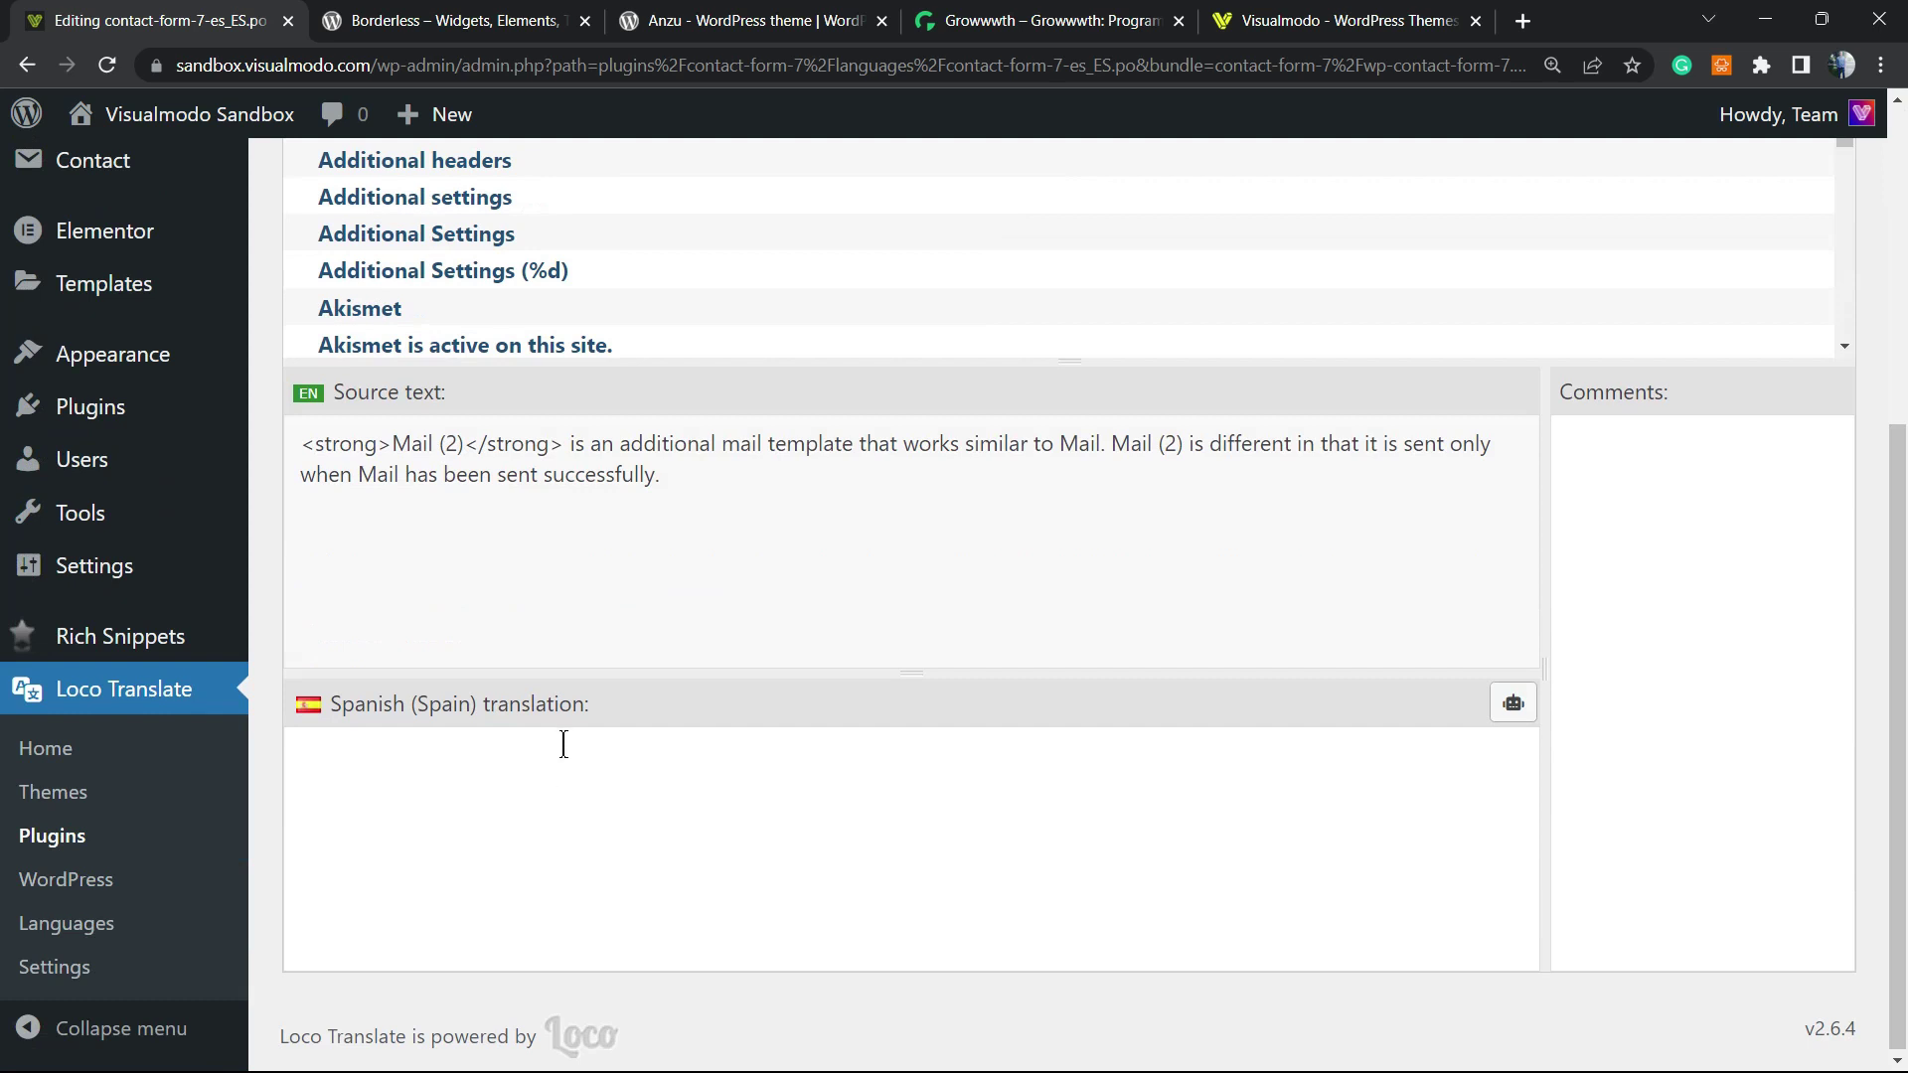
{"action": "scroll", "coordinate": [1153, 716], "scroll_direction": "up", "scroll_amount": 5}
{"action": "scroll", "coordinate": [741, 601], "scroll_direction": "up", "scroll_amount": 10}
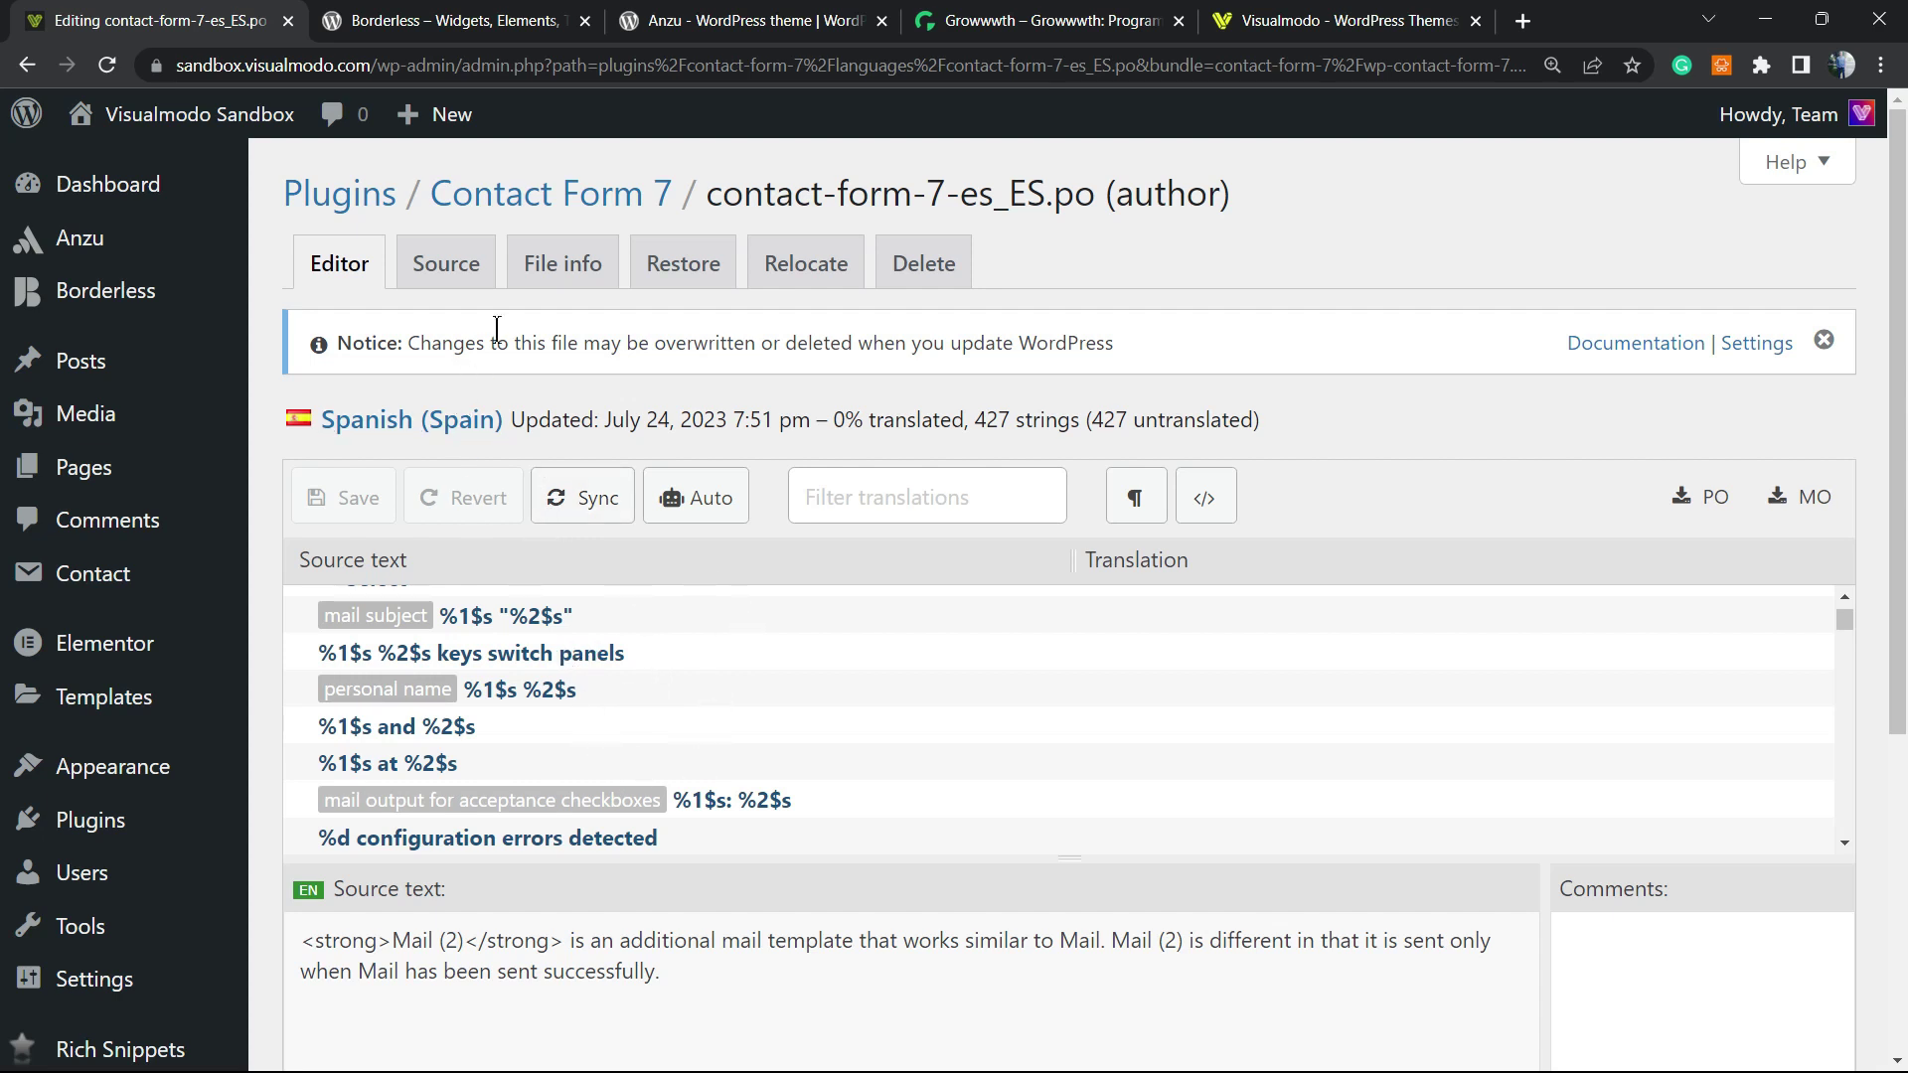
{"action": "left_click", "coordinate": [543, 269]}
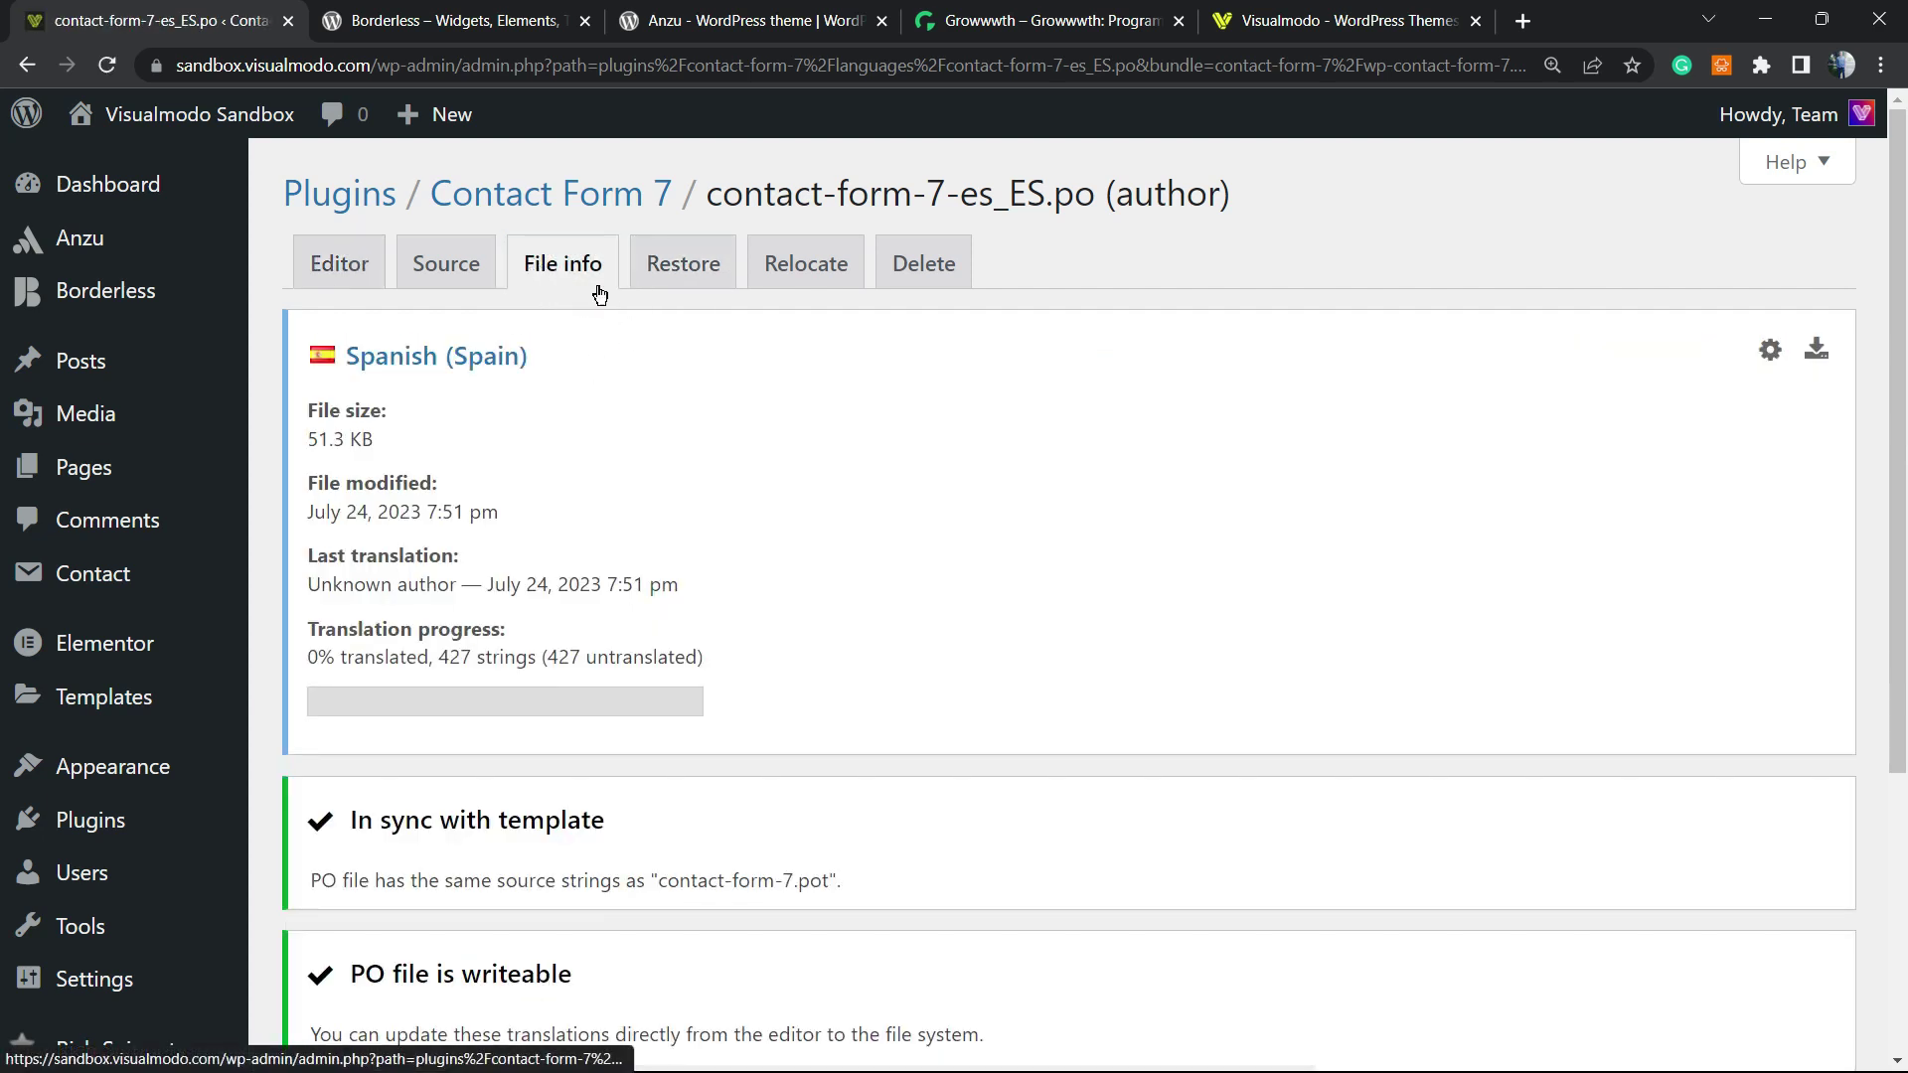
Step: Check Restore for earlier revisions (none exist), then return to the es_ES source and translation panes
{"action": "left_click", "coordinate": [674, 272]}
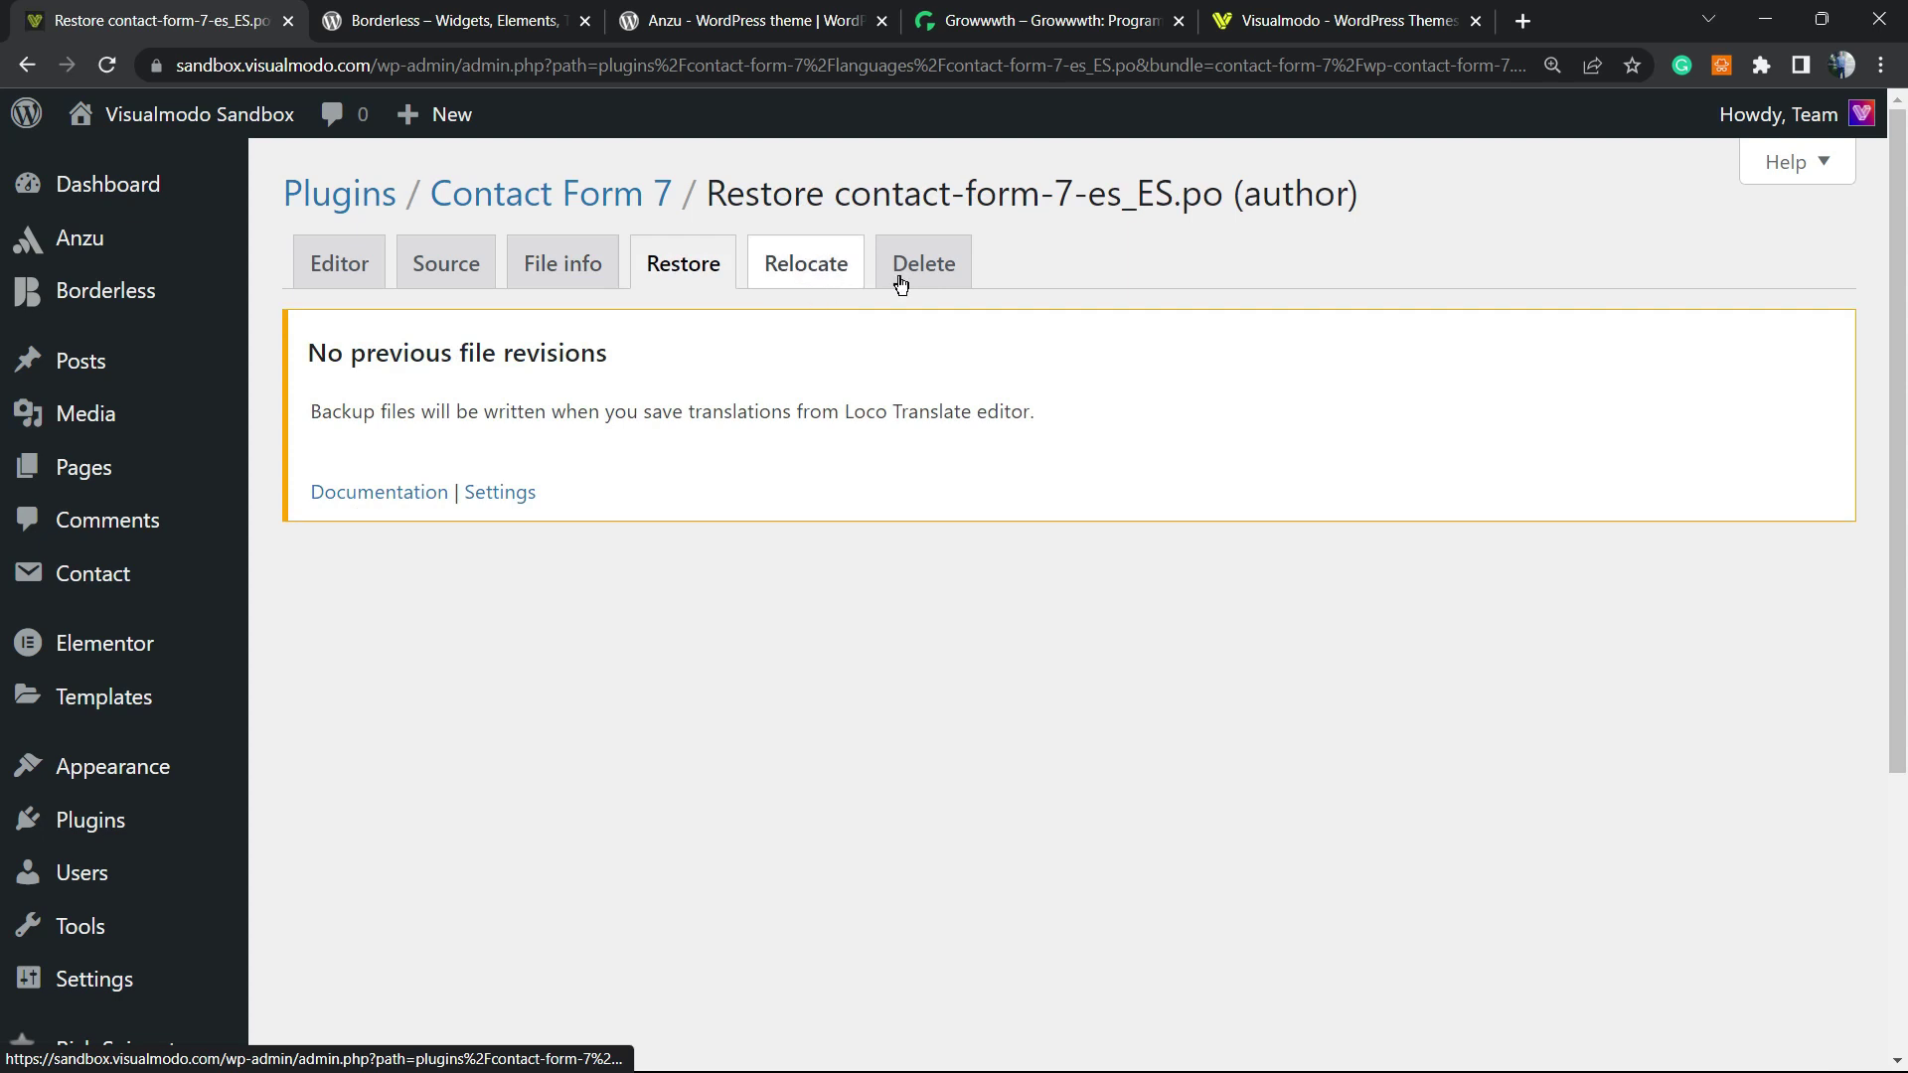
{"action": "left_click", "coordinate": [341, 264]}
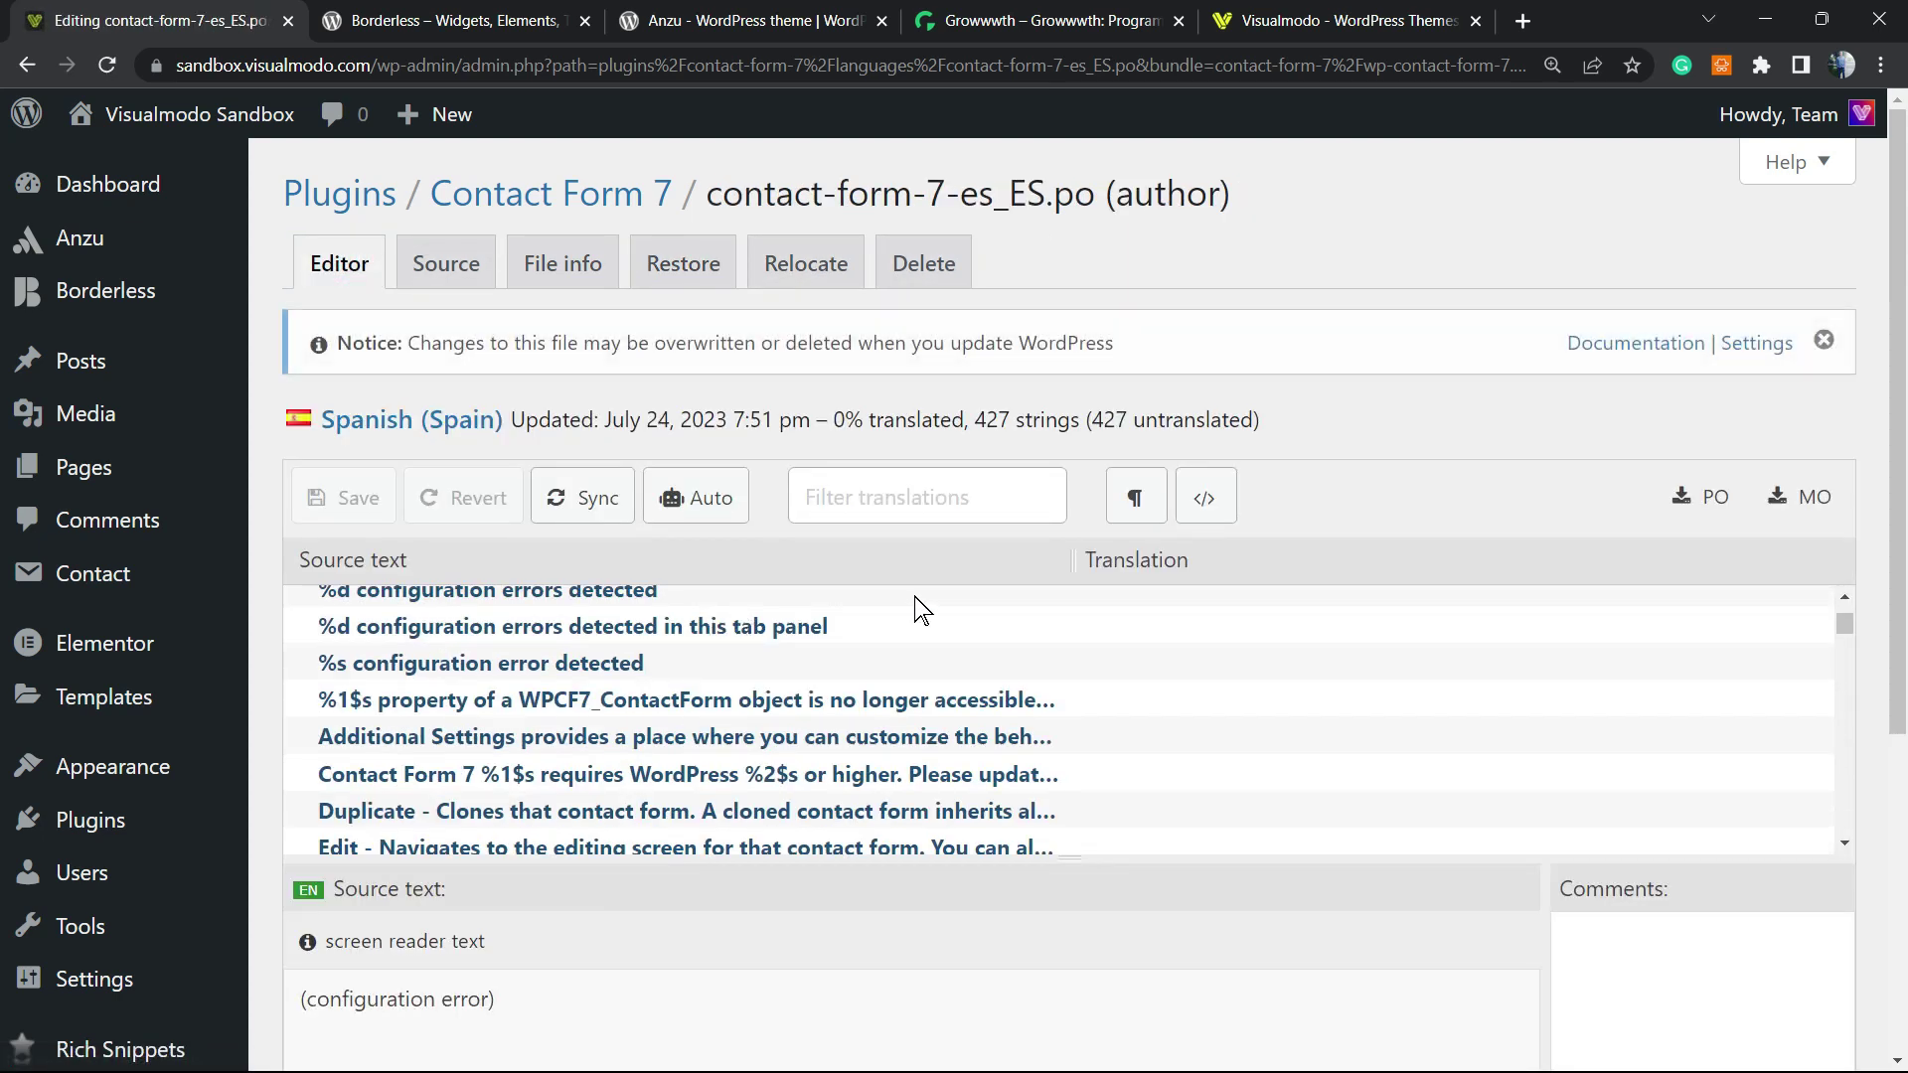
{"action": "scroll", "coordinate": [696, 715], "scroll_direction": "down", "scroll_amount": 10}
{"action": "scroll", "coordinate": [587, 894], "scroll_direction": "down", "scroll_amount": 2}
{"action": "scroll", "coordinate": [540, 931], "scroll_direction": "down", "scroll_amount": 2}
{"action": "scroll", "coordinate": [507, 847], "scroll_direction": "up", "scroll_amount": 10}
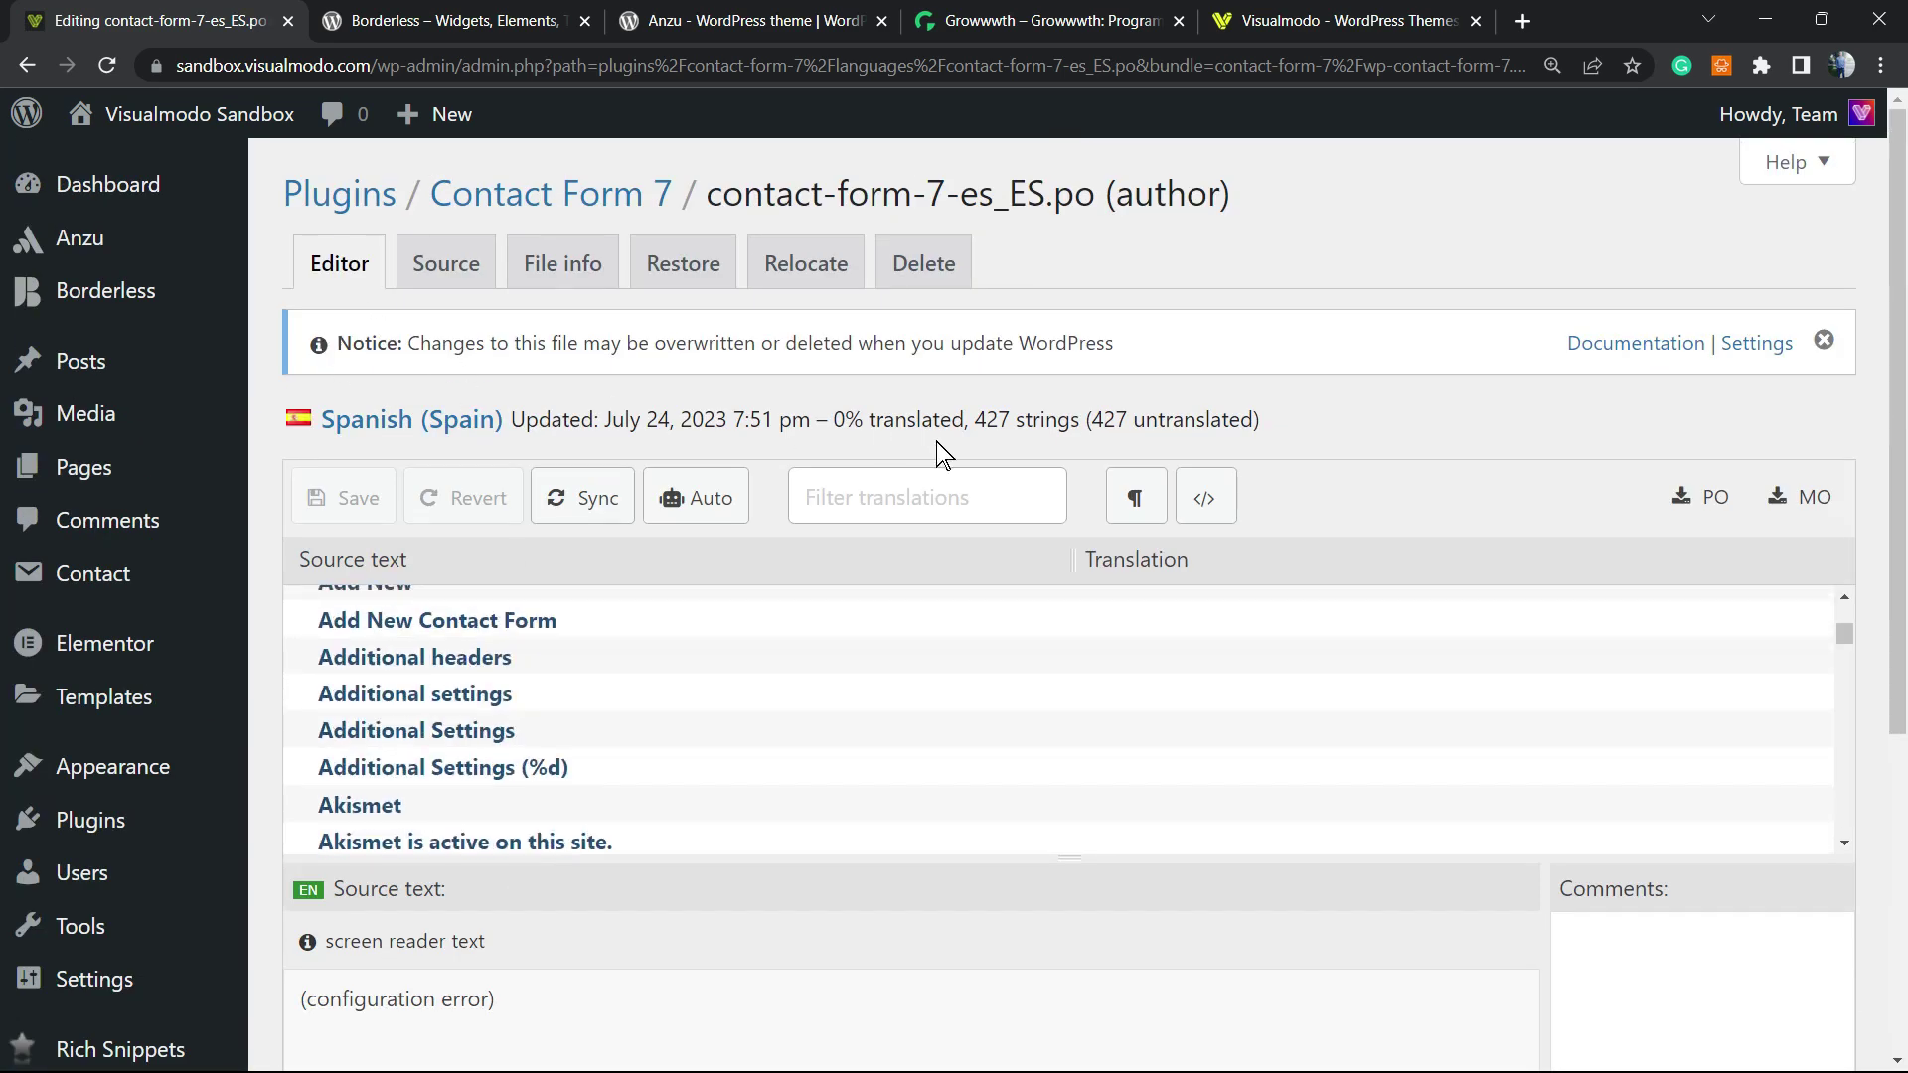
{"action": "scroll", "coordinate": [384, 524], "scroll_direction": "down", "scroll_amount": 5}
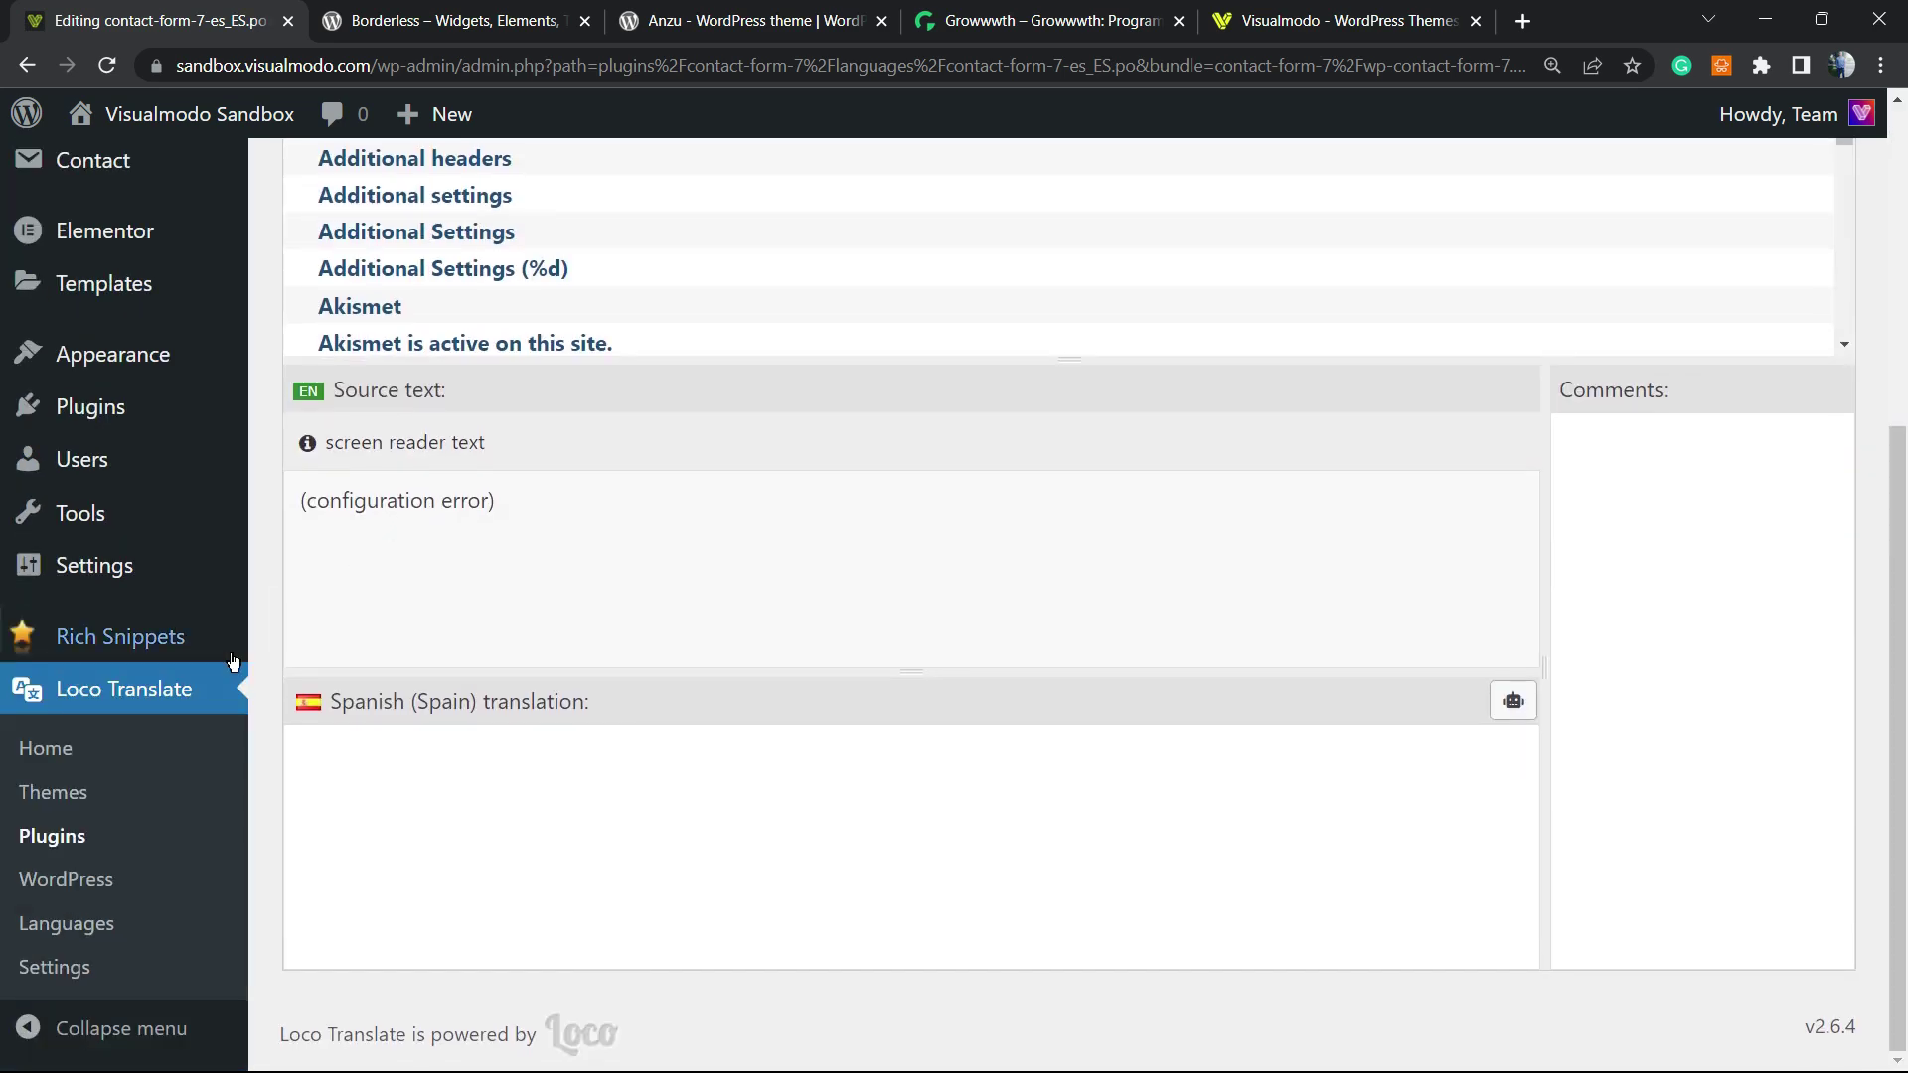
Step: Zoom into Loco Translate's settings and view the API keys tab's Google Translate key field
{"action": "left_click", "coordinate": [99, 959]}
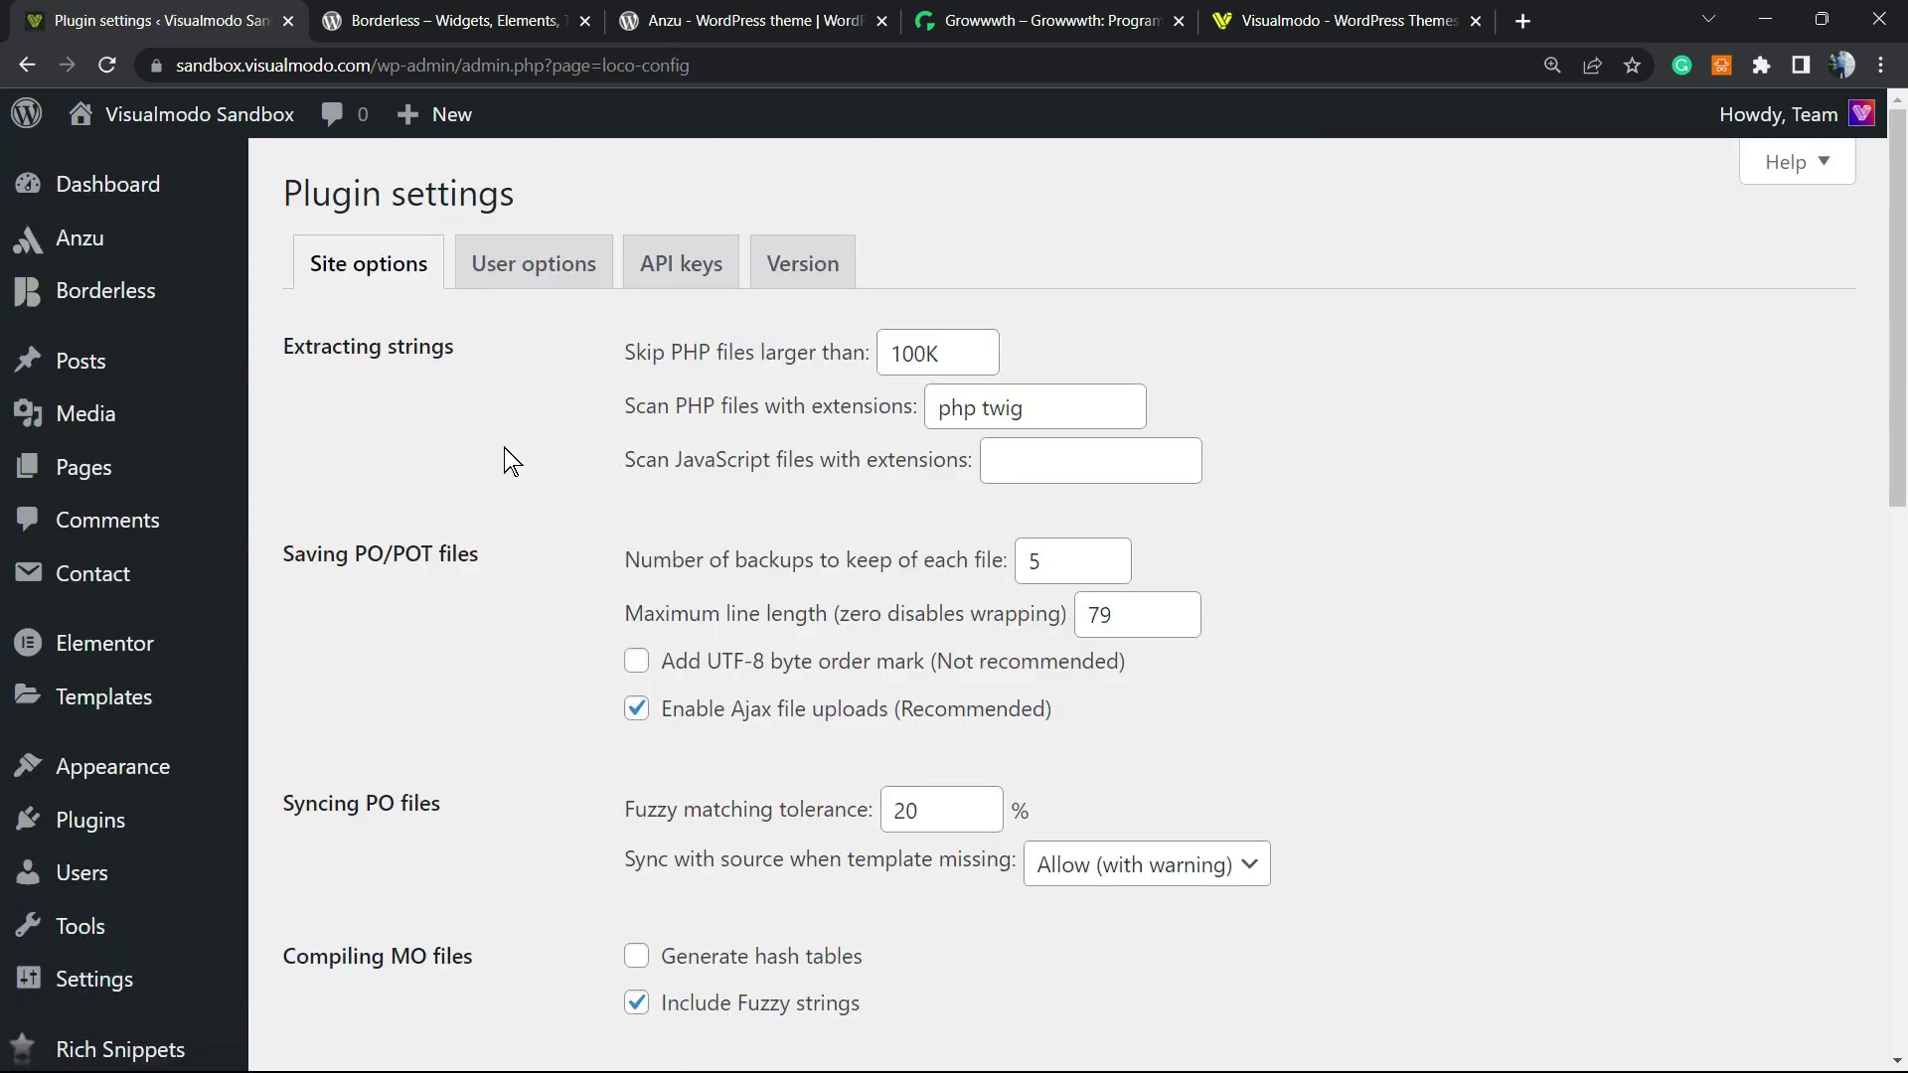
{"action": "key", "text": "ctrl+plus"}
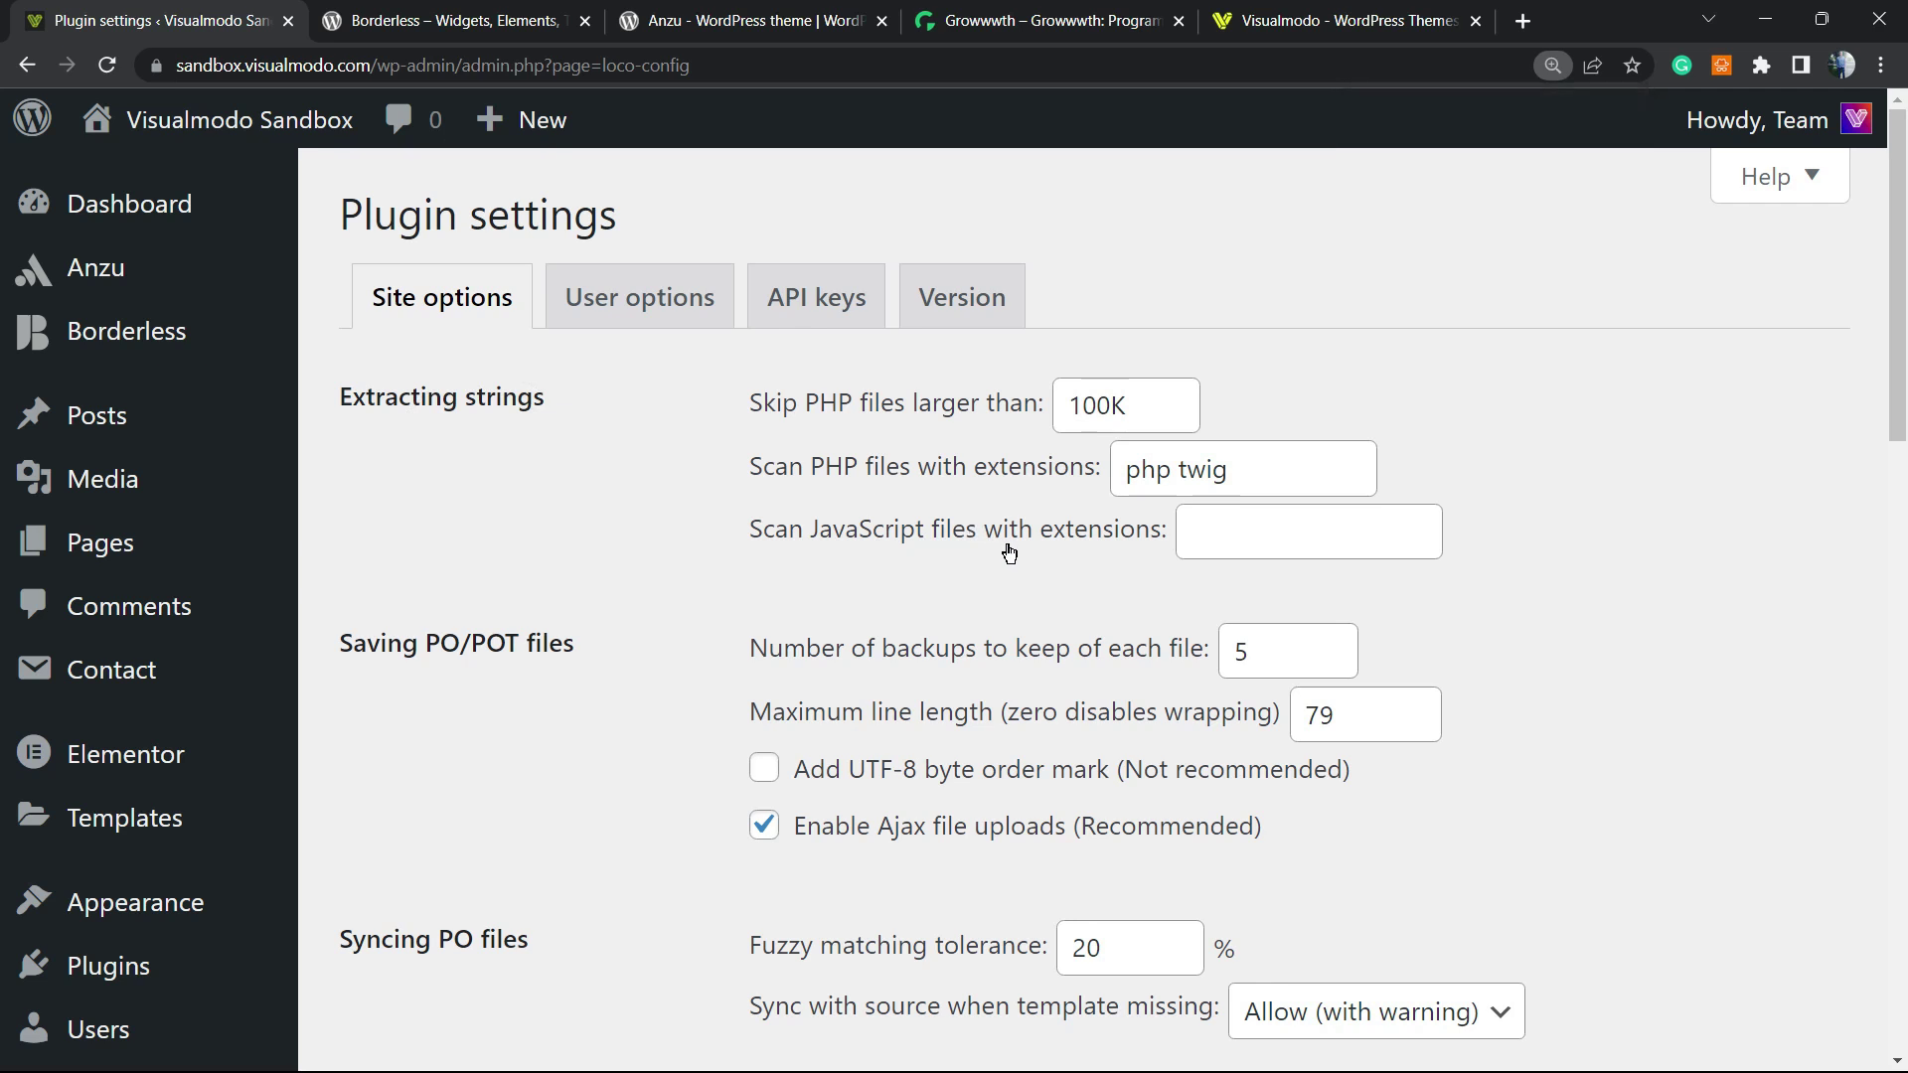
{"action": "left_click", "coordinate": [865, 303]}
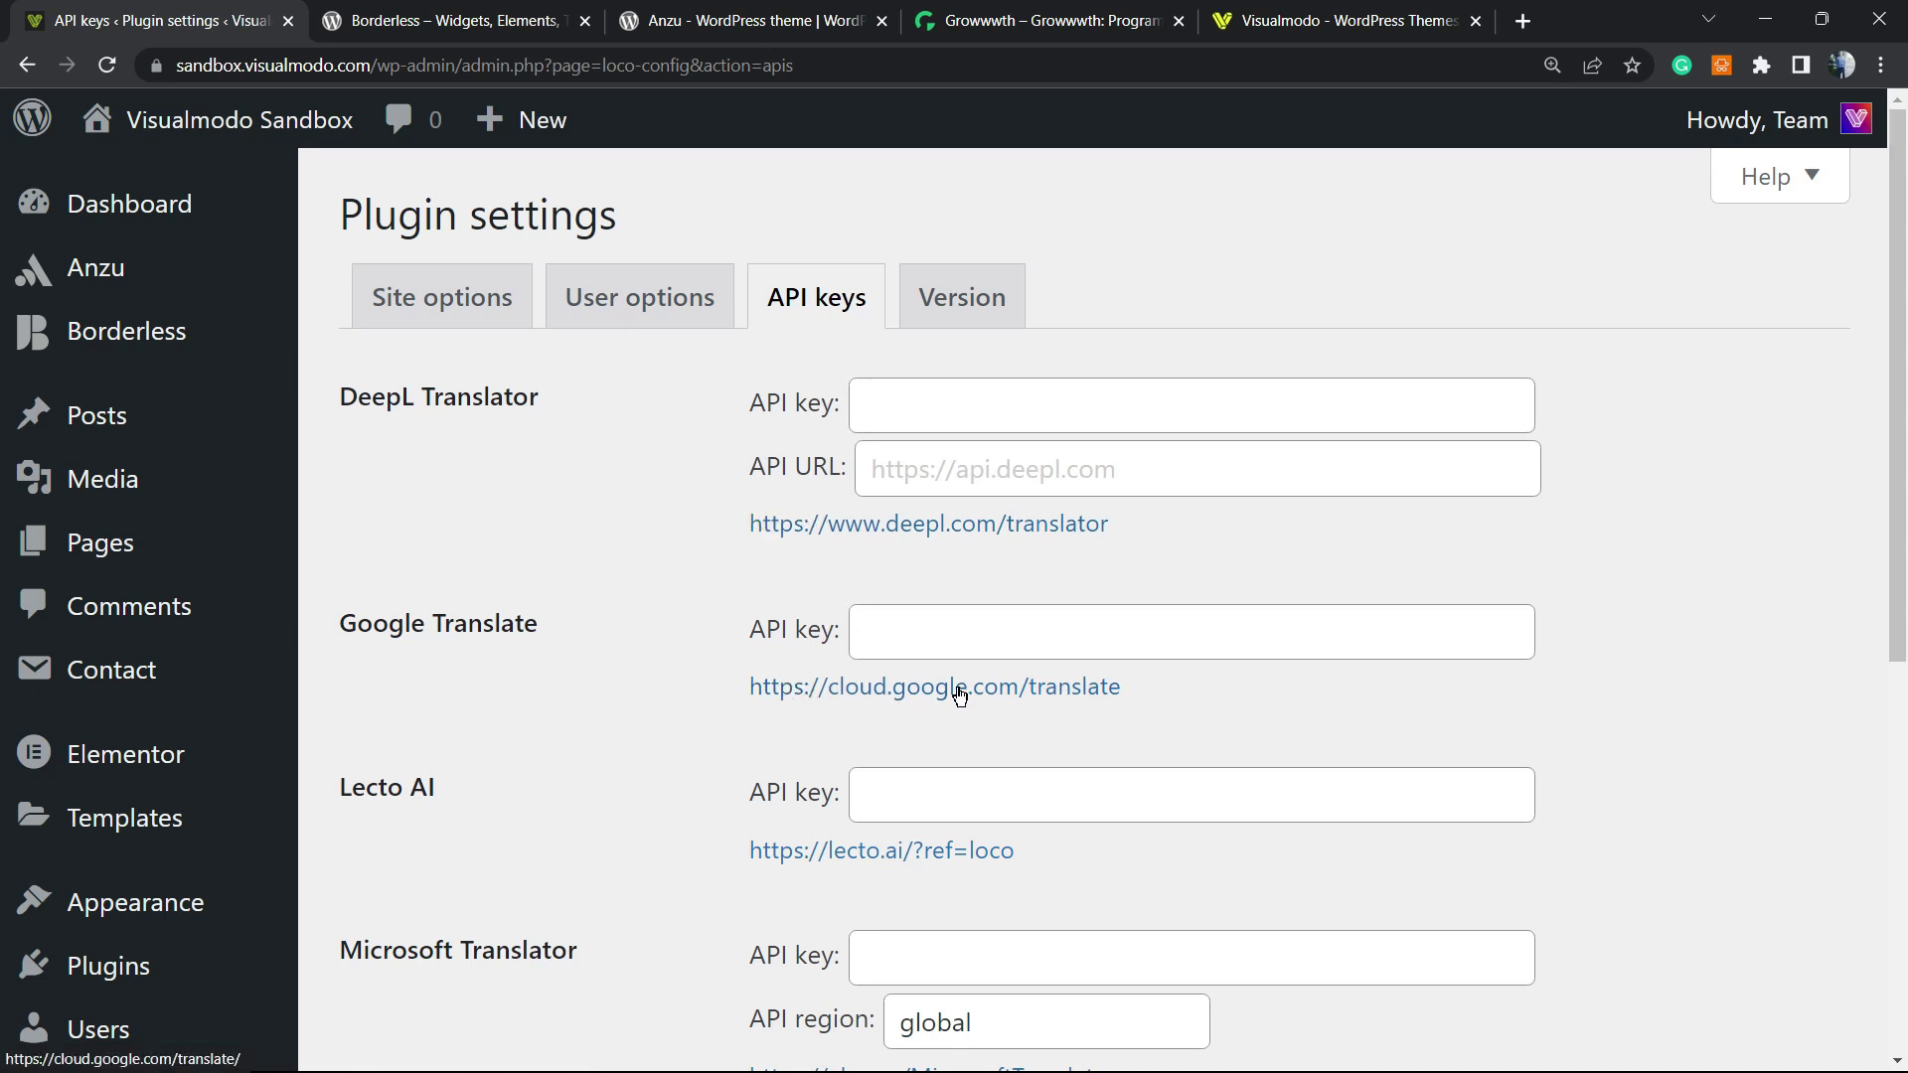
{"action": "left_click", "coordinate": [1030, 627]}
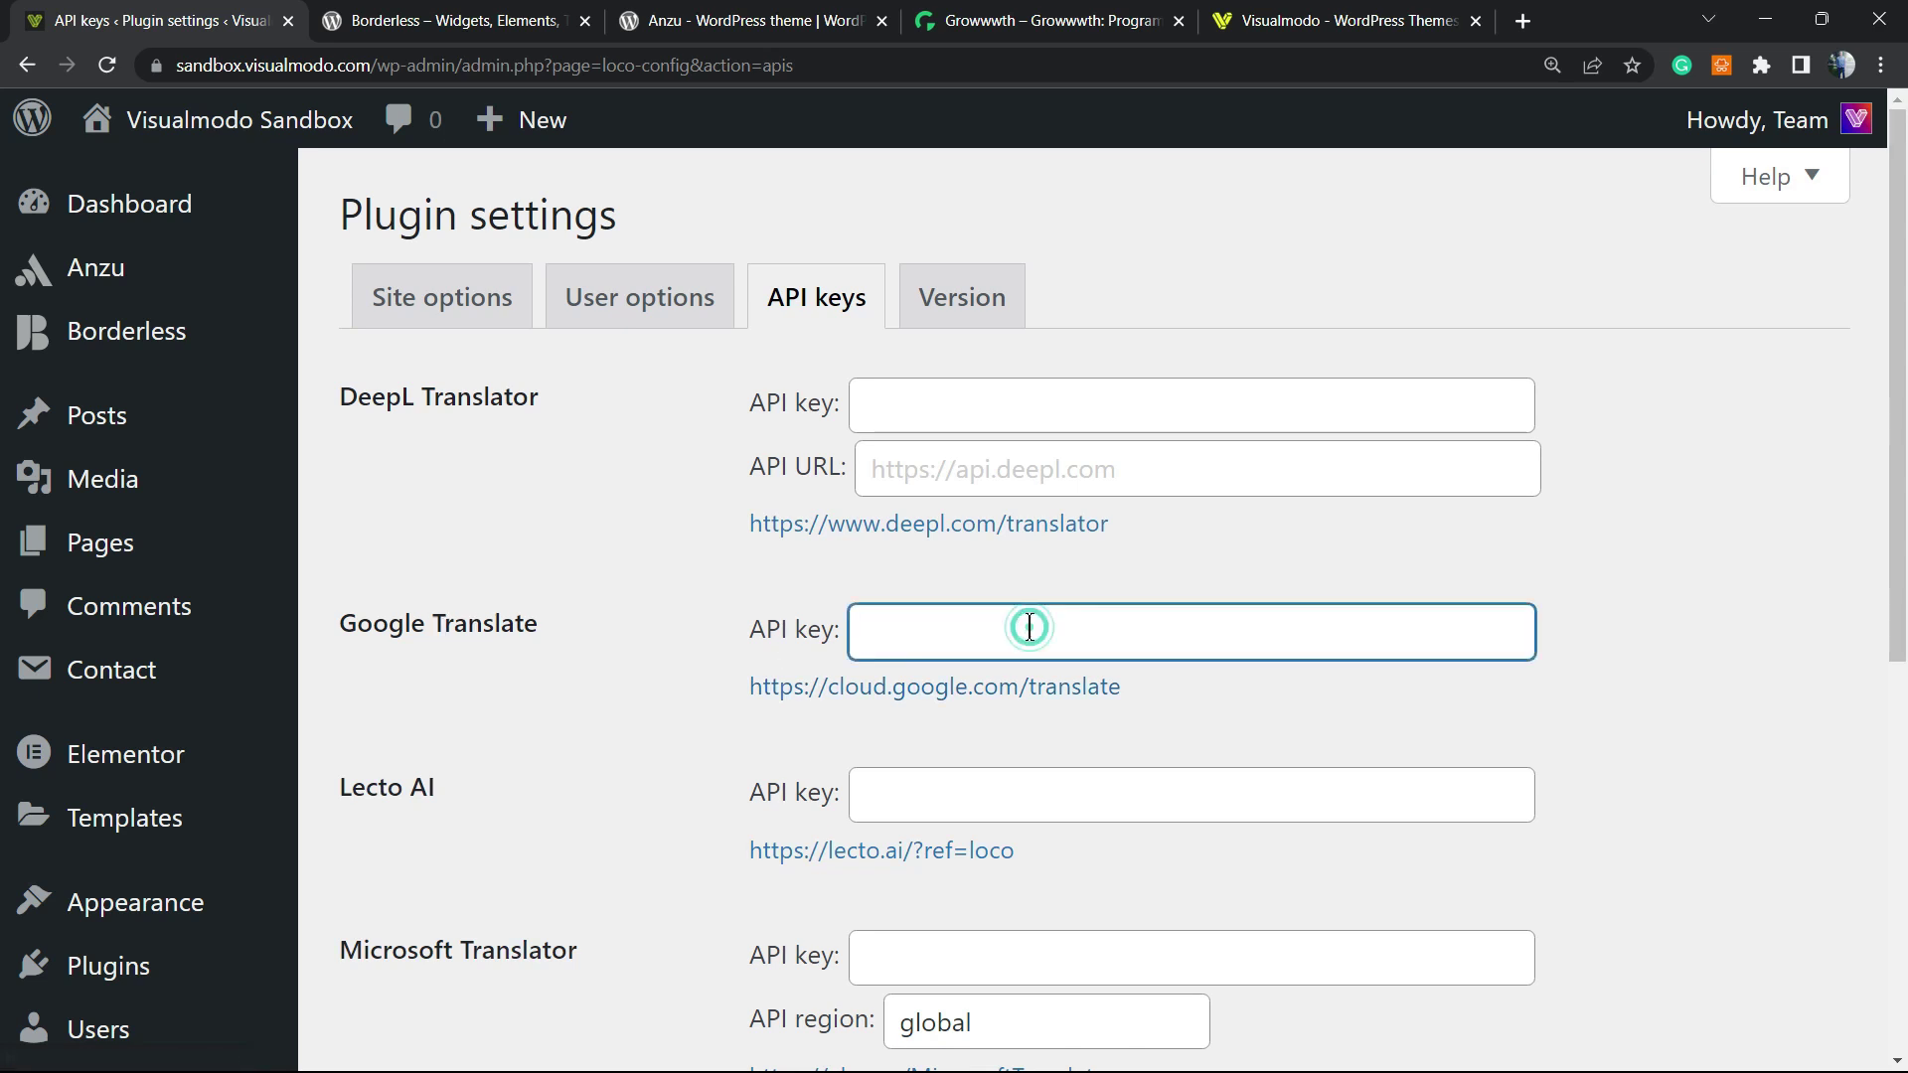
{"action": "scroll", "coordinate": [1030, 631], "scroll_direction": "down", "scroll_amount": 3}
{"action": "scroll", "coordinate": [833, 447], "scroll_direction": "down", "scroll_amount": 2}
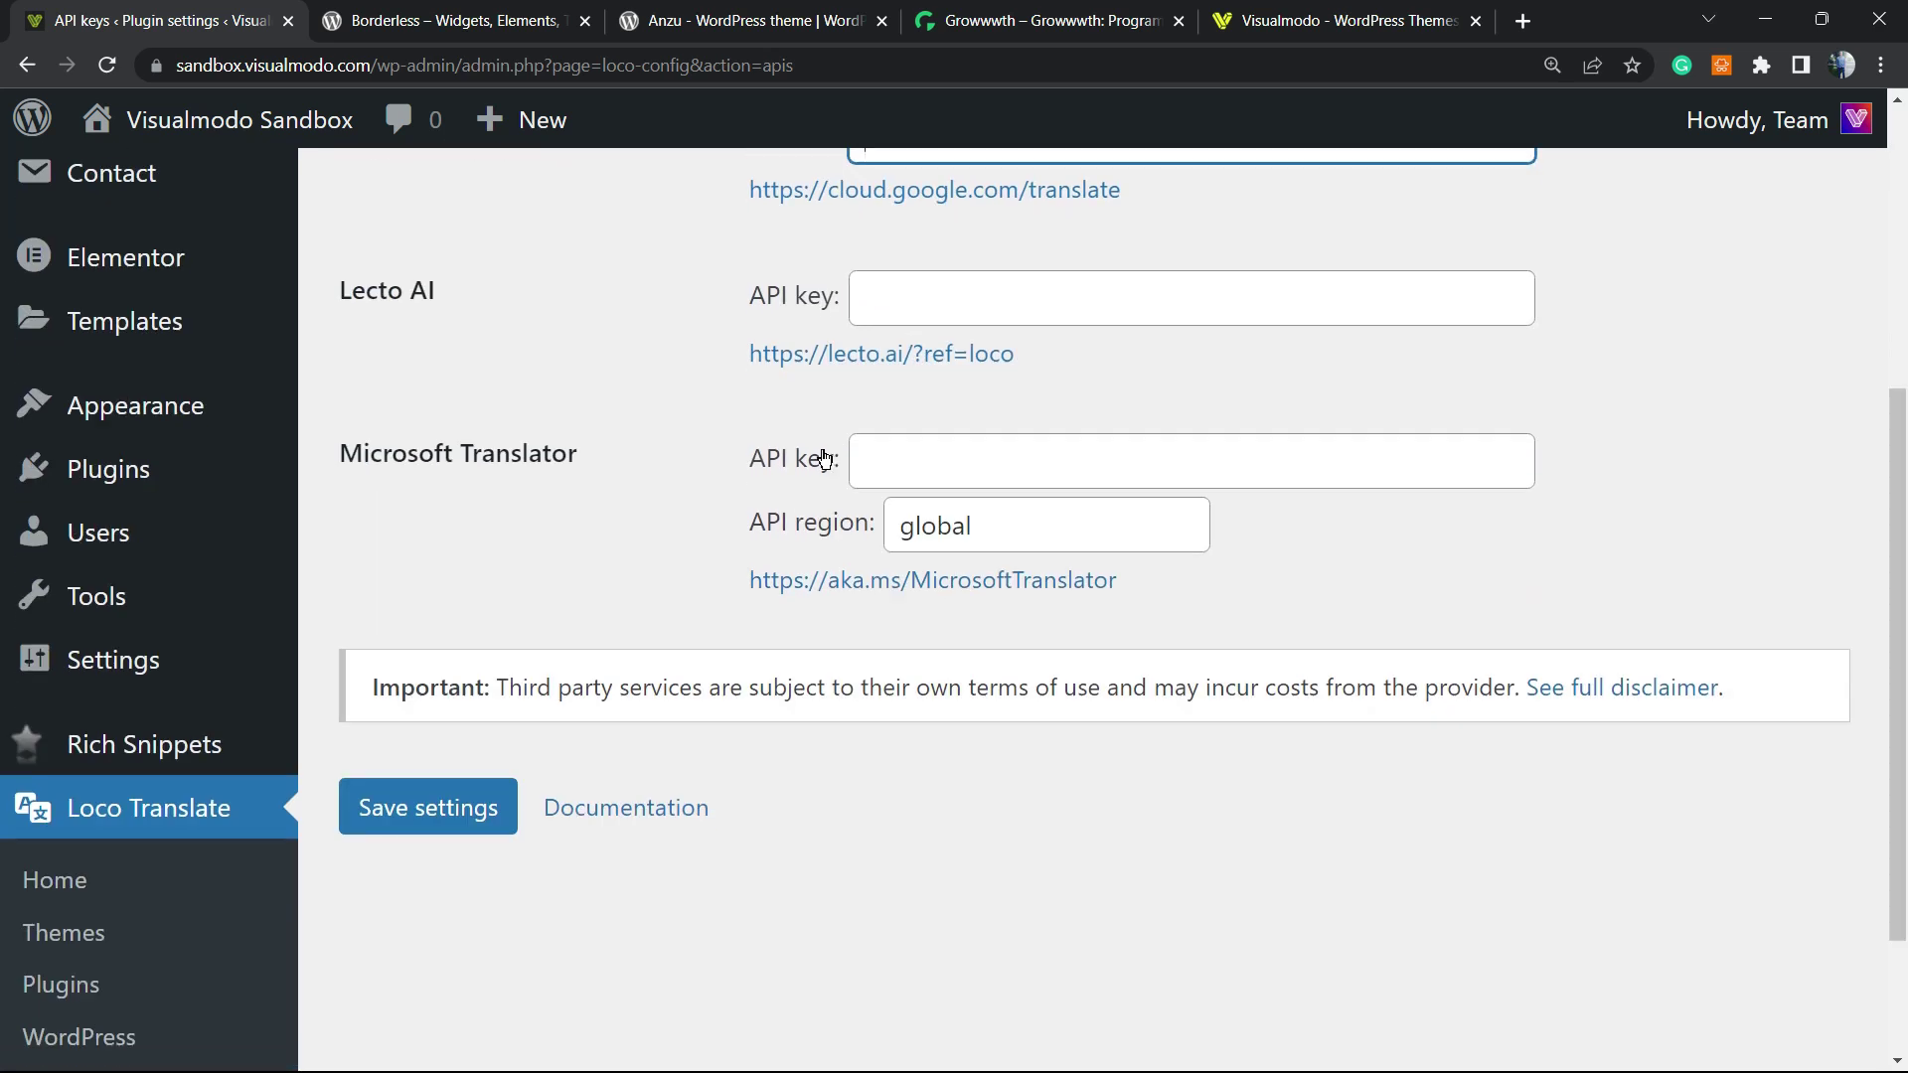
{"action": "scroll", "coordinate": [755, 507], "scroll_direction": "up", "scroll_amount": 5}
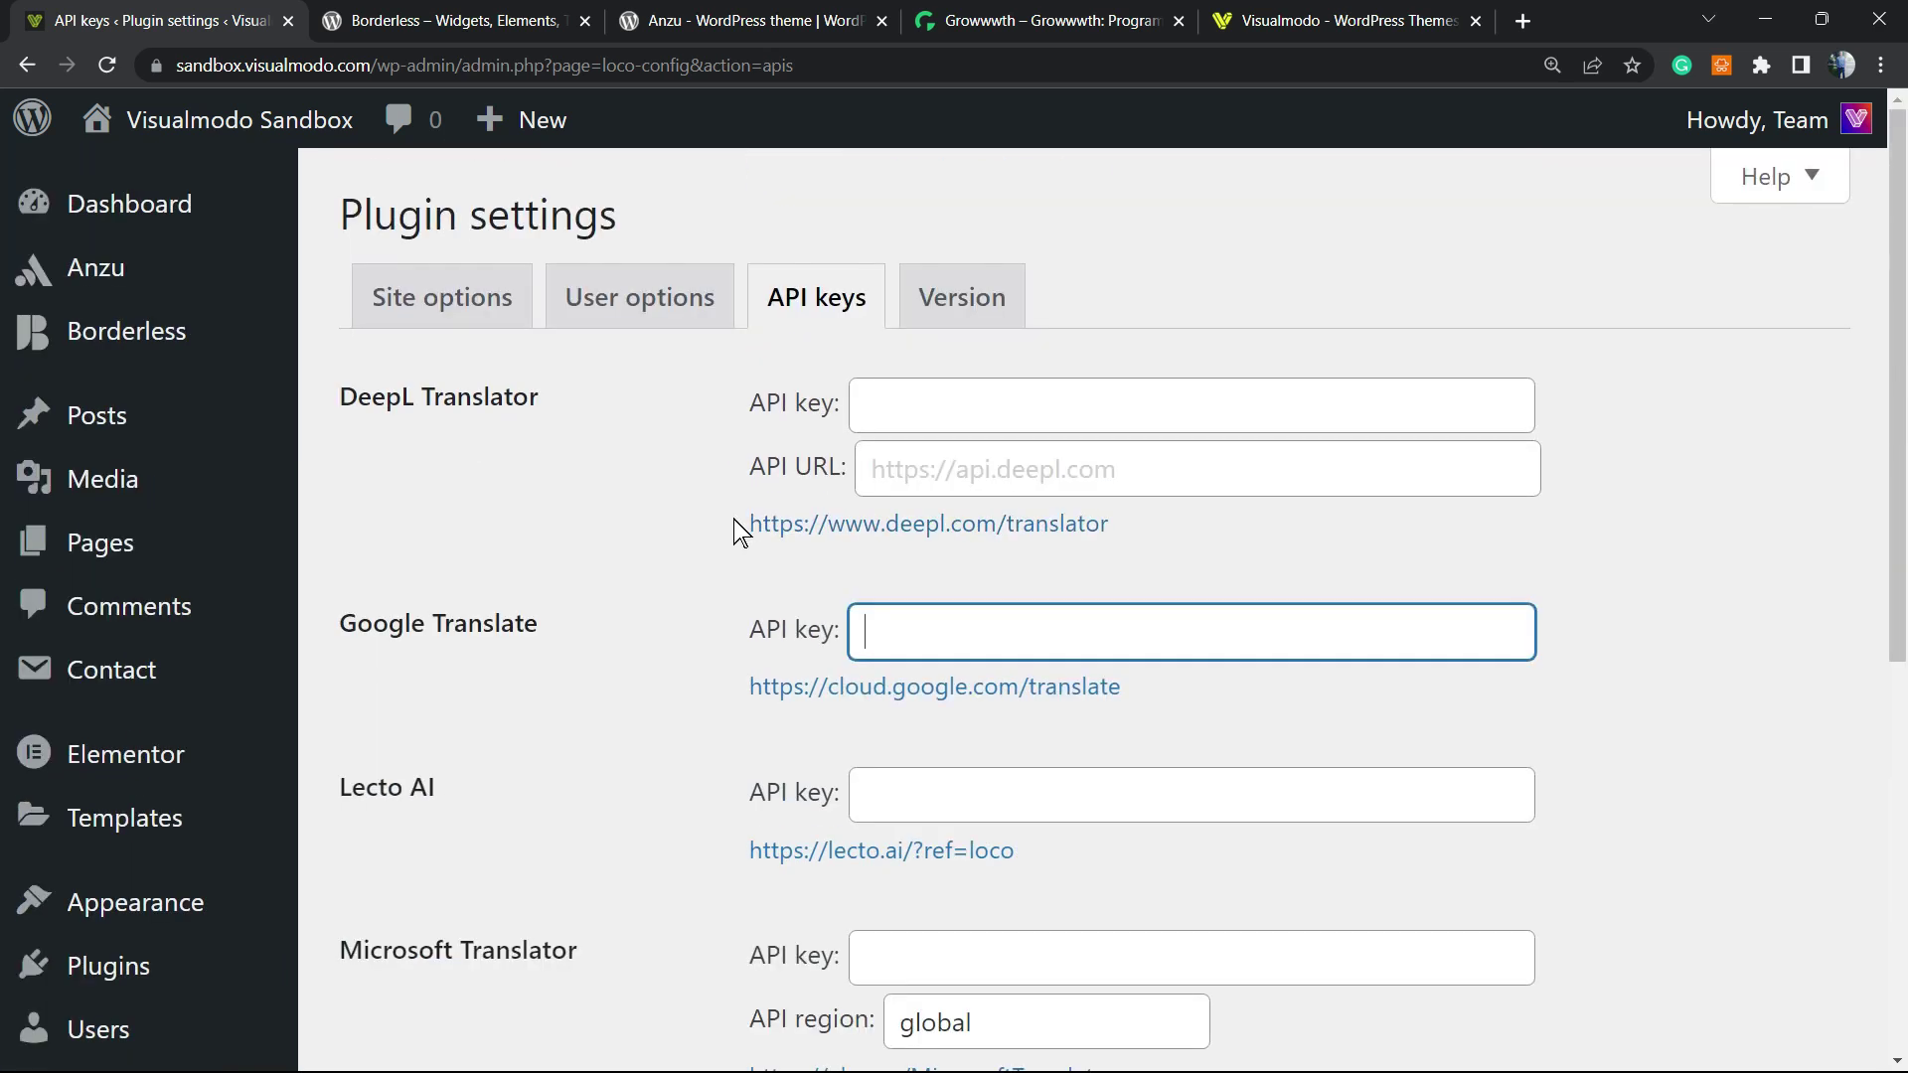
Step: Check the Version tab and User options, then return to Site options
{"action": "left_click", "coordinate": [940, 320]}
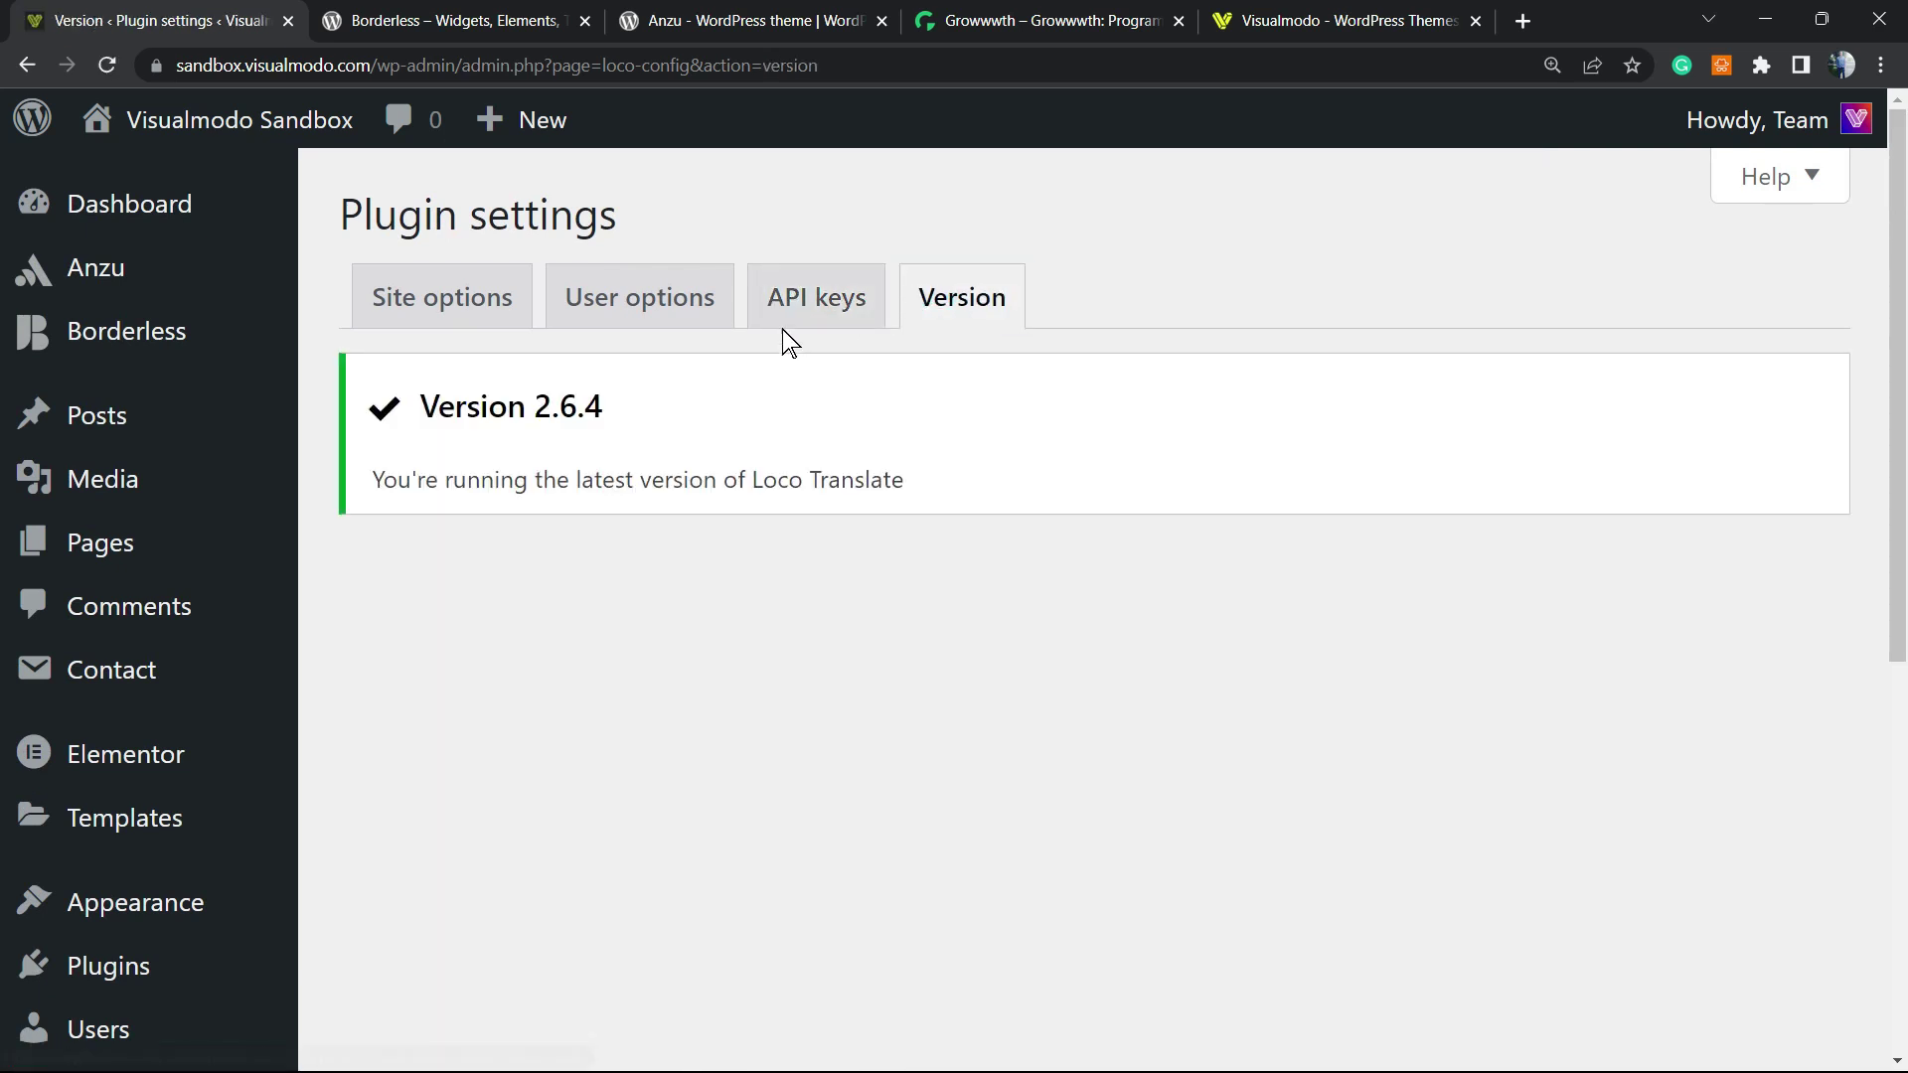
{"action": "left_click", "coordinate": [617, 320]}
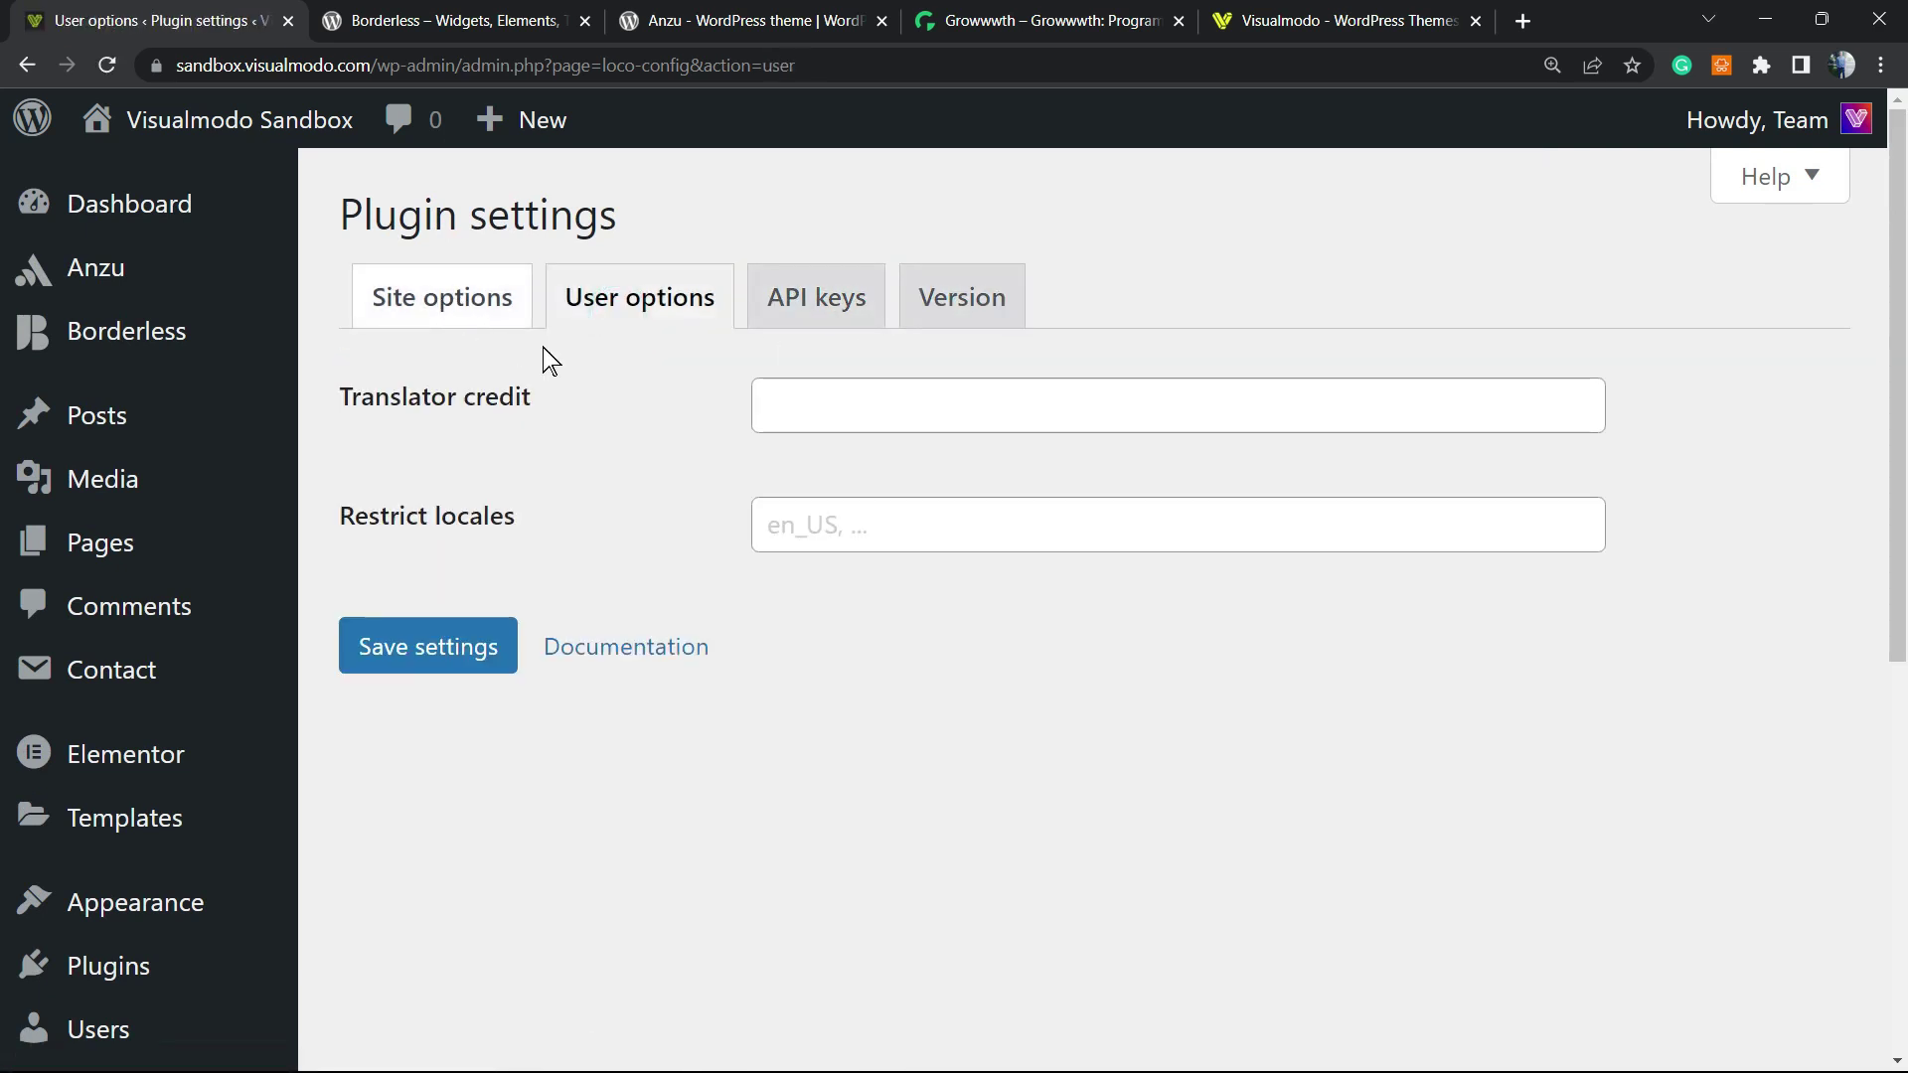
{"action": "left_click", "coordinate": [442, 298]}
Step: Toggle the Grant access to roles checkboxes, leaving Translator checked, and save the settings
{"action": "scroll", "coordinate": [705, 485], "scroll_direction": "down", "scroll_amount": 5}
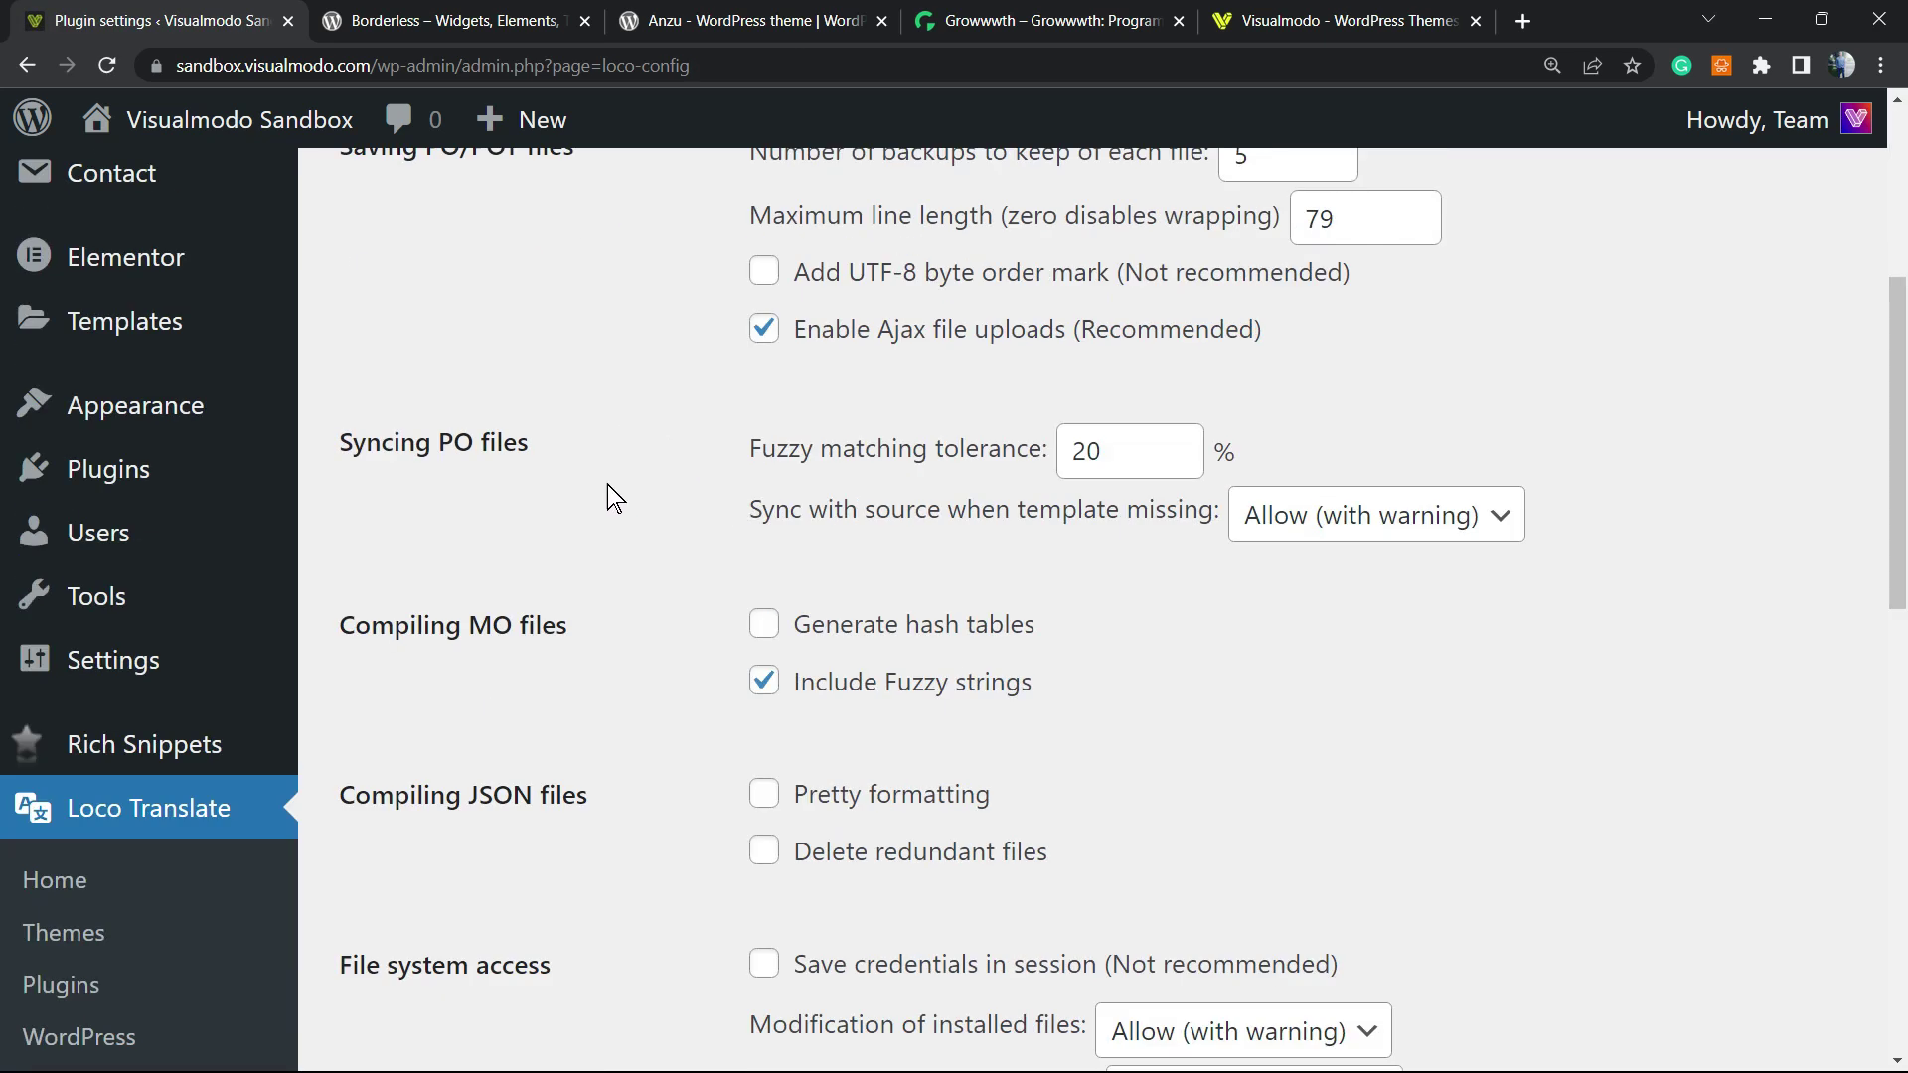
{"action": "scroll", "coordinate": [599, 588], "scroll_direction": "down", "scroll_amount": 7}
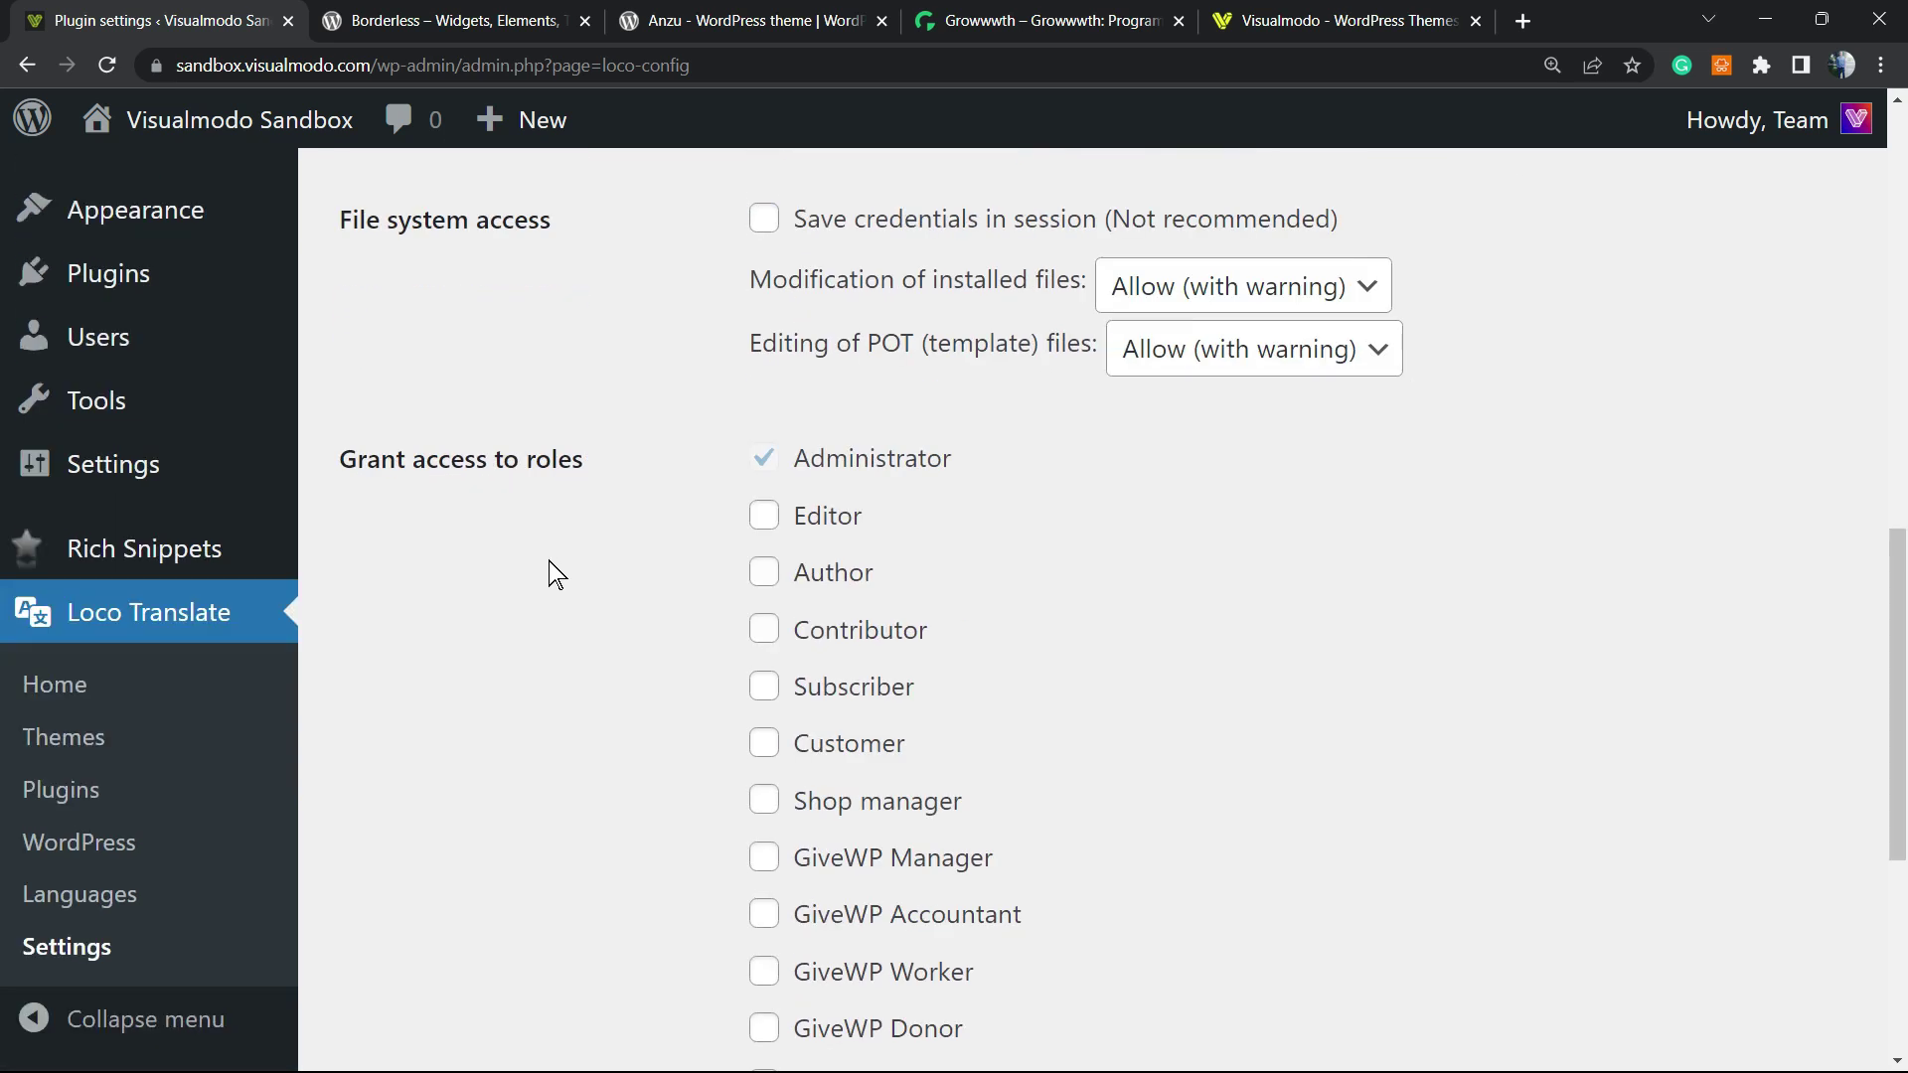
{"action": "triple_click", "coordinate": [484, 447]}
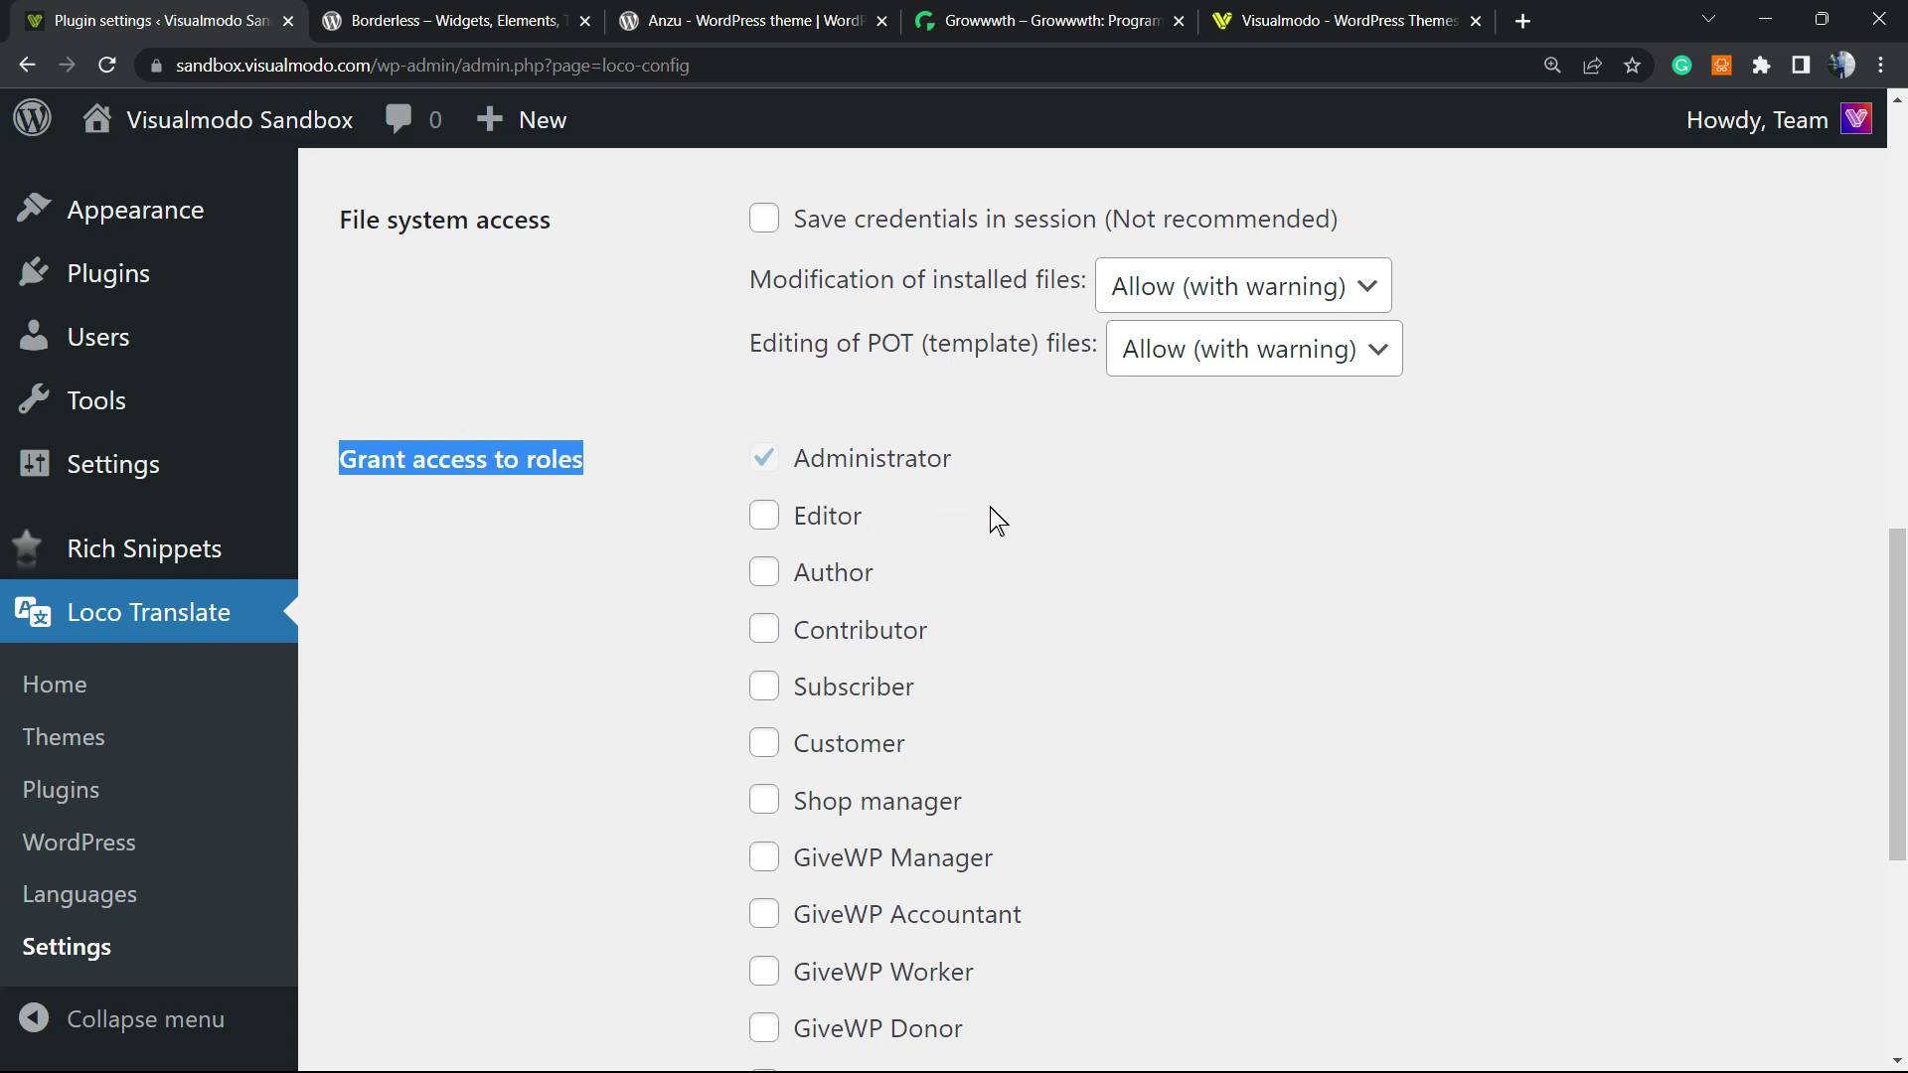
{"action": "left_click", "coordinate": [790, 521]}
{"action": "left_click", "coordinate": [808, 573]}
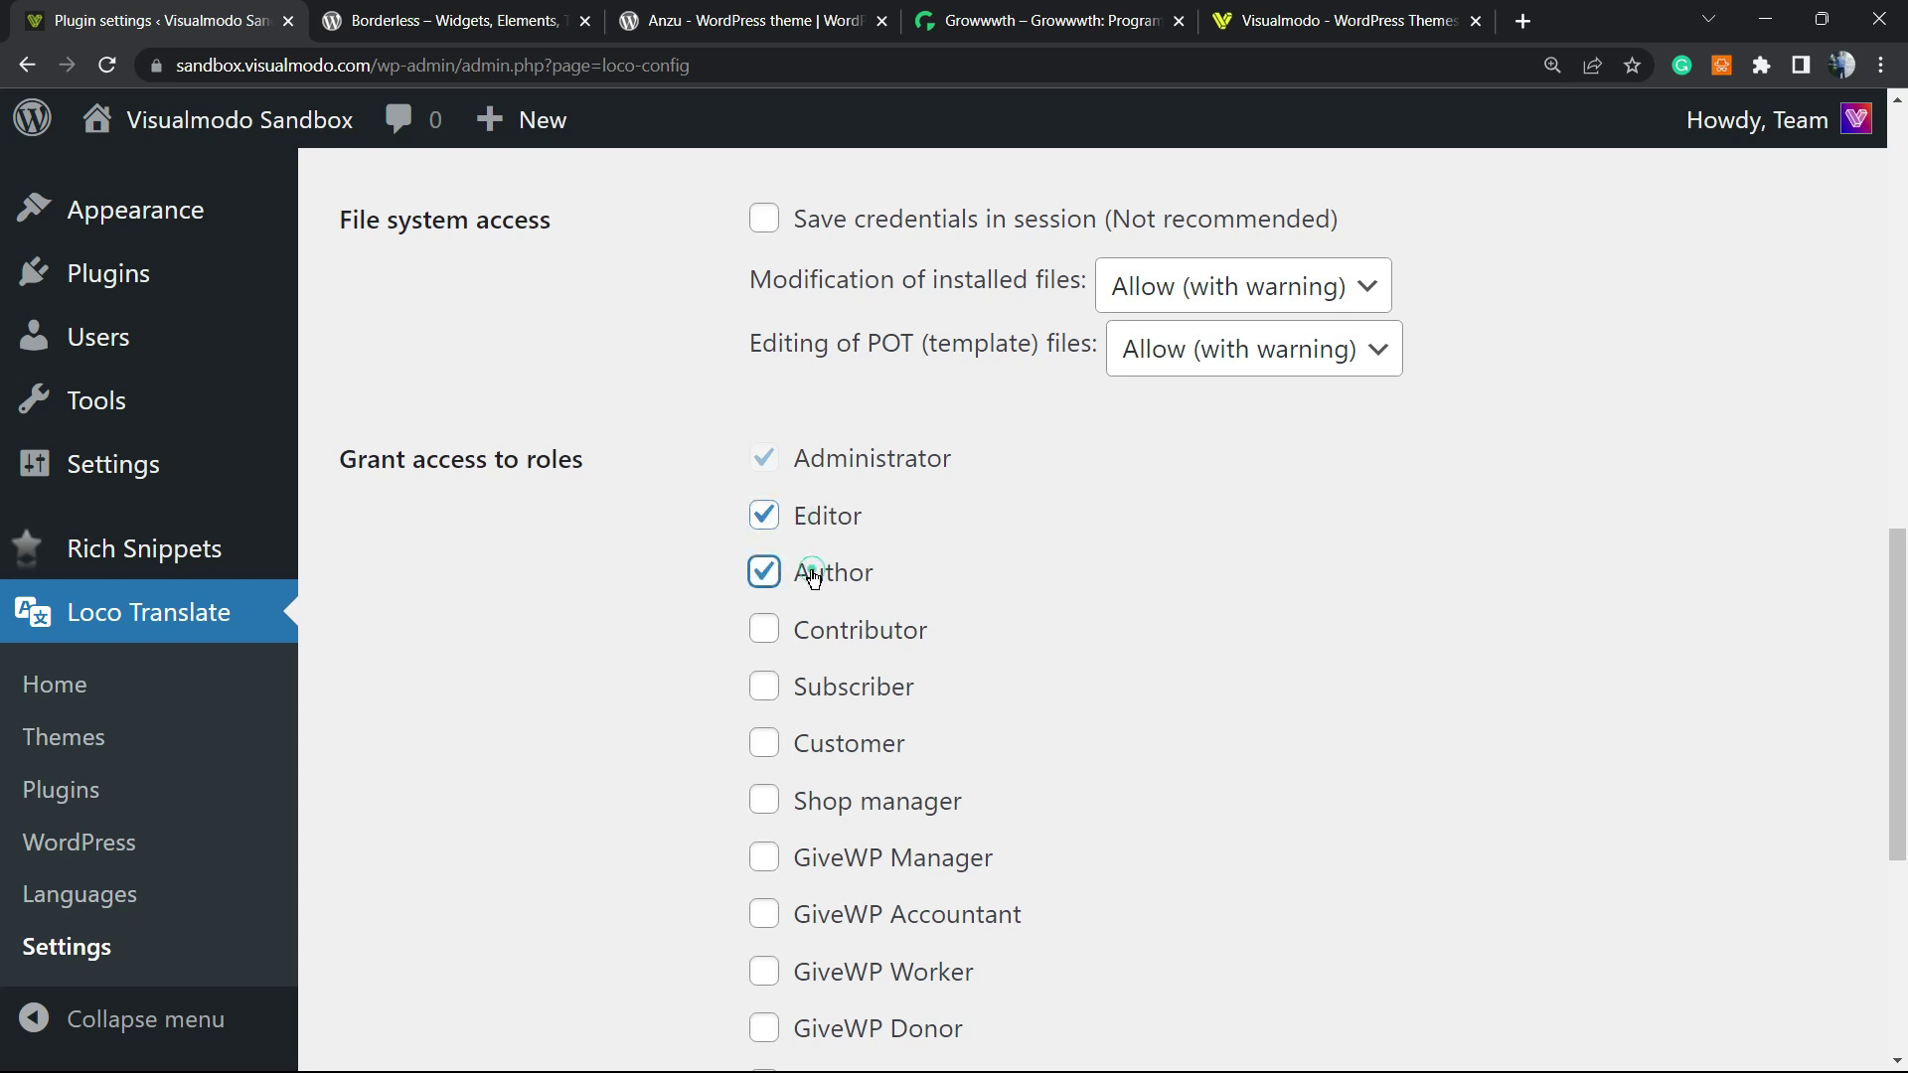
{"action": "left_click", "coordinate": [822, 626]}
{"action": "left_click", "coordinate": [837, 573]}
{"action": "left_click", "coordinate": [829, 523]}
{"action": "scroll", "coordinate": [622, 642], "scroll_direction": "down", "scroll_amount": 5}
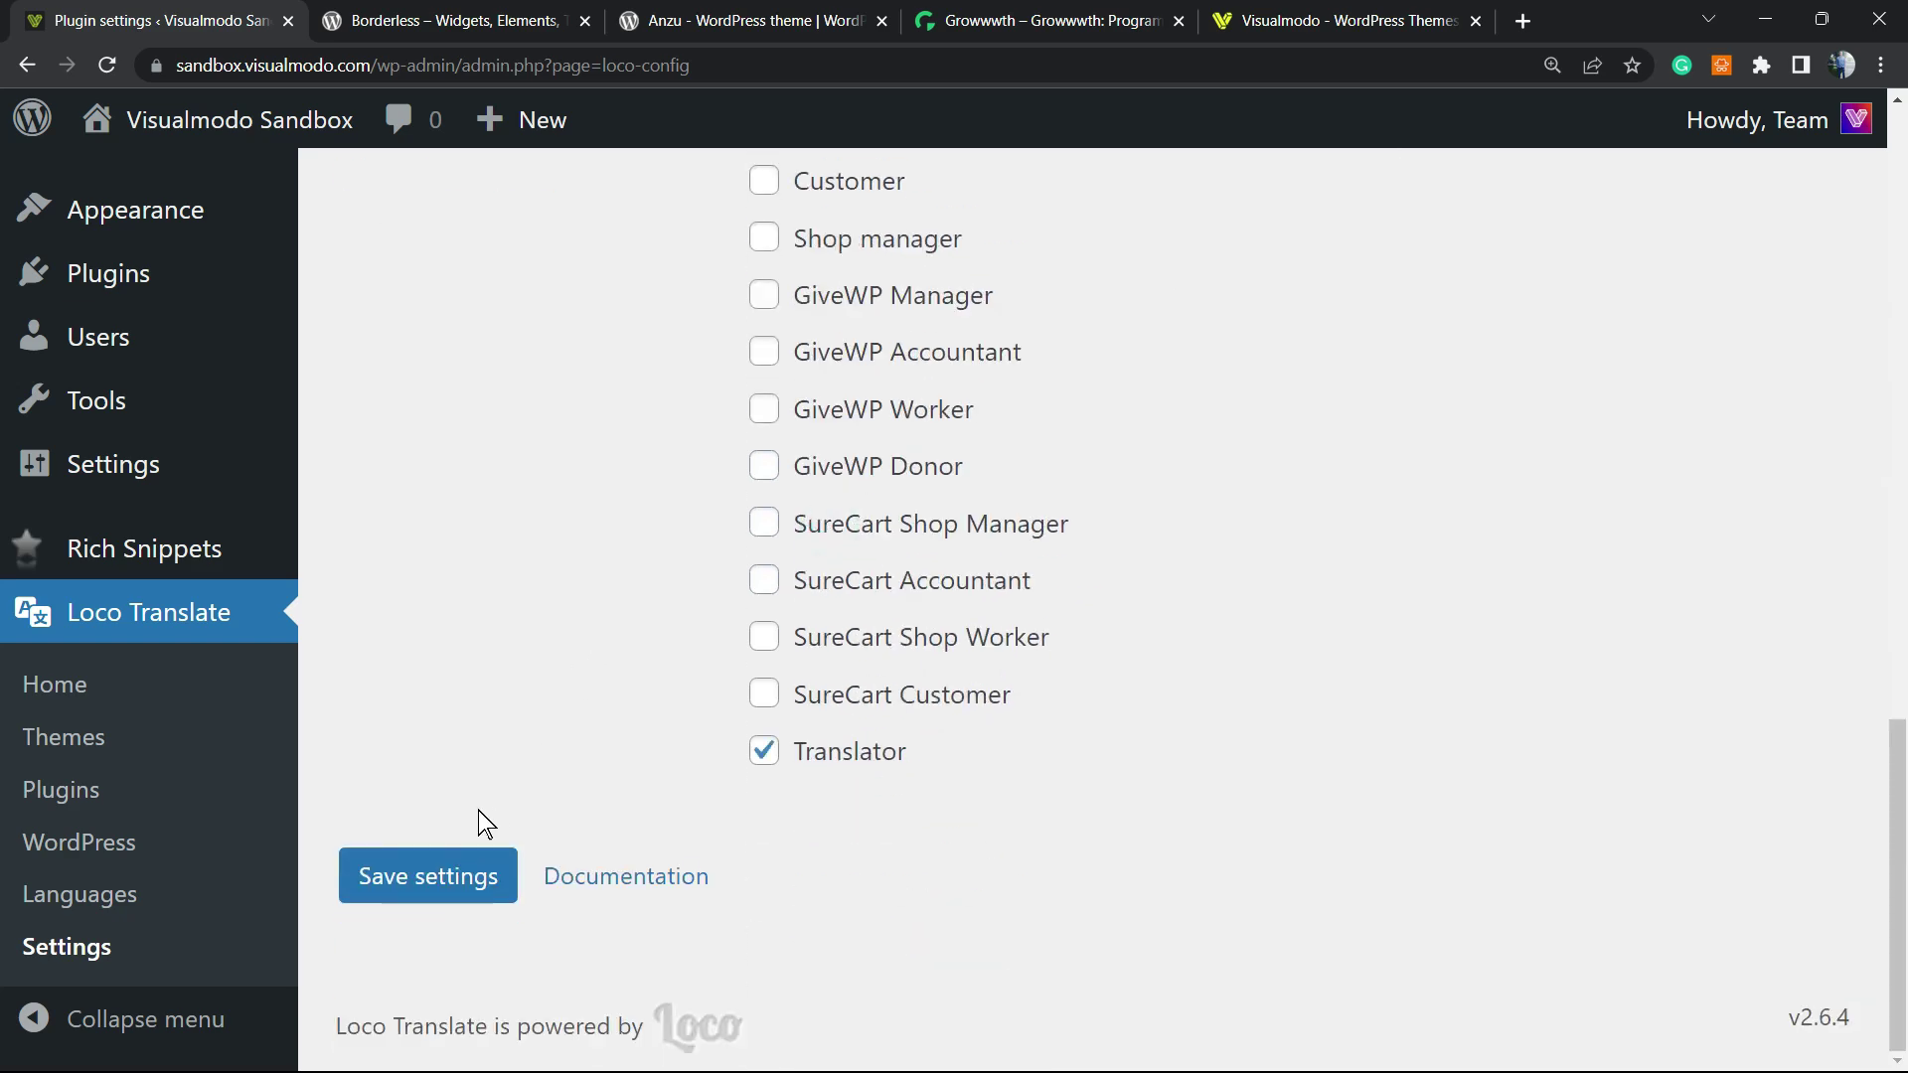
{"action": "left_click", "coordinate": [375, 892]}
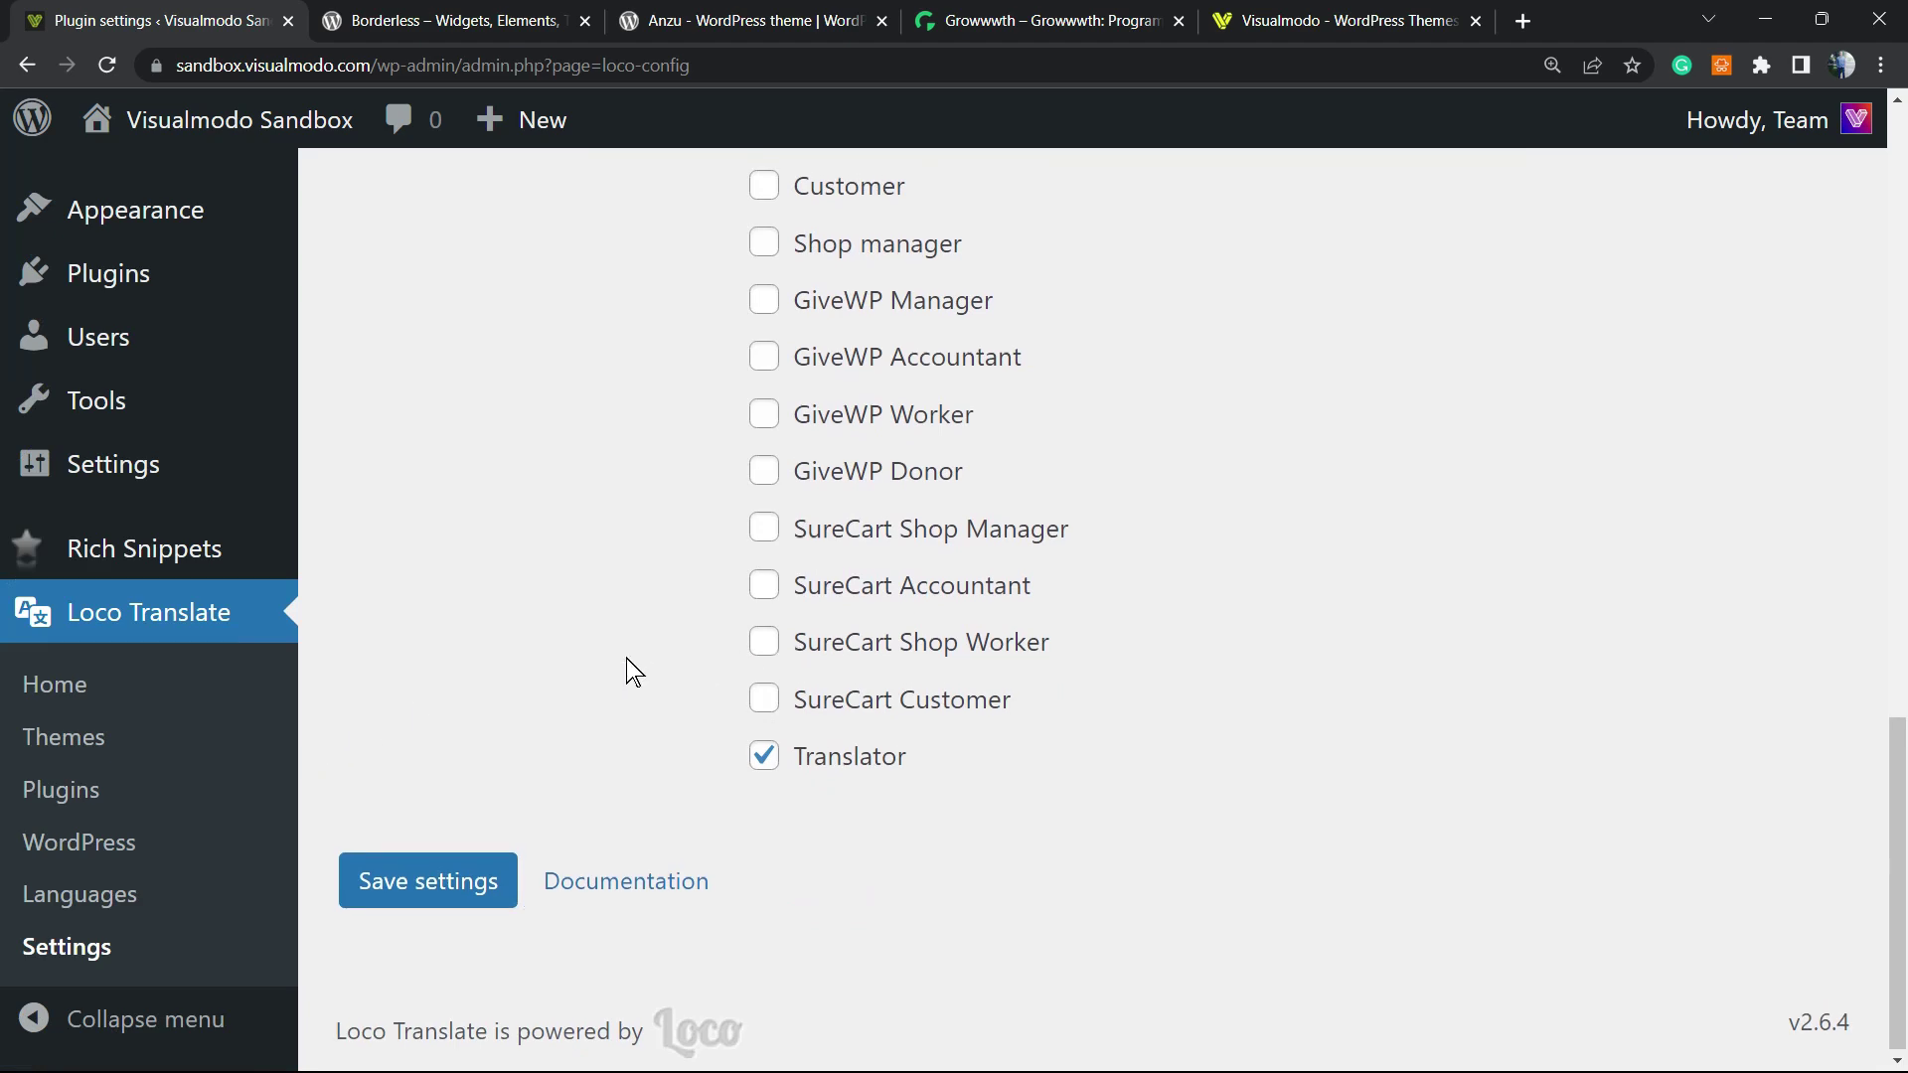
Step: Open the Installed languages page showing English (United States) and Portuguese (Brazil)
{"action": "scroll", "coordinate": [623, 660], "scroll_direction": "up", "scroll_amount": 5}
{"action": "scroll", "coordinate": [614, 660], "scroll_direction": "up", "scroll_amount": 7}
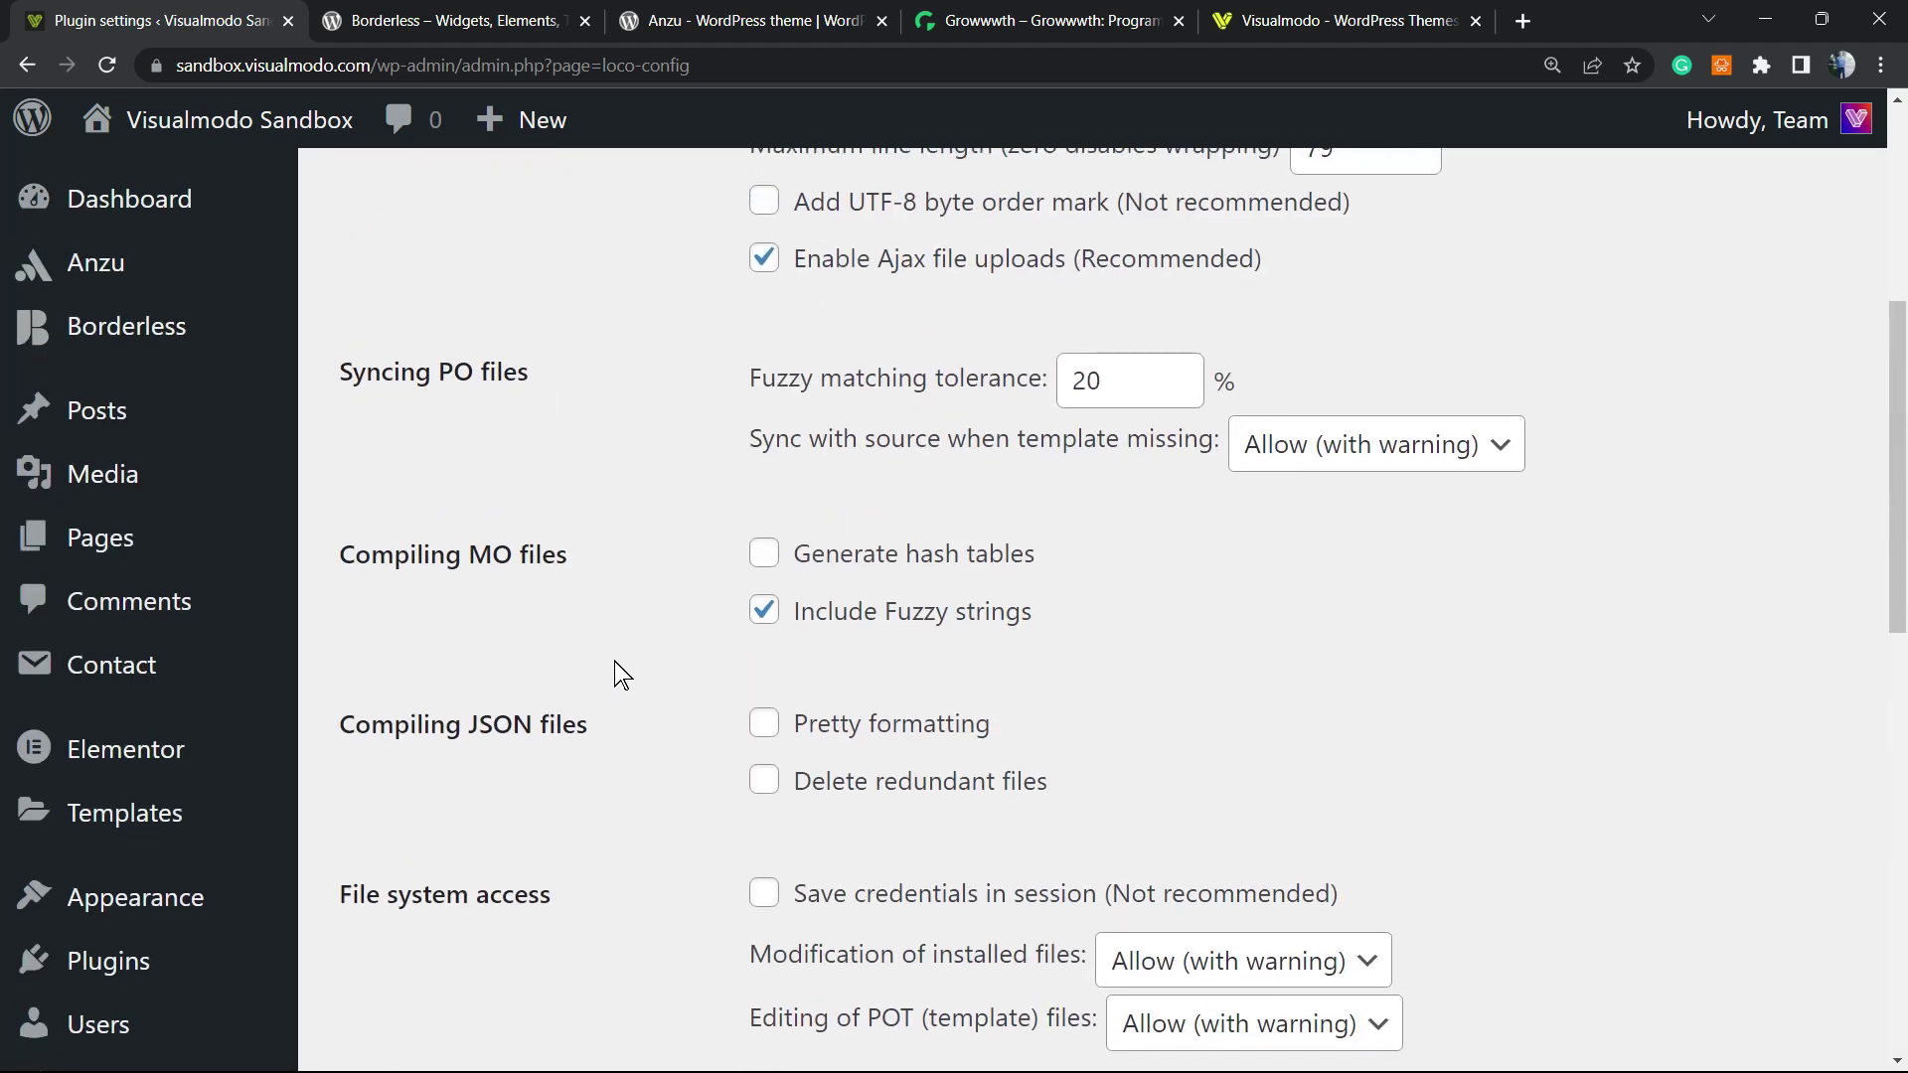
{"action": "scroll", "coordinate": [614, 659], "scroll_direction": "down", "scroll_amount": 12}
{"action": "scroll", "coordinate": [795, 745], "scroll_direction": "up", "scroll_amount": 9}
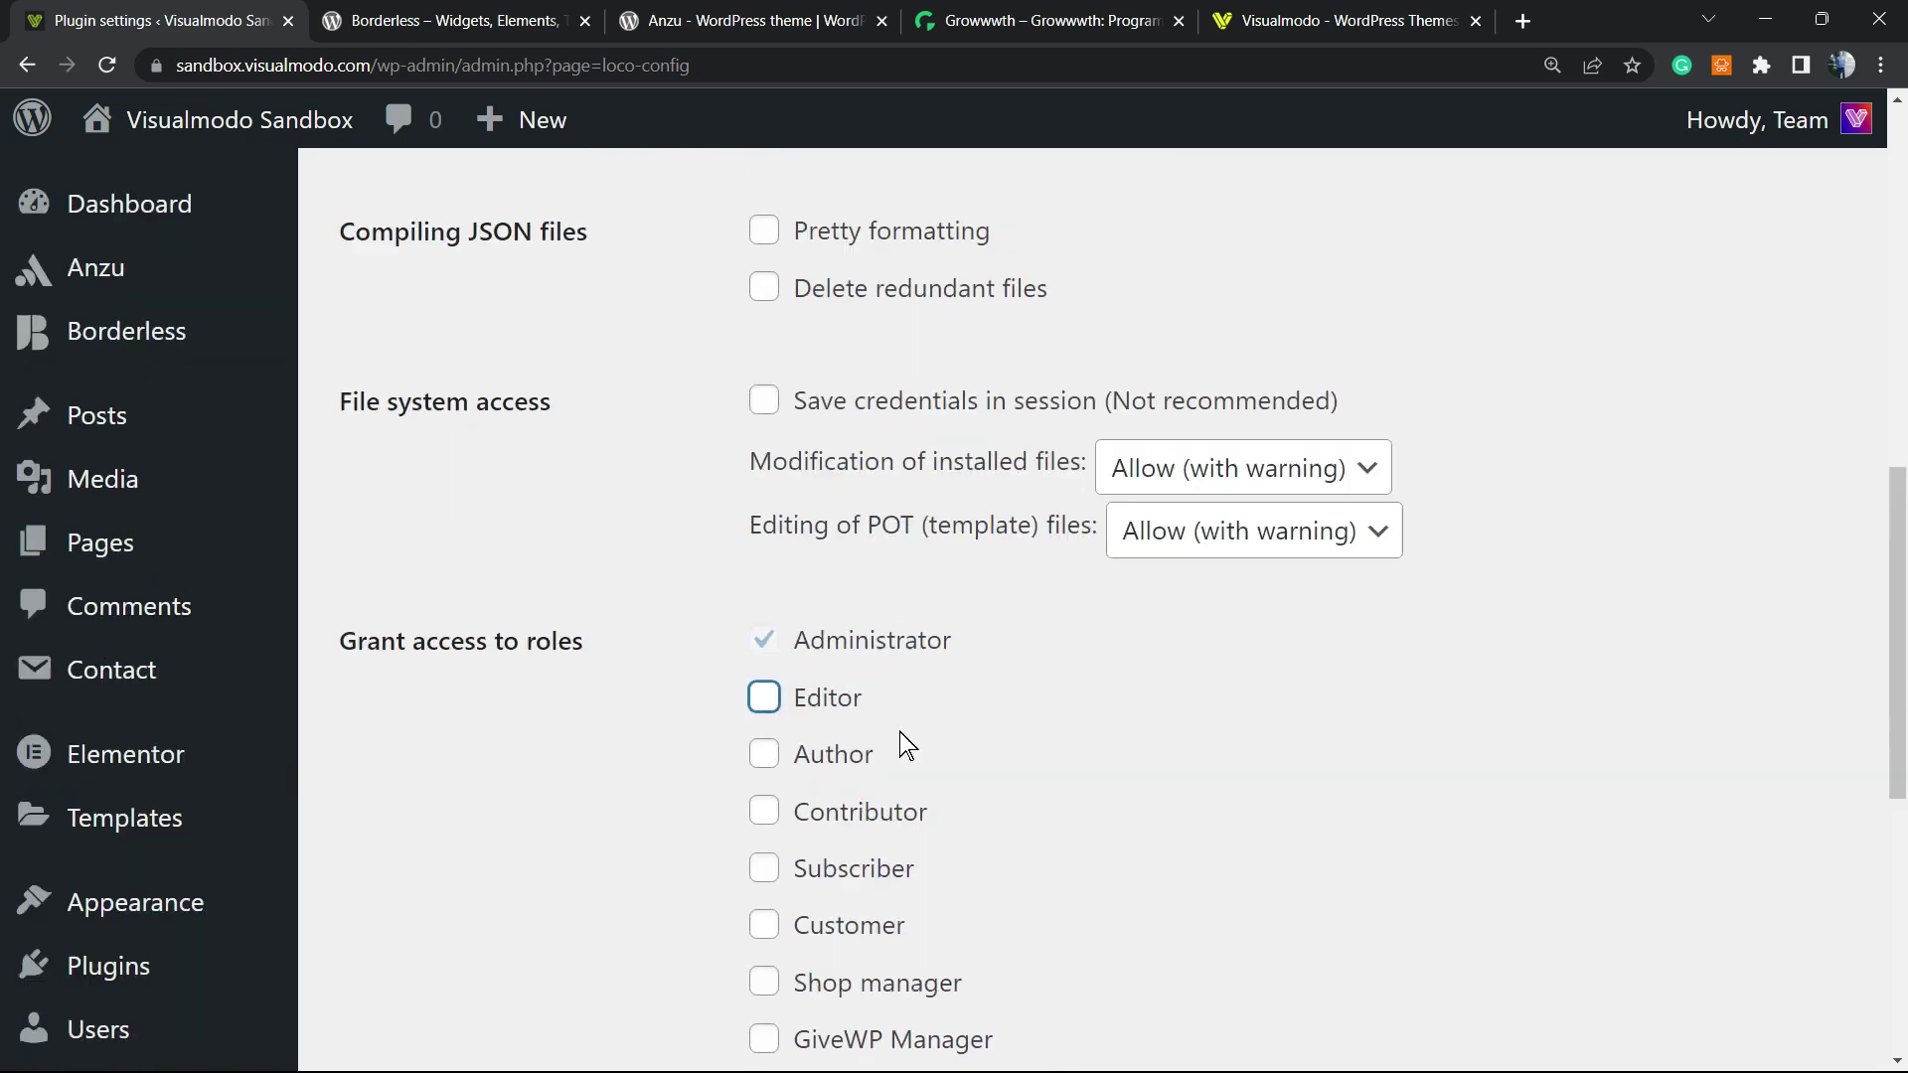
{"action": "scroll", "coordinate": [467, 699], "scroll_direction": "down", "scroll_amount": 9}
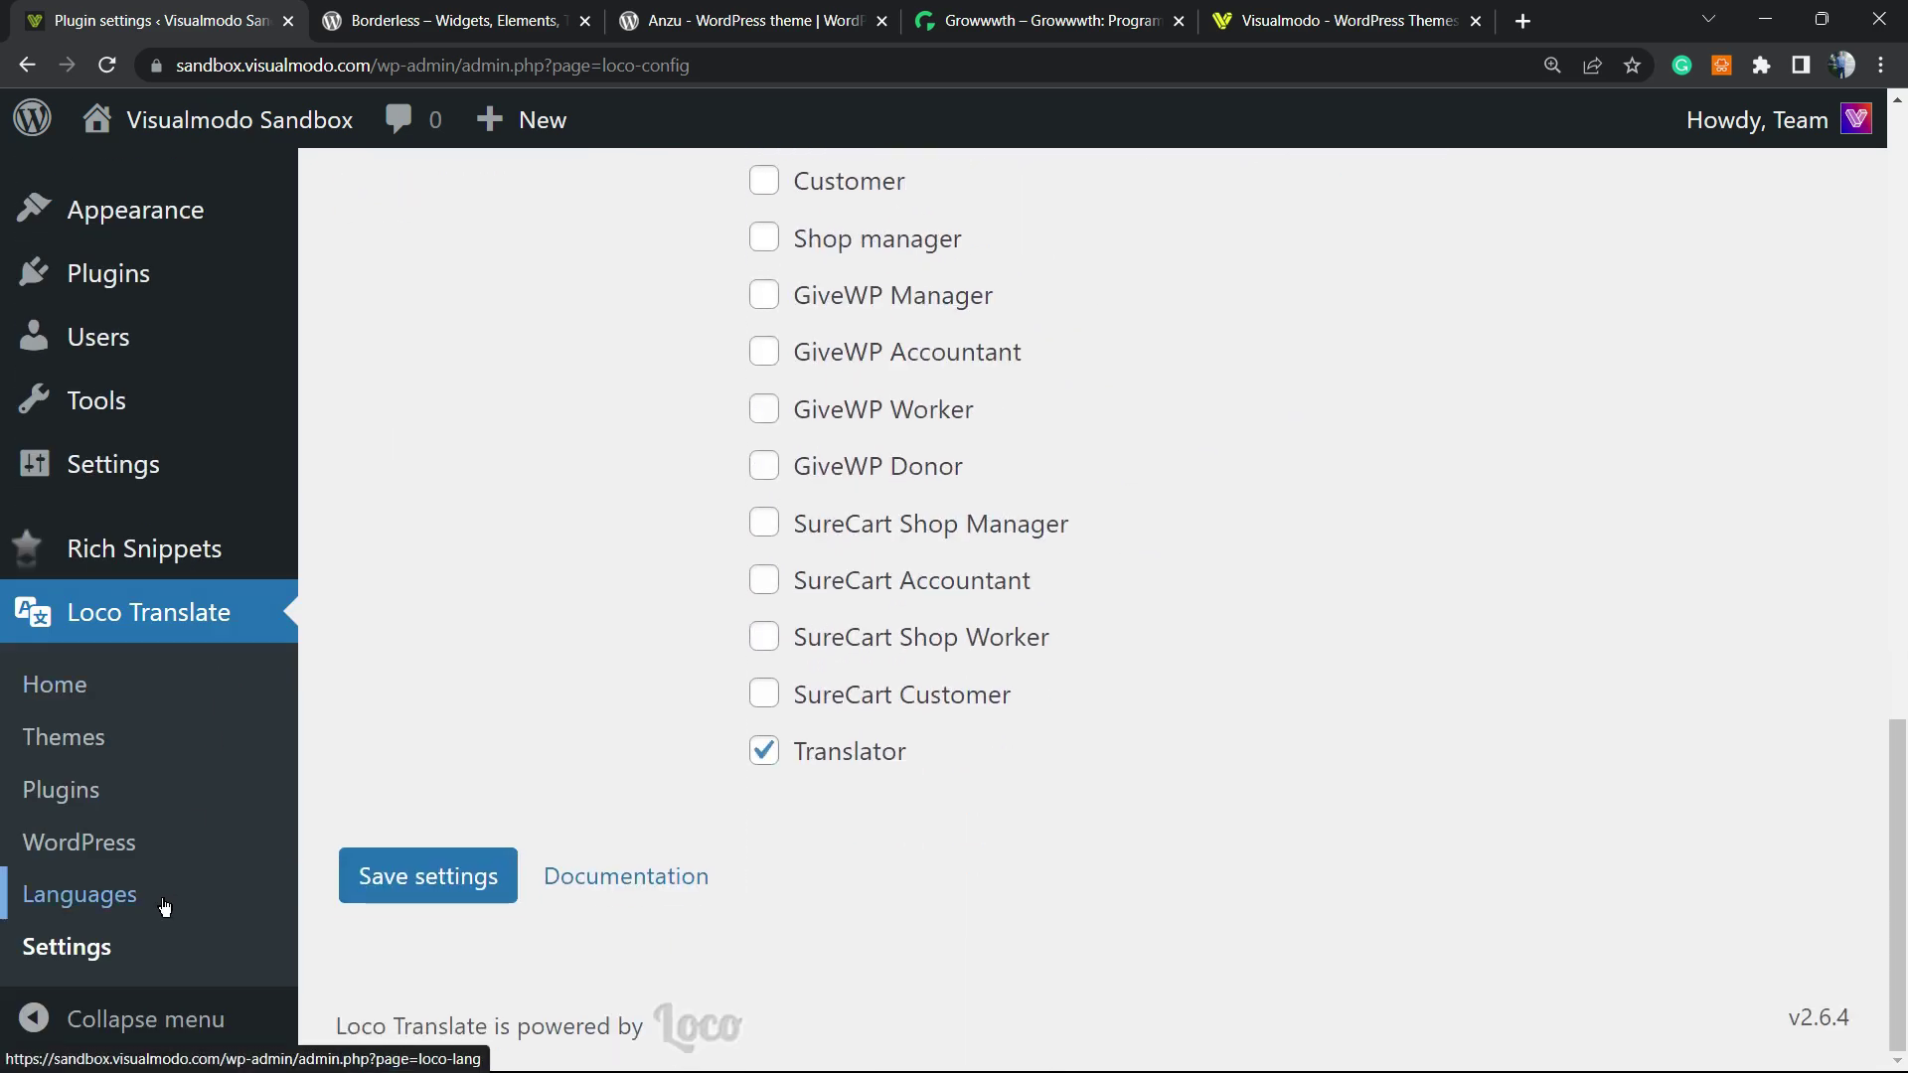
{"action": "left_click", "coordinate": [107, 892]}
{"action": "scroll", "coordinate": [450, 660], "scroll_direction": "up", "scroll_amount": 7}
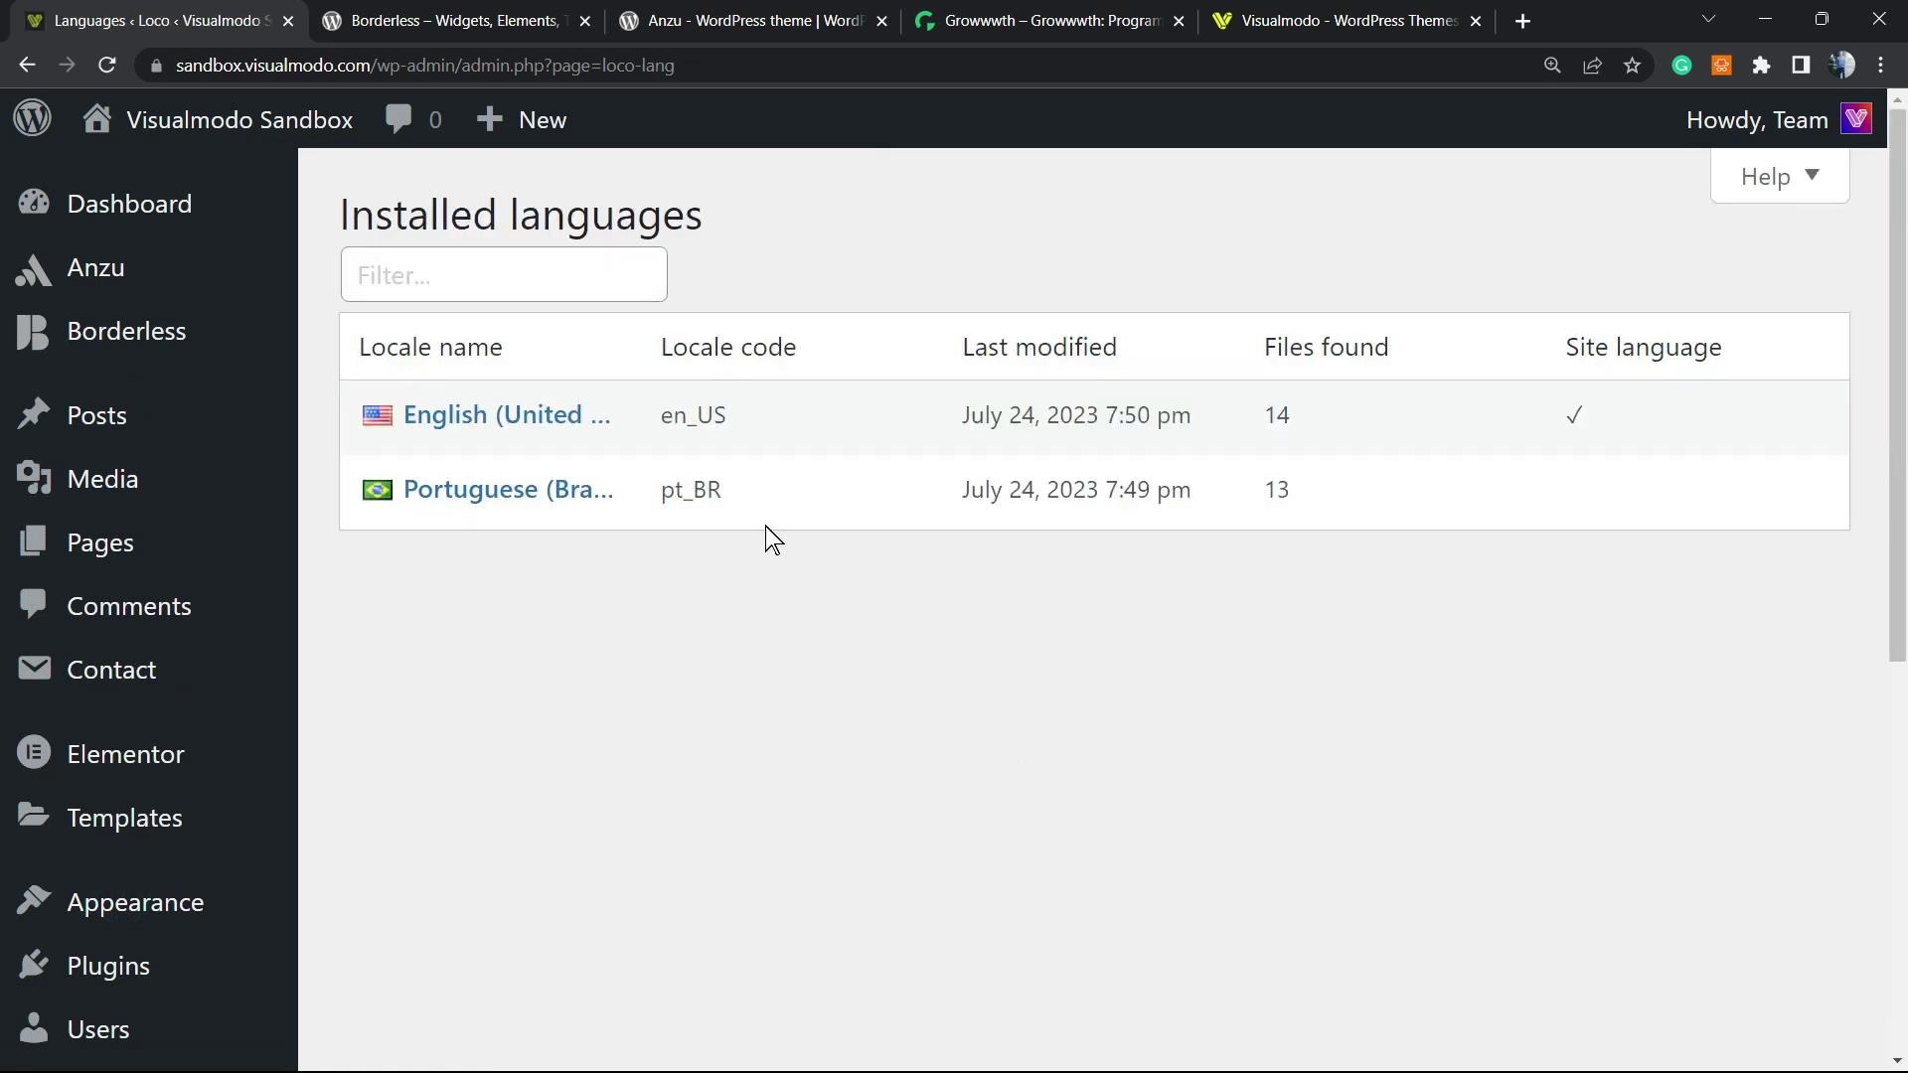
Step: Focus the Languages filter box and scroll the installed languages list showing en_US and pt_BR
{"action": "left_click", "coordinate": [586, 275]}
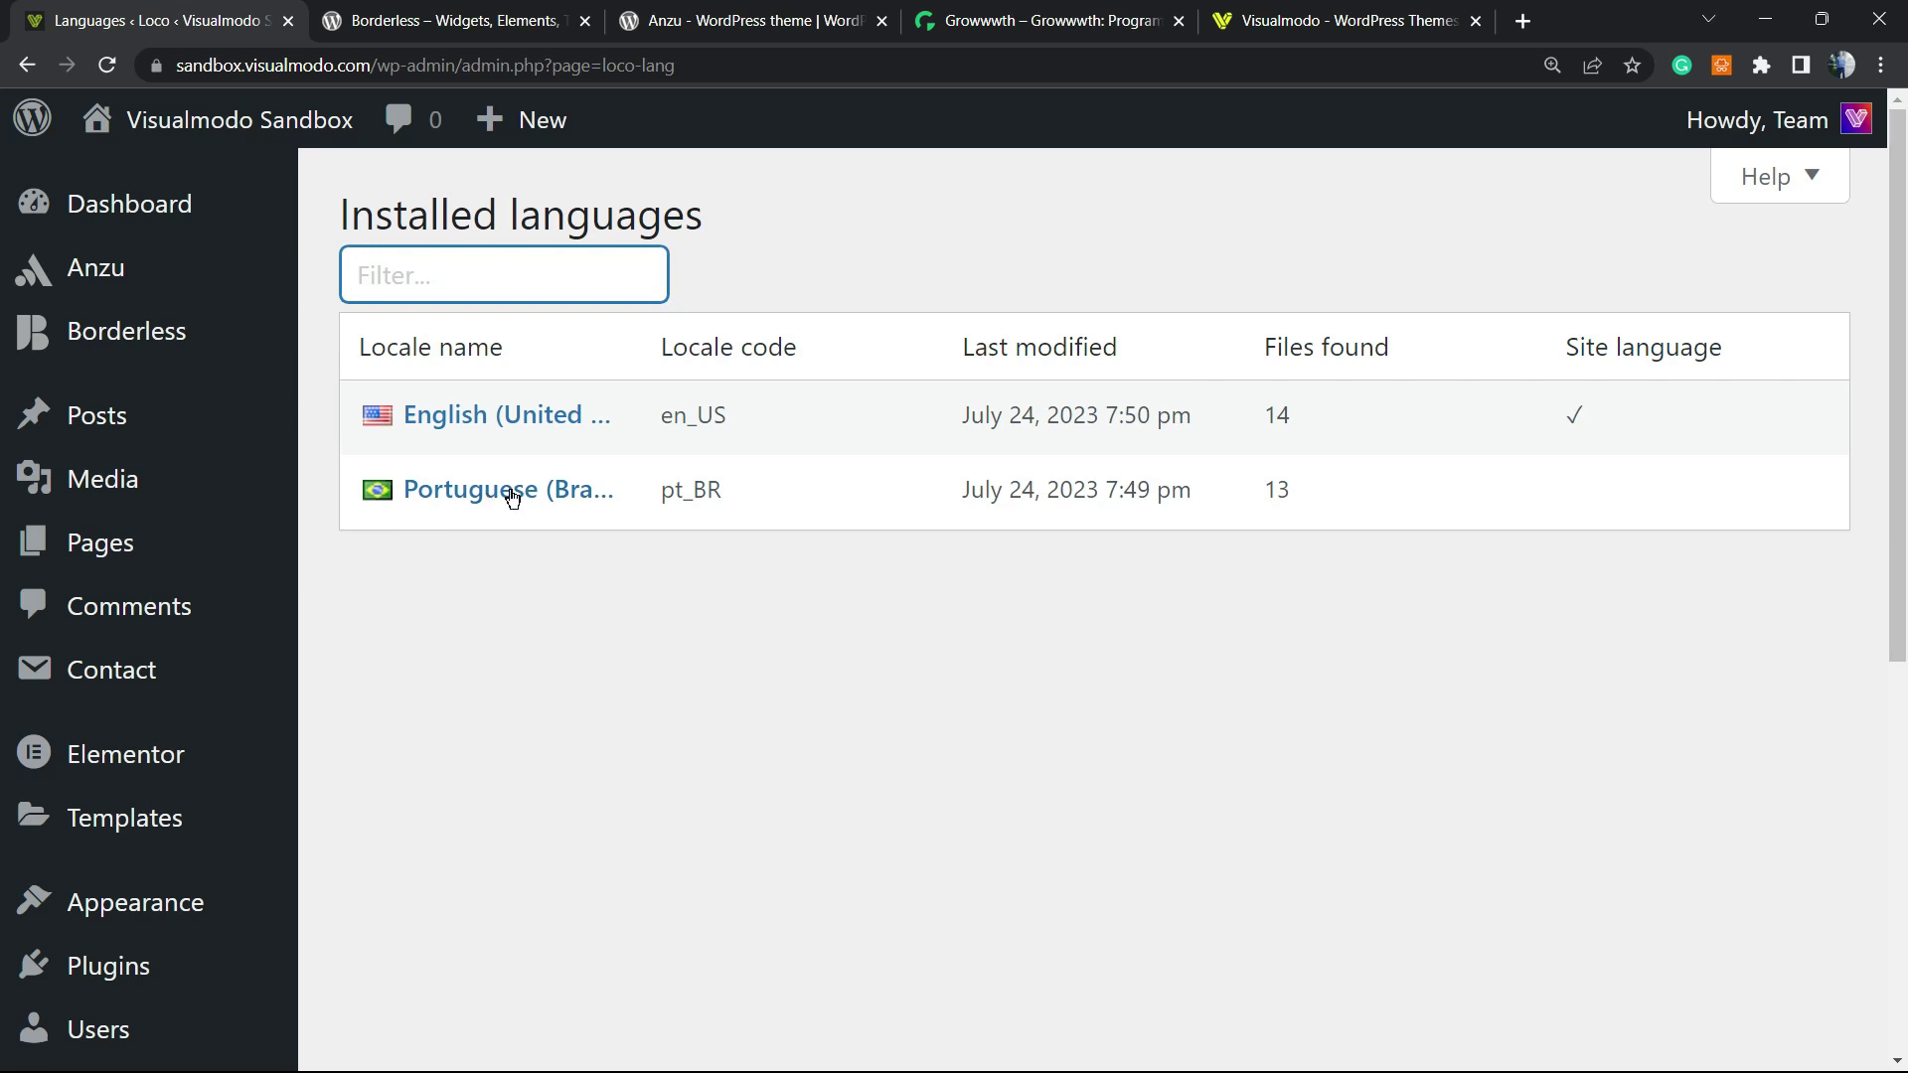
{"action": "left_click", "coordinate": [511, 286]}
{"action": "scroll", "coordinate": [345, 677], "scroll_direction": "down", "scroll_amount": 7}
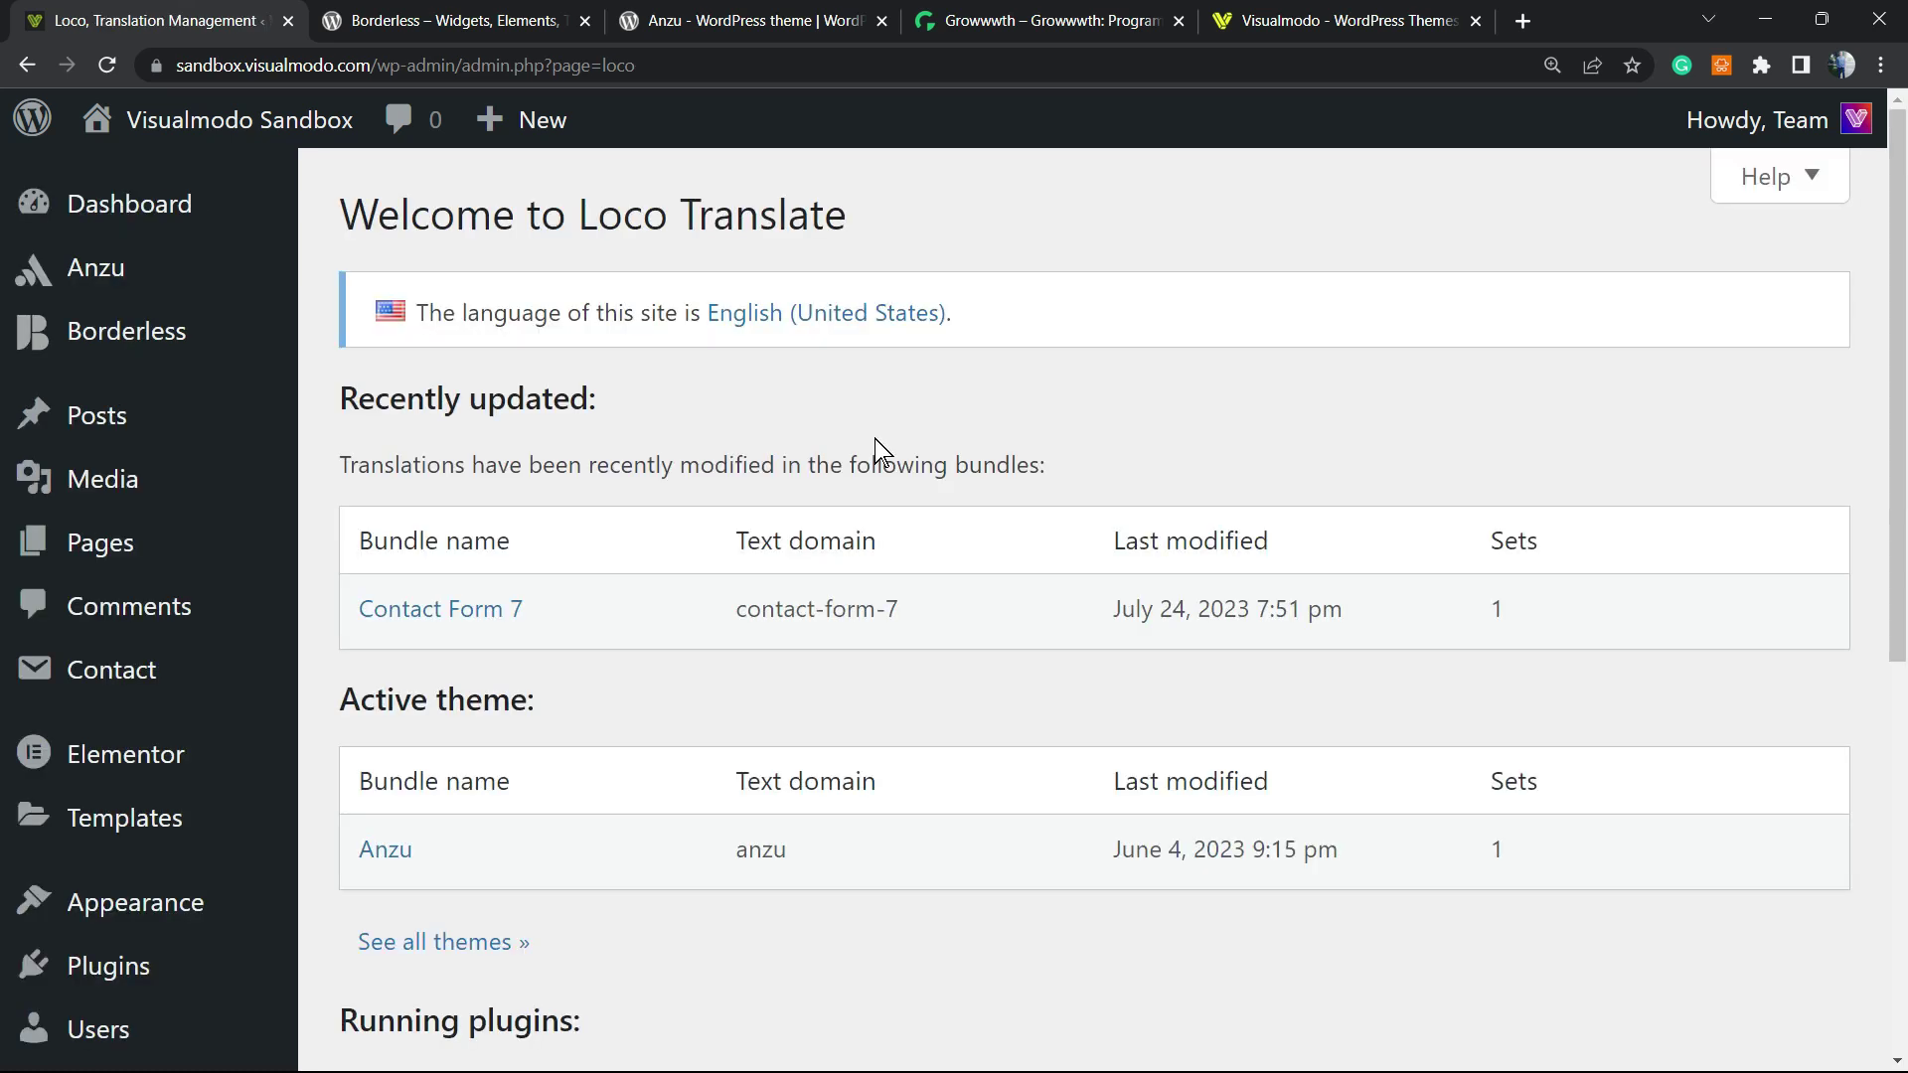
Step: Scroll the Loco Translate bundle lists and select WPS Hide Login's last-modified date
{"action": "scroll", "coordinate": [903, 550], "scroll_direction": "down", "scroll_amount": 2}
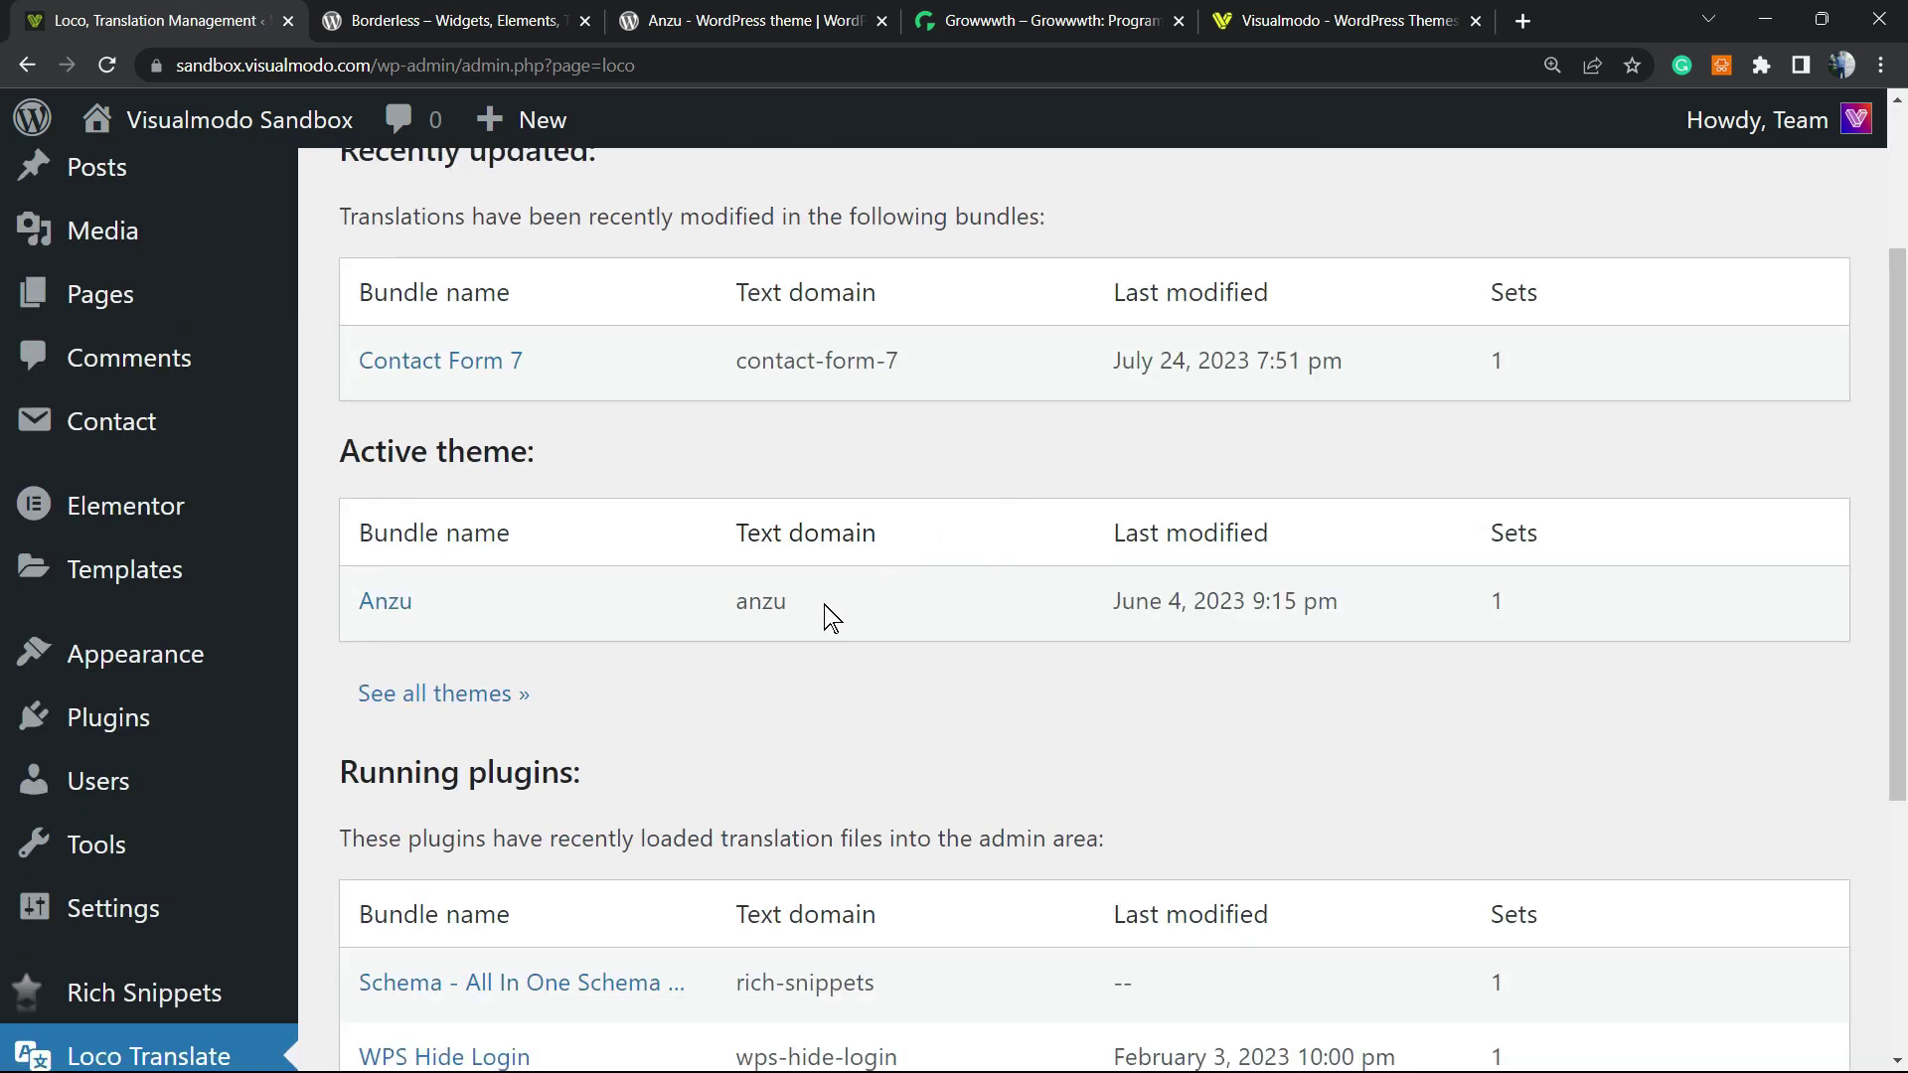
{"action": "scroll", "coordinate": [816, 616], "scroll_direction": "down", "scroll_amount": 4}
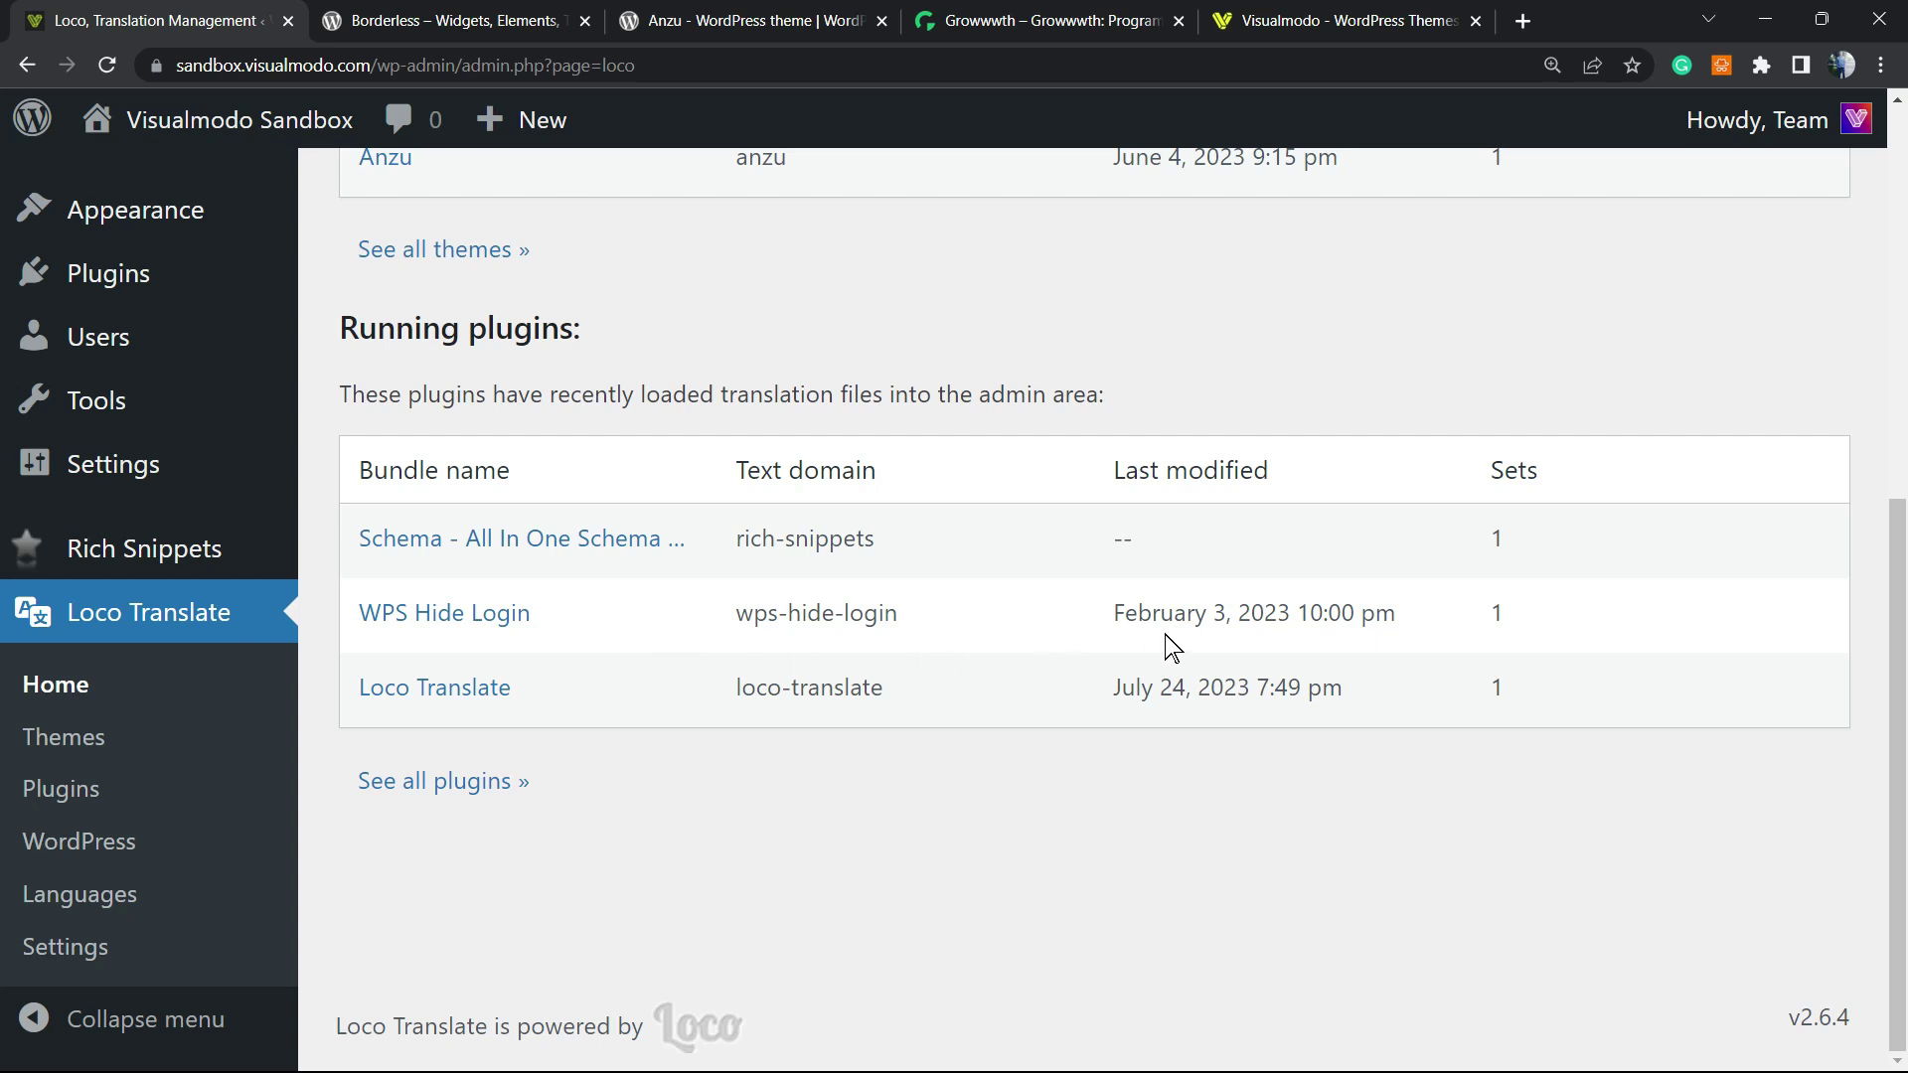
{"action": "double_click", "coordinate": [1143, 613]}
{"action": "double_click", "coordinate": [1234, 613]}
{"action": "double_click", "coordinate": [1291, 613]}
{"action": "triple_click", "coordinate": [1287, 618]}
Step: Scroll back up the home page and go to the Borderless plugin page on WordPress.org
{"action": "scroll", "coordinate": [952, 658], "scroll_direction": "up", "scroll_amount": 7}
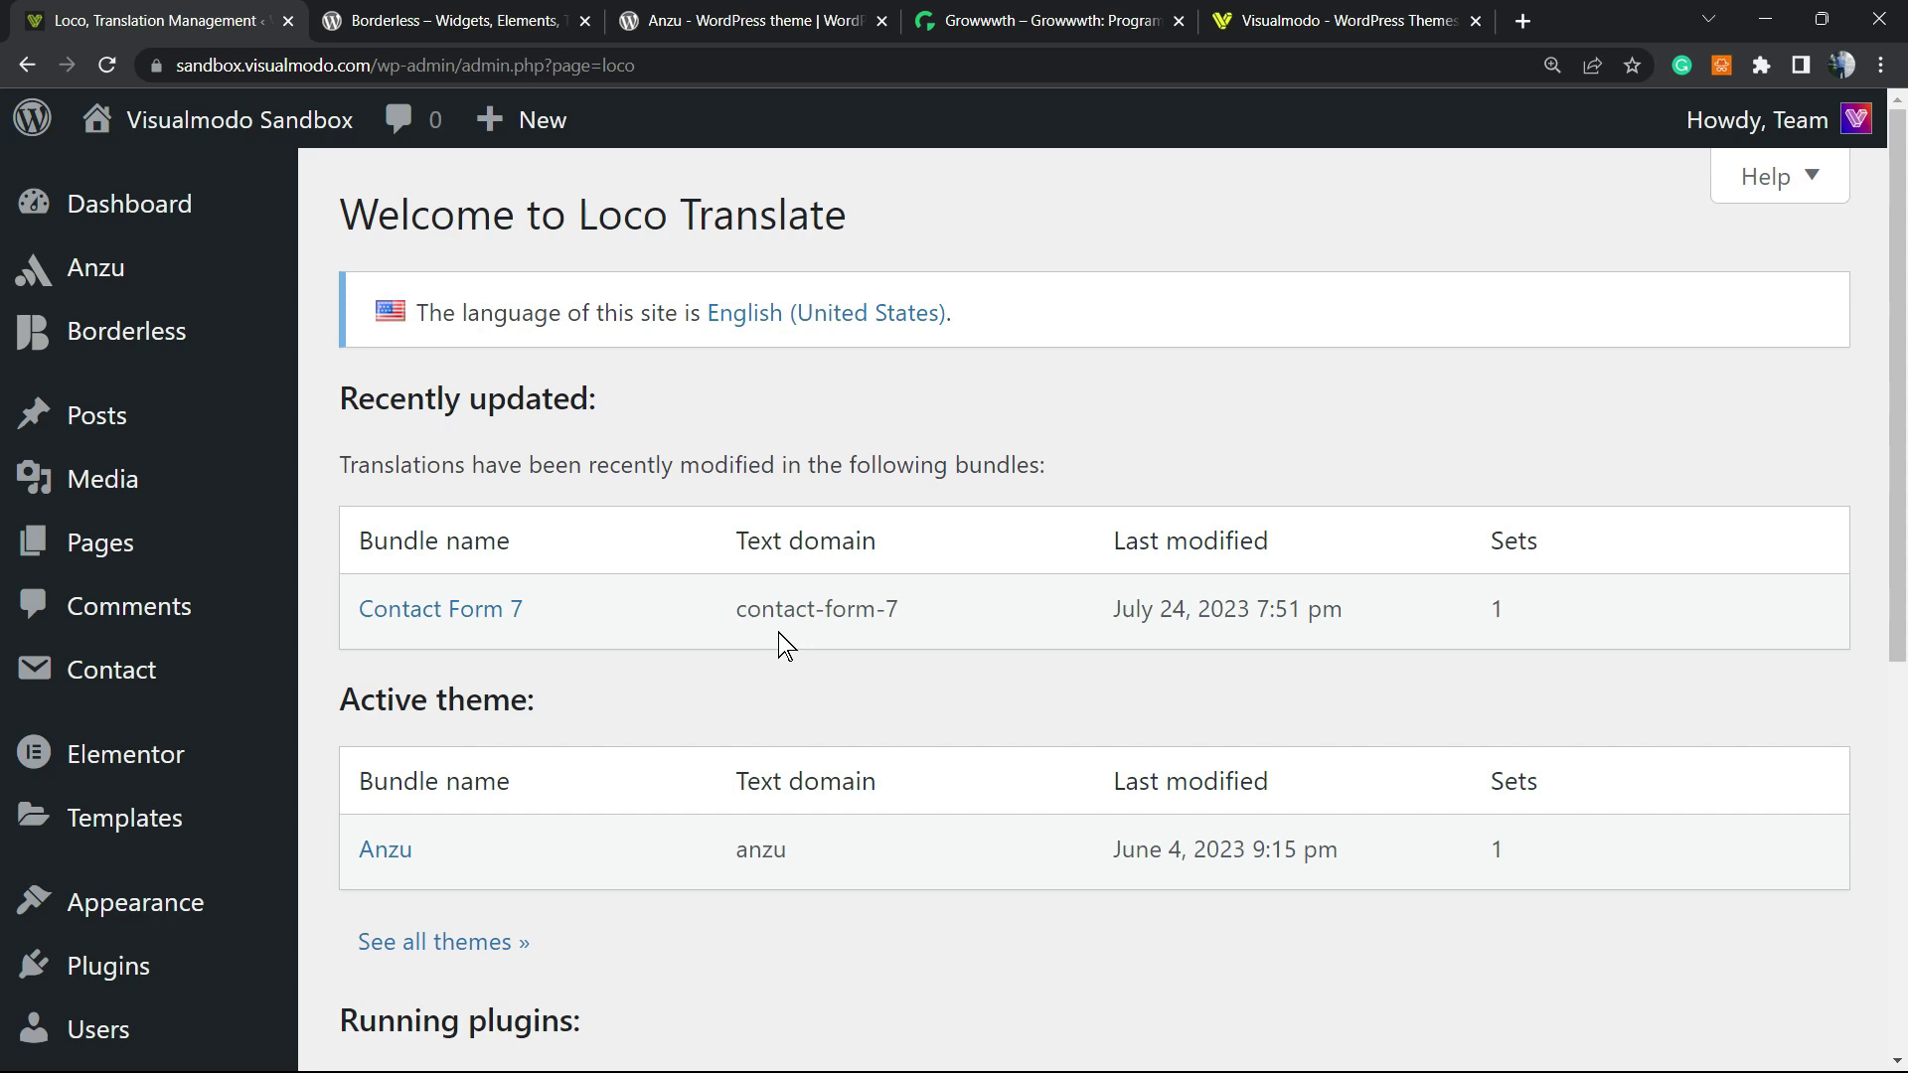
{"action": "scroll", "coordinate": [784, 645], "scroll_direction": "down", "scroll_amount": 9}
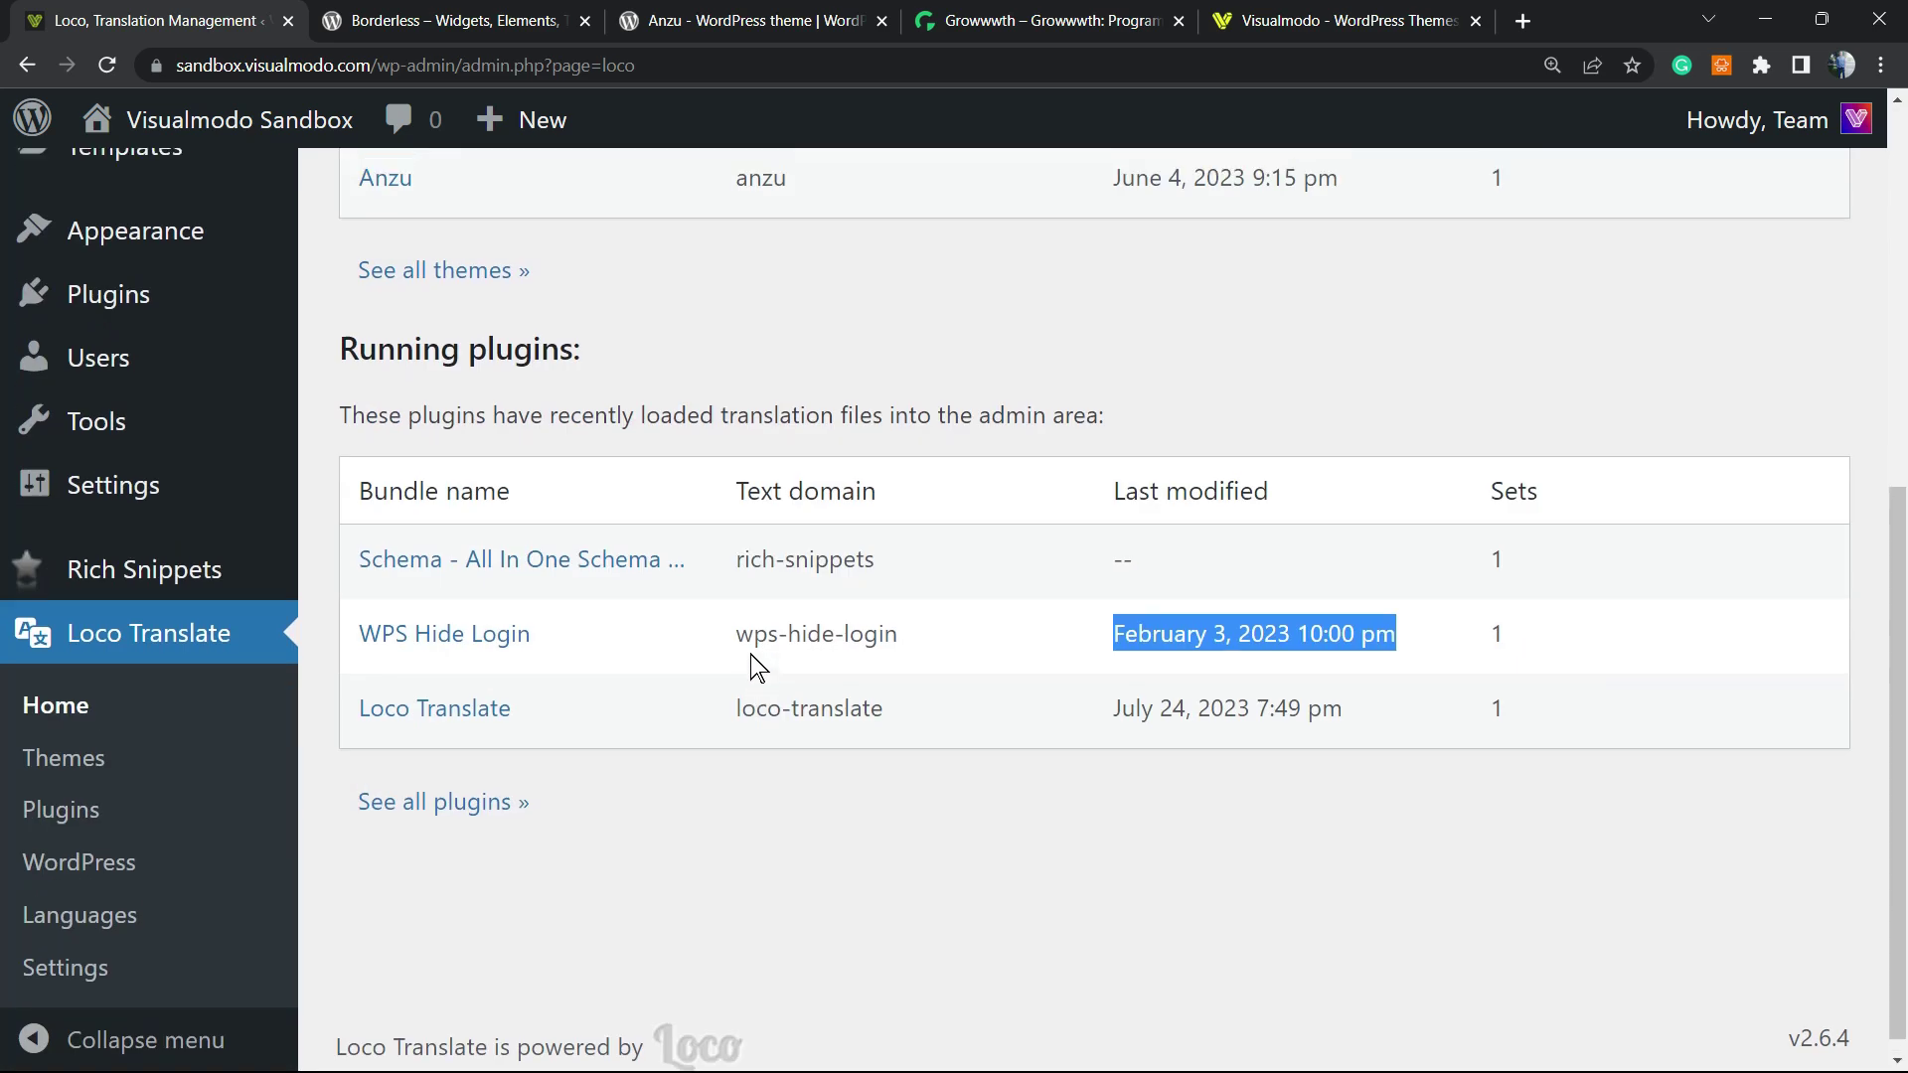
{"action": "scroll", "coordinate": [751, 651], "scroll_direction": "up", "scroll_amount": 5}
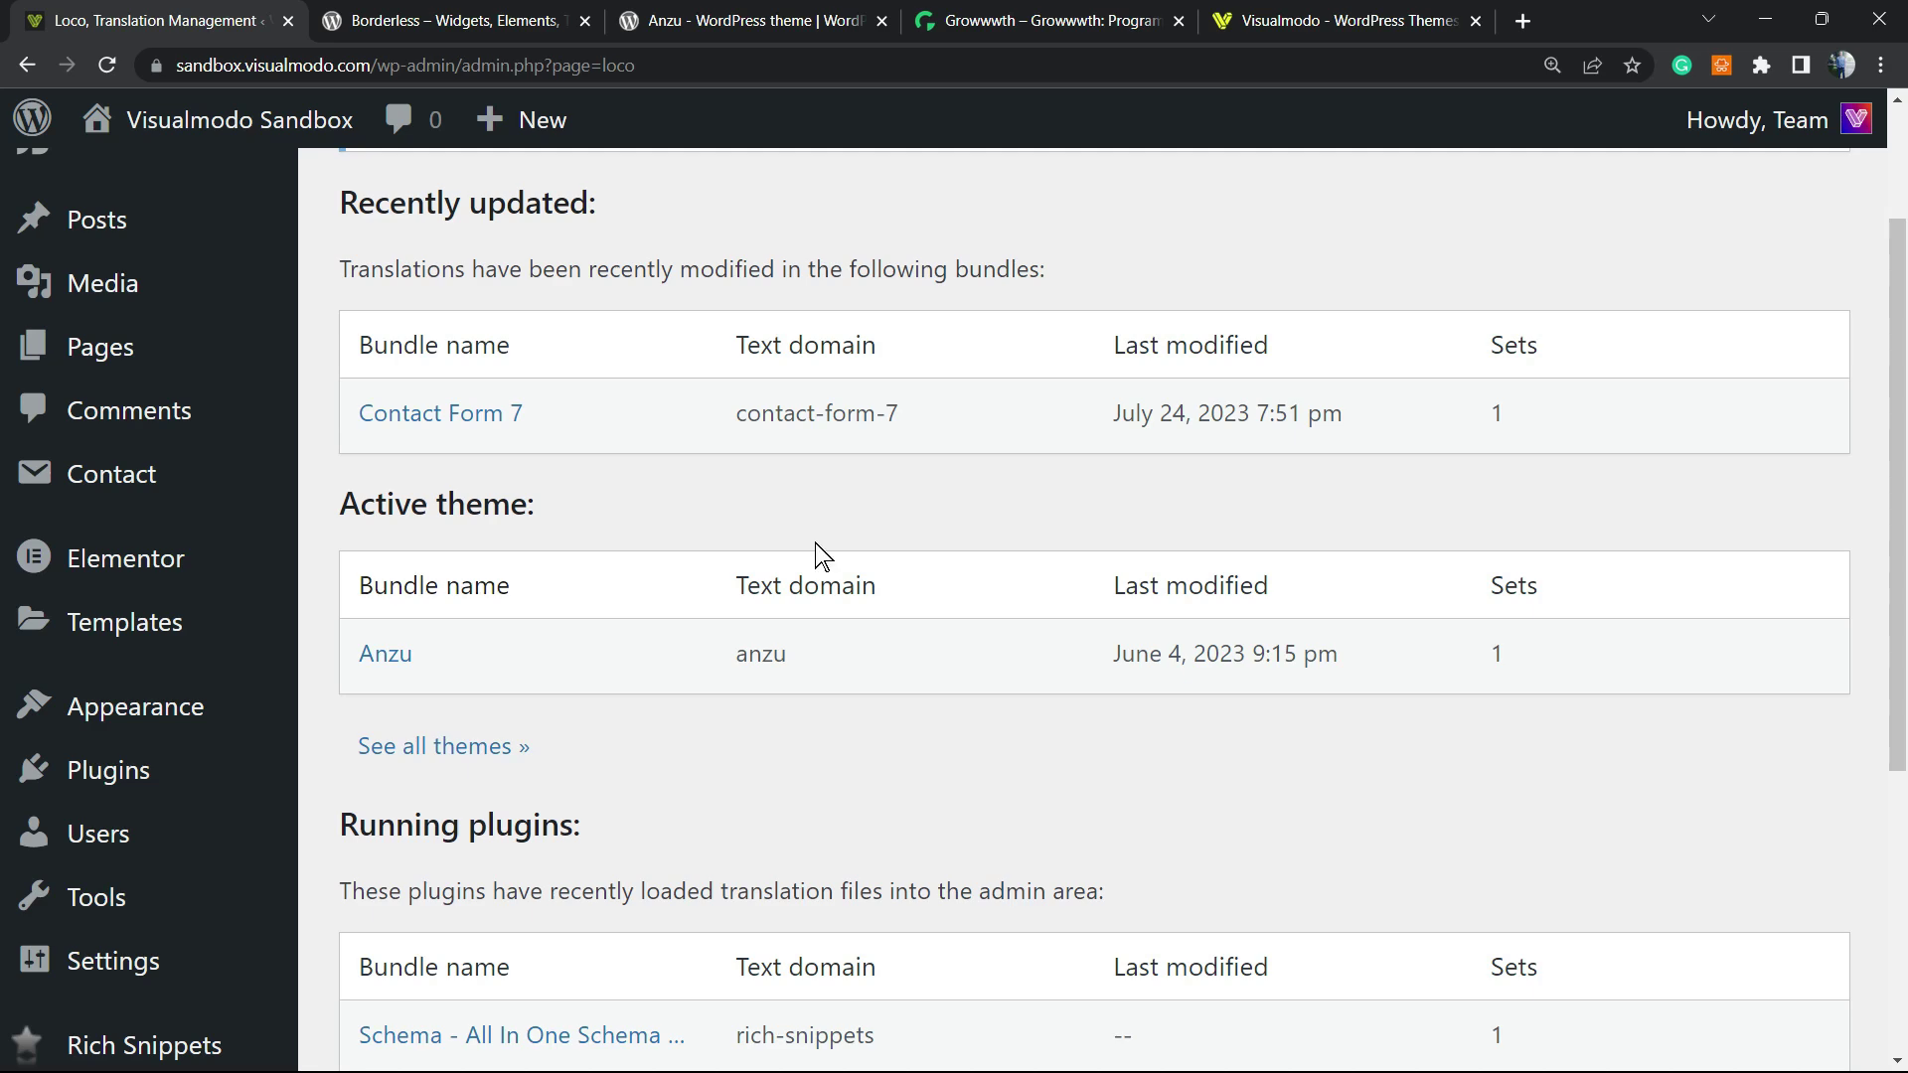
{"action": "scroll", "coordinate": [501, 477], "scroll_direction": "down", "scroll_amount": 5}
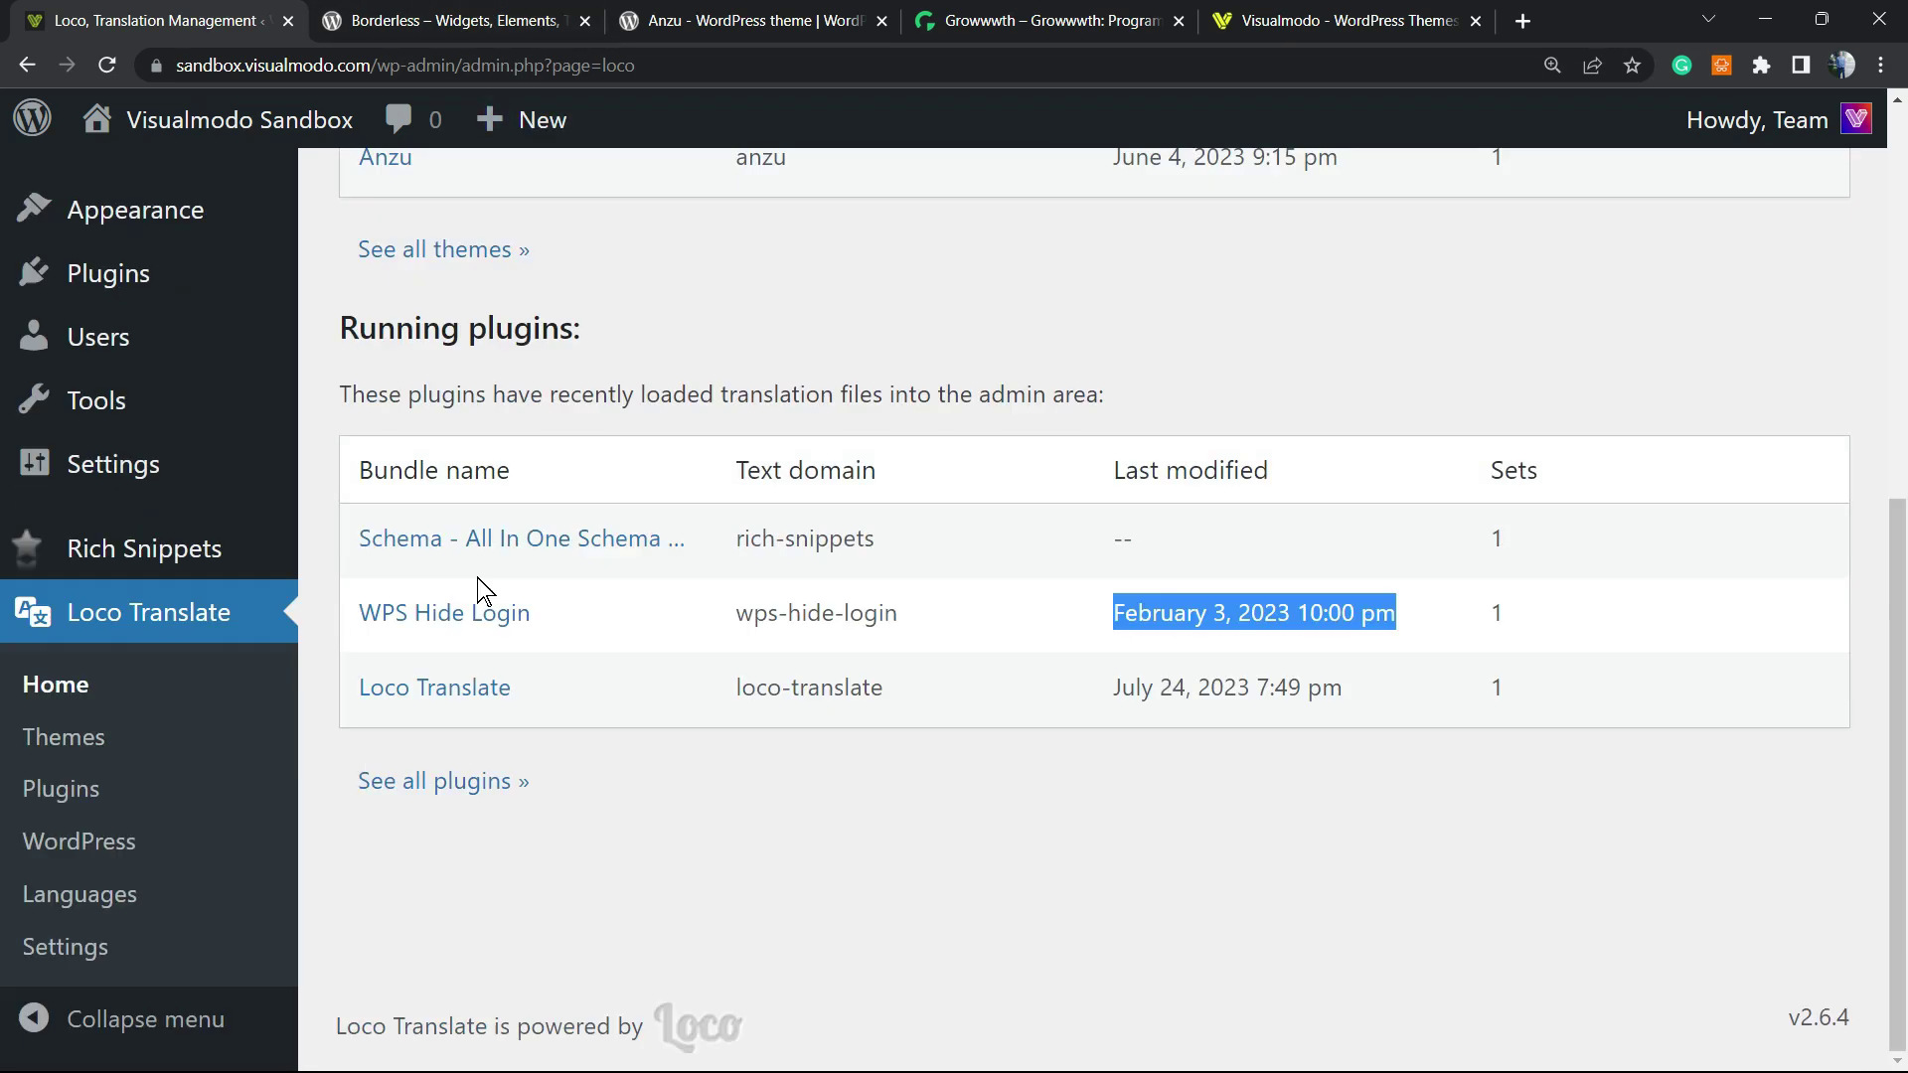
{"action": "scroll", "coordinate": [484, 579], "scroll_direction": "up", "scroll_amount": 10}
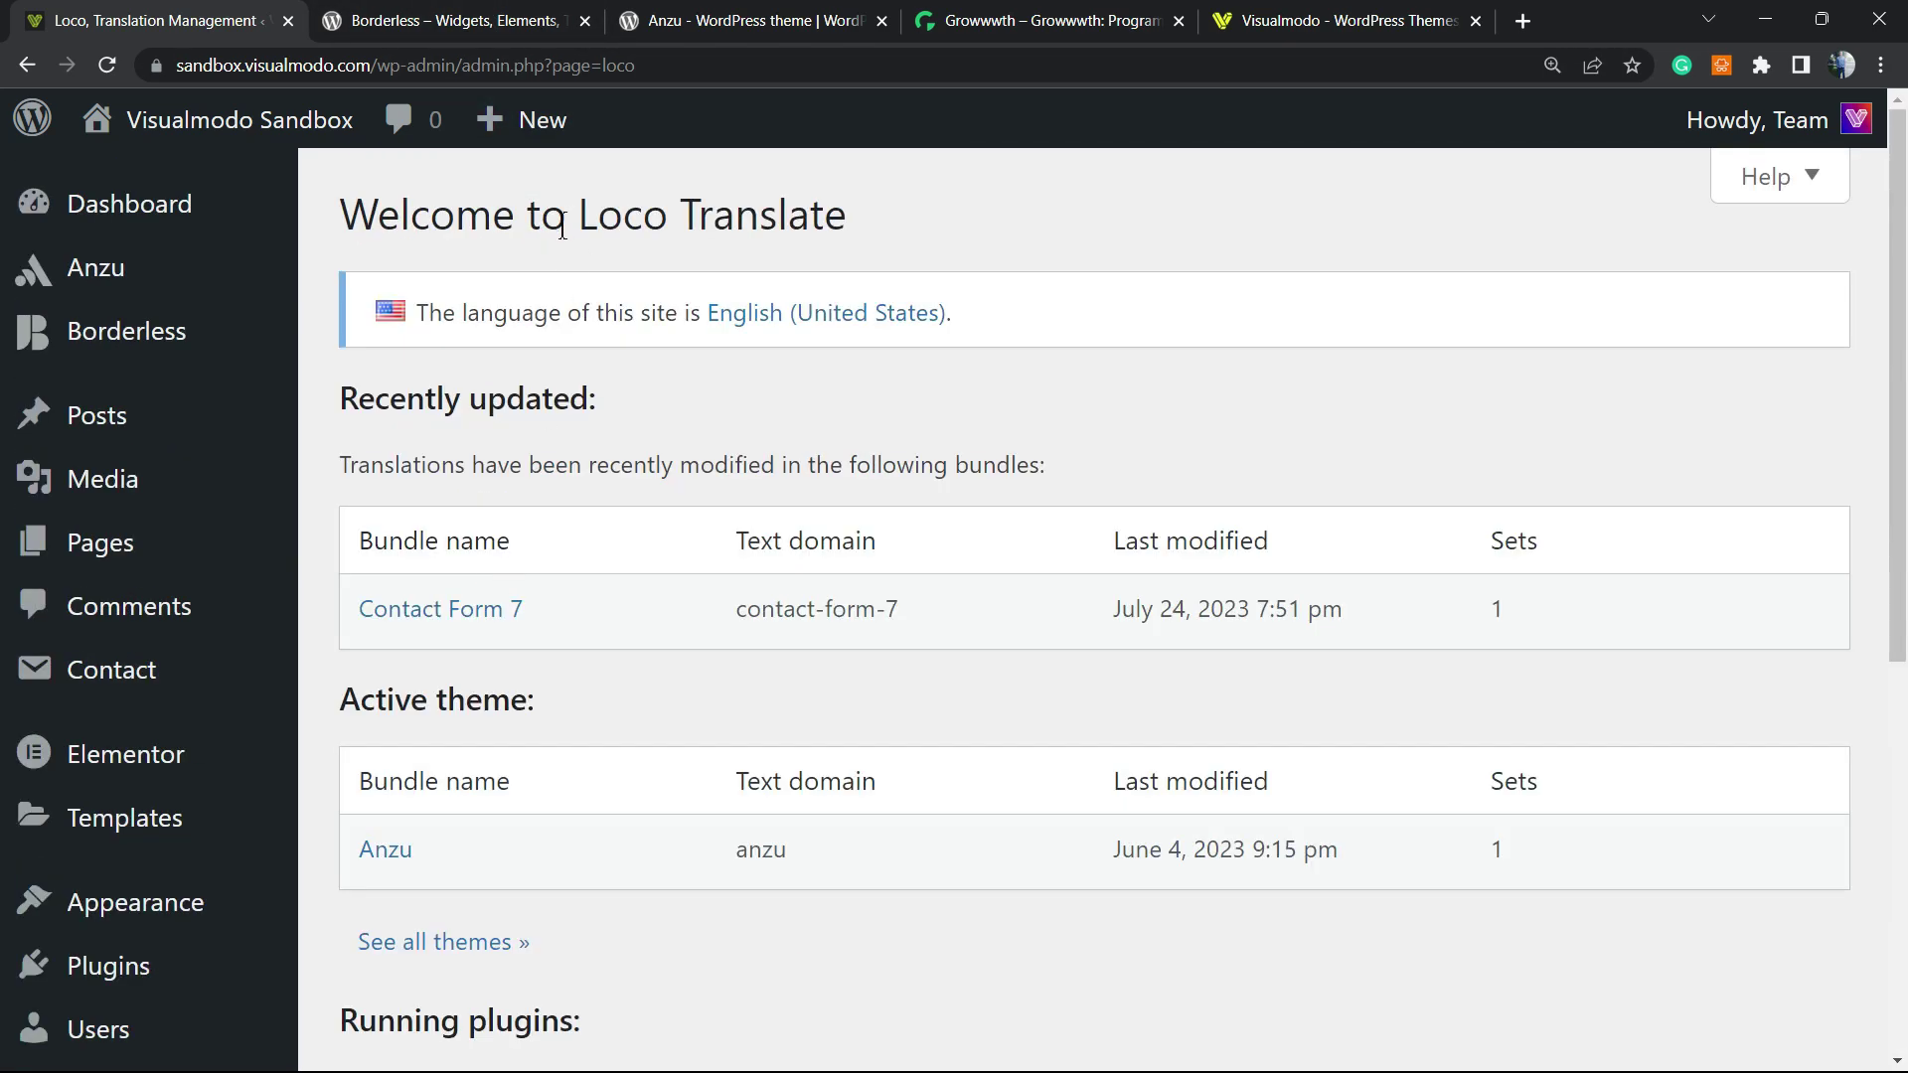
{"action": "left_click", "coordinate": [457, 20]}
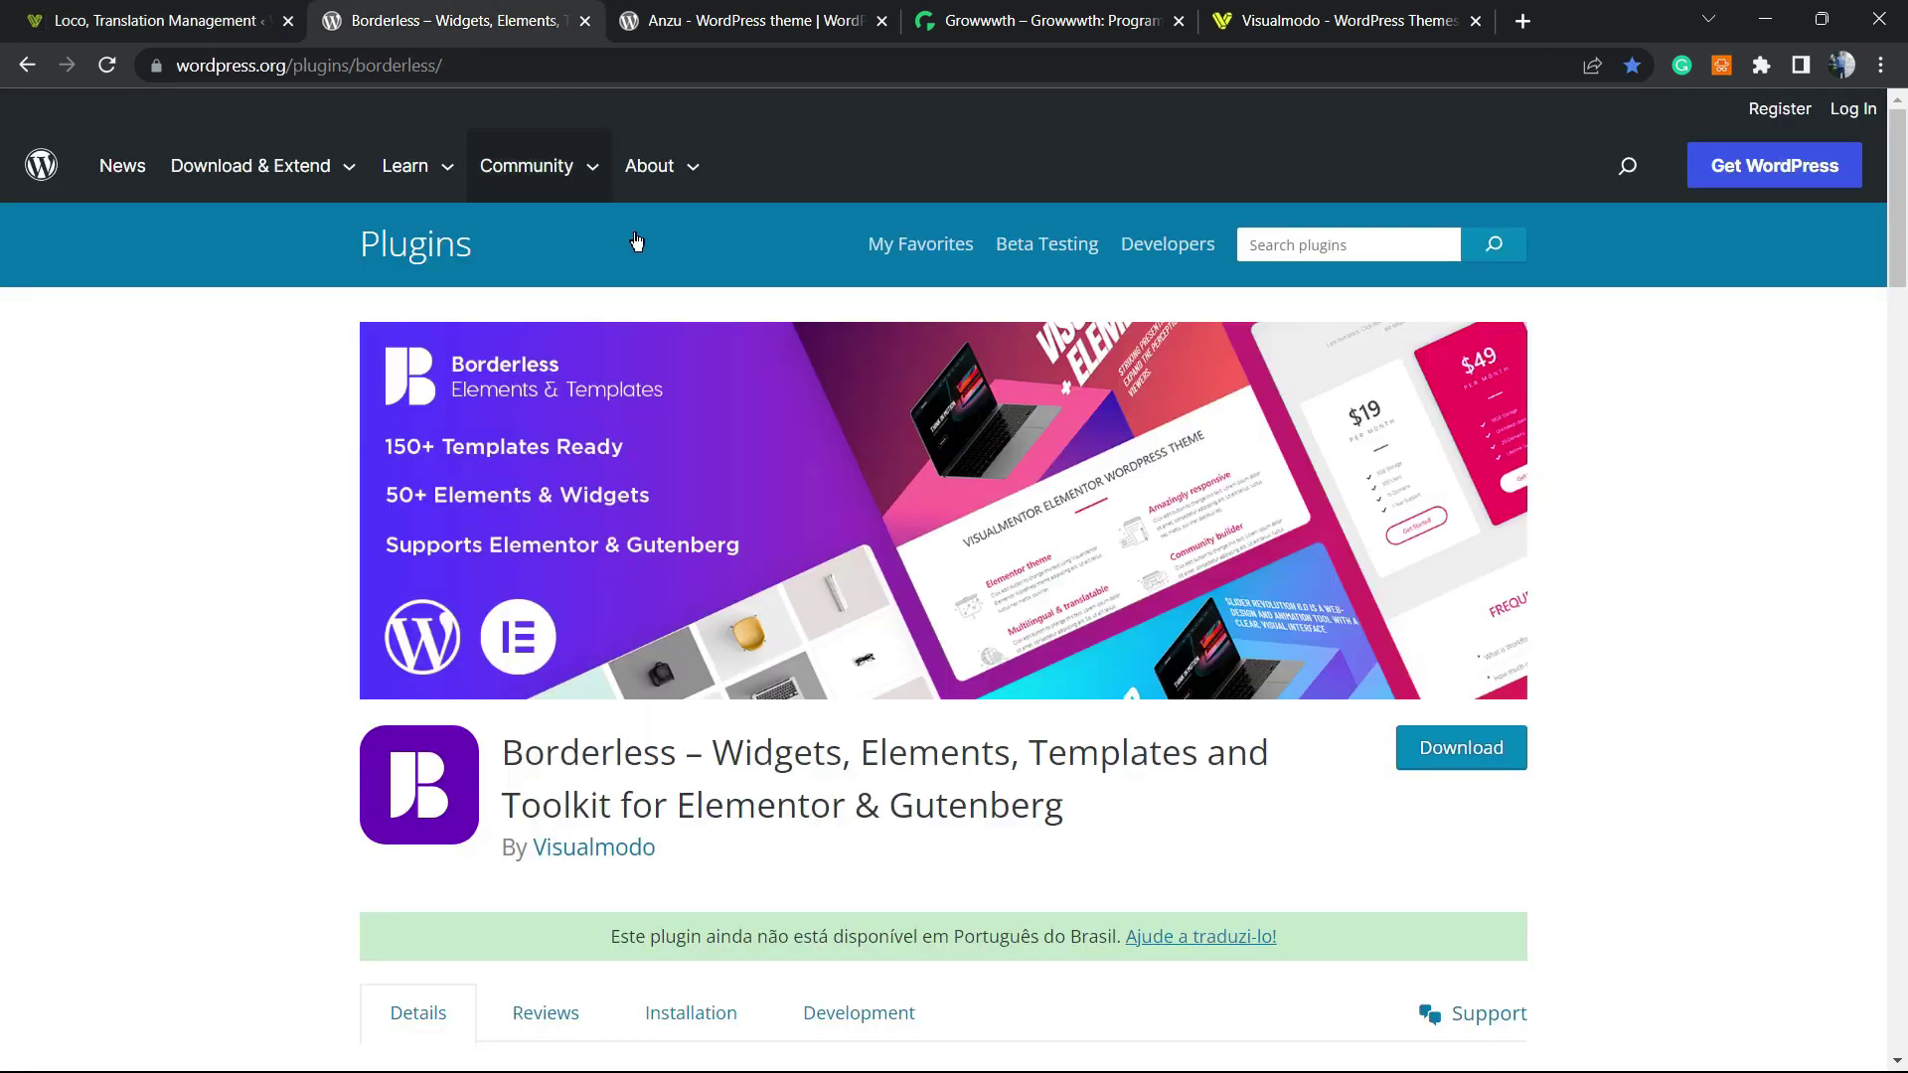
Step: Select the Borderless Widgets for Elementor plugin title, then pass through the Anzu theme page to Growwwth
{"action": "double_click", "coordinate": [620, 757]}
{"action": "double_click", "coordinate": [761, 753]}
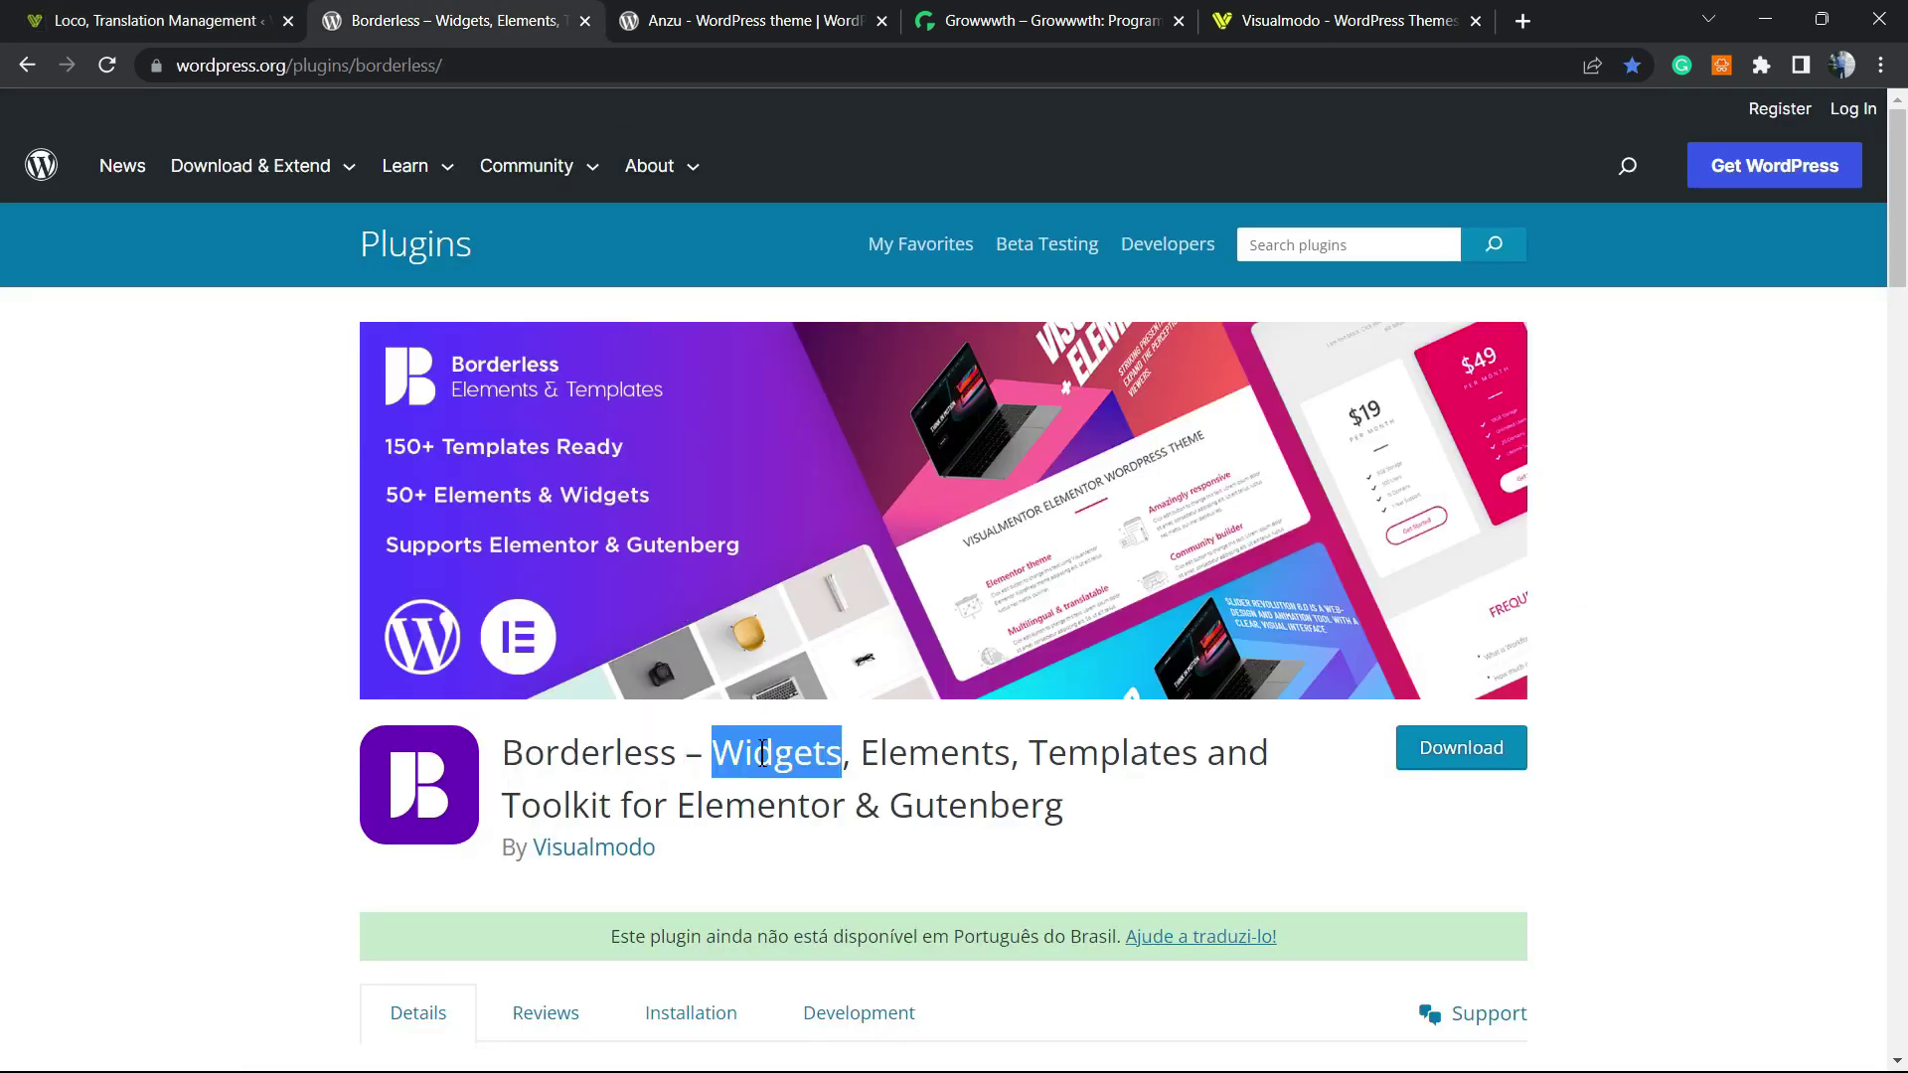
{"action": "double_click", "coordinate": [1110, 753]}
{"action": "double_click", "coordinate": [763, 805]}
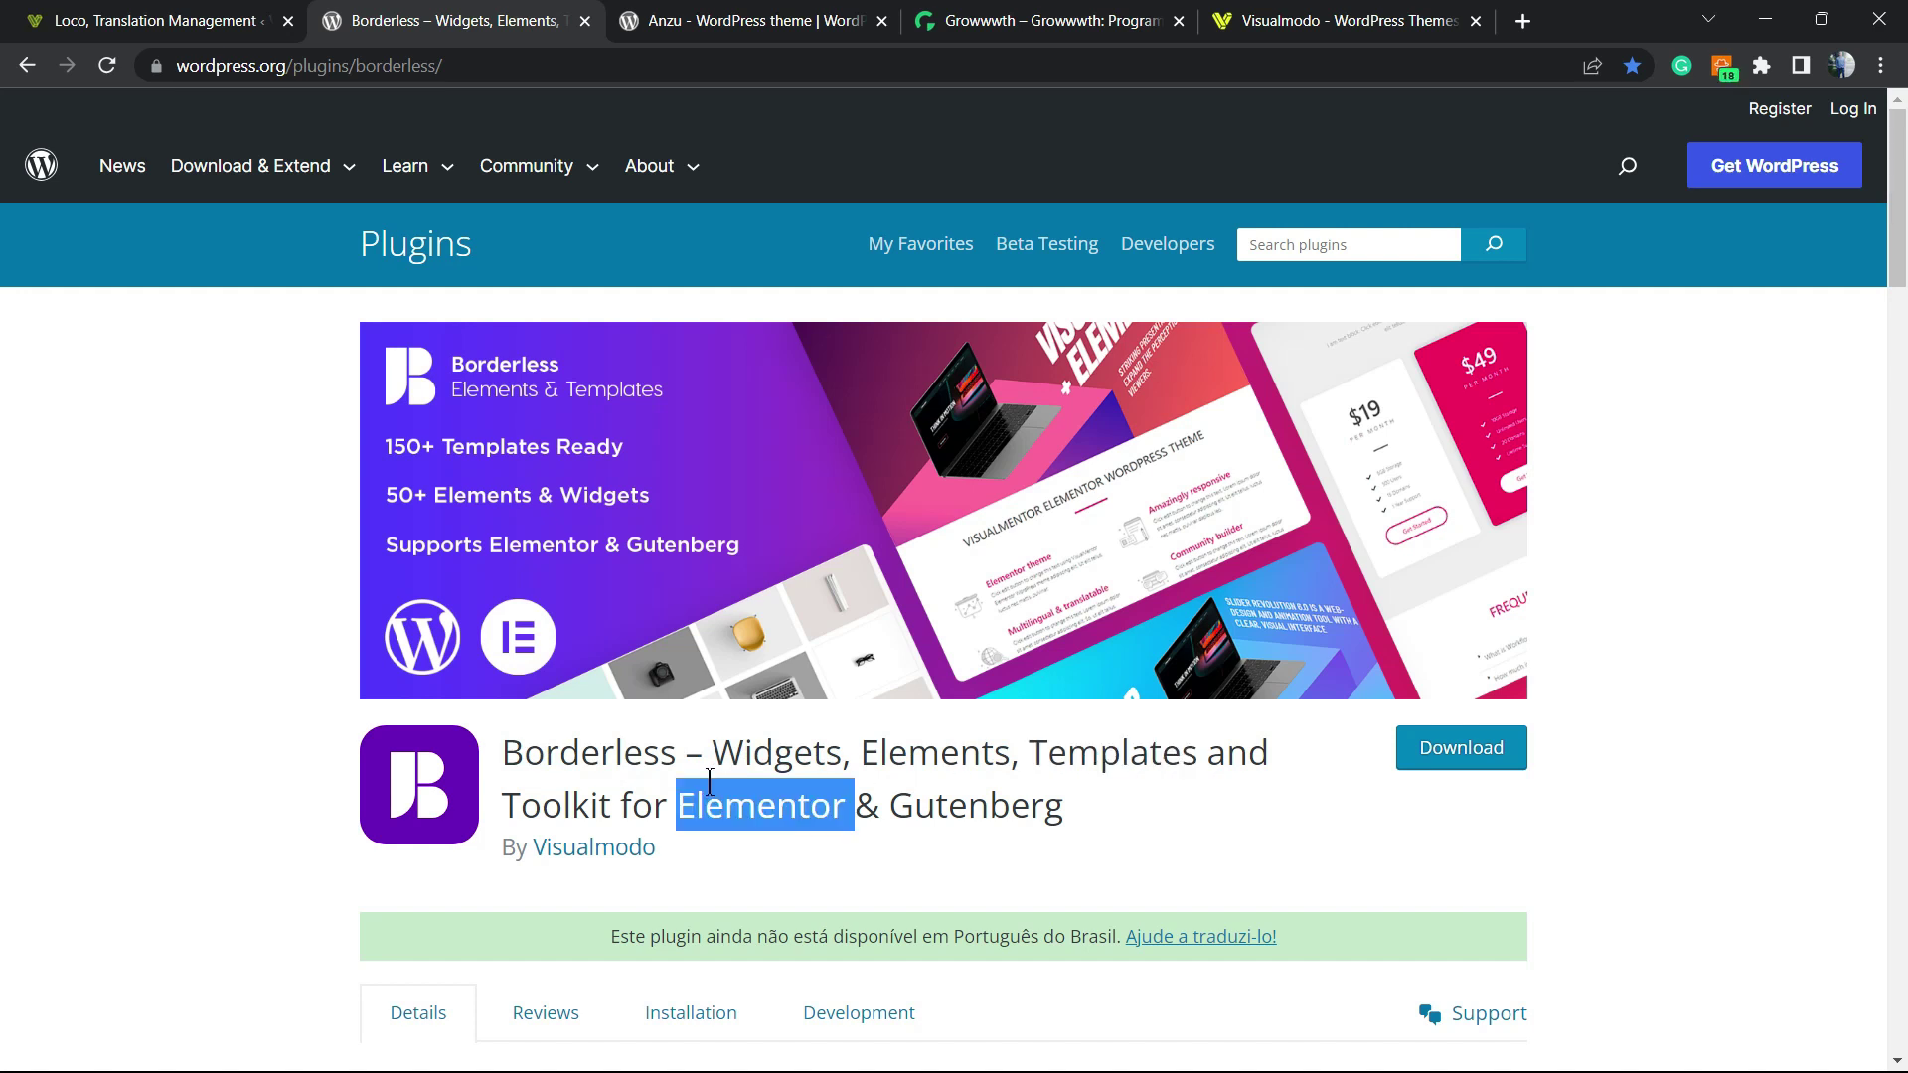
{"action": "triple_click", "coordinate": [728, 782]}
{"action": "key", "text": "ctrl+Tab"}
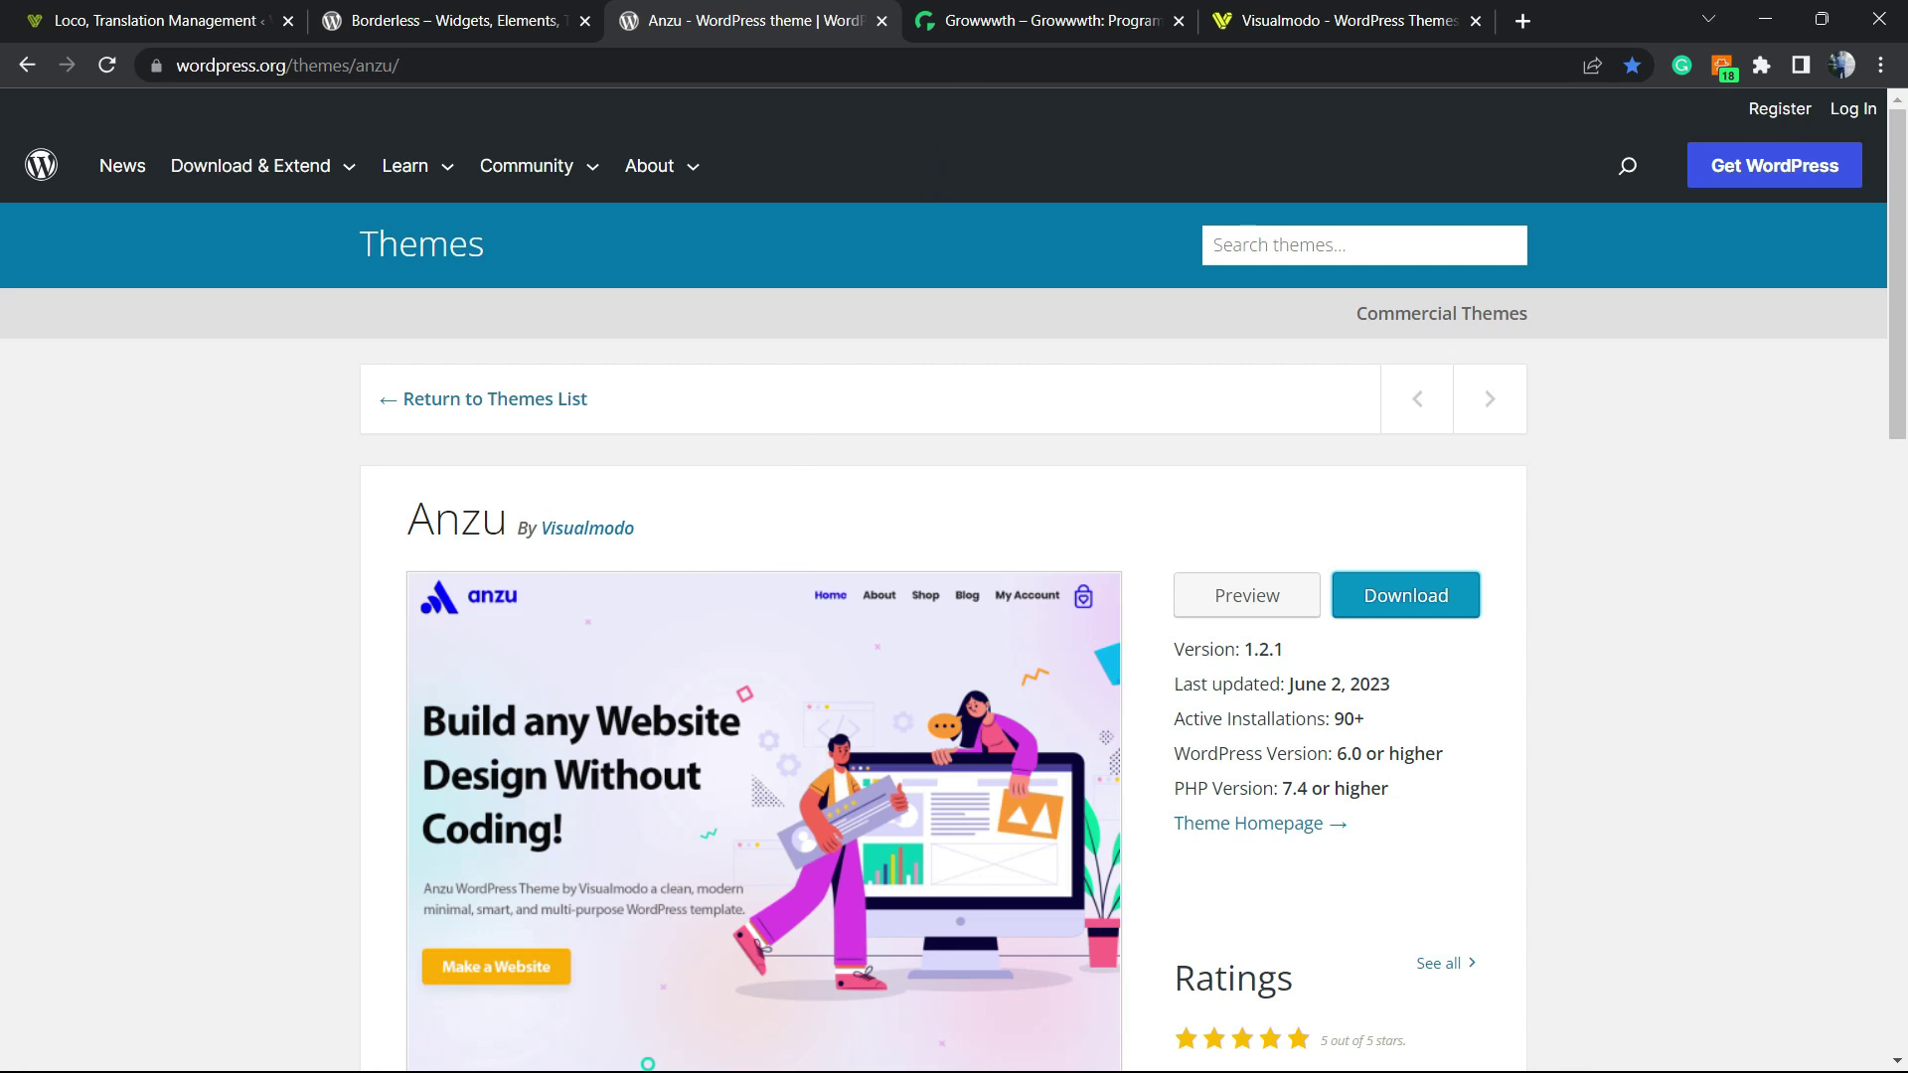
{"action": "key", "text": "ctrl+Tab"}
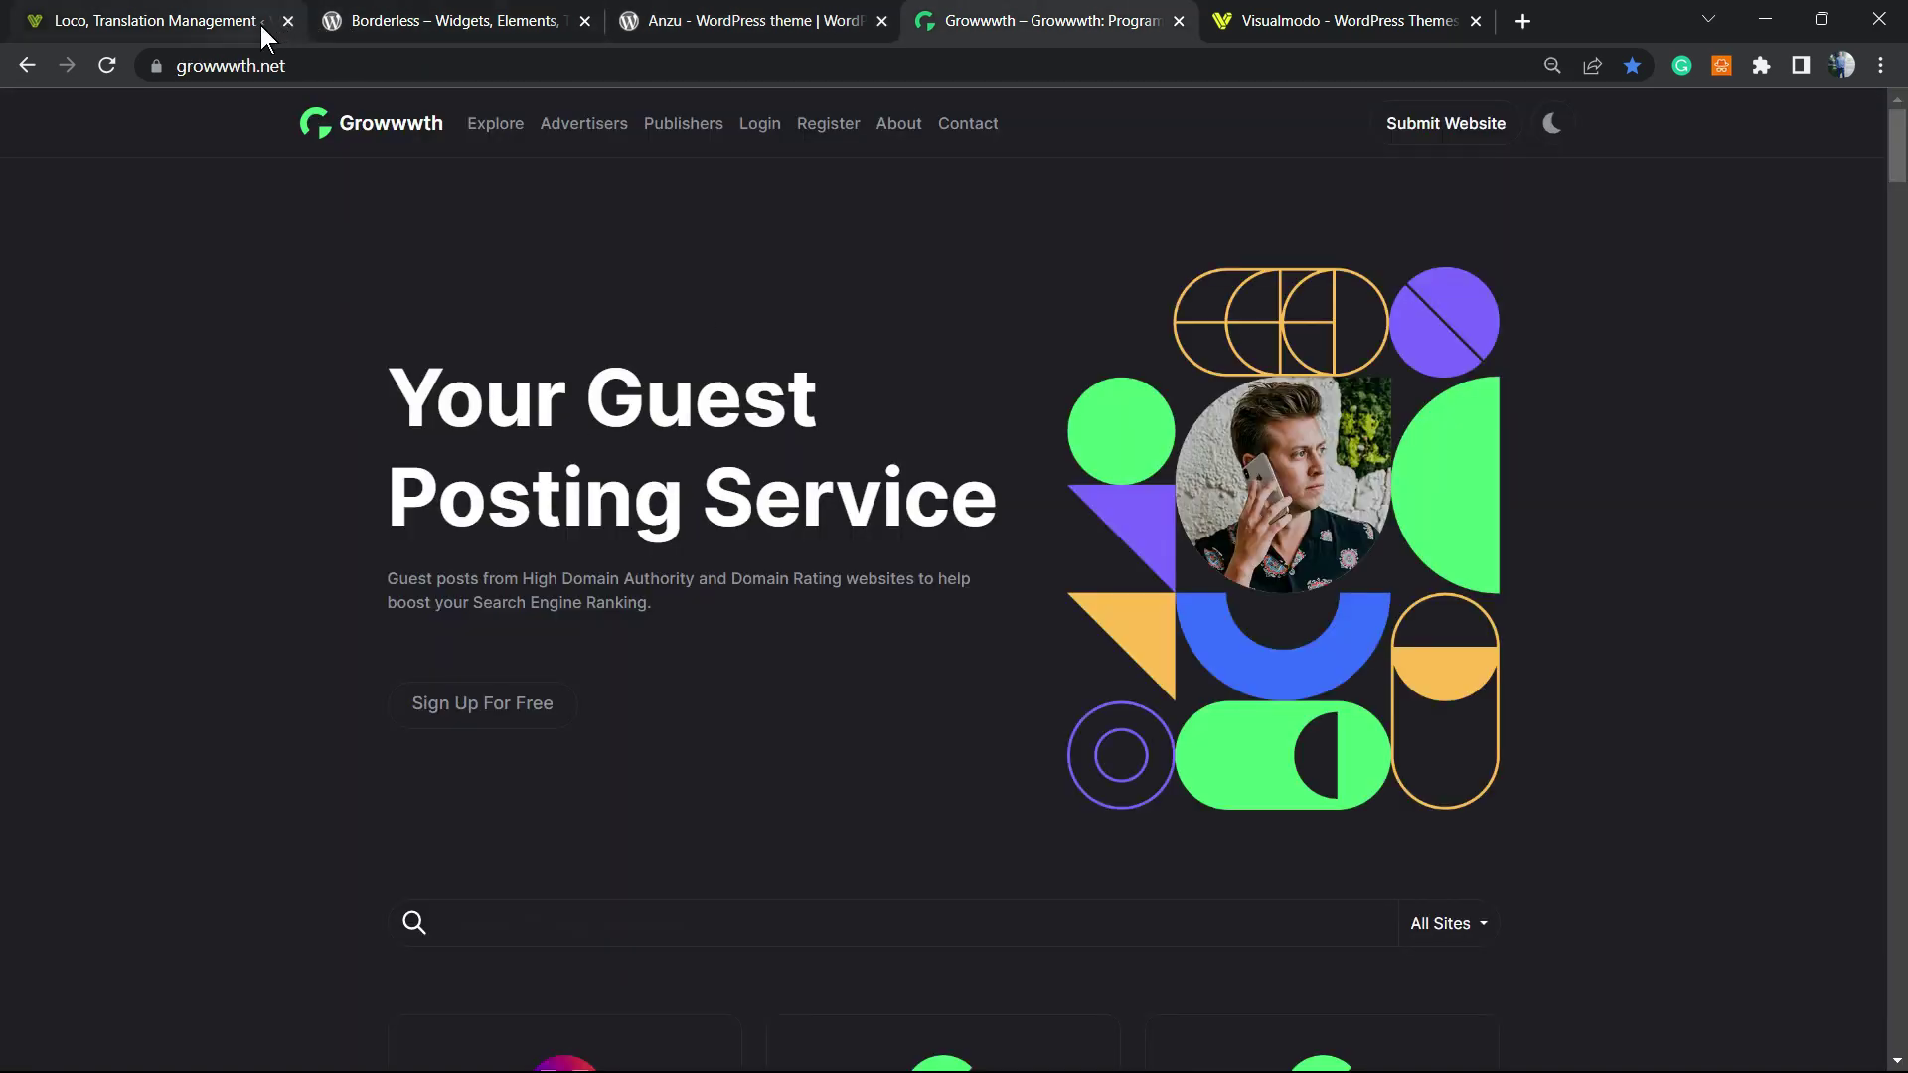
Step: Scroll through Growwwth's guest-post site cards, then continue to the Visualmodo homepage
{"action": "scroll", "coordinate": [755, 426], "scroll_direction": "down", "scroll_amount": 5}
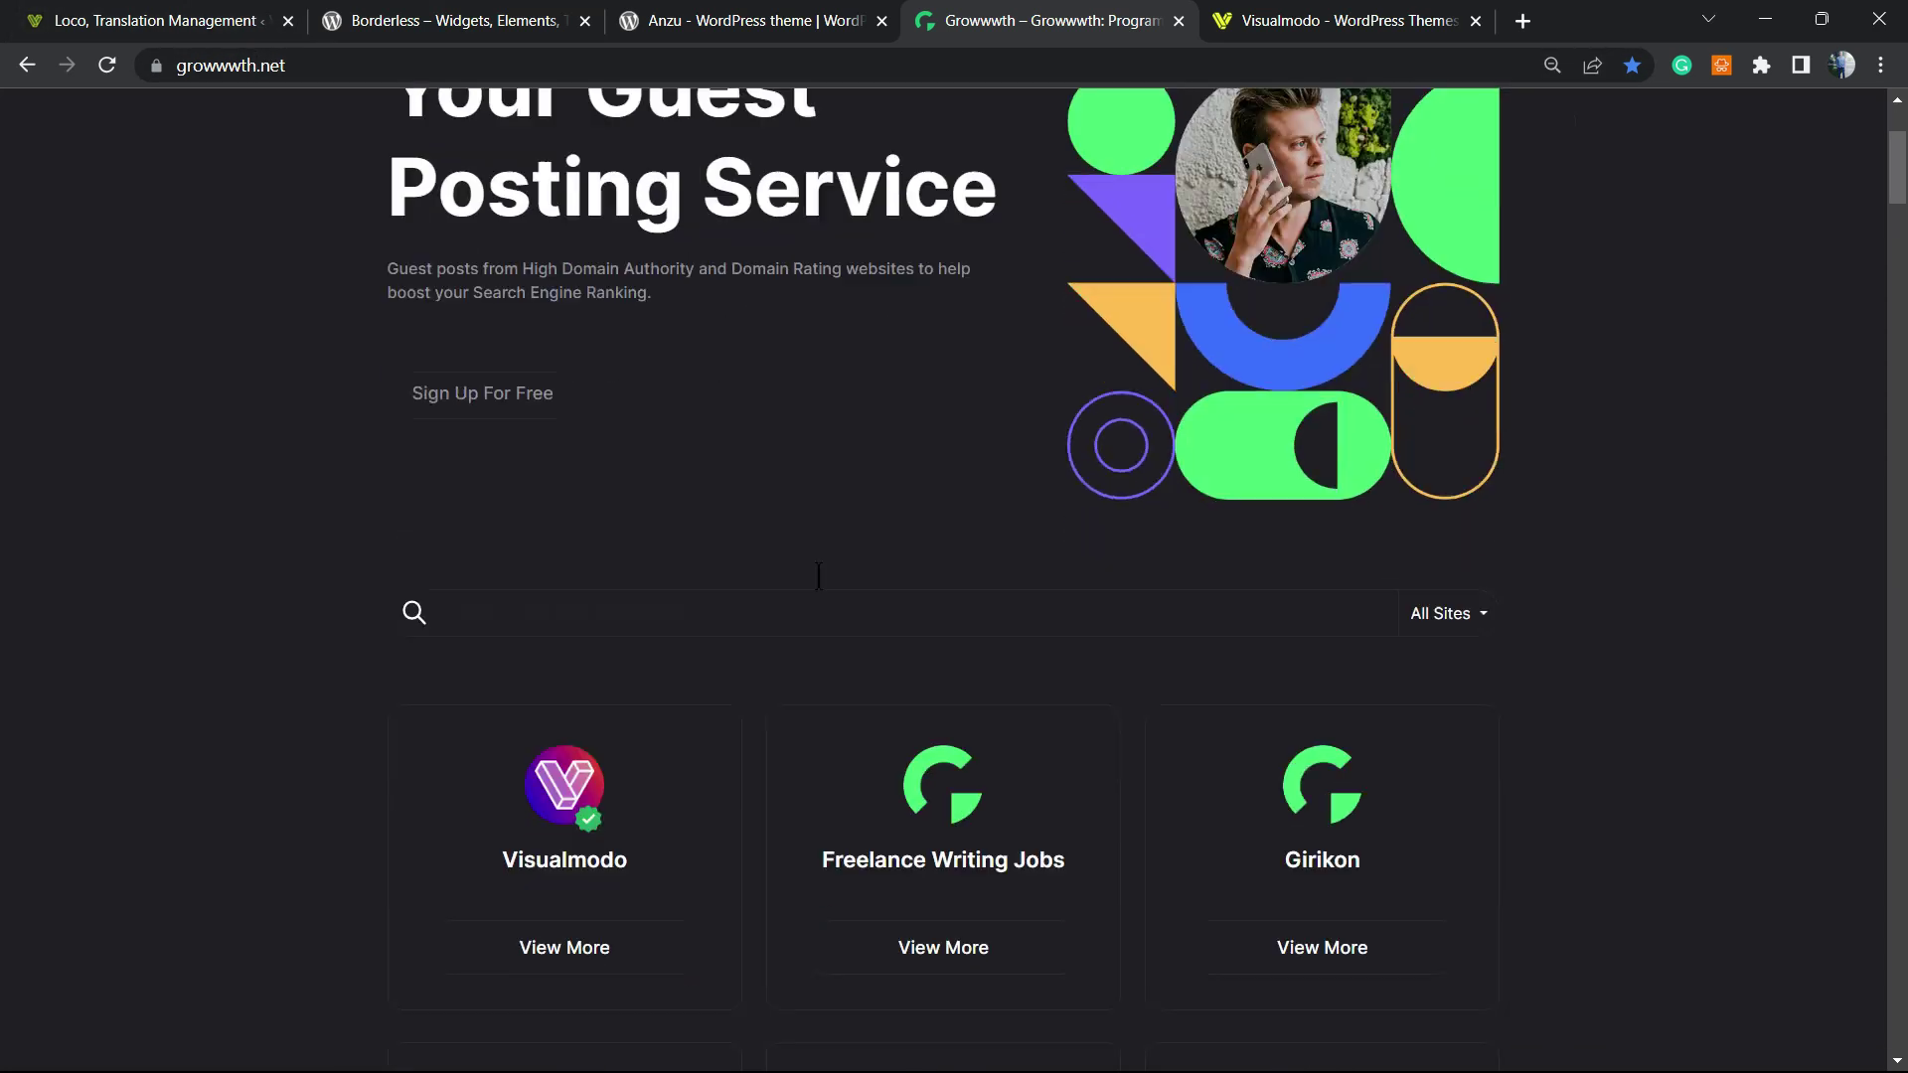
{"action": "scroll", "coordinate": [736, 467], "scroll_direction": "up", "scroll_amount": 5}
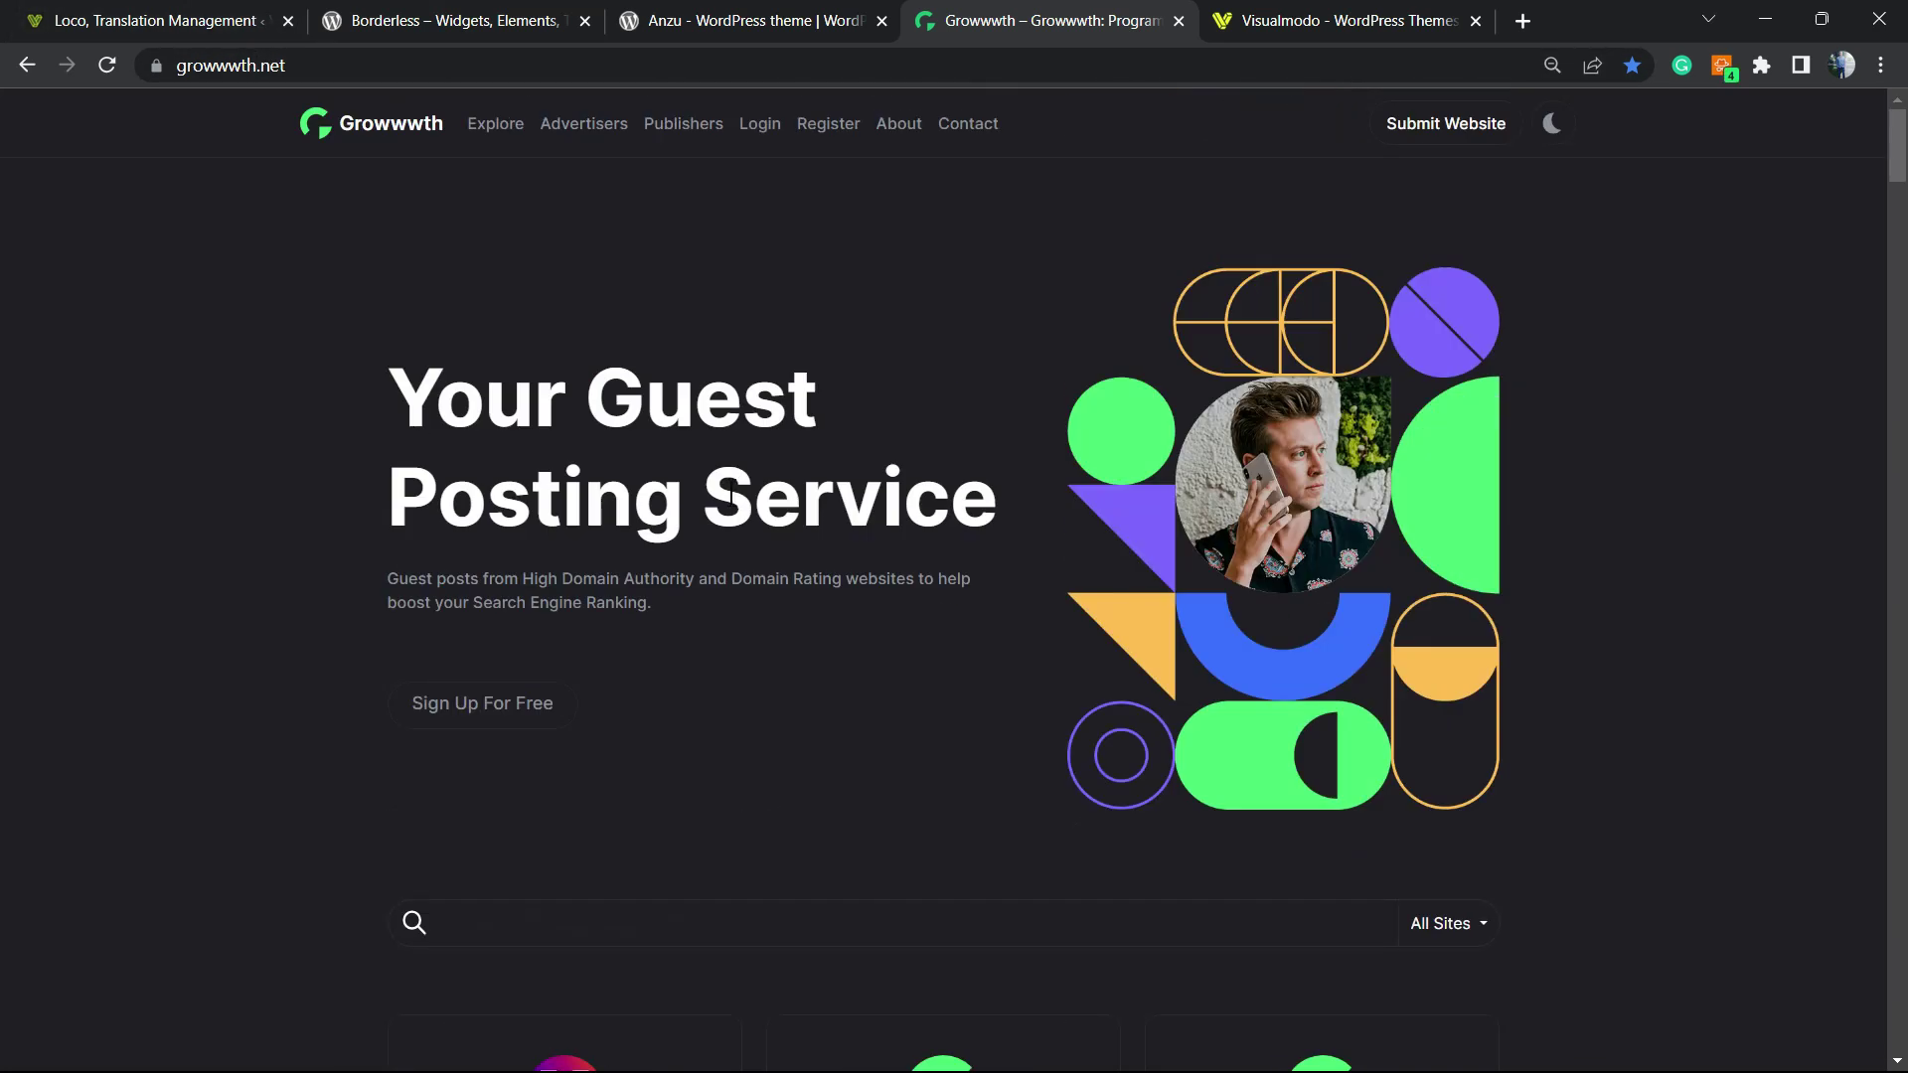
{"action": "scroll", "coordinate": [735, 442], "scroll_direction": "down", "scroll_amount": 5}
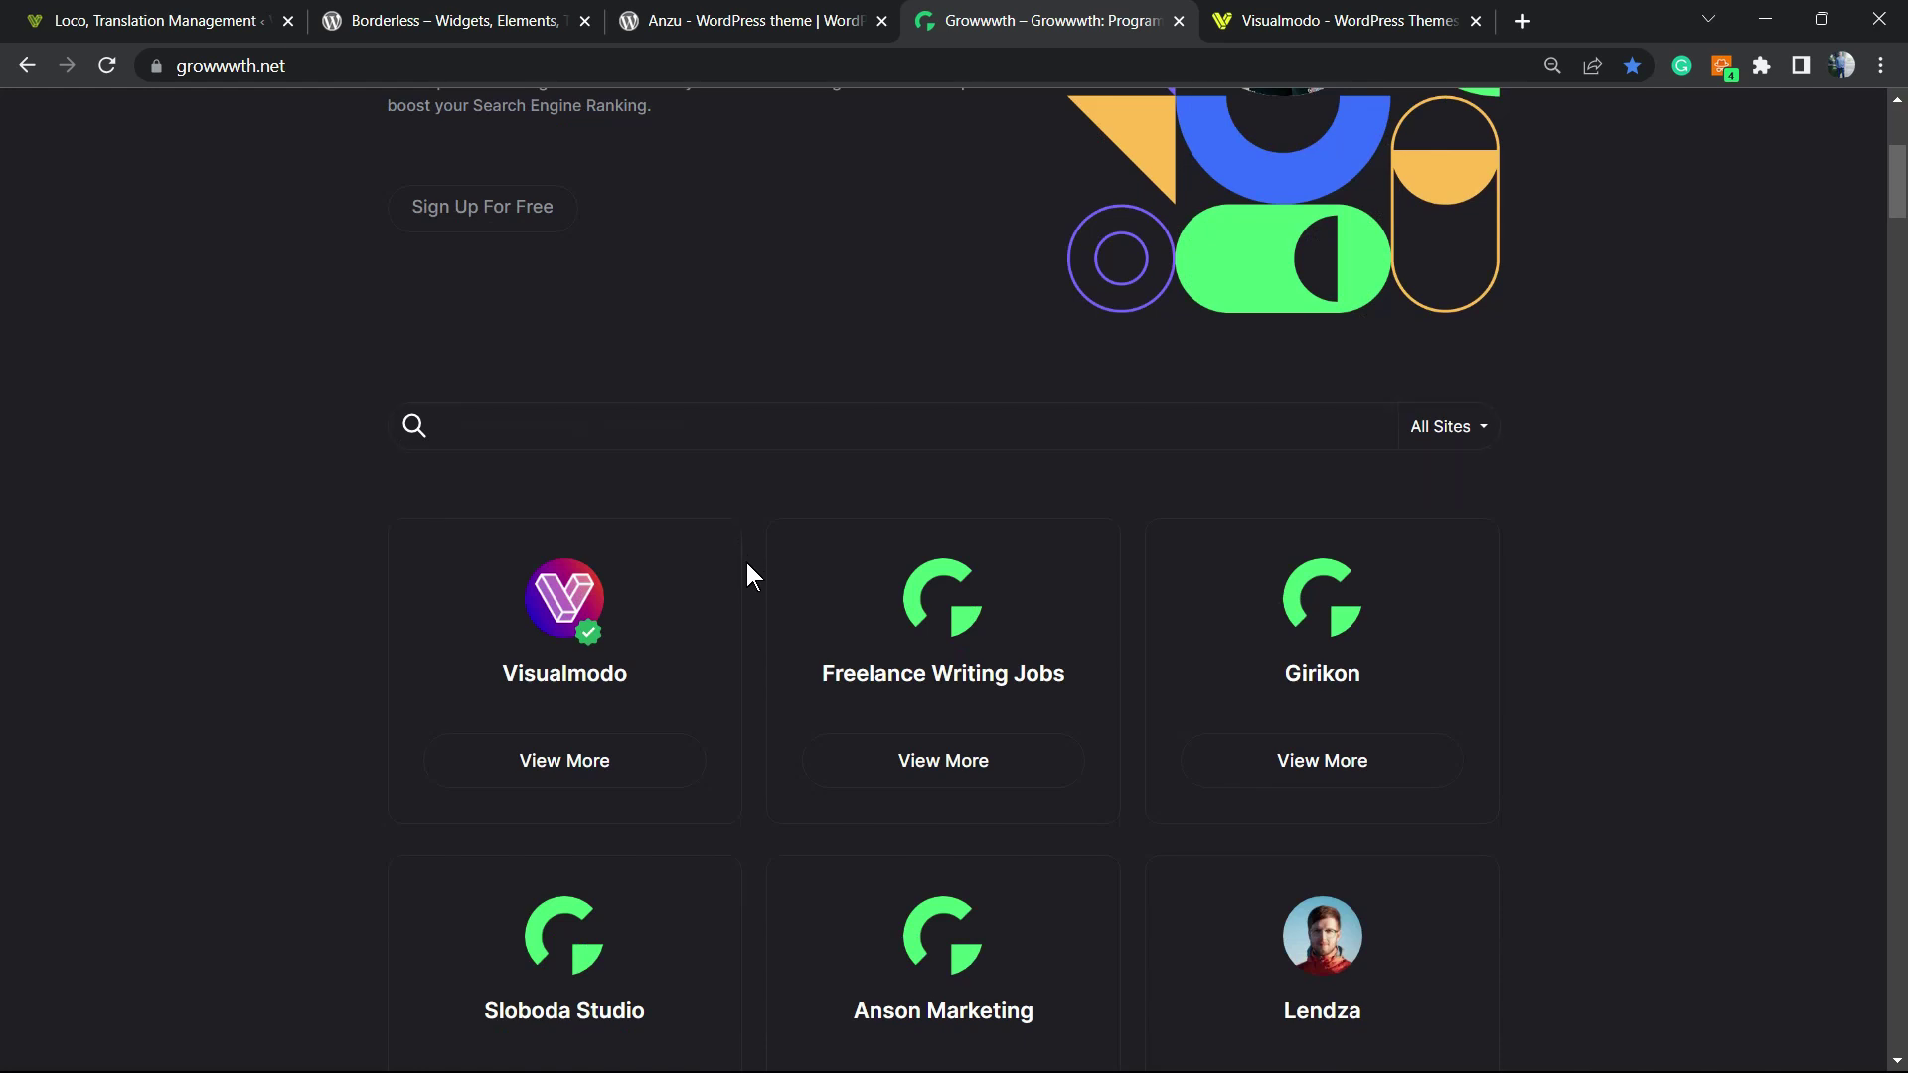
{"action": "scroll", "coordinate": [740, 642], "scroll_direction": "down", "scroll_amount": 2}
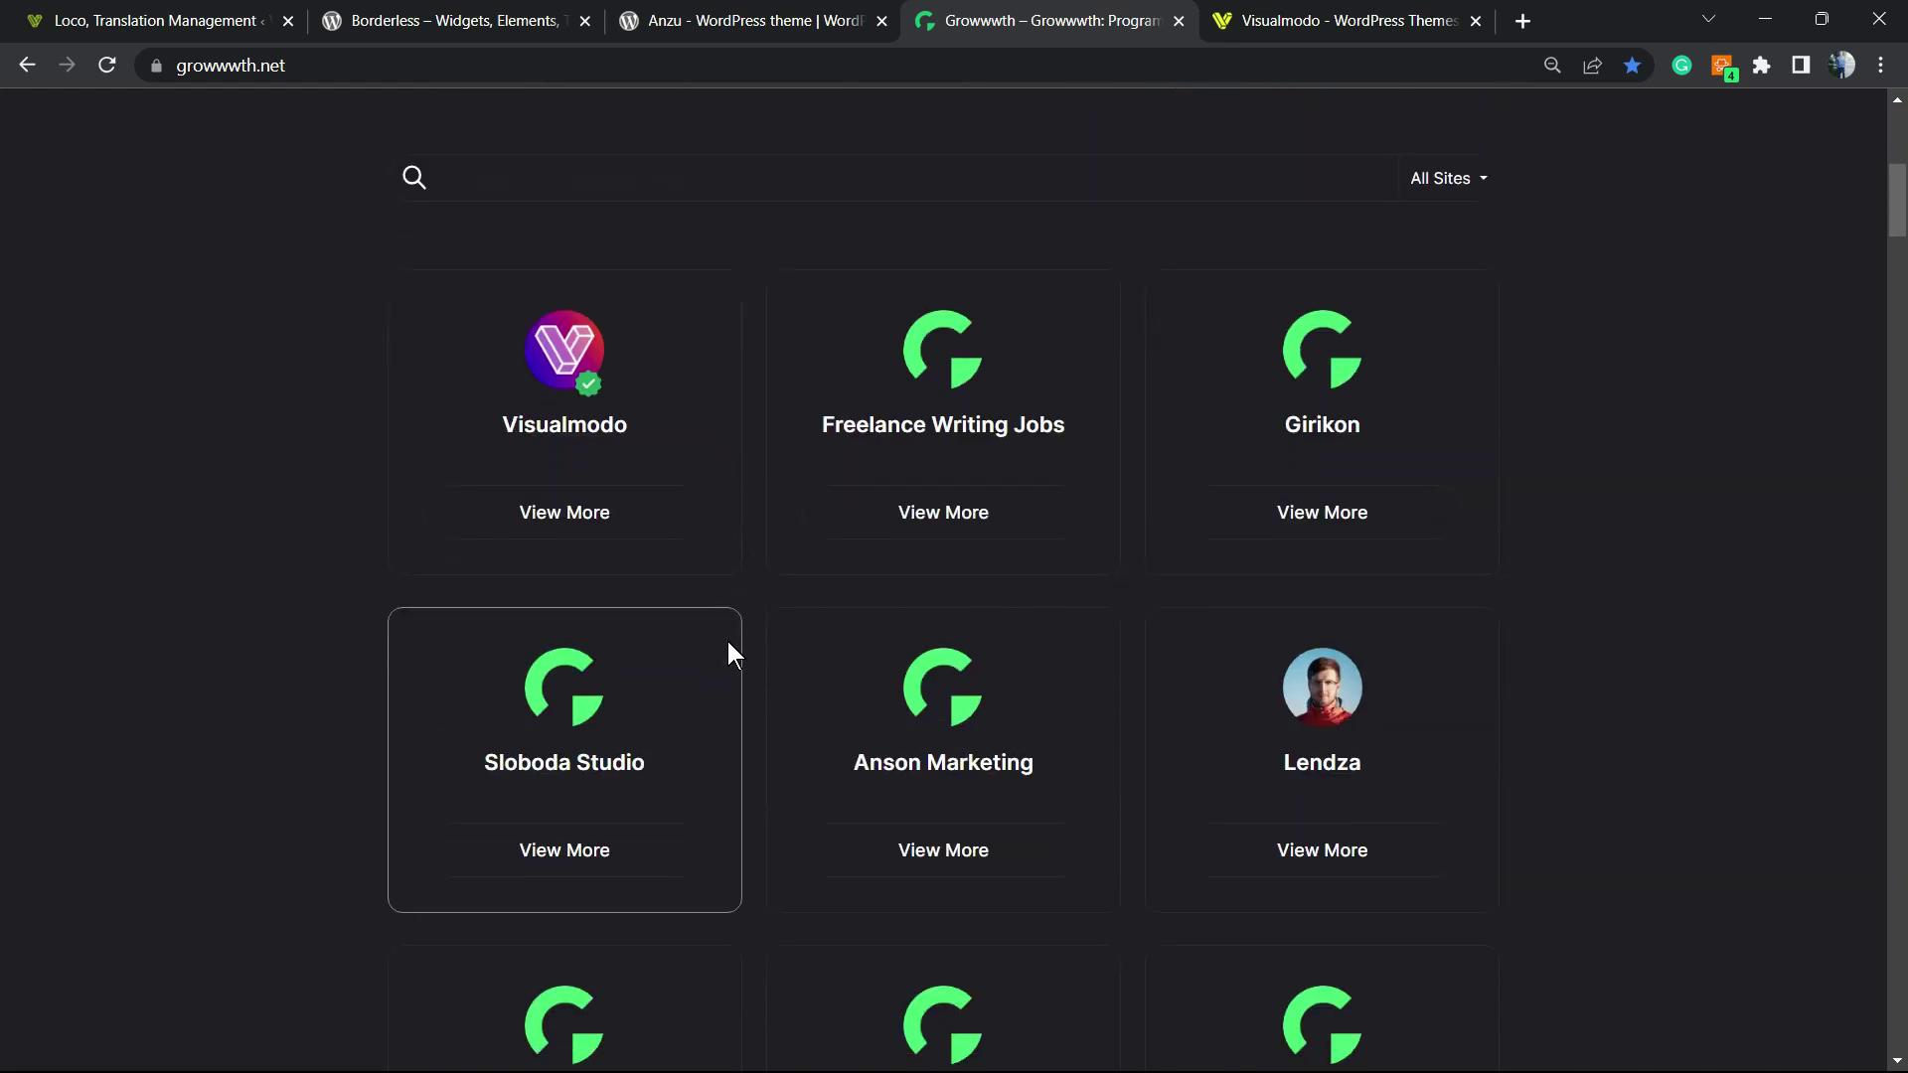
{"action": "scroll", "coordinate": [728, 644], "scroll_direction": "up", "scroll_amount": 8}
{"action": "key", "text": "ctrl+Tab"}
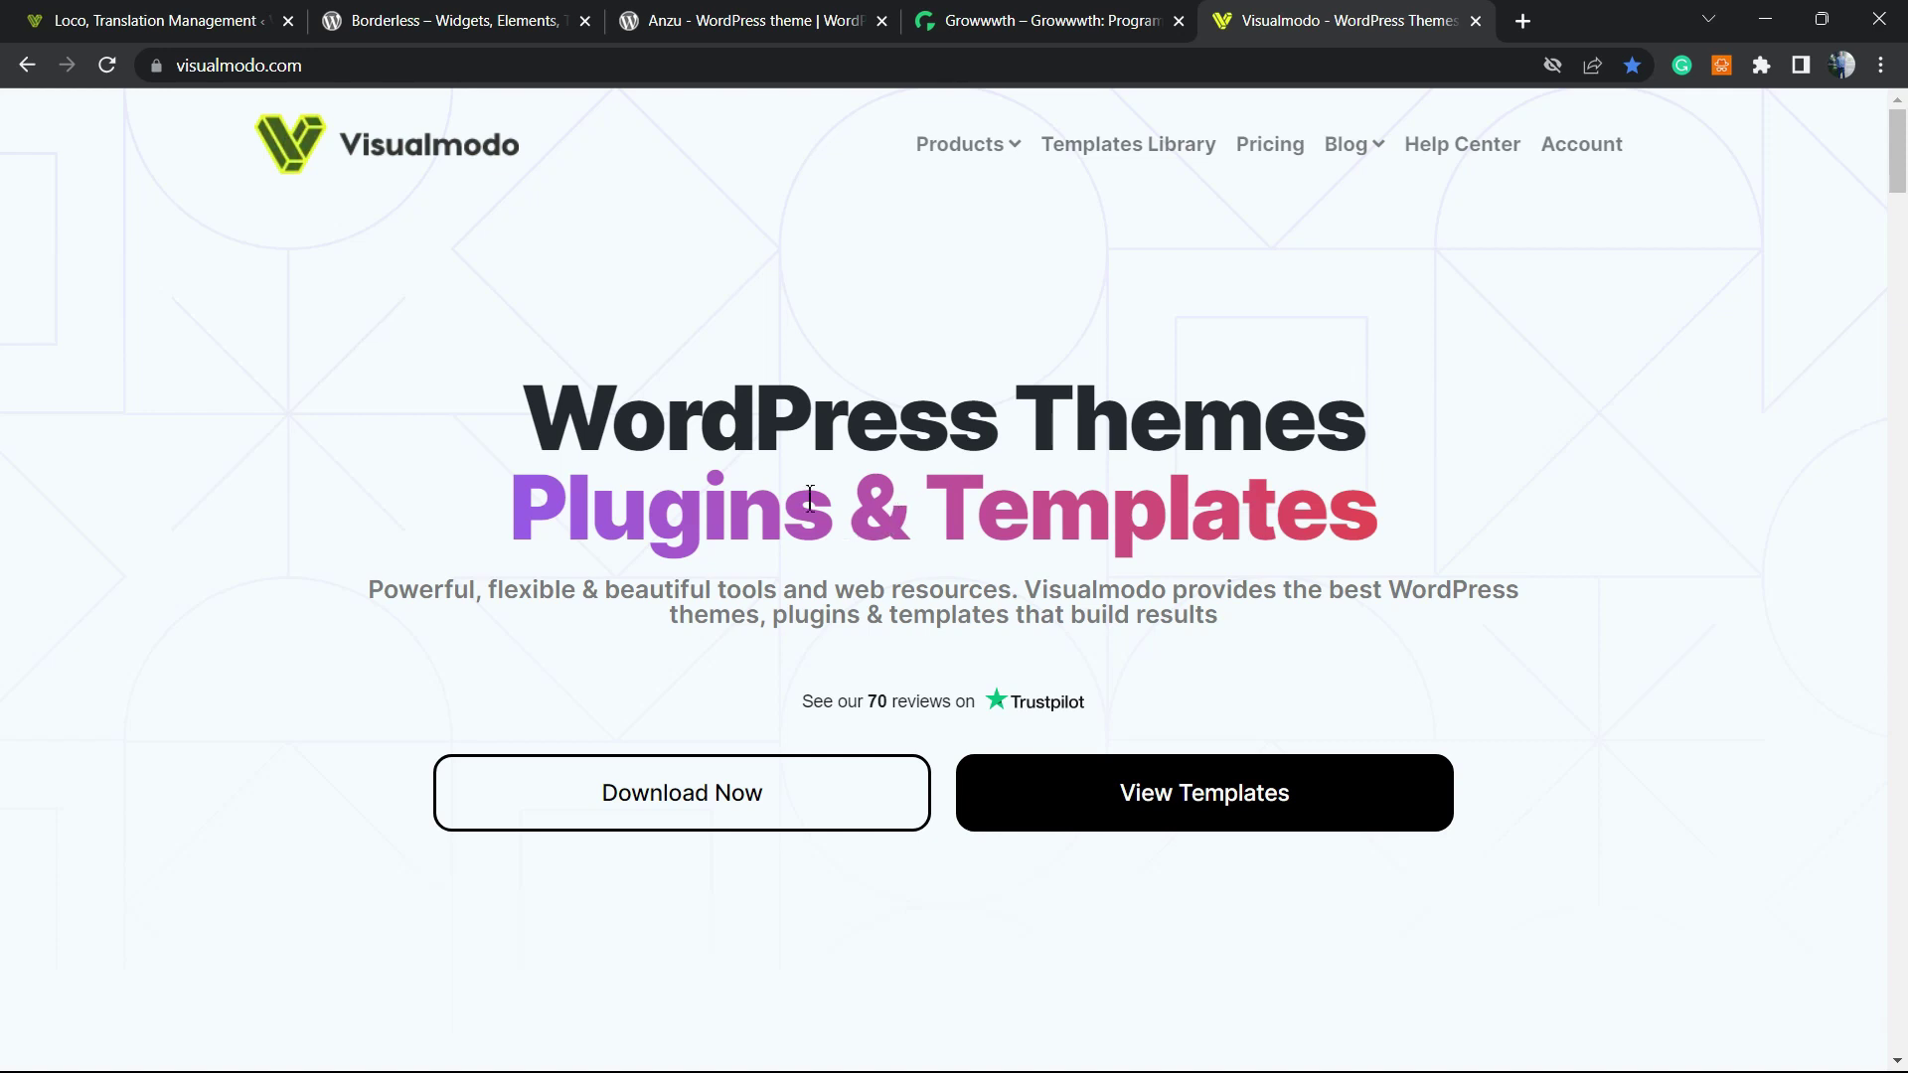
Step: Open Visualmodo's Templates Library and scroll from Therapist, Hotel and Burger down to Festival and Surfing
{"action": "left_click", "coordinate": [1122, 149]}
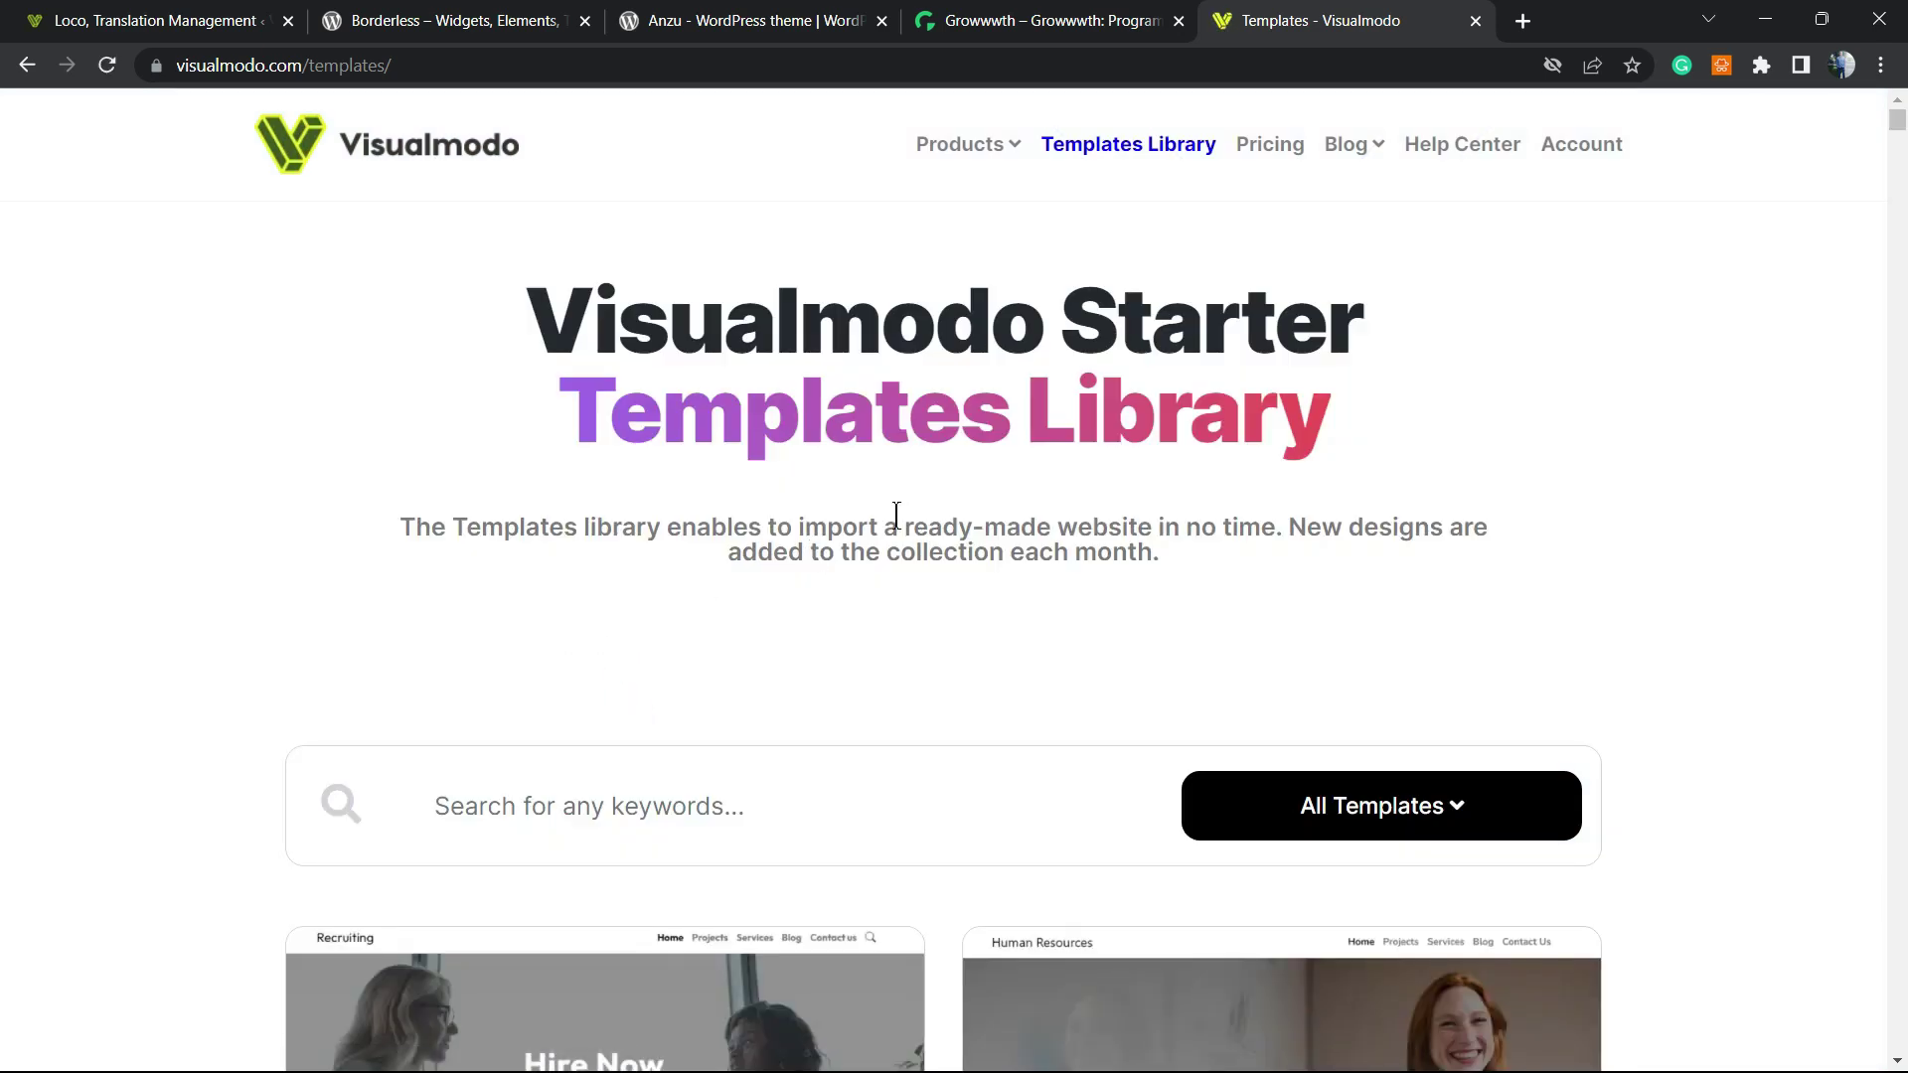
{"action": "scroll", "coordinate": [898, 511], "scroll_direction": "down", "scroll_amount": 10}
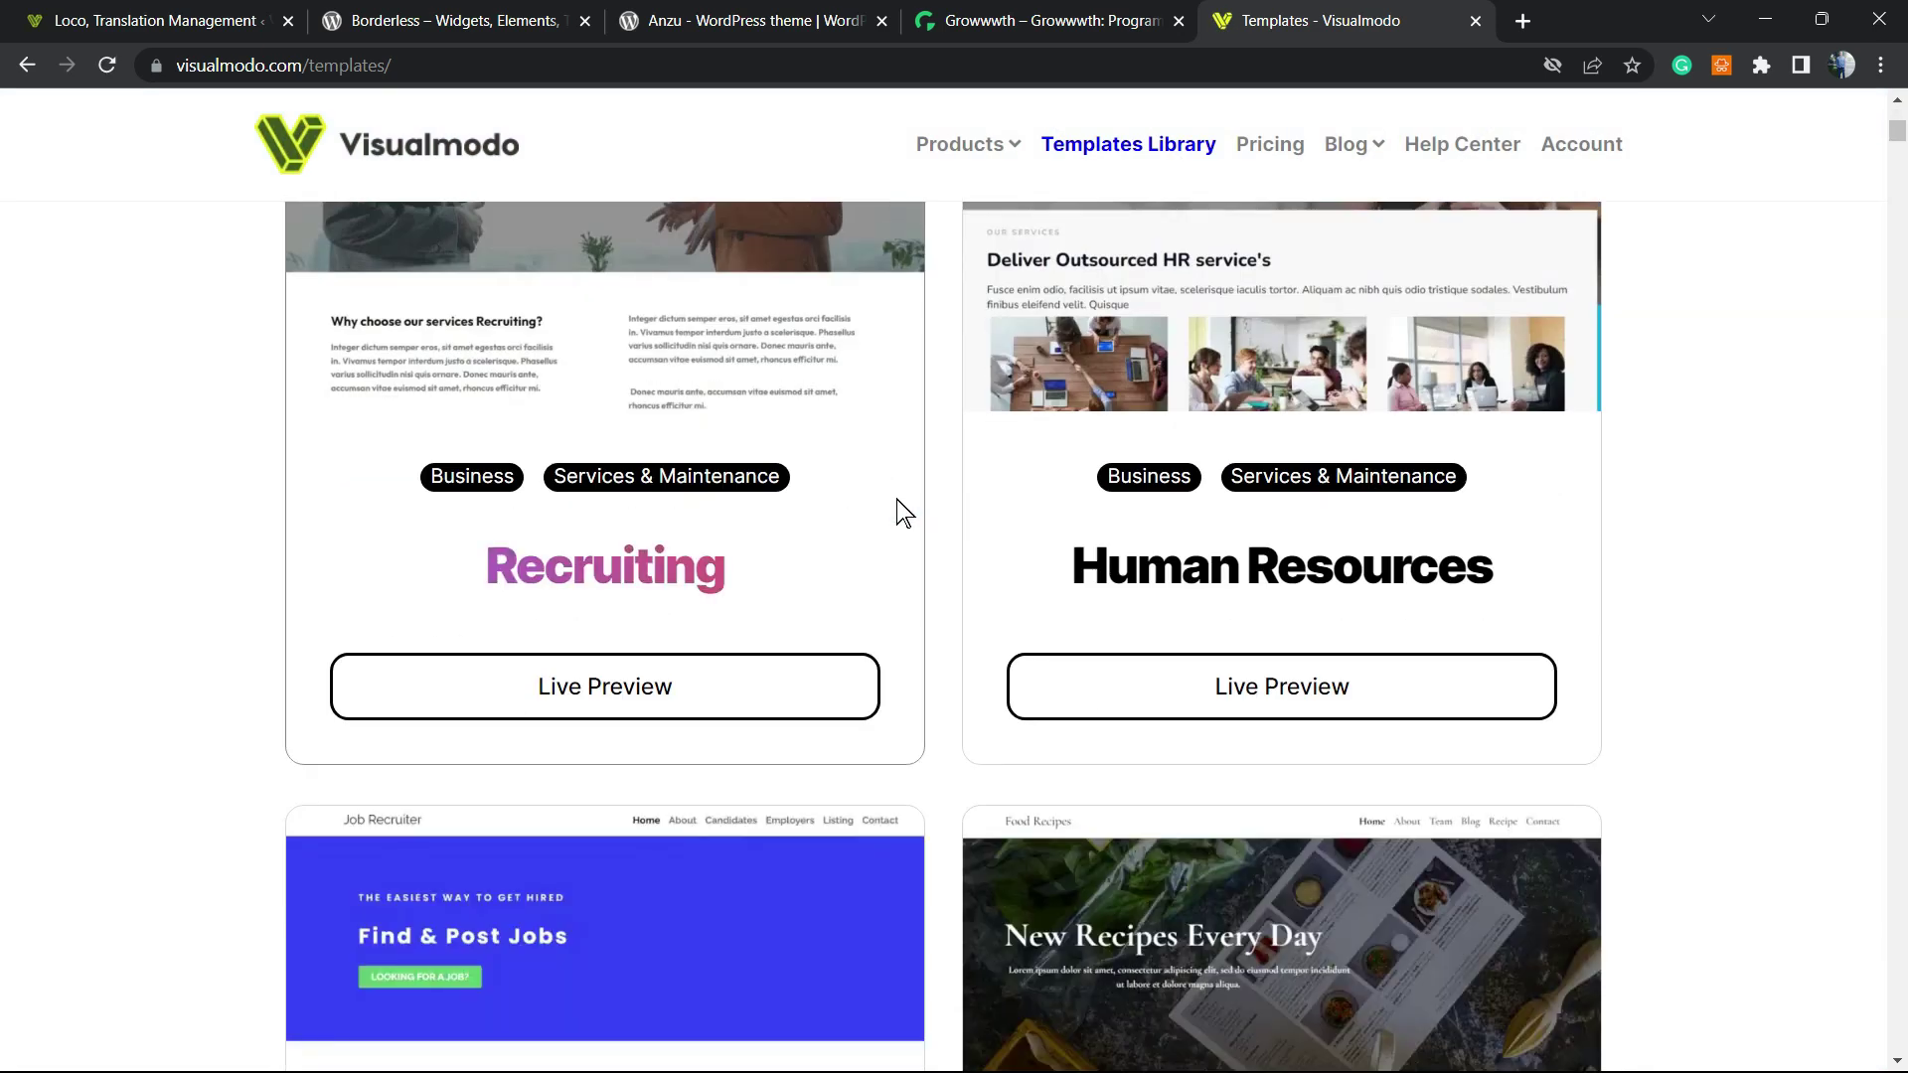
{"action": "scroll", "coordinate": [904, 515], "scroll_direction": "down", "scroll_amount": 20}
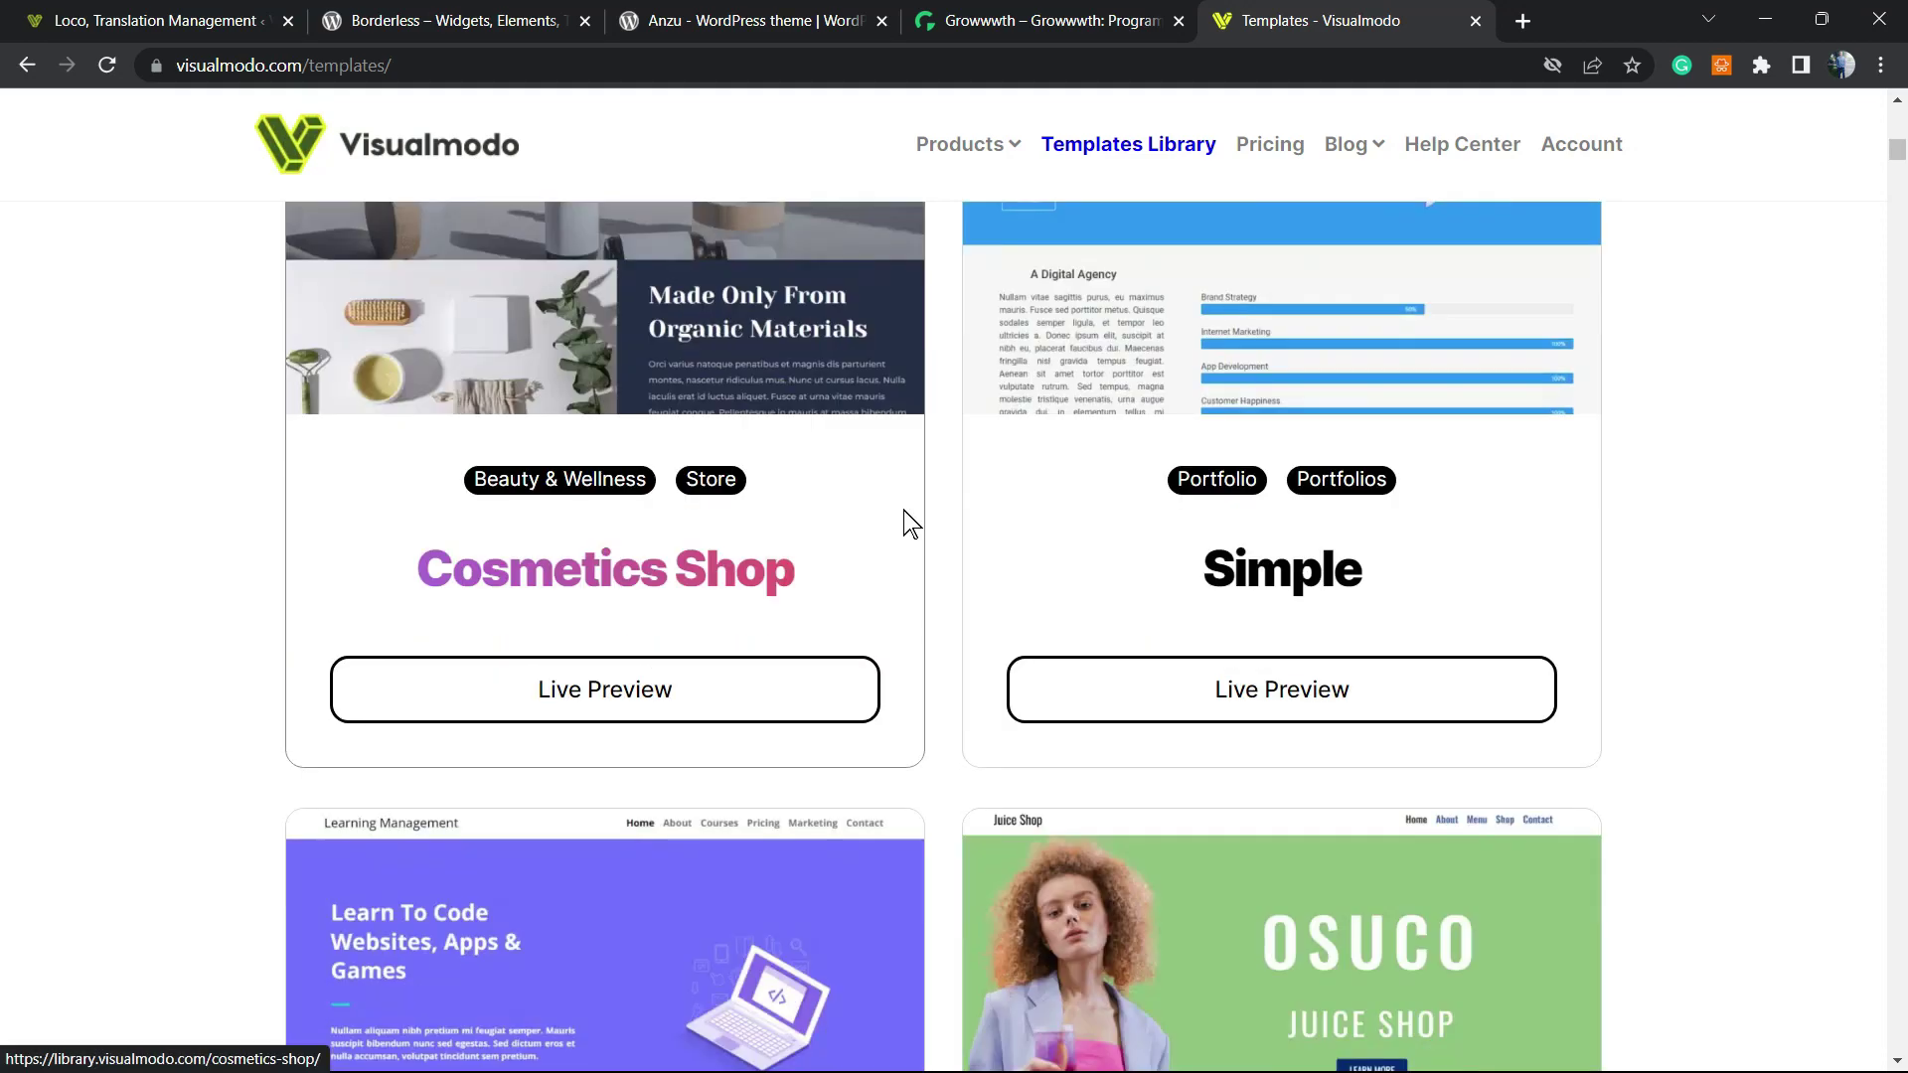
{"action": "scroll", "coordinate": [899, 527], "scroll_direction": "down", "scroll_amount": 20}
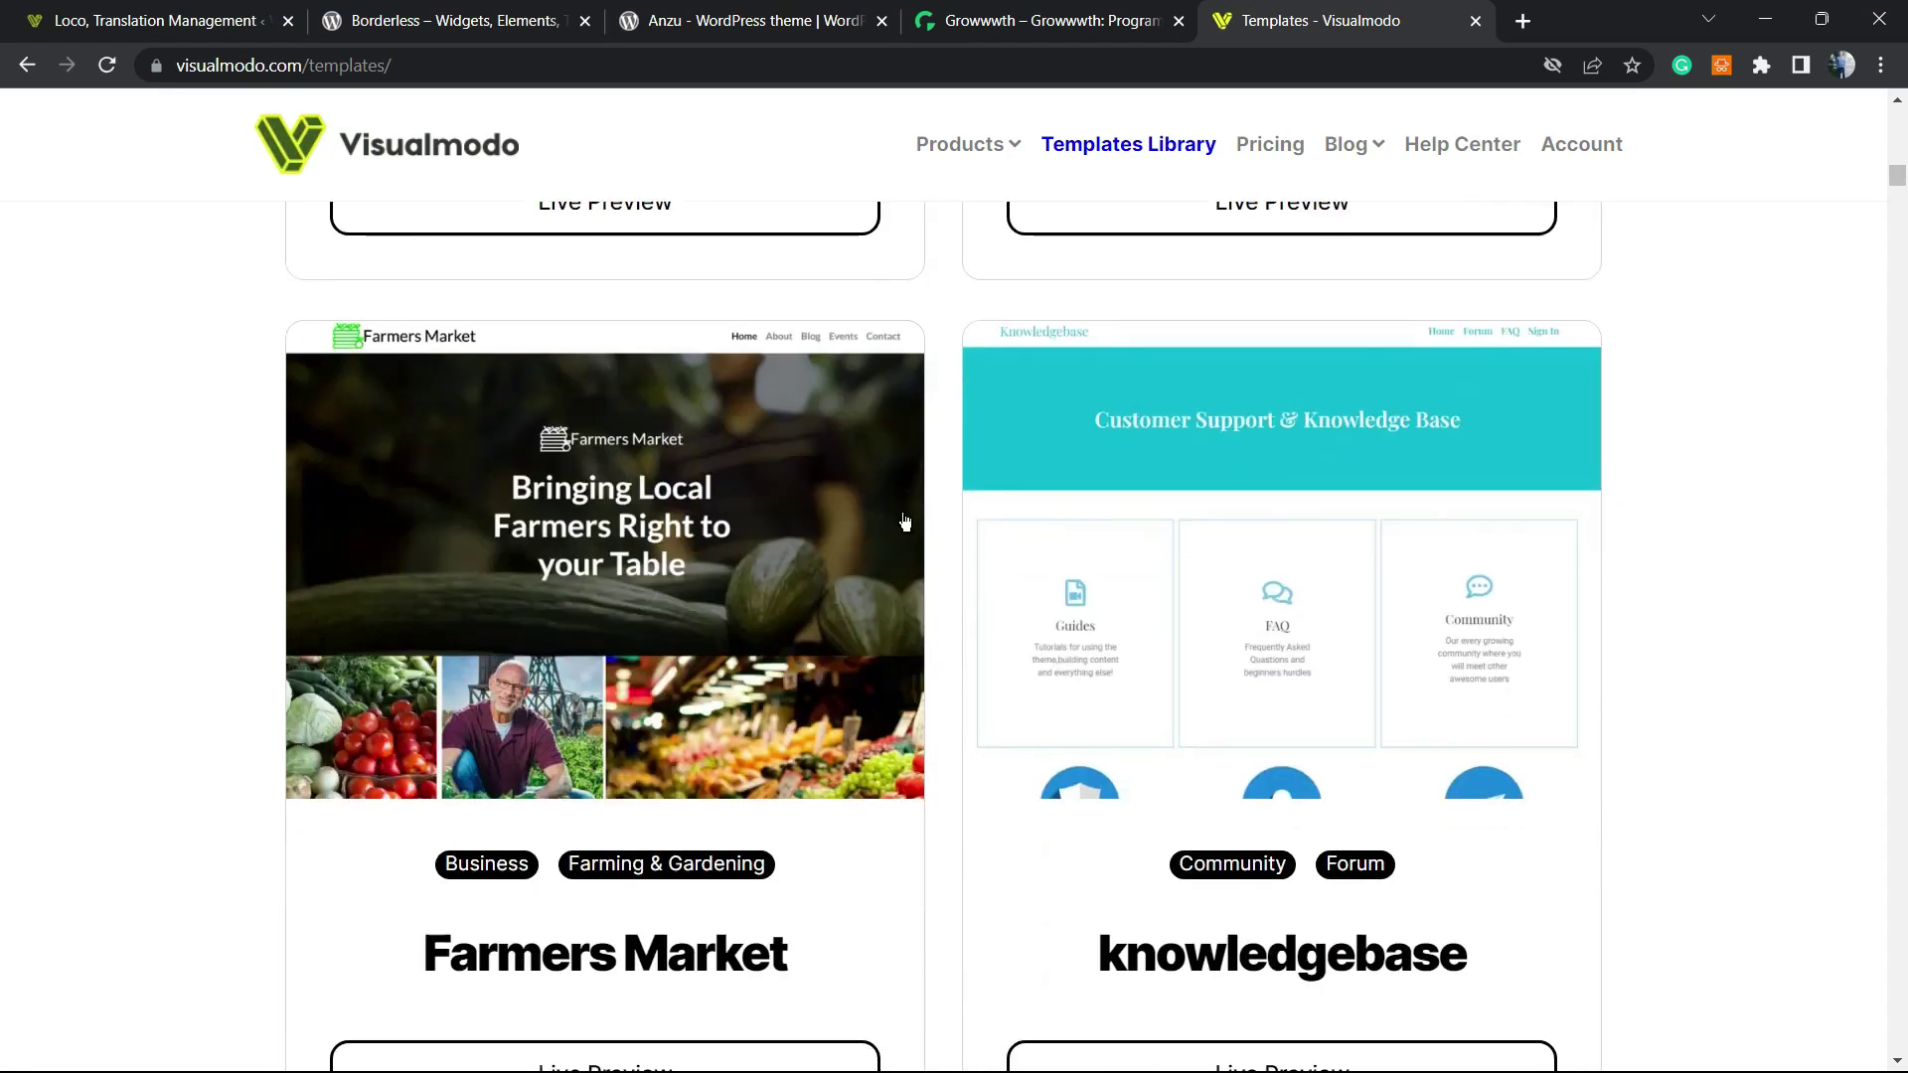
{"action": "scroll", "coordinate": [890, 532], "scroll_direction": "down", "scroll_amount": 20}
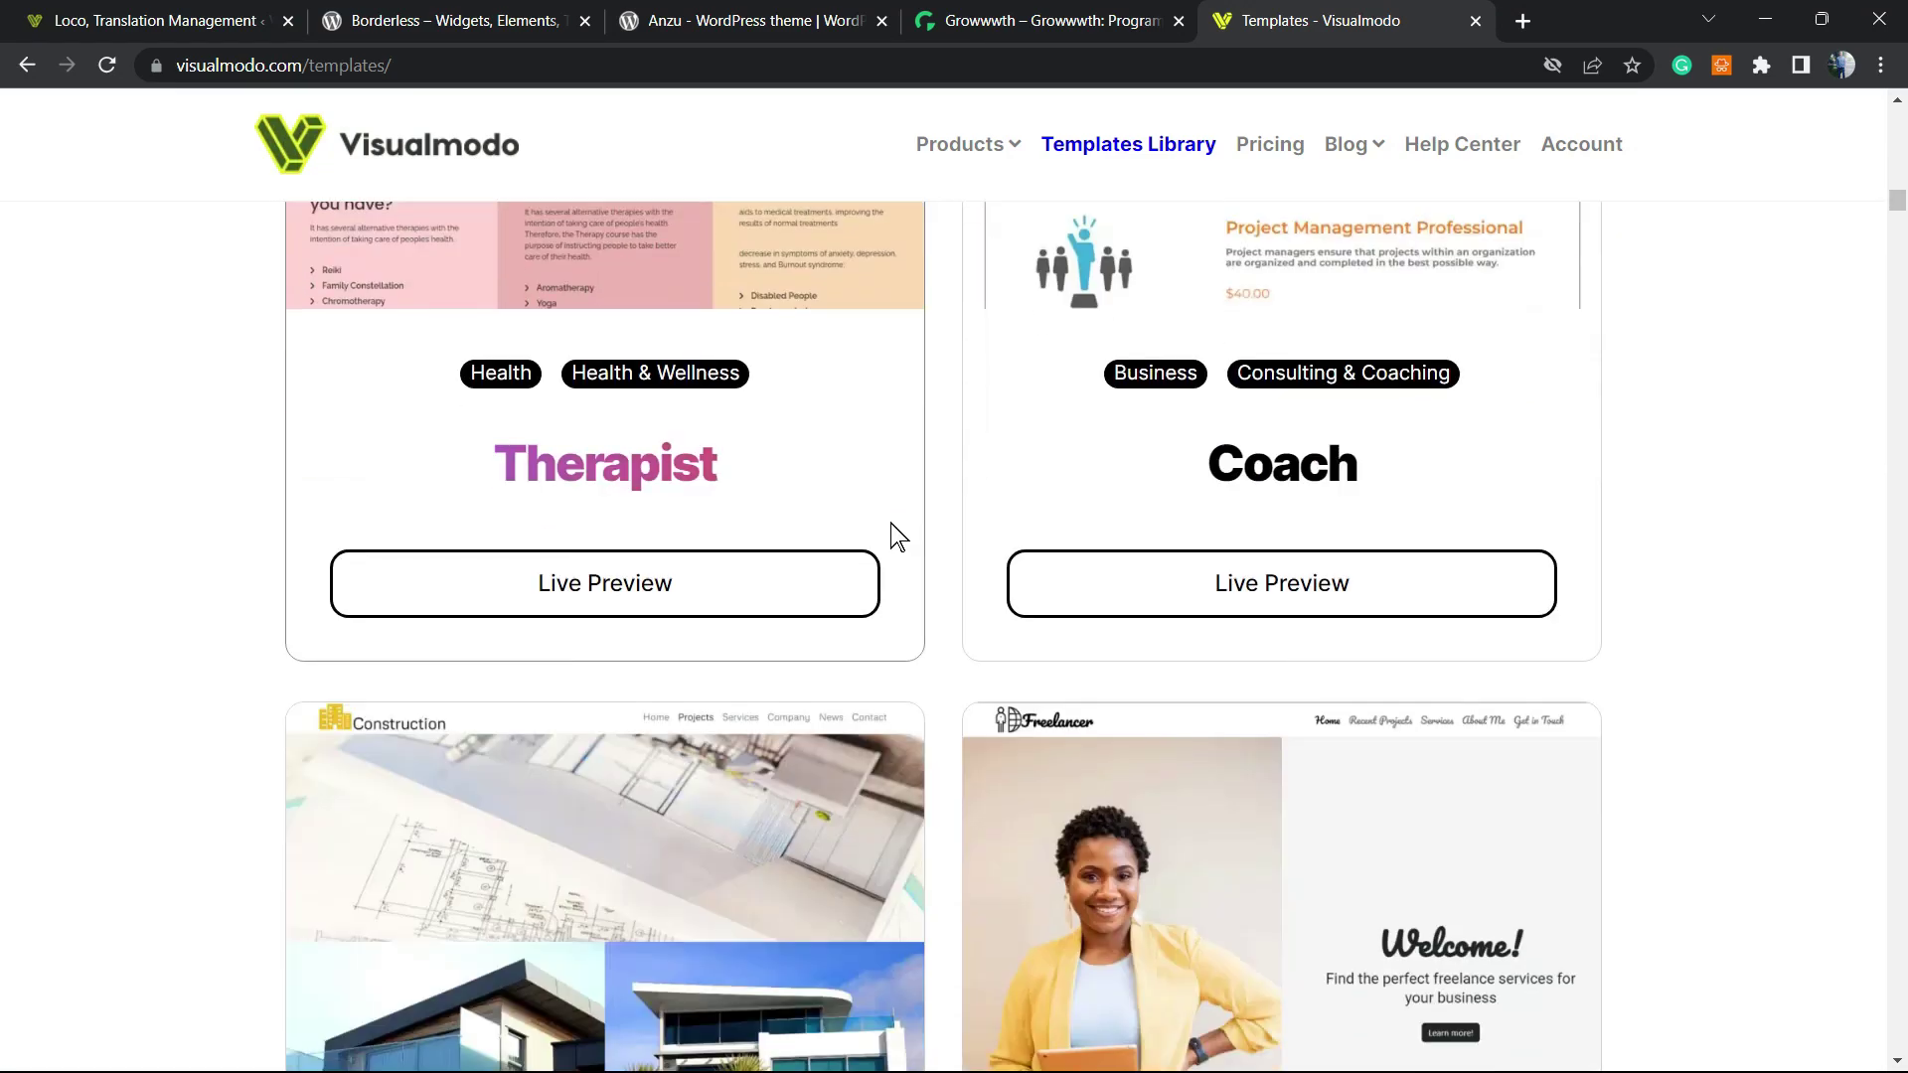
{"action": "scroll", "coordinate": [891, 557], "scroll_direction": "down", "scroll_amount": 13}
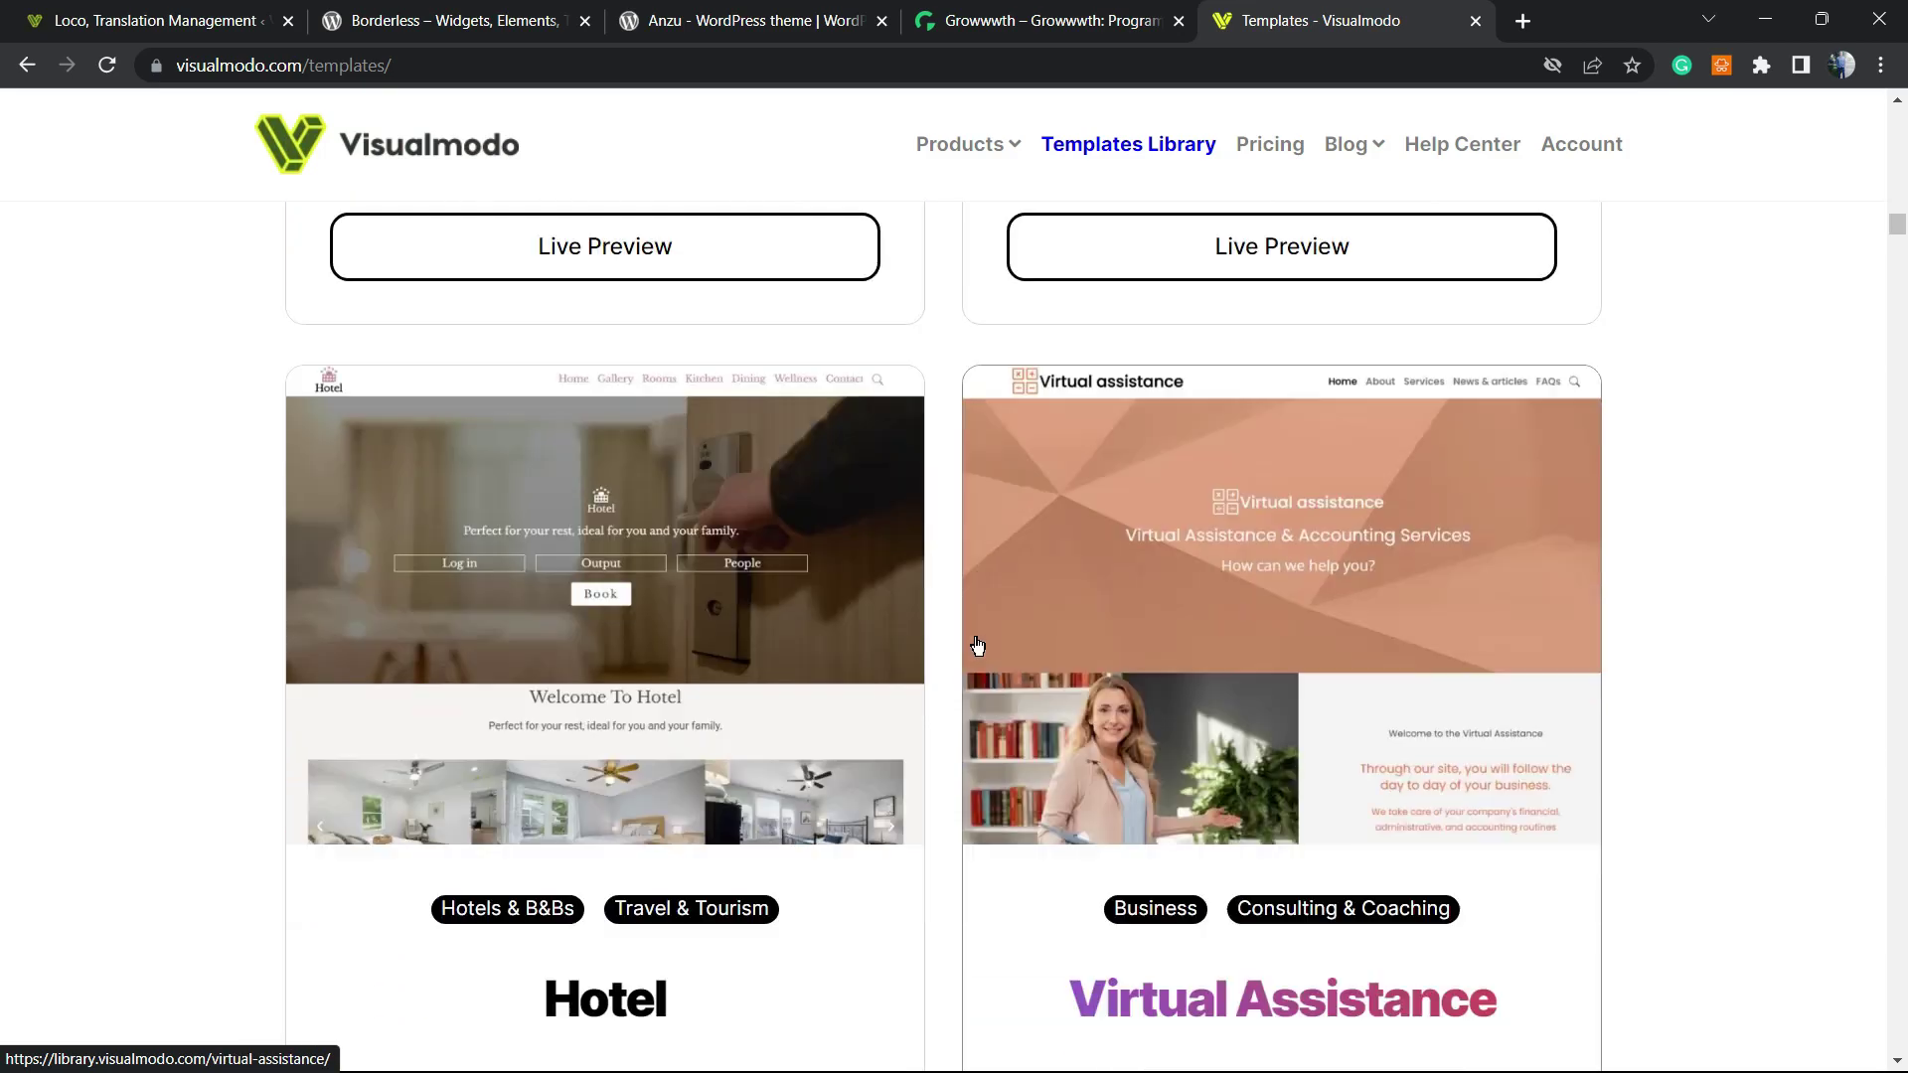
{"action": "scroll", "coordinate": [972, 651], "scroll_direction": "down", "scroll_amount": 20}
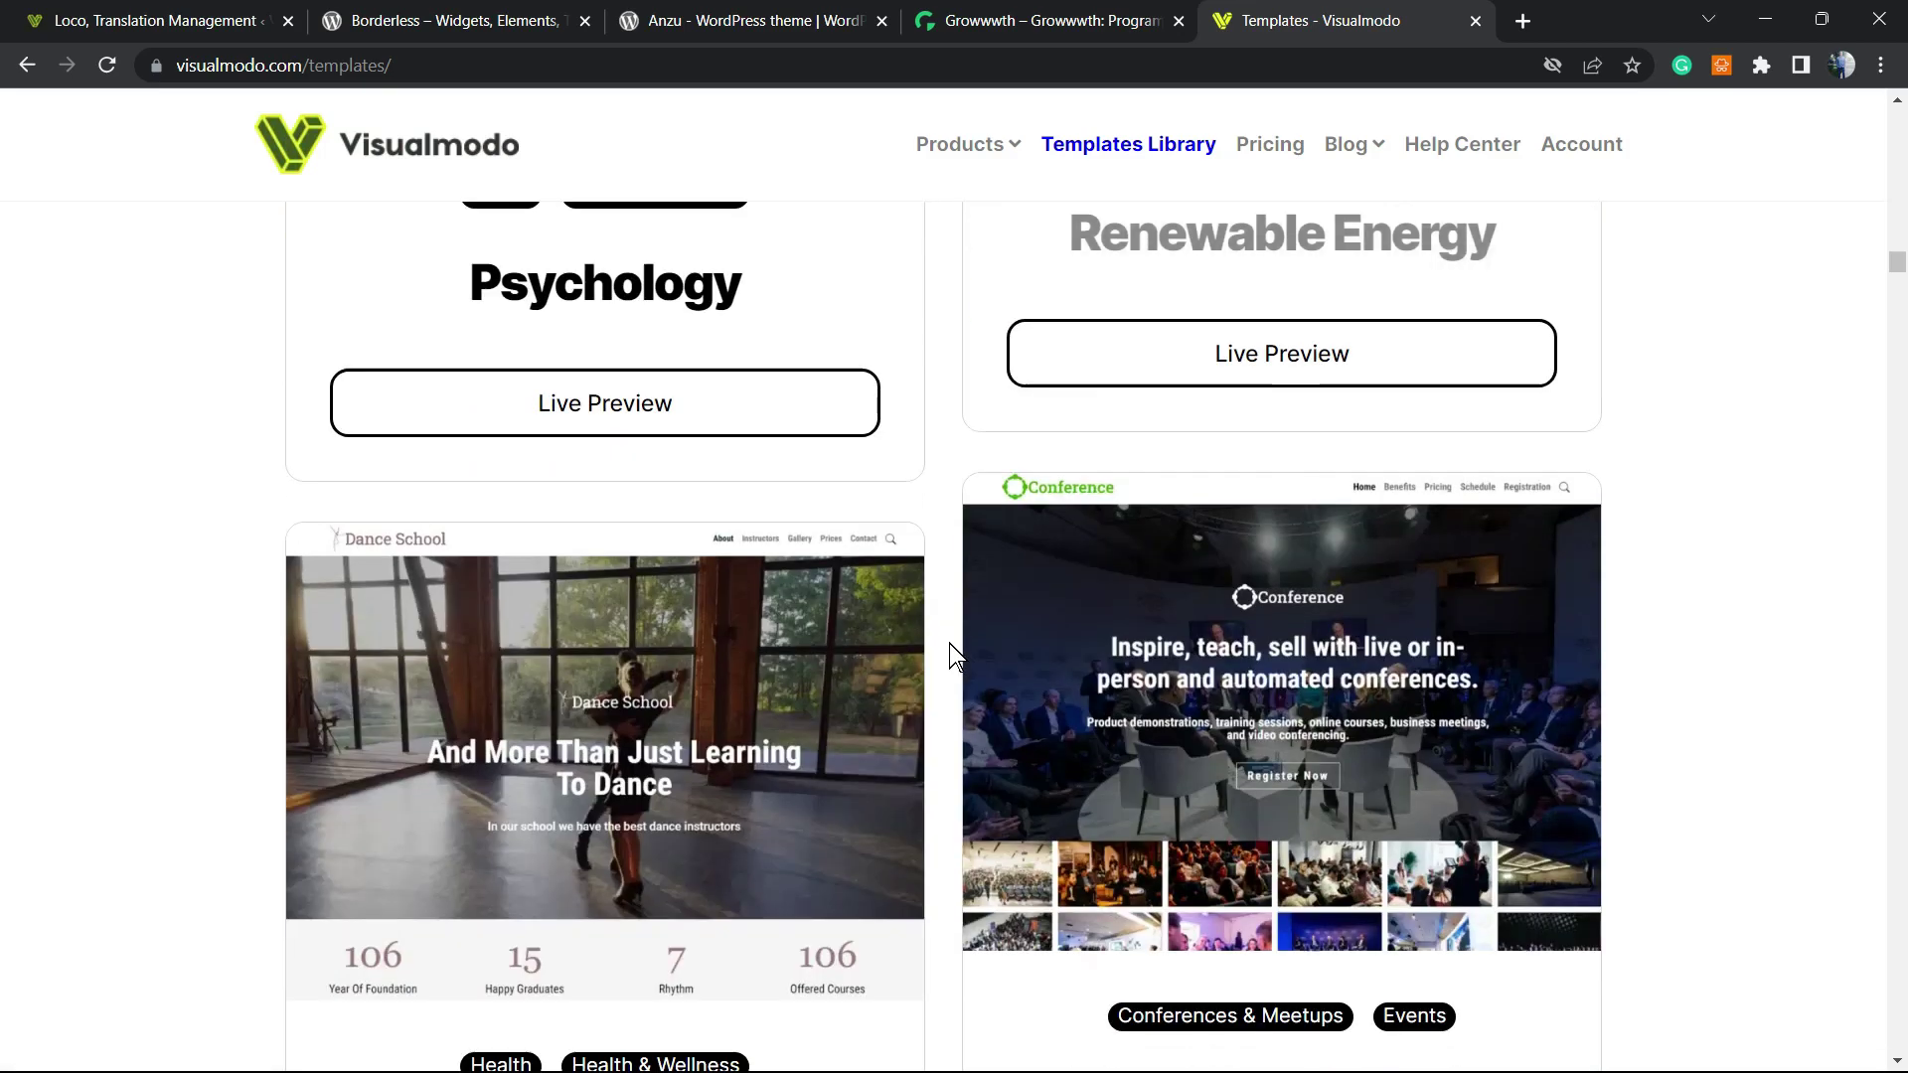
{"action": "scroll", "coordinate": [938, 654], "scroll_direction": "down", "scroll_amount": 20}
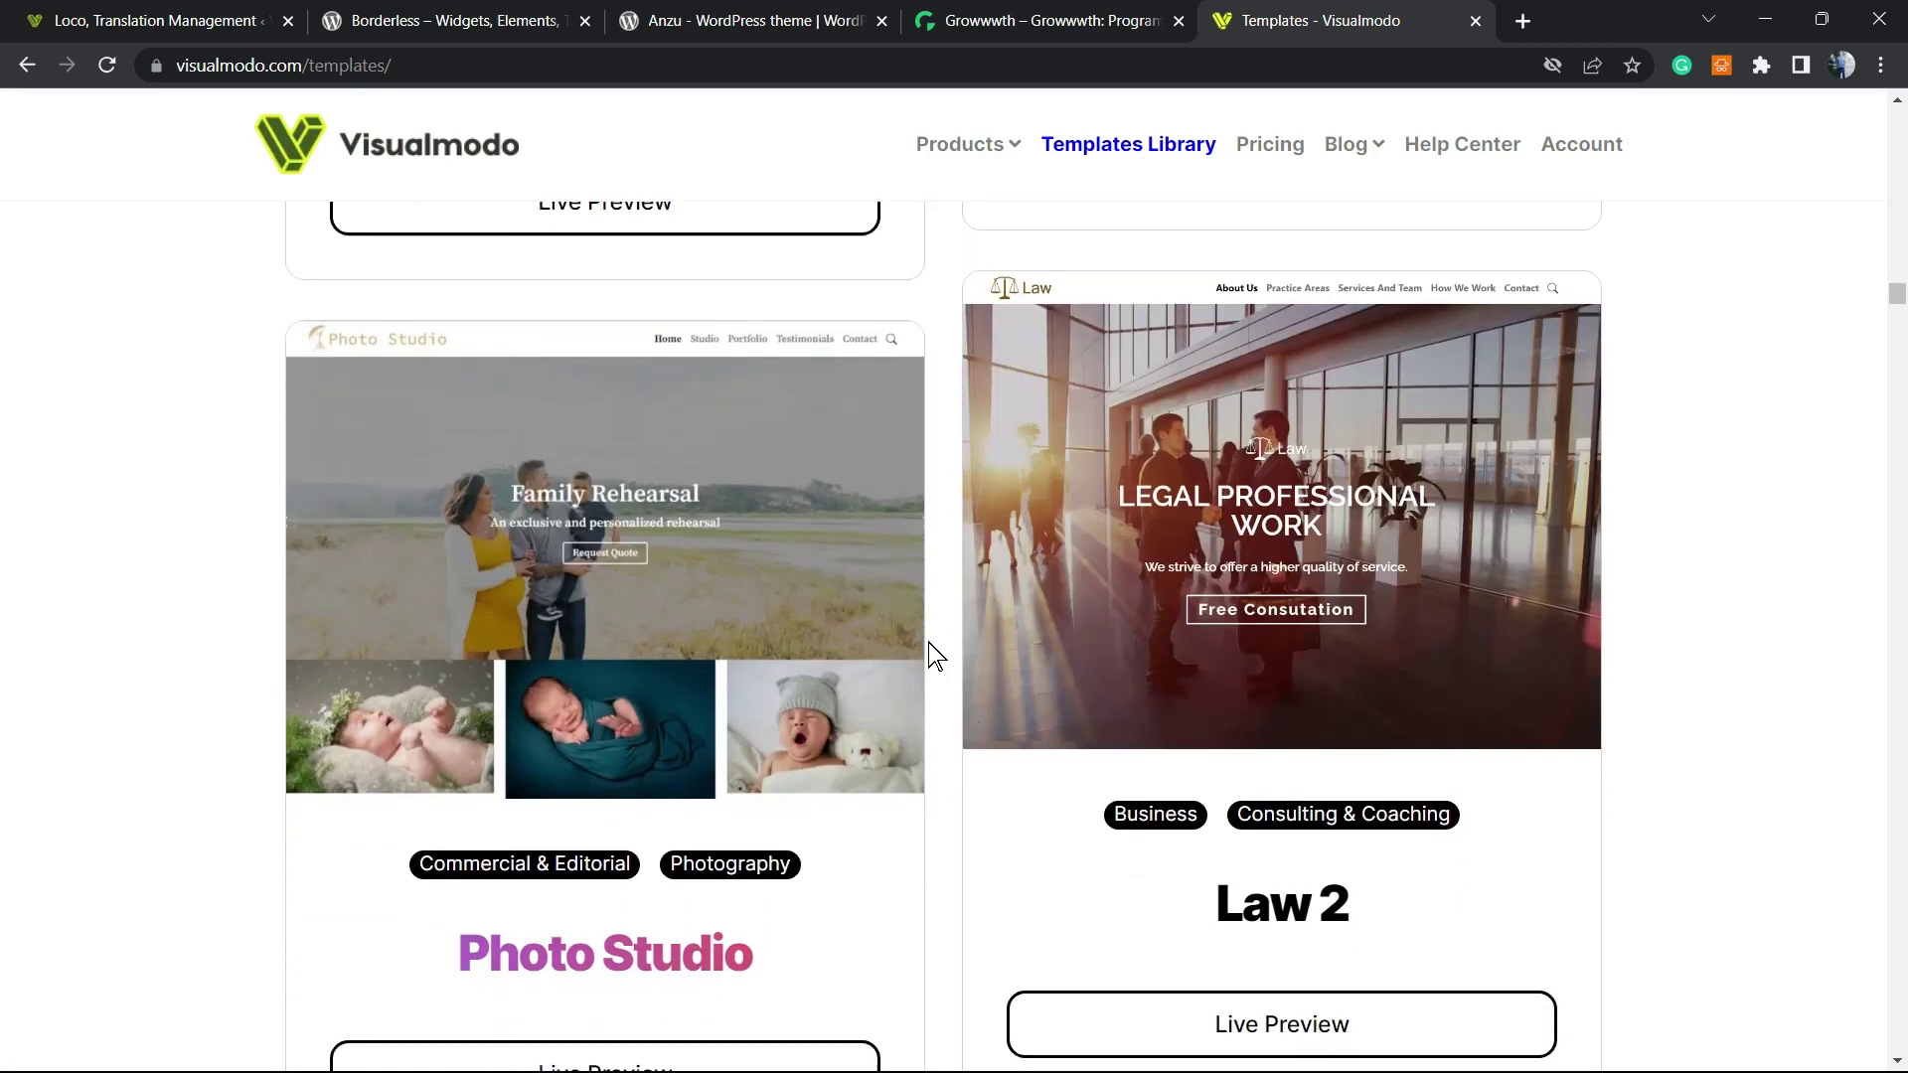
{"action": "scroll", "coordinate": [934, 656], "scroll_direction": "down", "scroll_amount": 20}
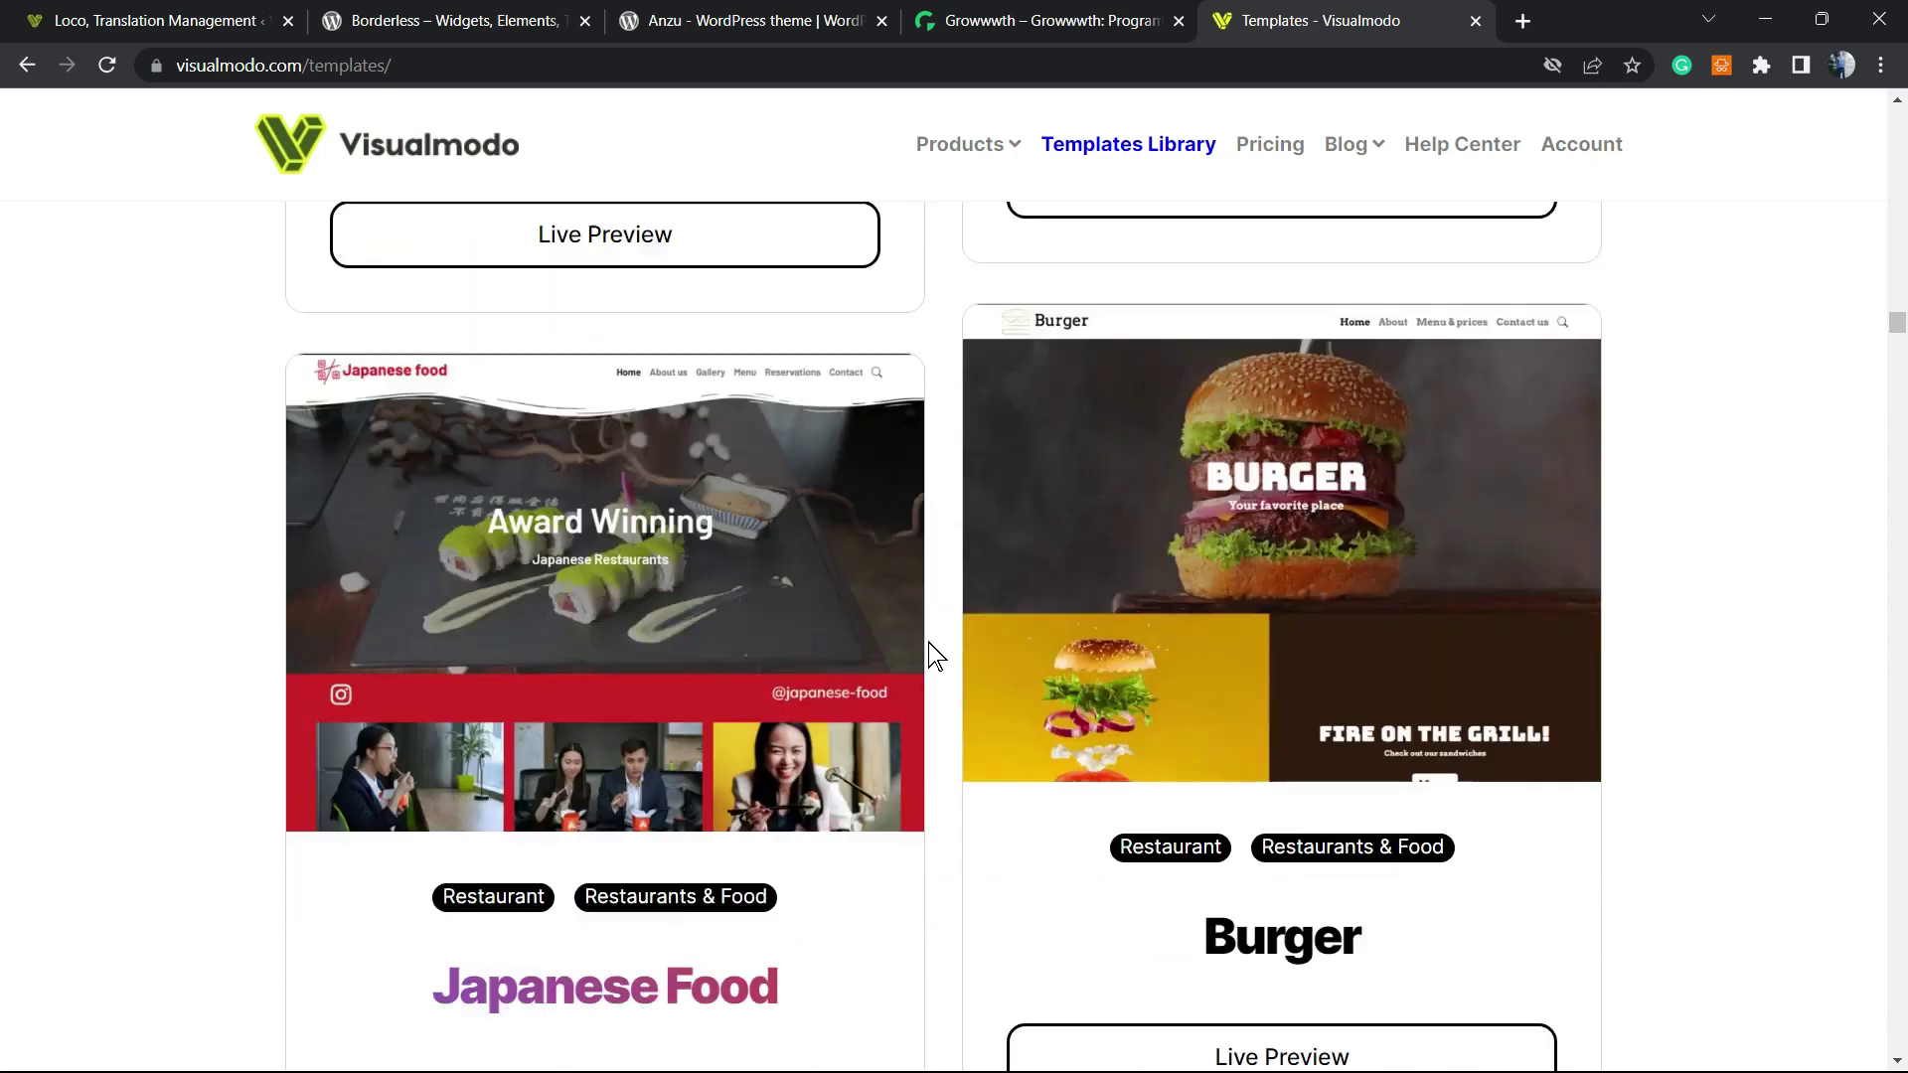
{"action": "scroll", "coordinate": [934, 656], "scroll_direction": "down", "scroll_amount": 20}
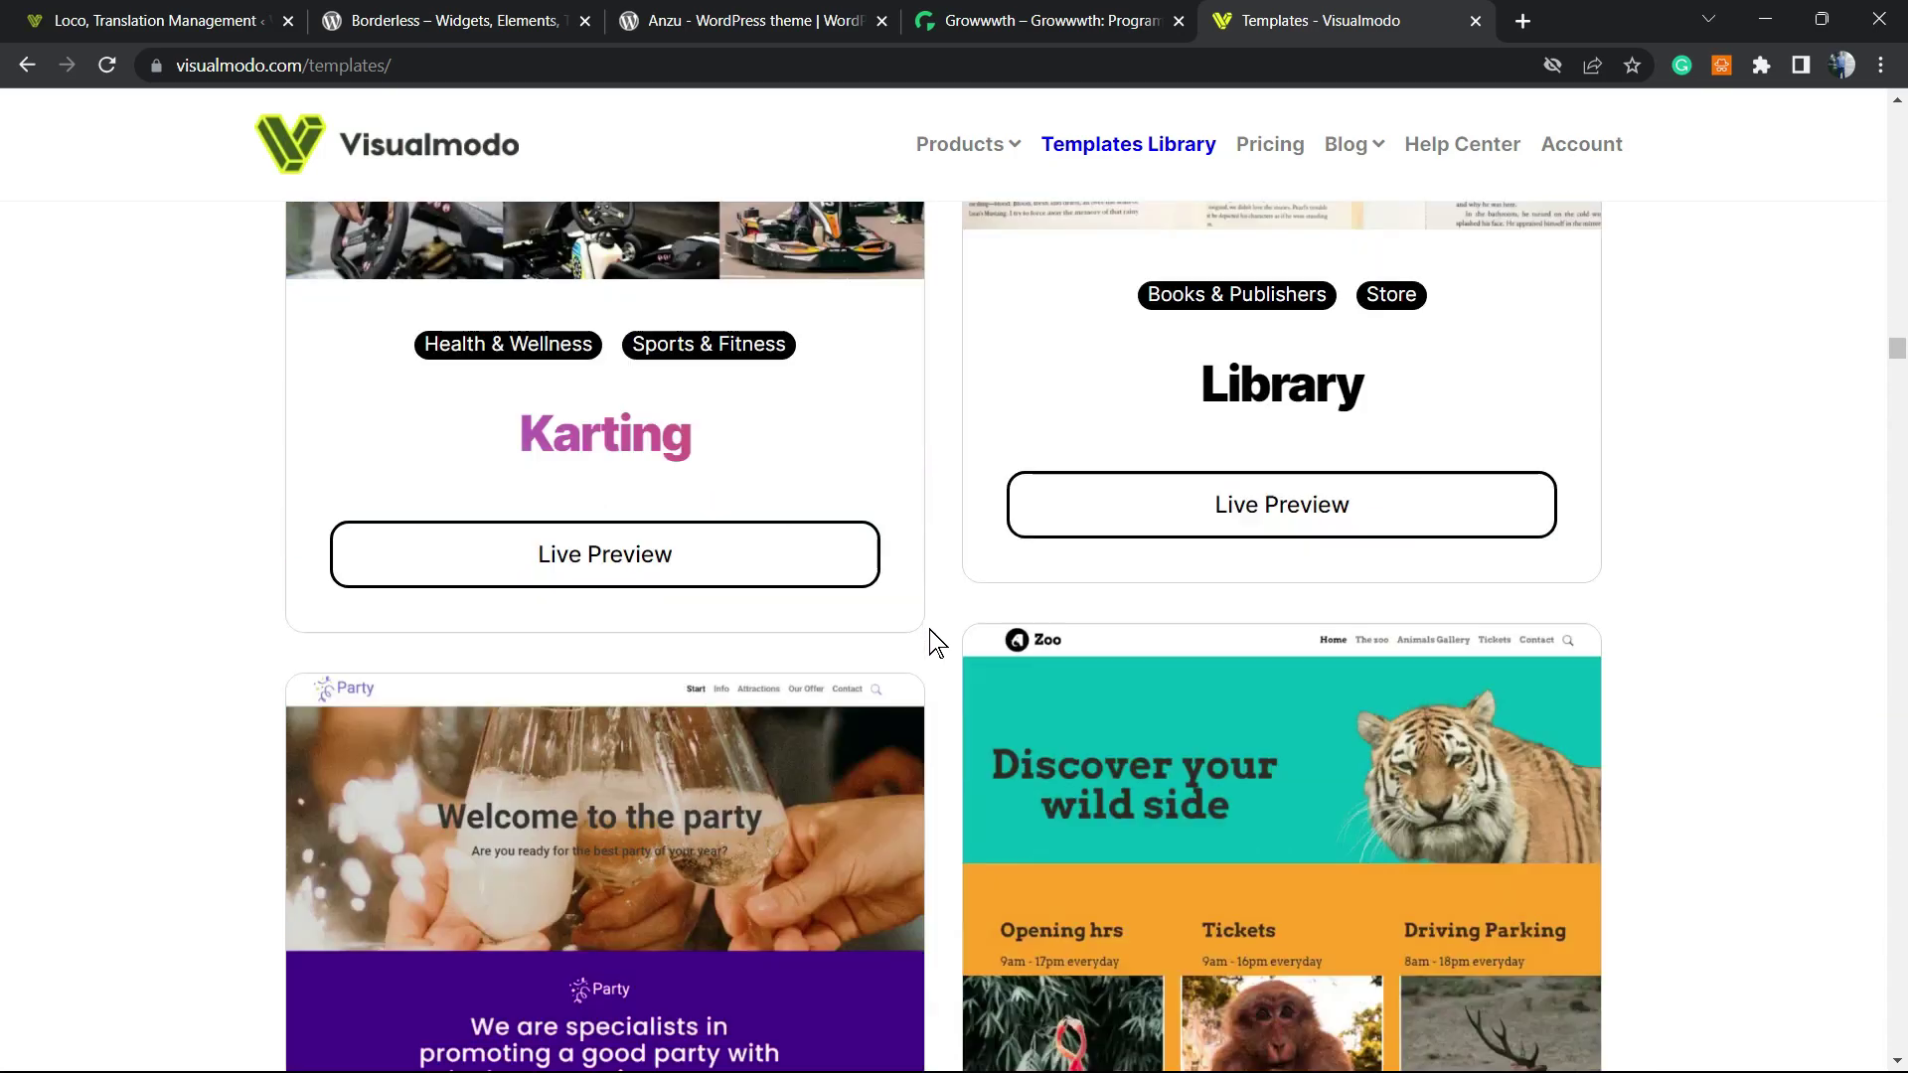
{"action": "scroll", "coordinate": [934, 644], "scroll_direction": "down", "scroll_amount": 20}
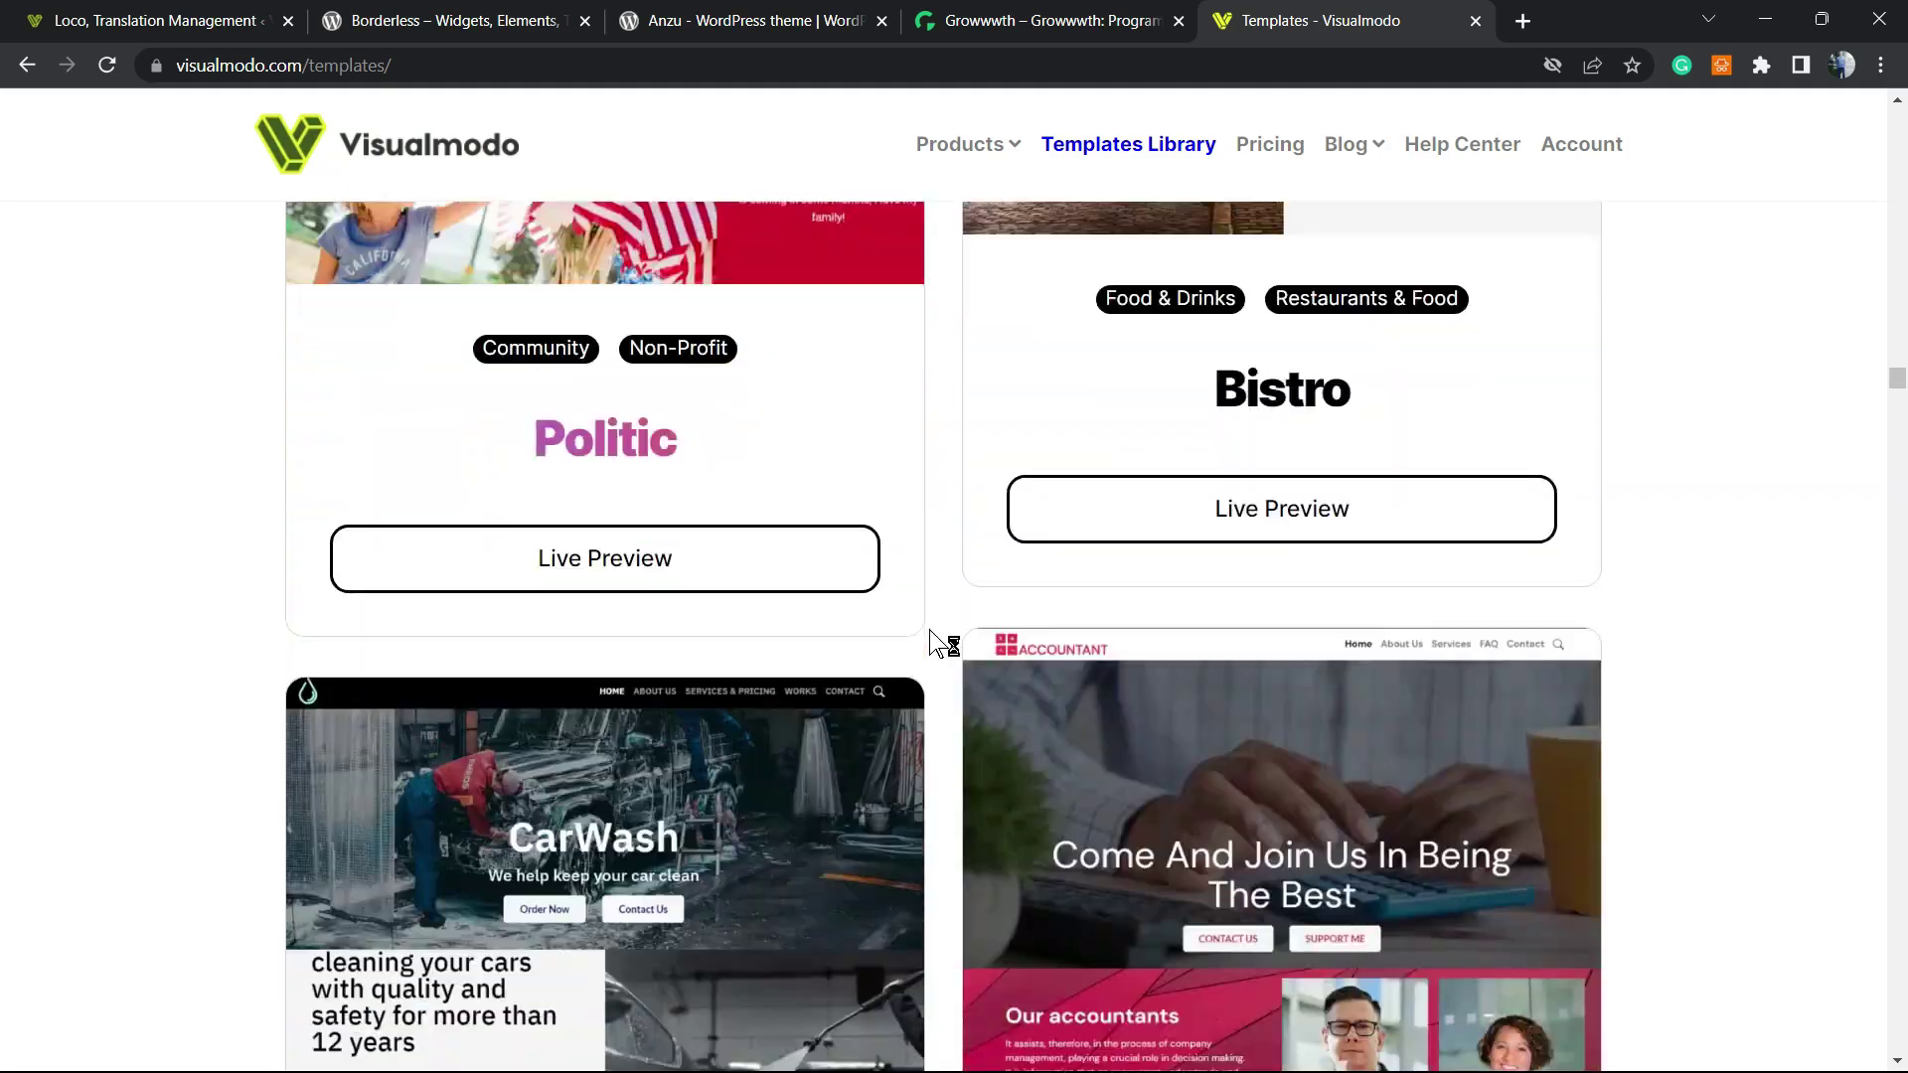
{"action": "scroll", "coordinate": [934, 644], "scroll_direction": "down", "scroll_amount": 20}
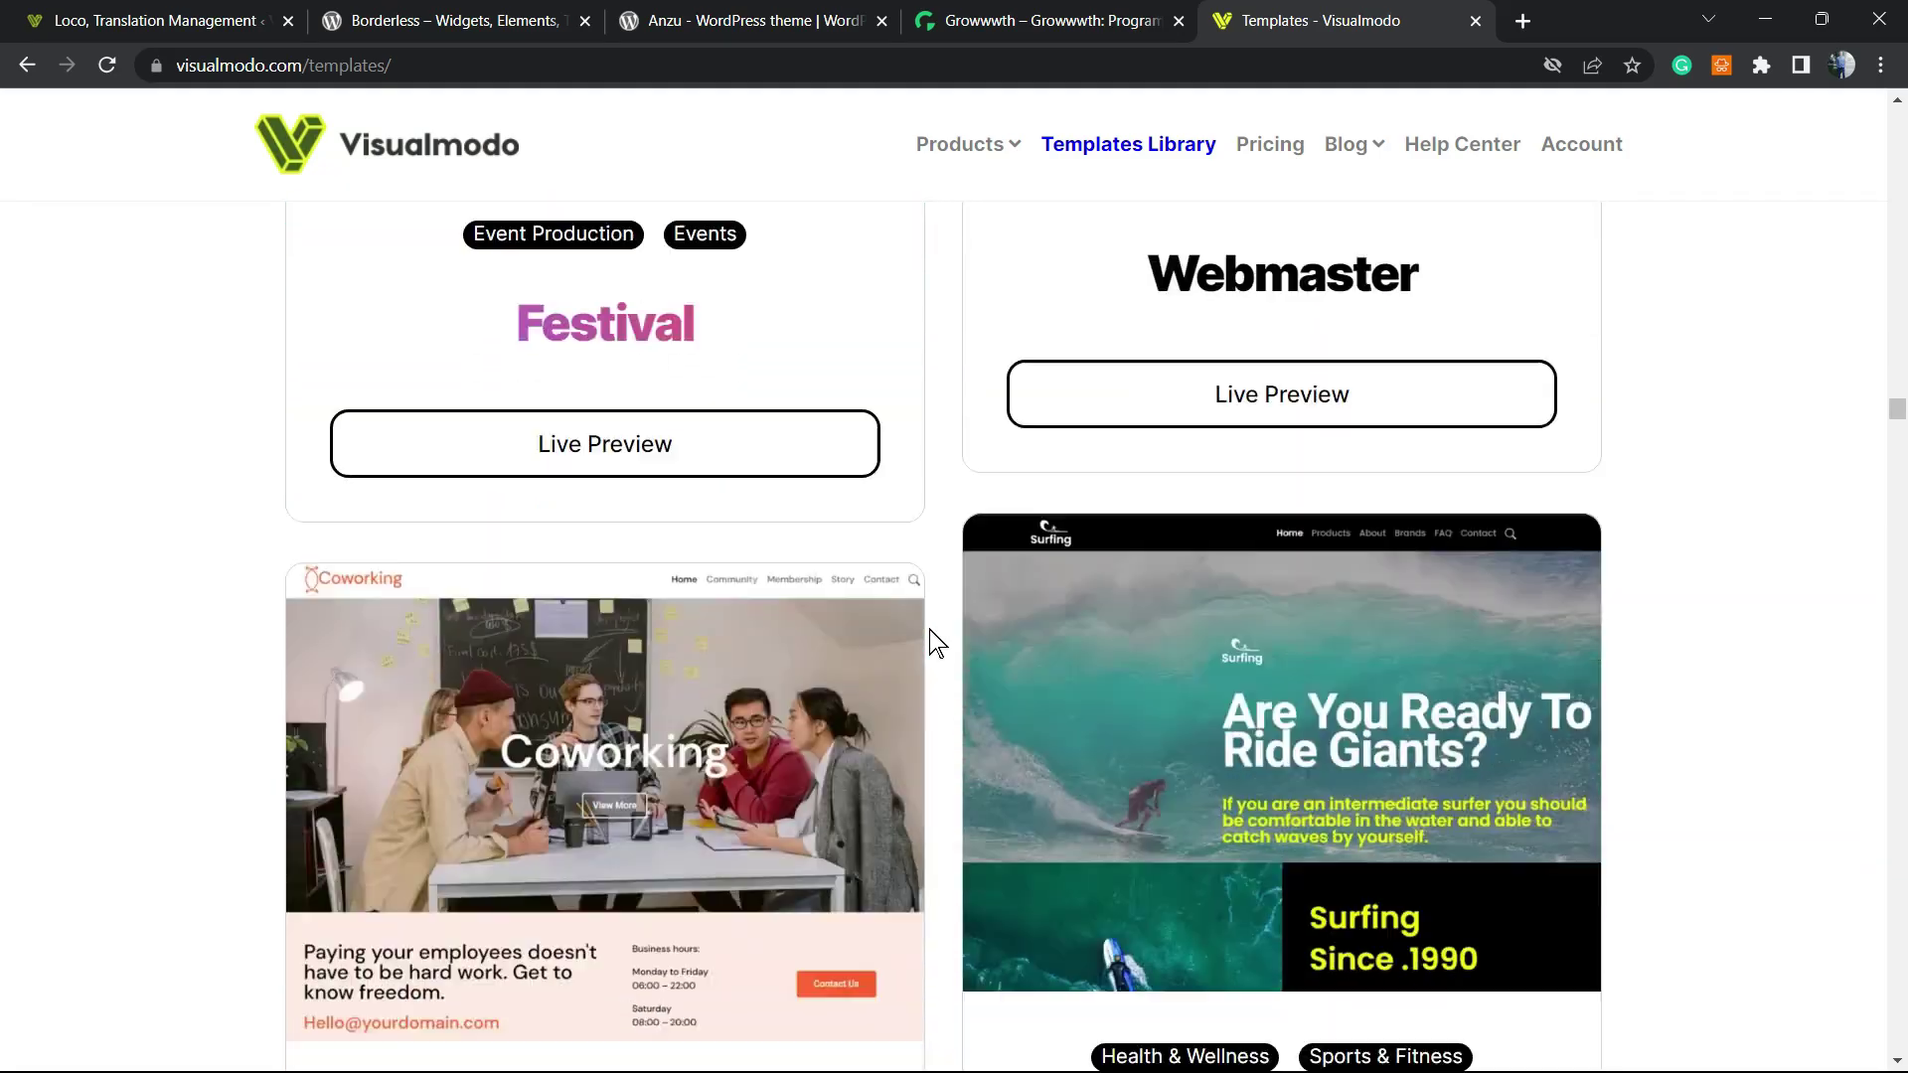